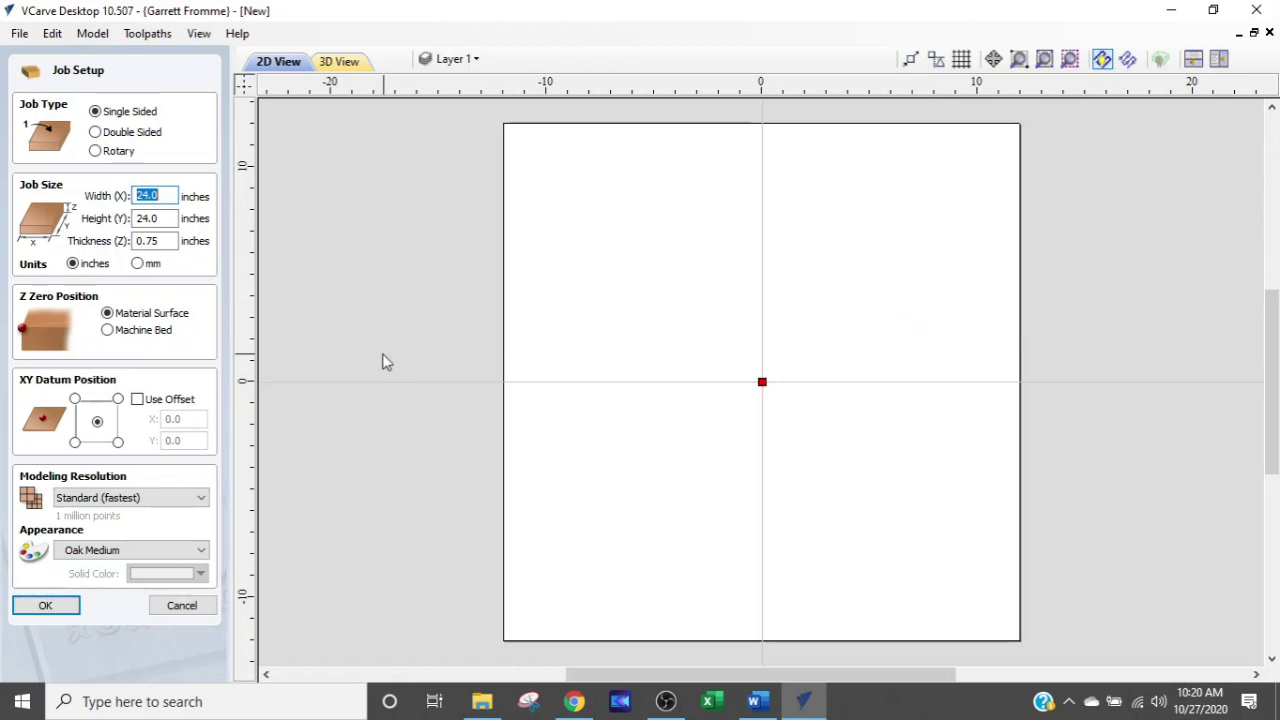
Create the single-sided job at 24 × 24 × 0.75 inches with Z zero on the material surface and a centred XY datum
click(32, 606)
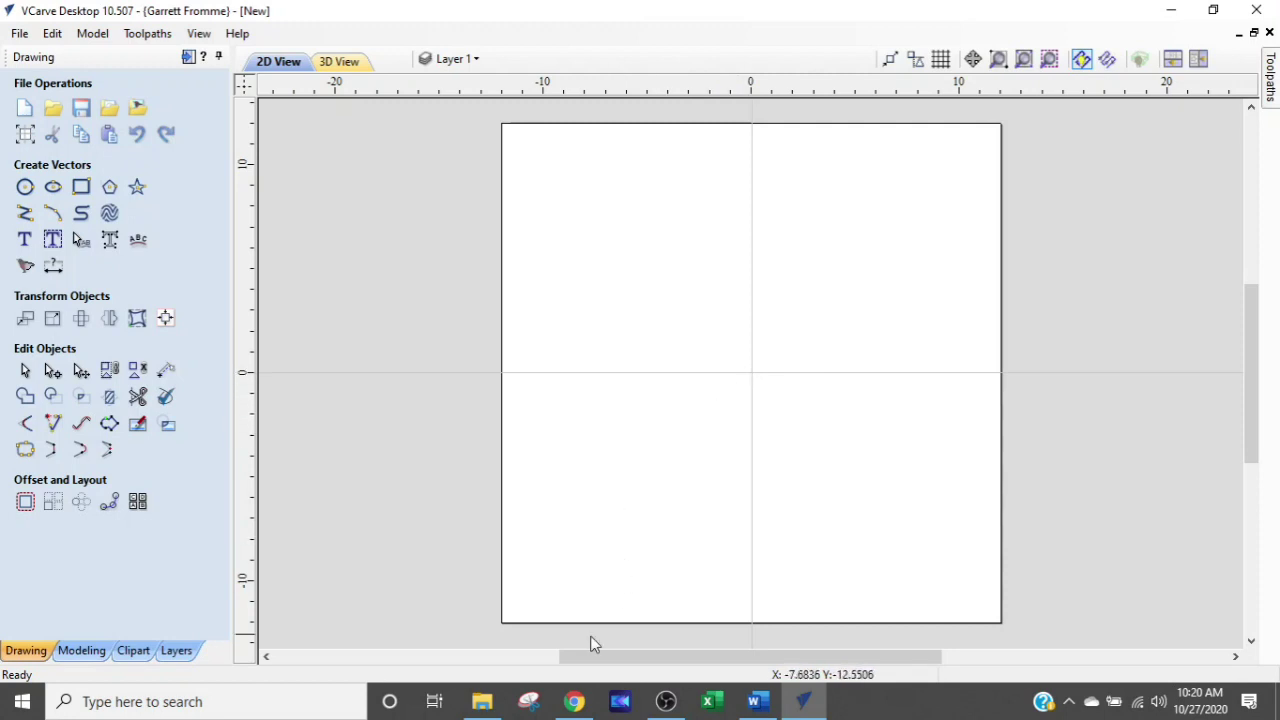
Switch to Chrome, search Google for "oklahoma map" and show the image results
click(574, 702)
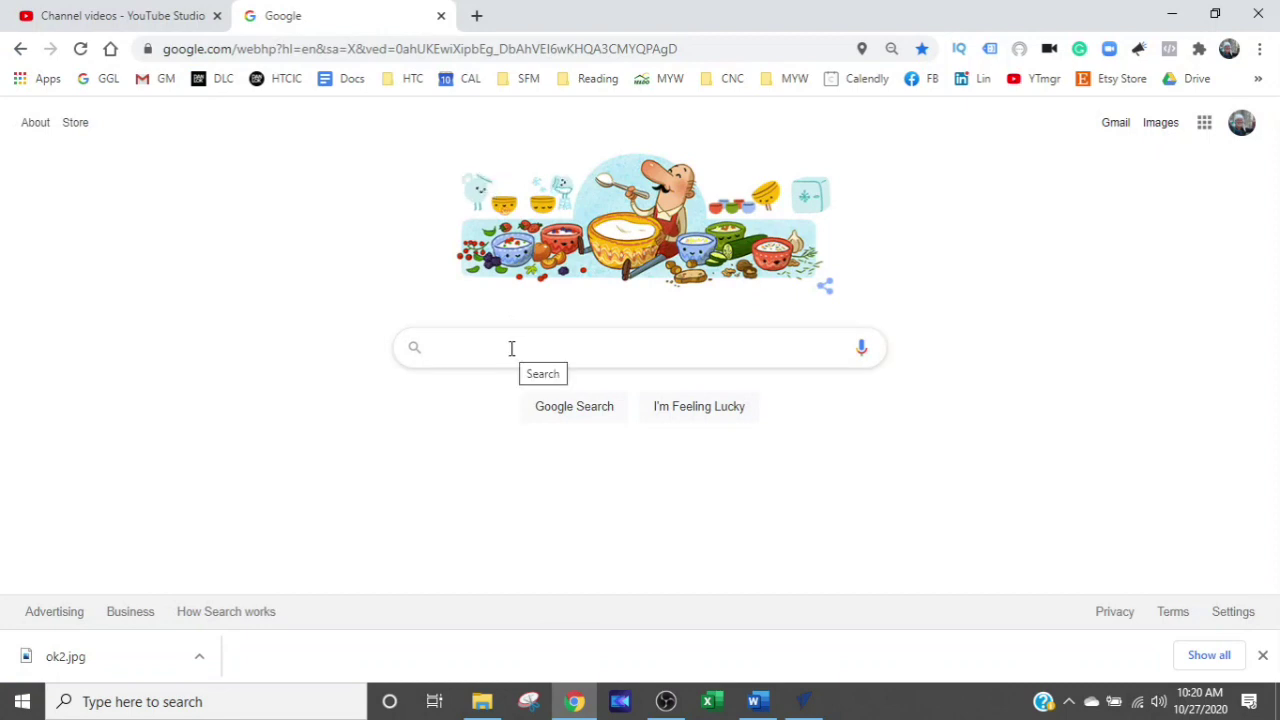
text(ok)
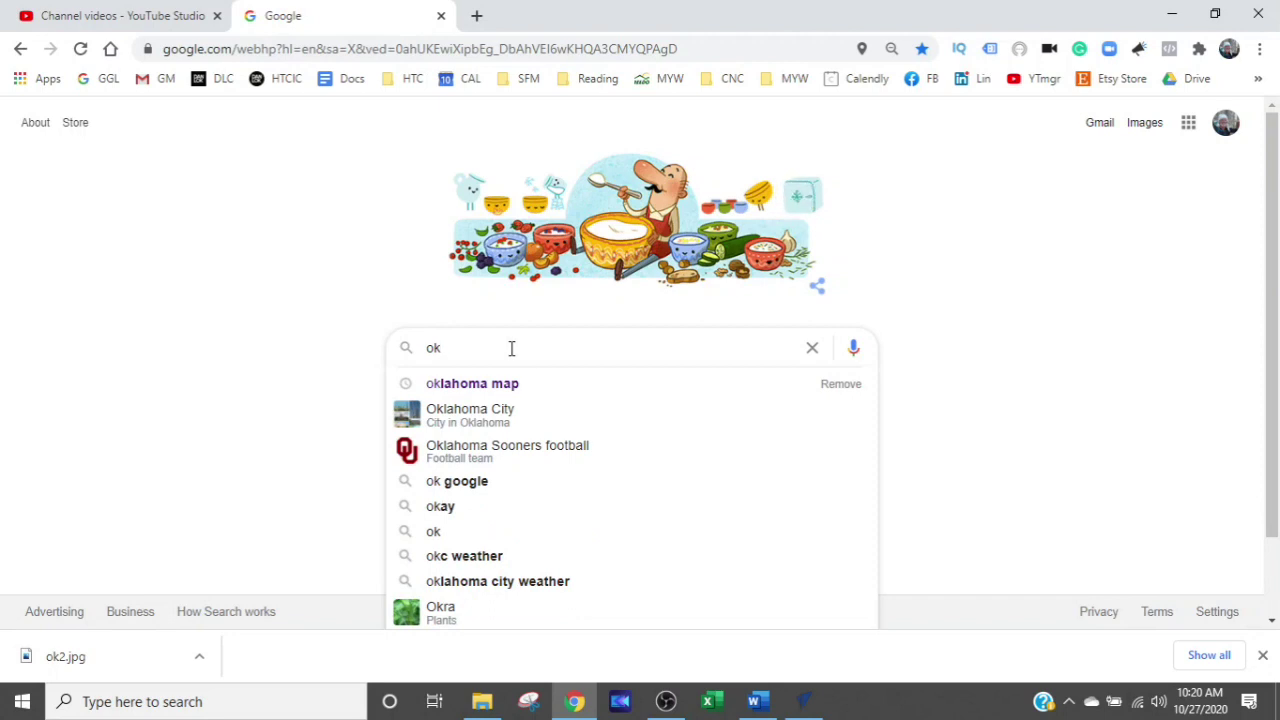
click(493, 387)
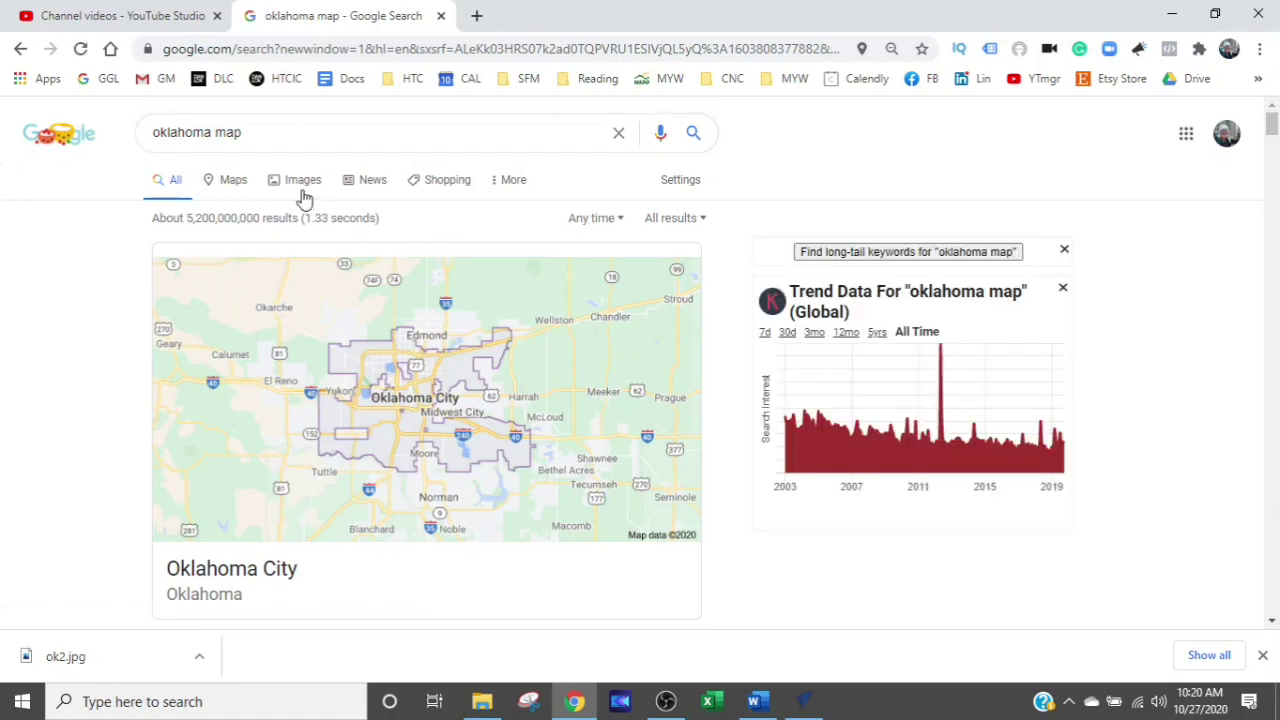
click(297, 192)
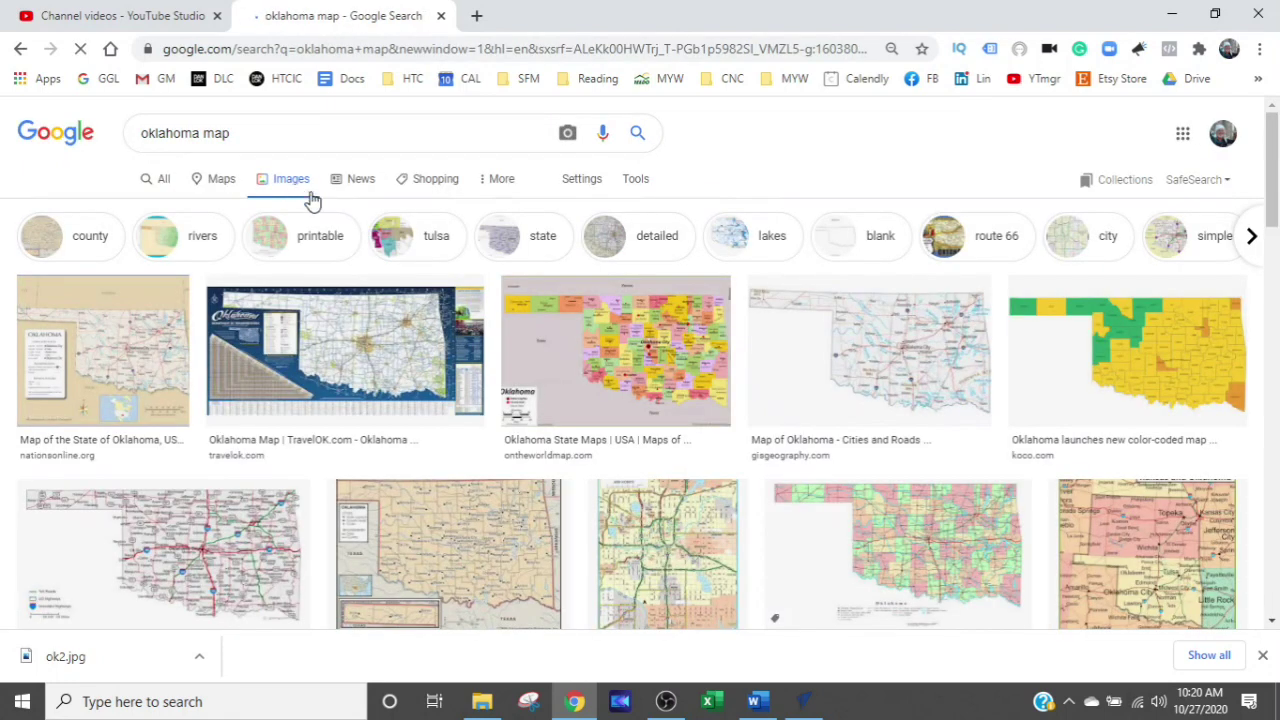
Restrict the Oklahoma map image results to the Large size
scroll(829, 466, down, 3)
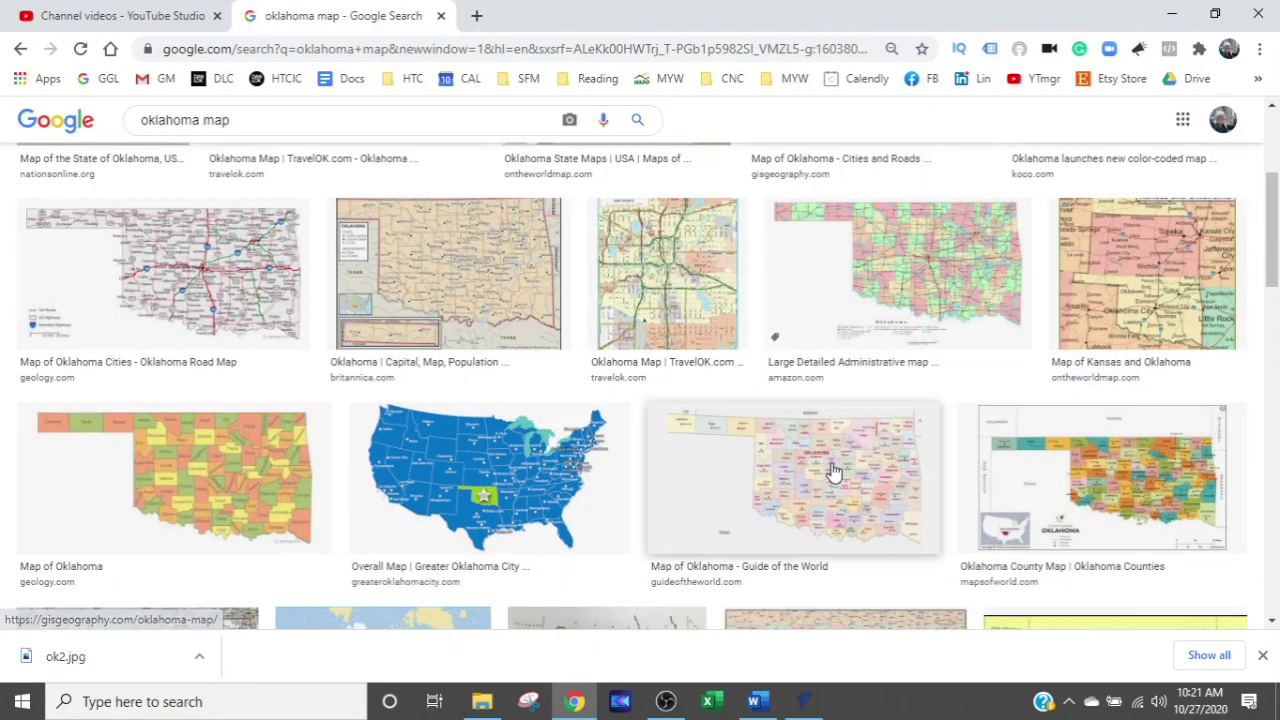
scroll(829, 466, up, 3)
scroll(830, 468, down, 3)
scroll(830, 470, up, 3)
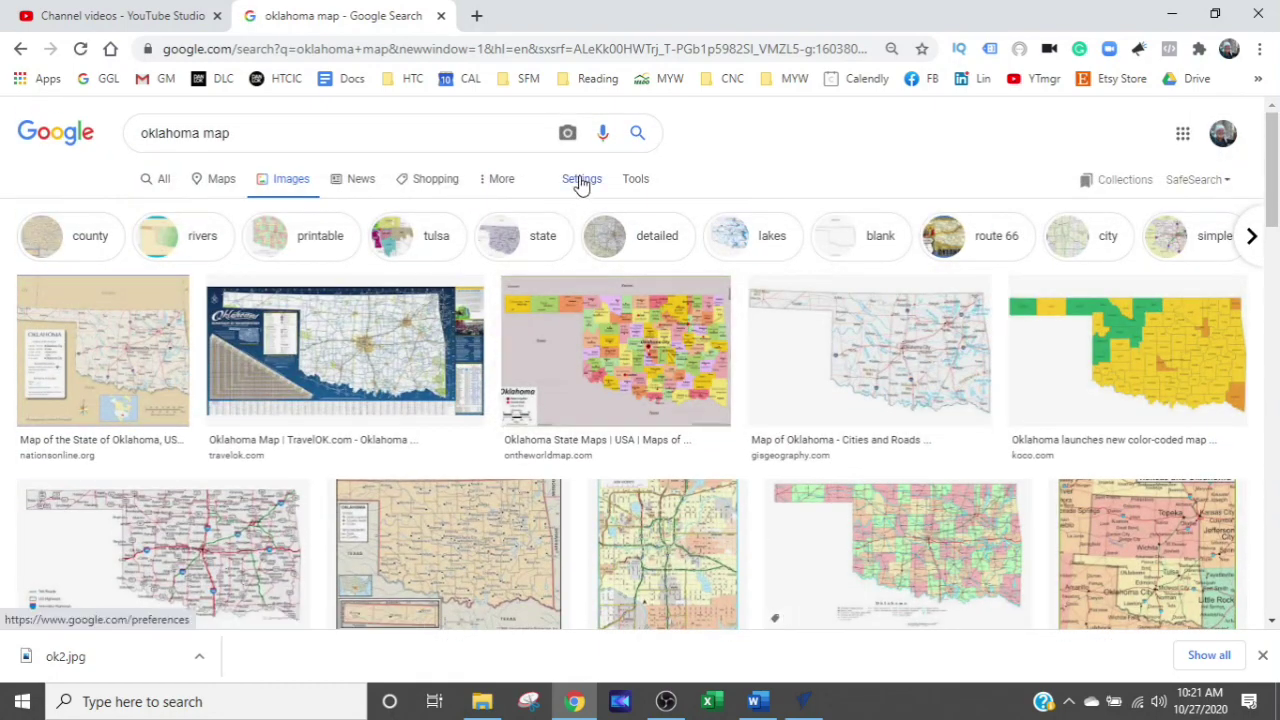
click(634, 187)
click(146, 212)
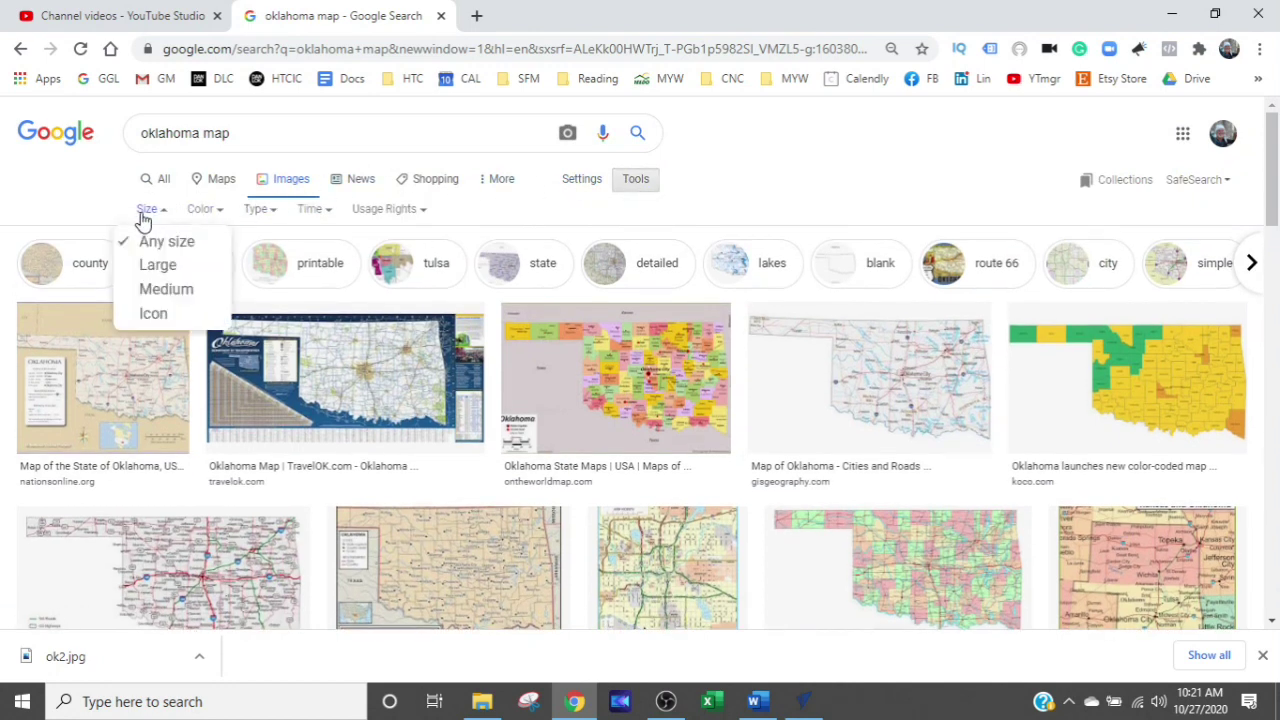
click(147, 266)
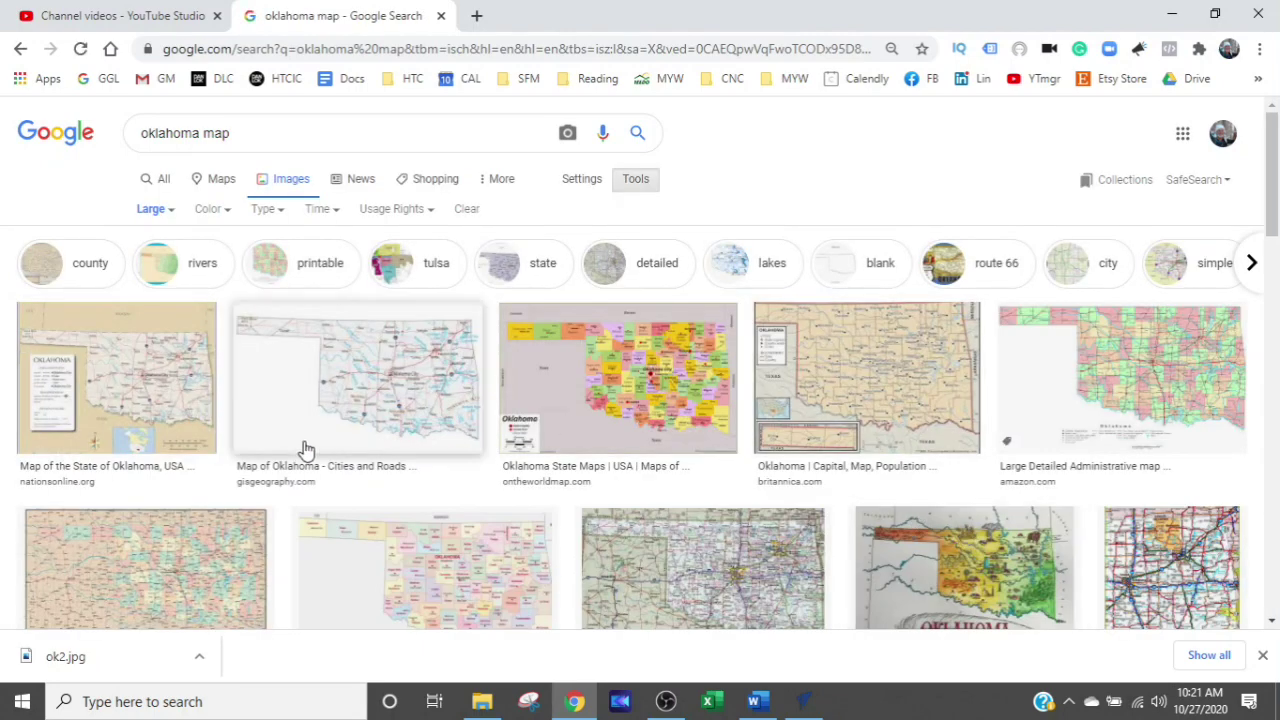
Examine the large map images for a clear state outline and preview the detailed roads and highways map from maps-of-the-usa.com
scroll(777, 569, down, 6)
scroll(820, 486, down, 1)
scroll(820, 486, up, 2)
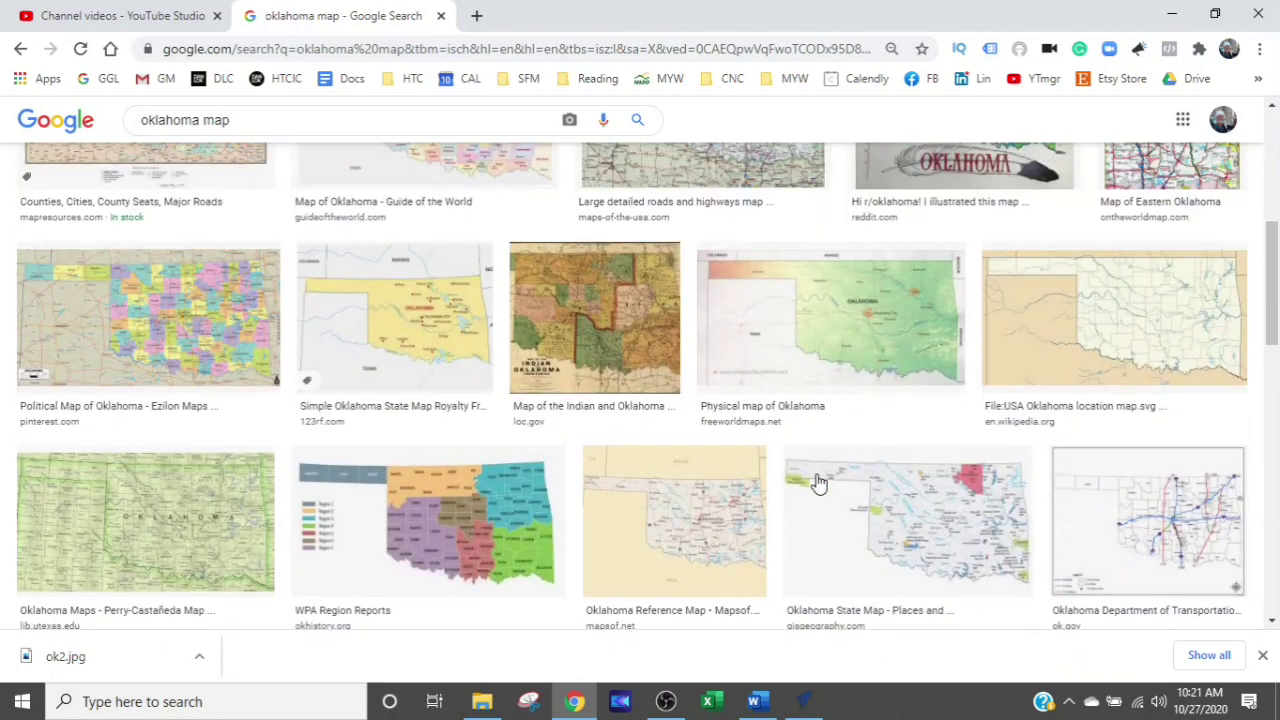
scroll(1034, 392, up, 2)
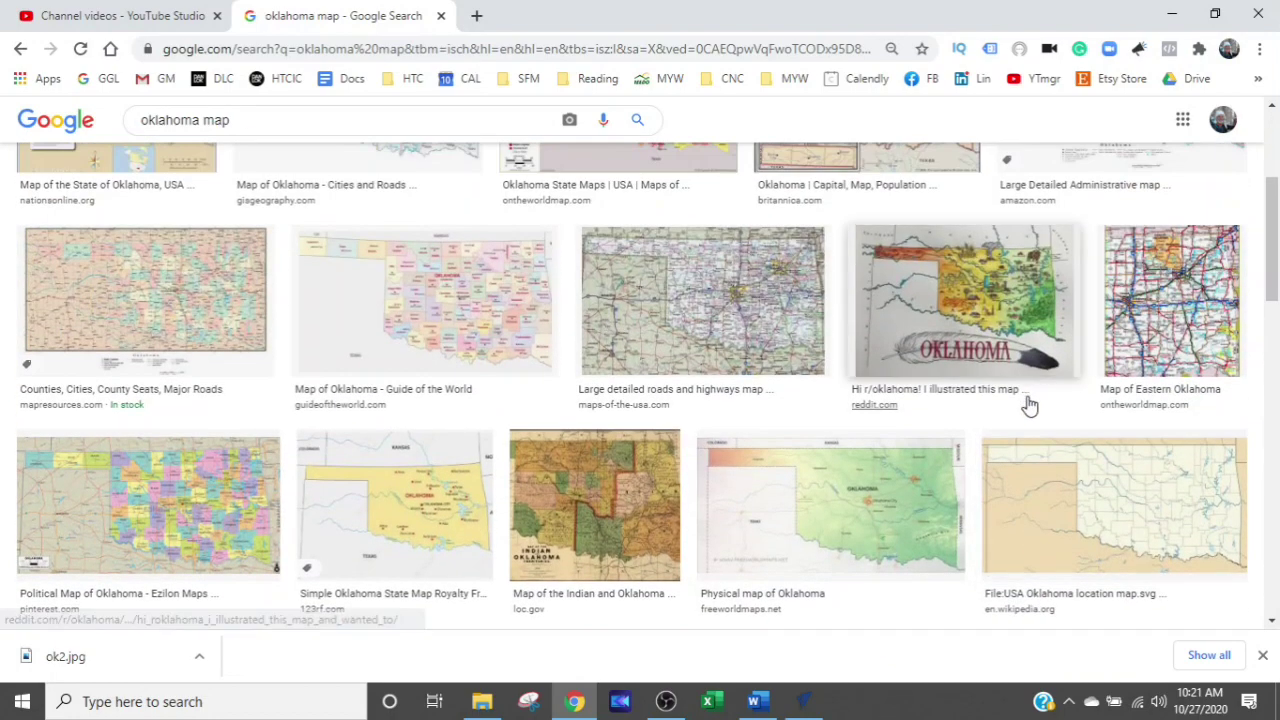
scroll(521, 425, up, 3)
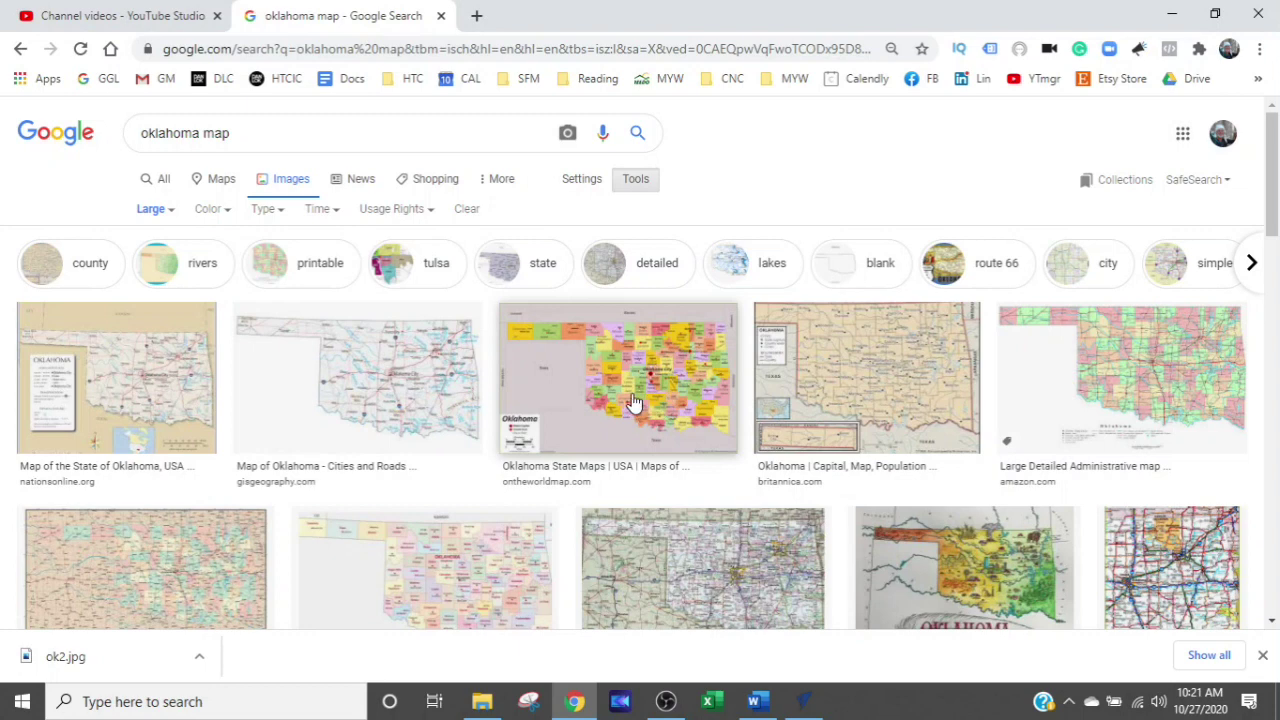
scroll(633, 400, down, 1)
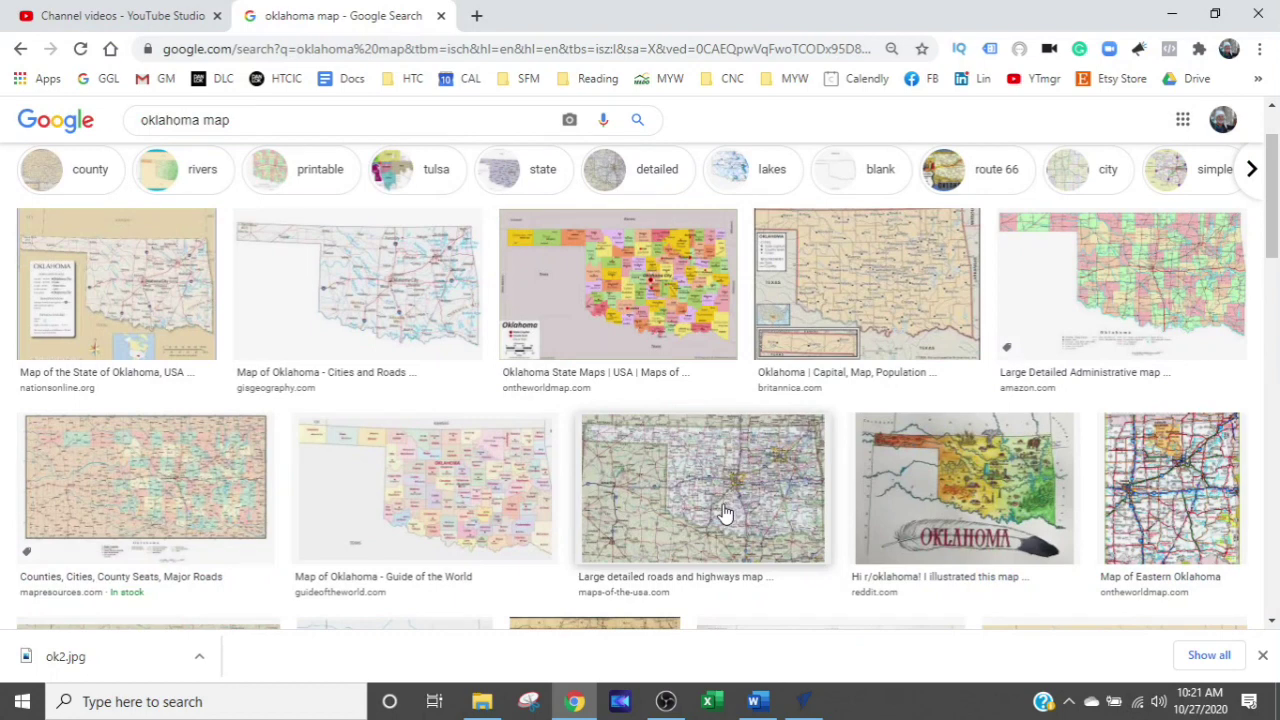
scroll(720, 505, down, 1)
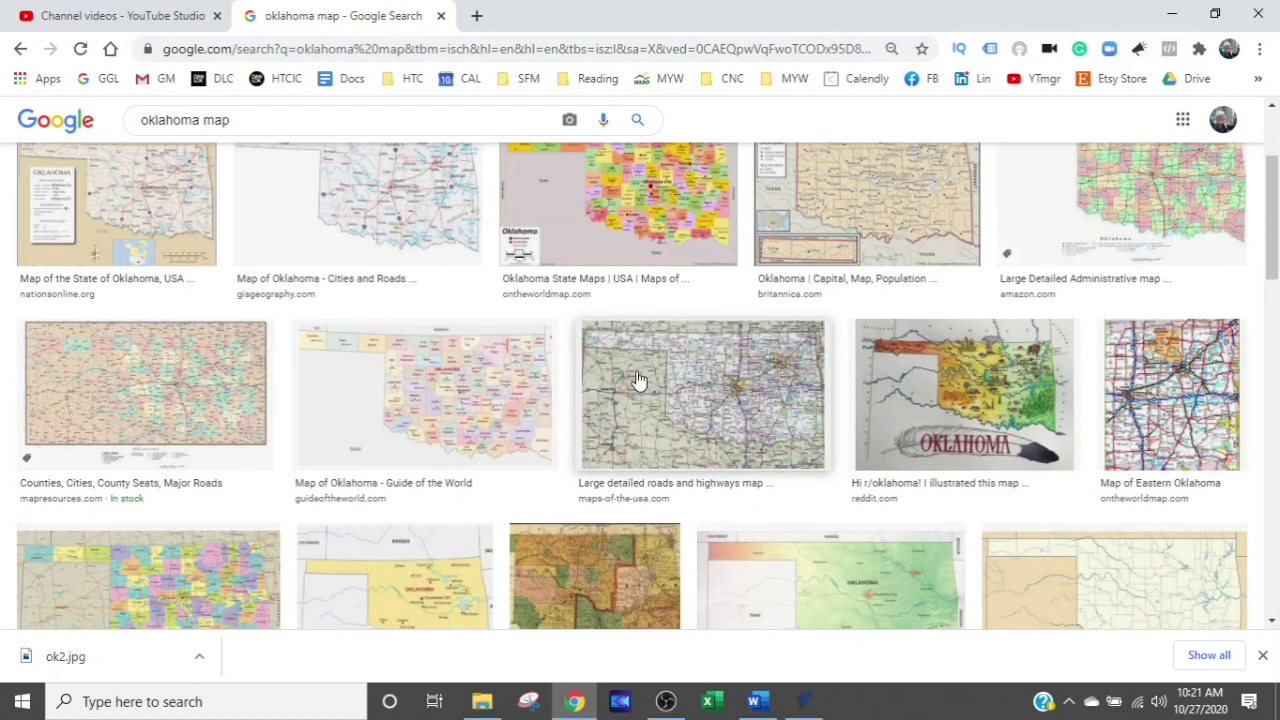
click(650, 411)
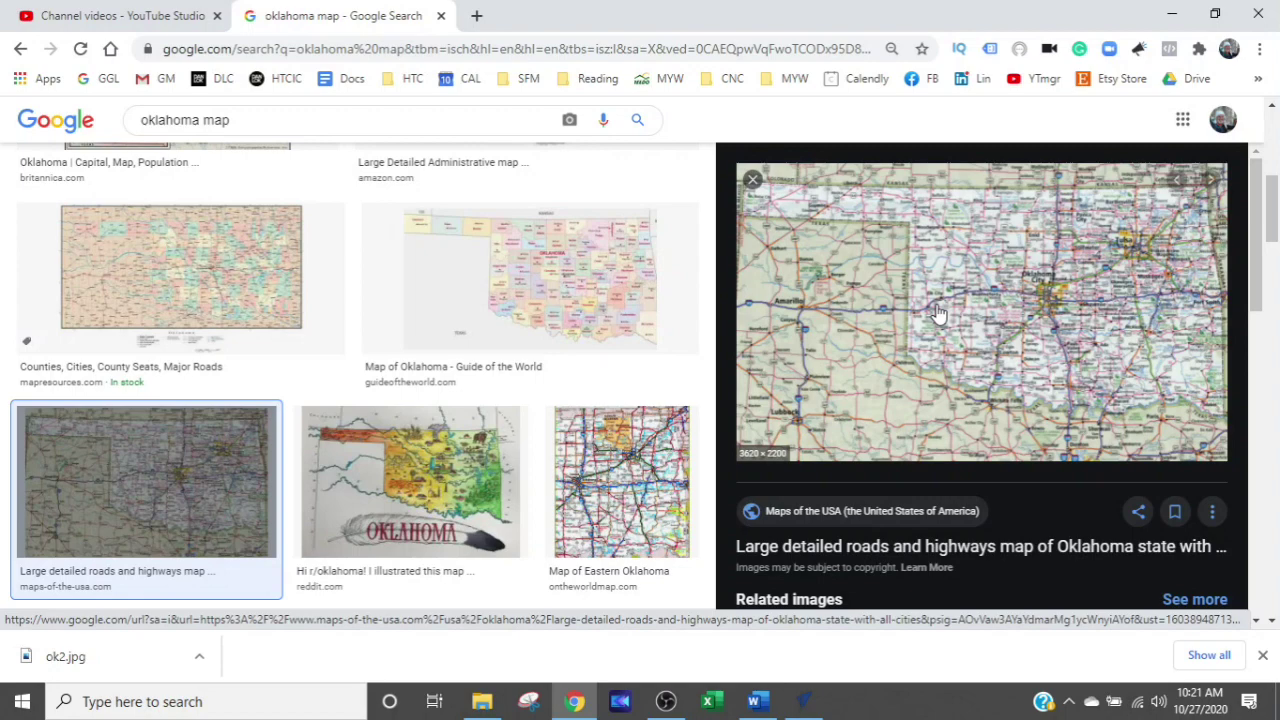
click(752, 185)
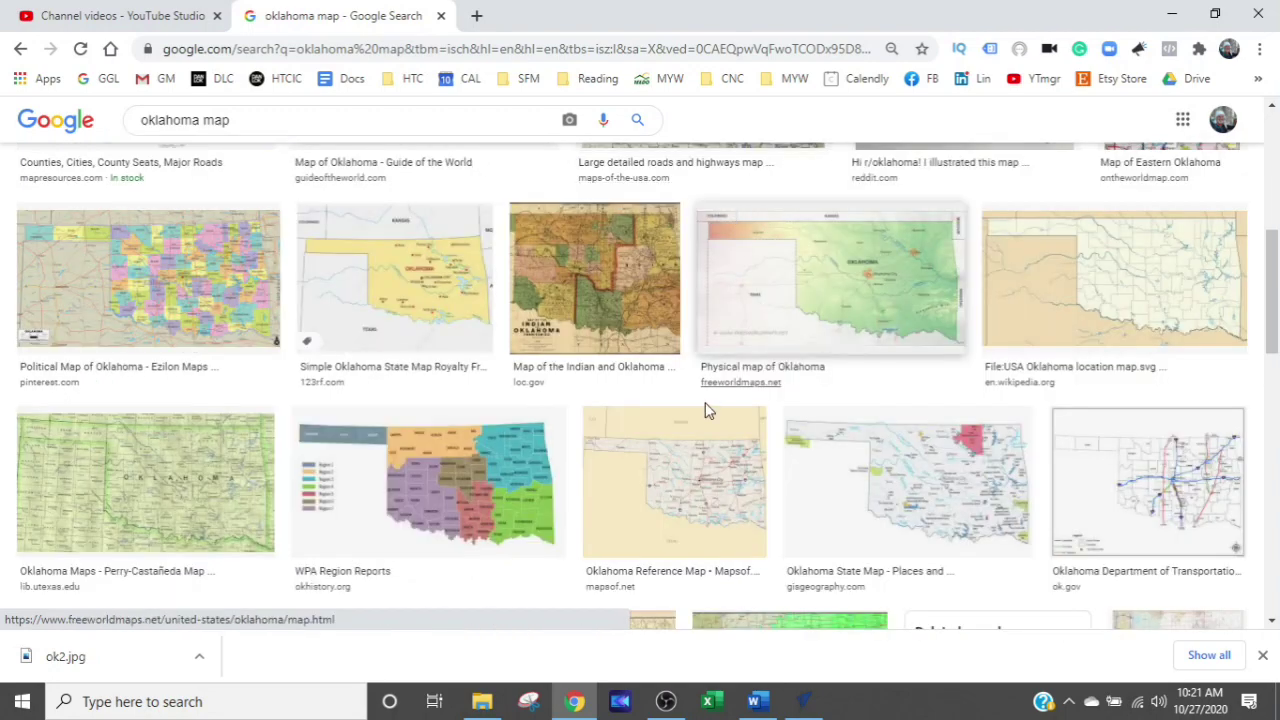
Compare more of the map images and preview the physical map of Oklahoma from freeworldmaps.net
scroll(706, 391, up, 3)
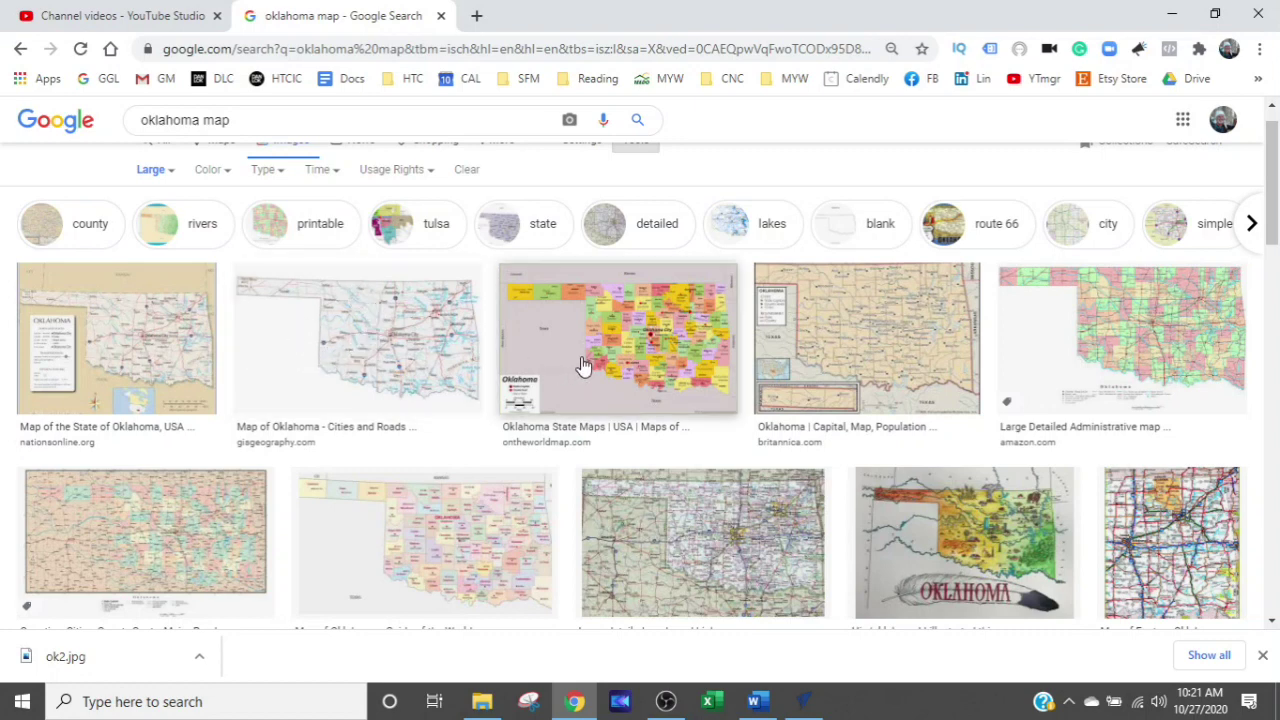
scroll(584, 365, down, 4)
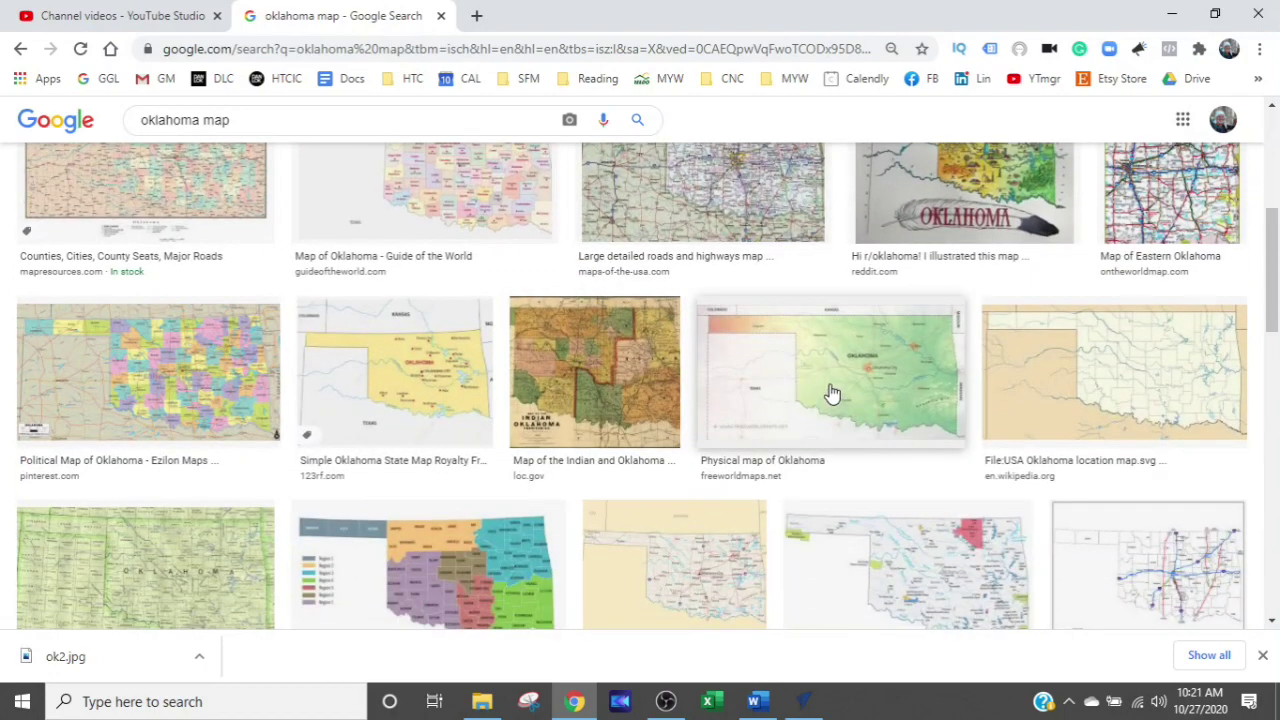
scroll(835, 363, up, 3)
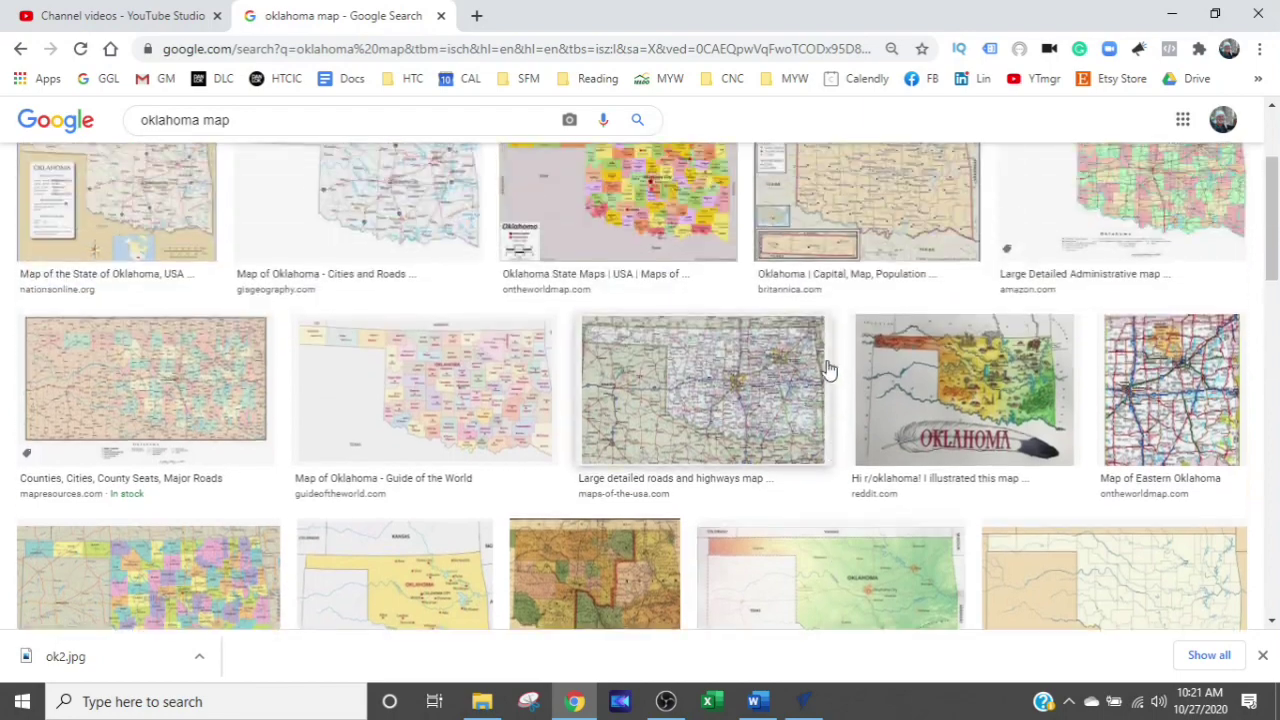
scroll(600, 450, down, 3)
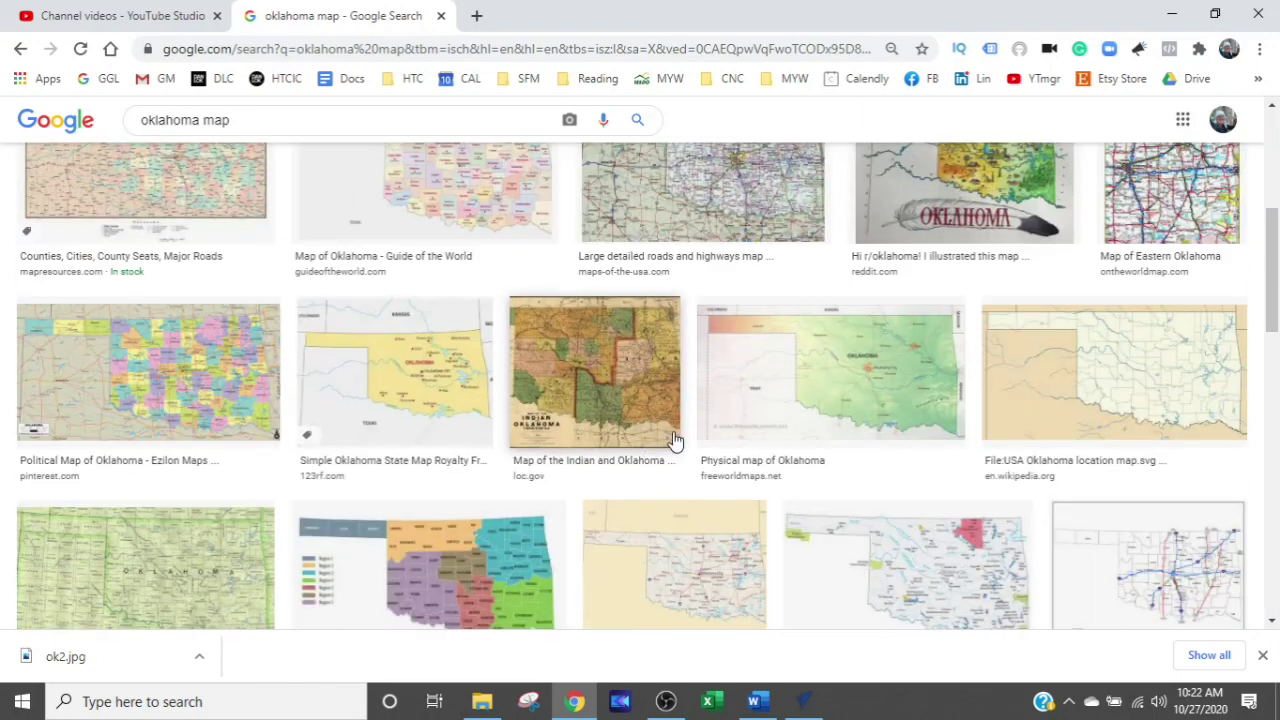
click(747, 343)
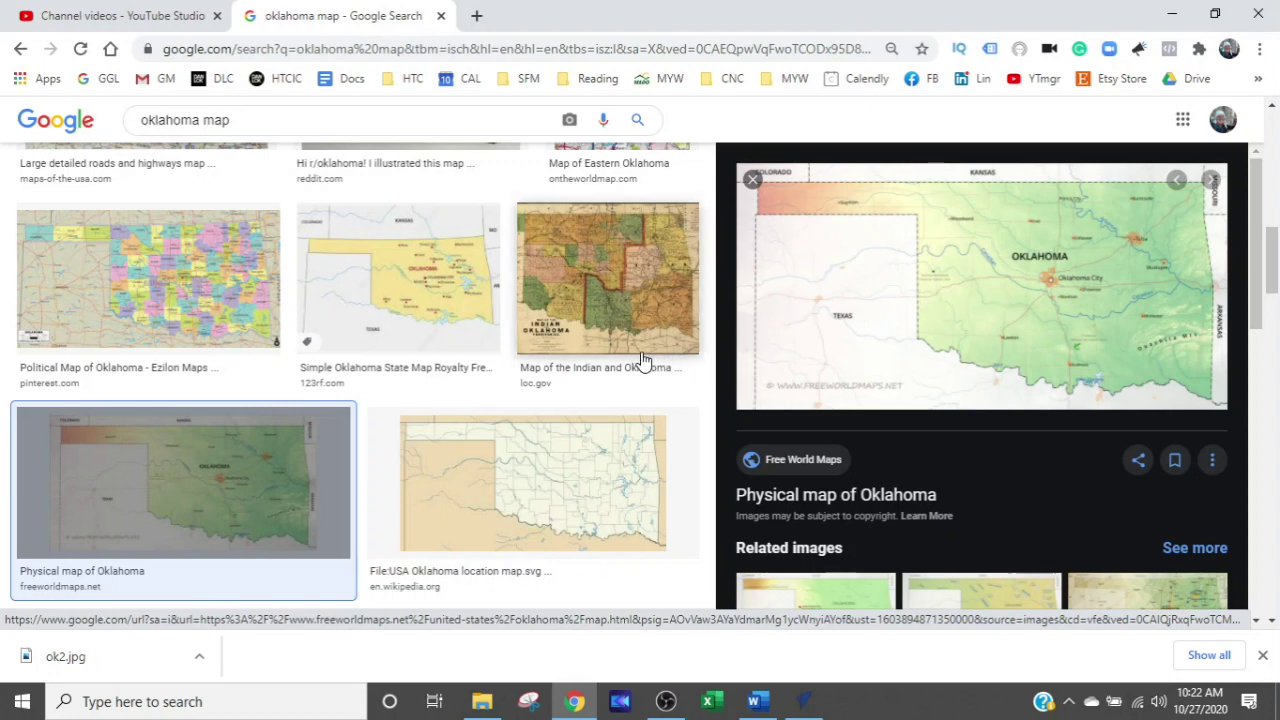
Save the "Map of Oklahoma - Guide of the World" image to Downloads as ok1 and dismiss the downloads bar
scroll(640, 362, up, 4)
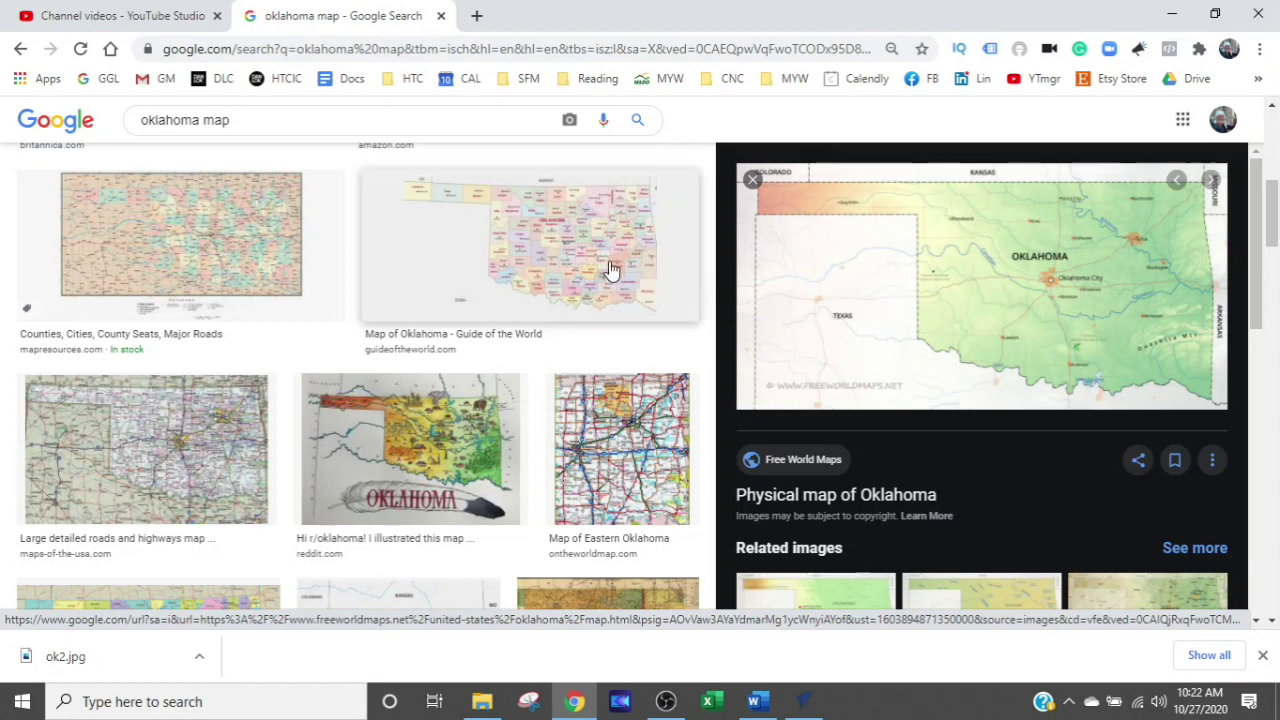
click(532, 260)
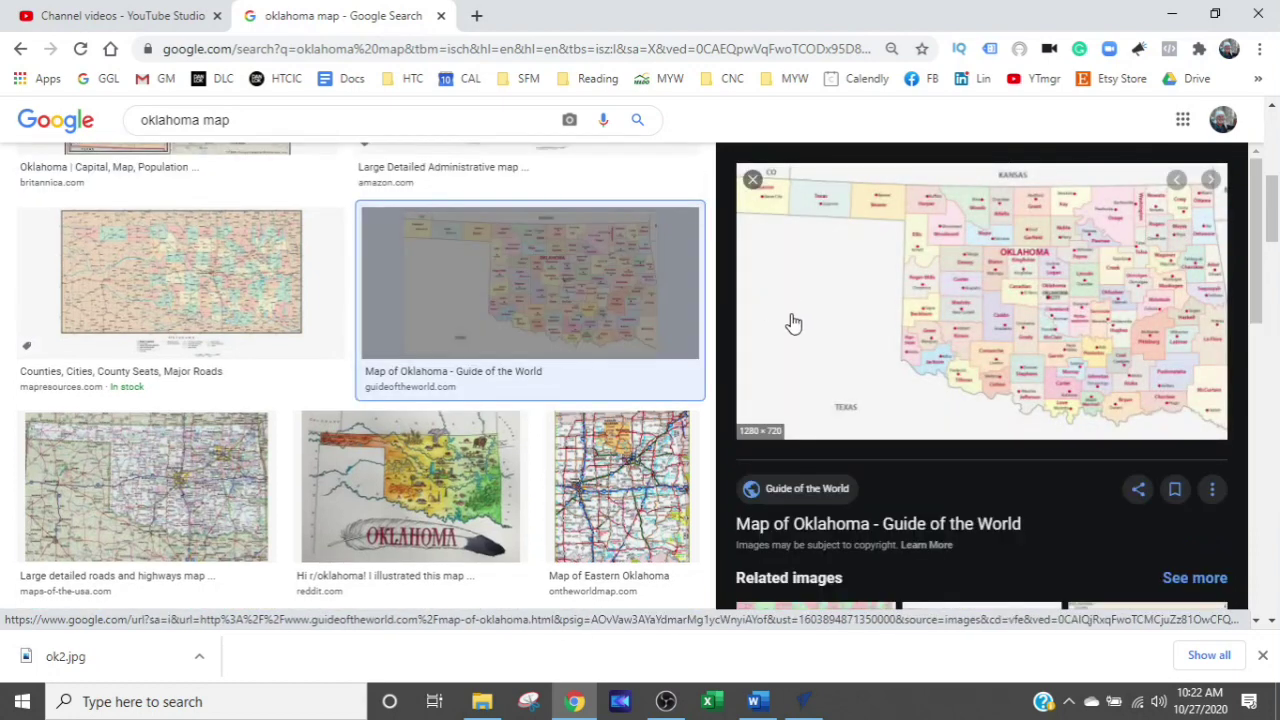
right_click(954, 301)
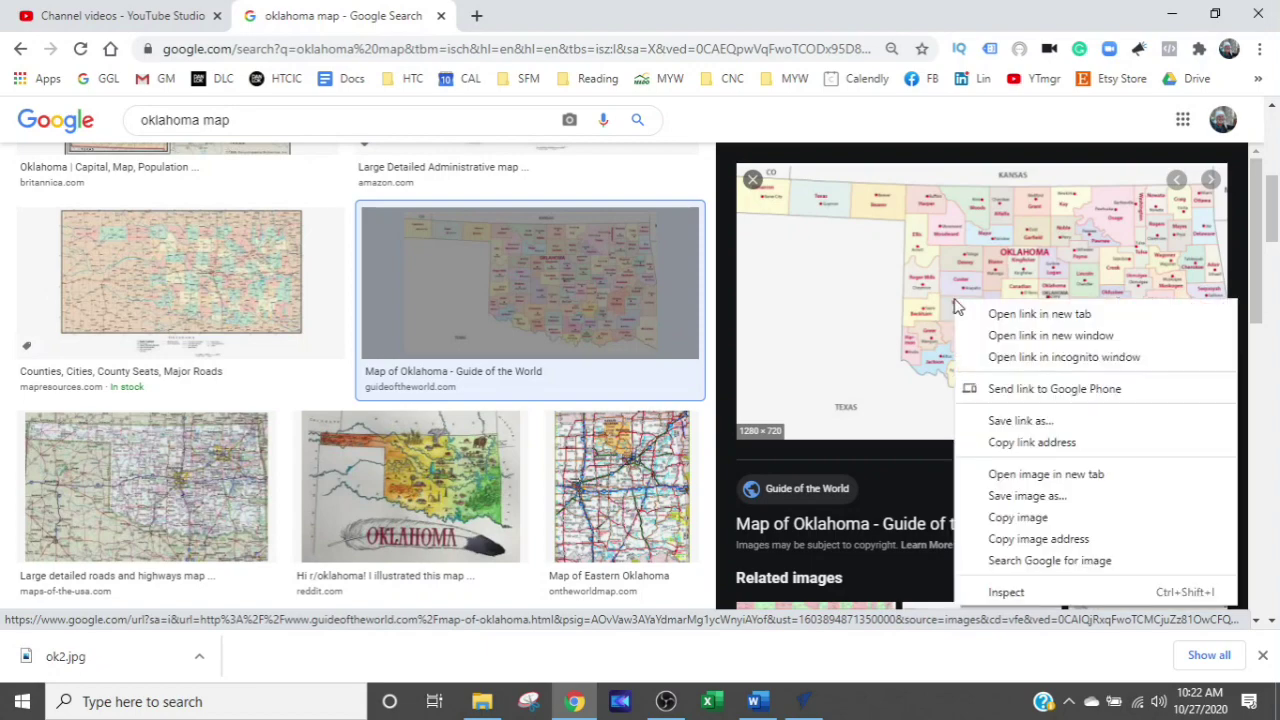
click(995, 495)
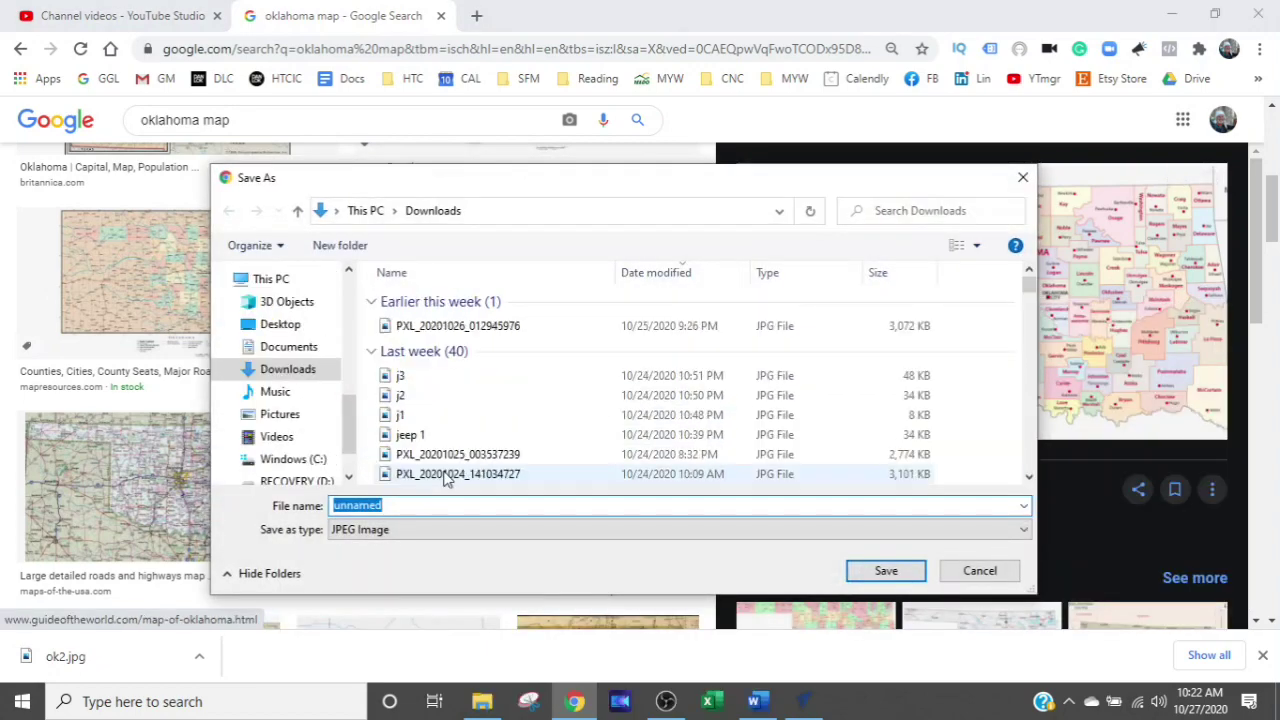
text(ok1)
click(886, 570)
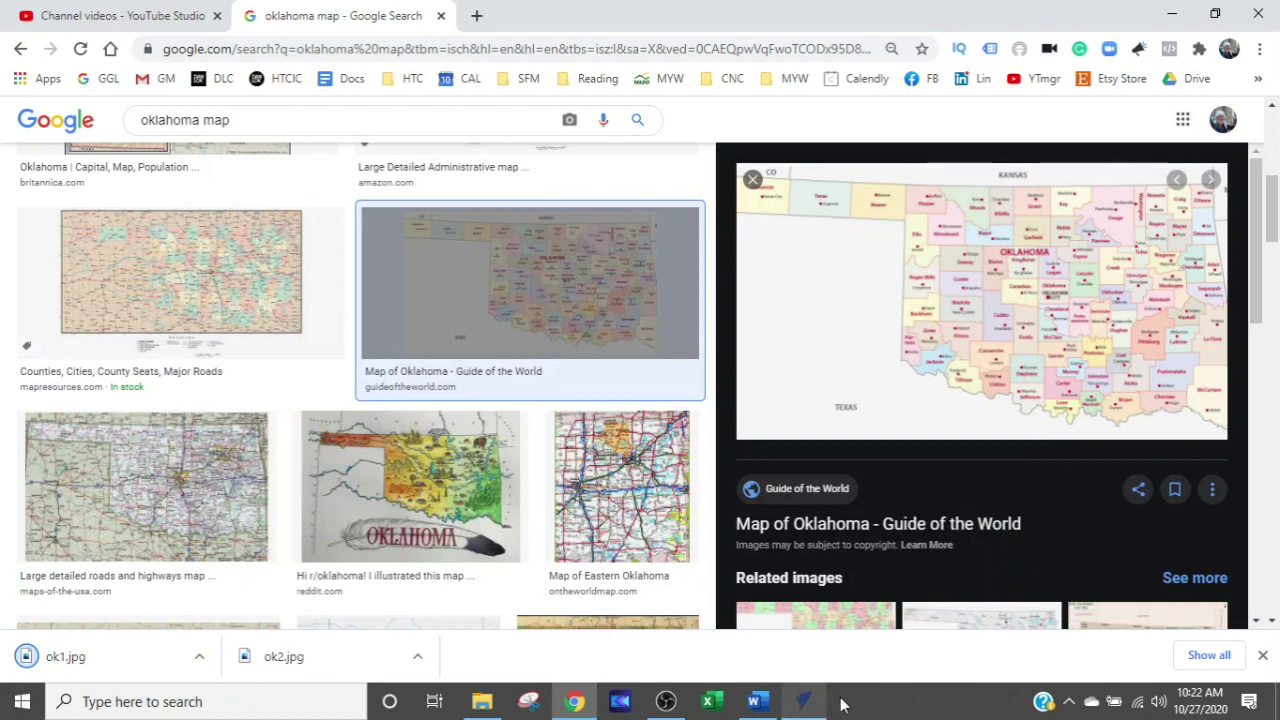
click(1262, 655)
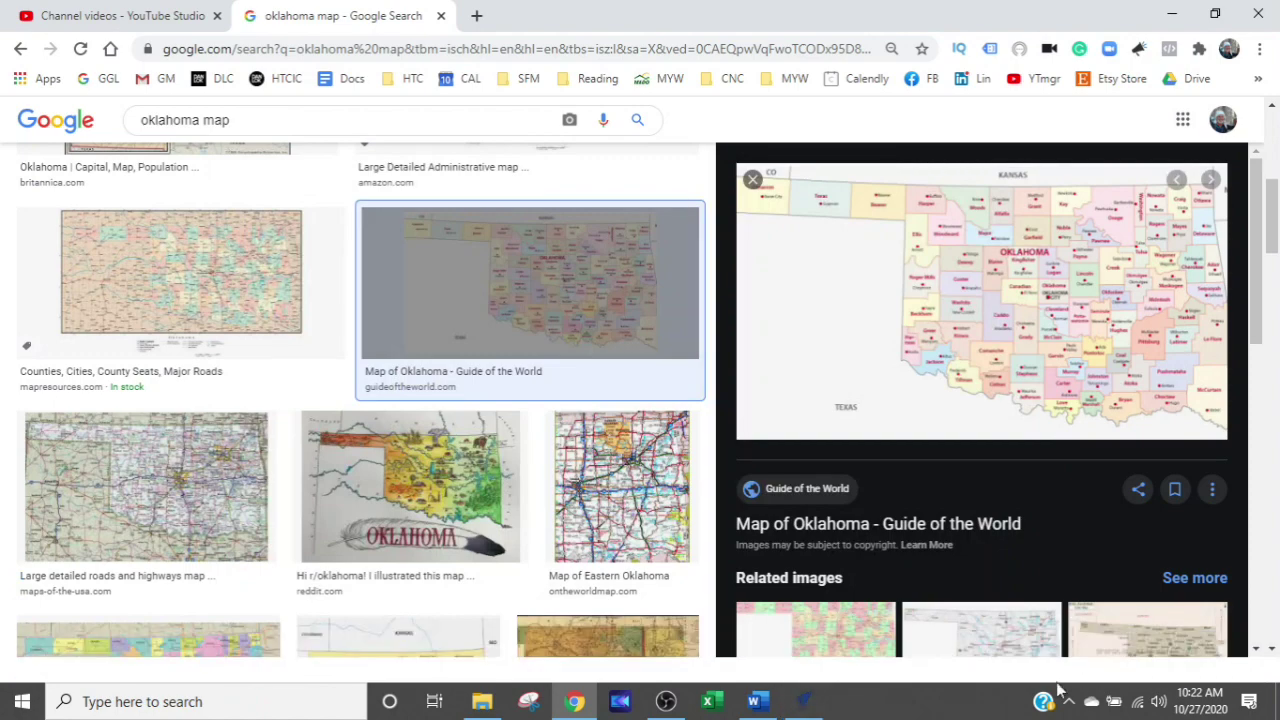
Switch to VCarve Desktop and import the ok1 image from Downloads as a bitmap
click(814, 704)
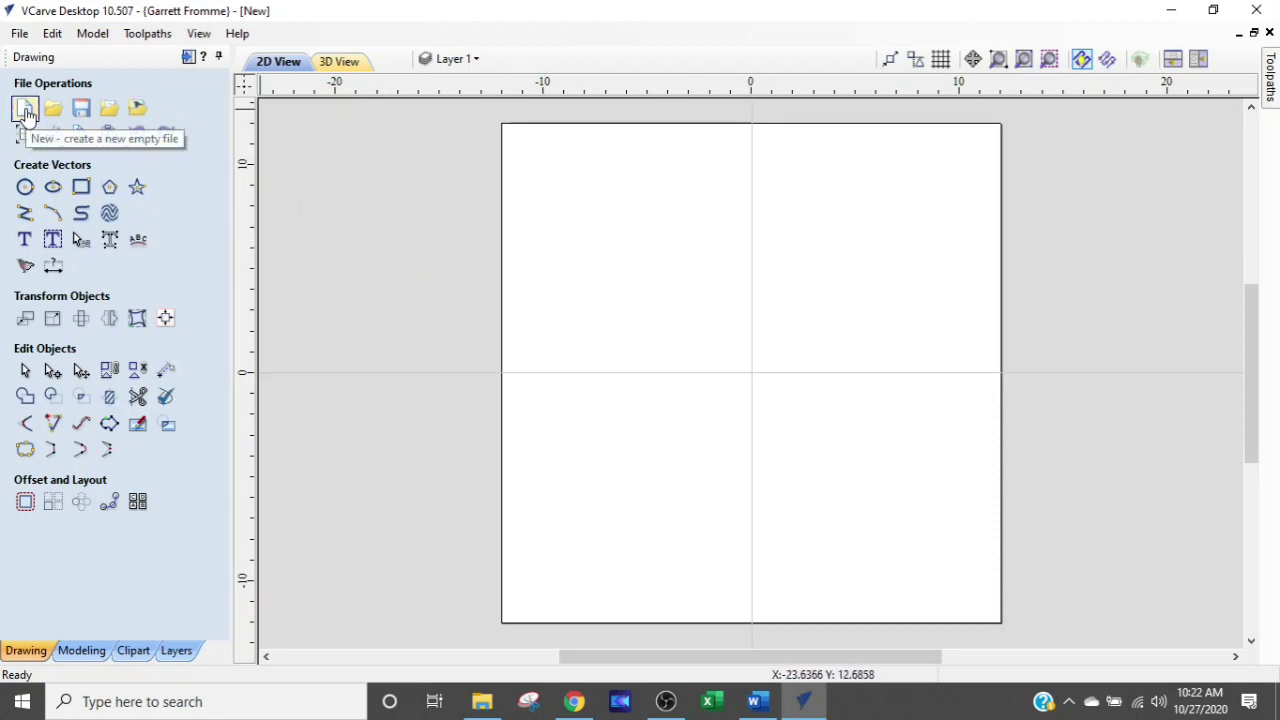
click(141, 114)
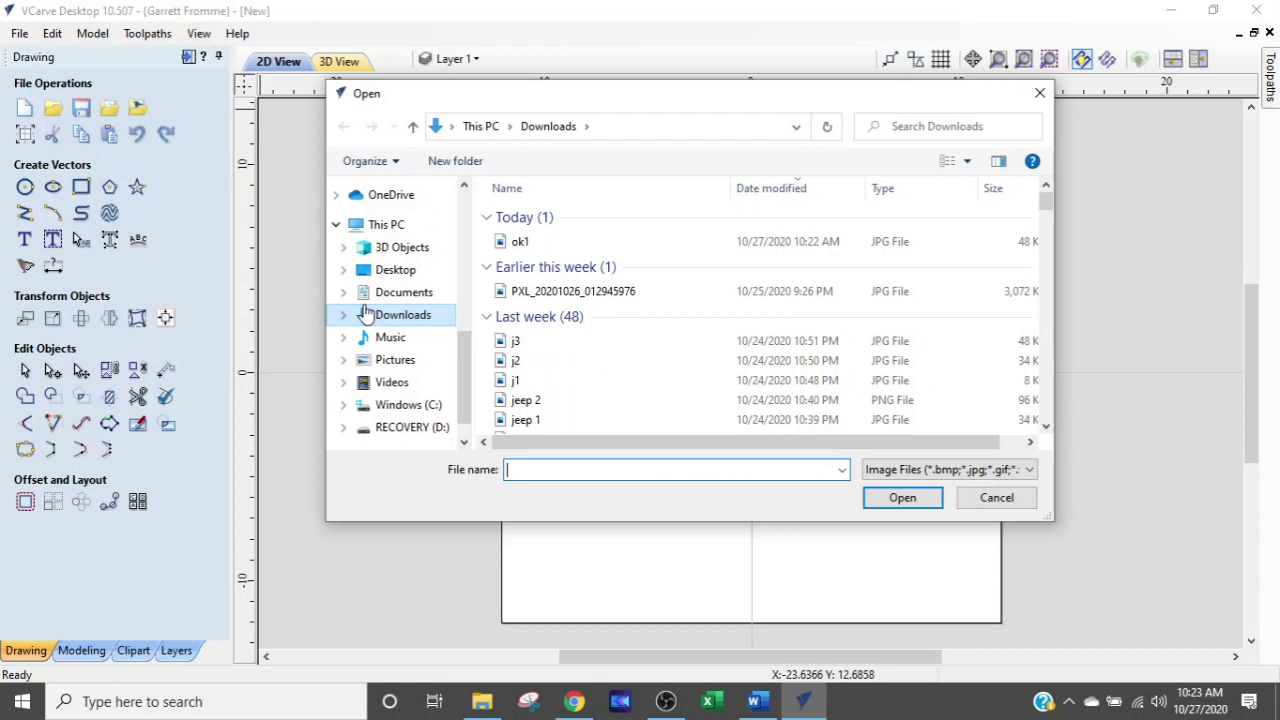
click(519, 245)
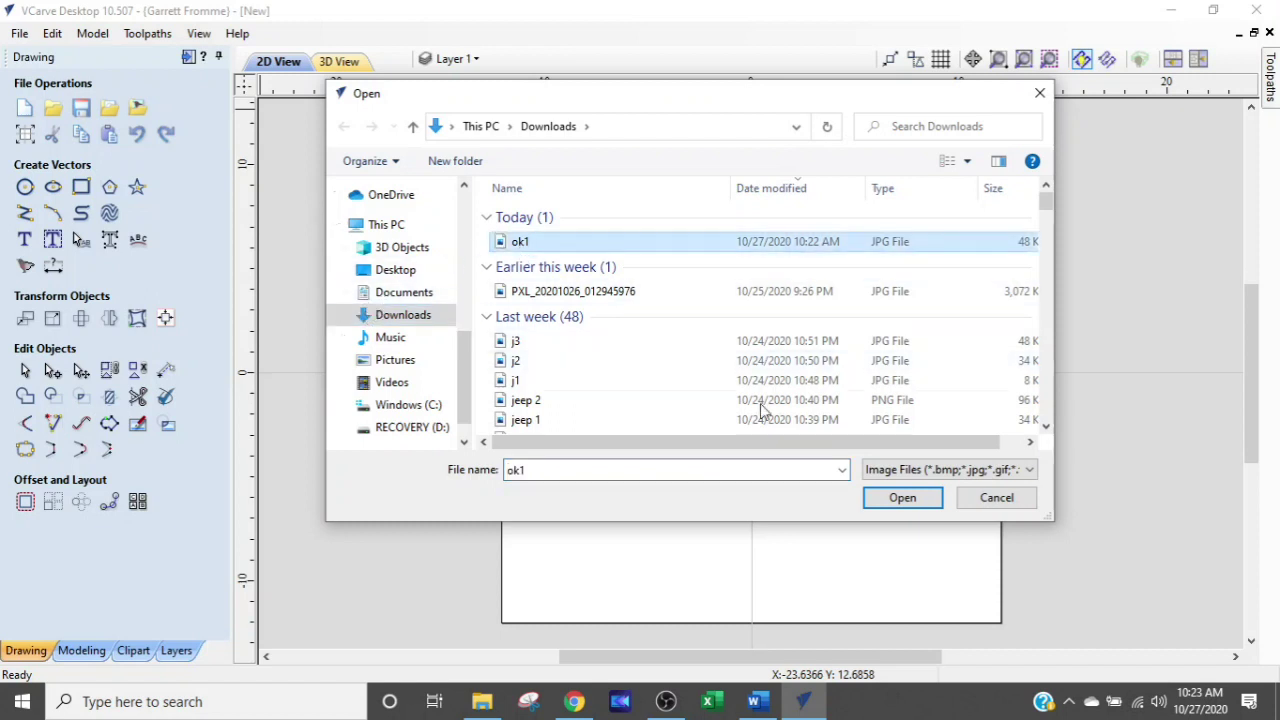
click(884, 503)
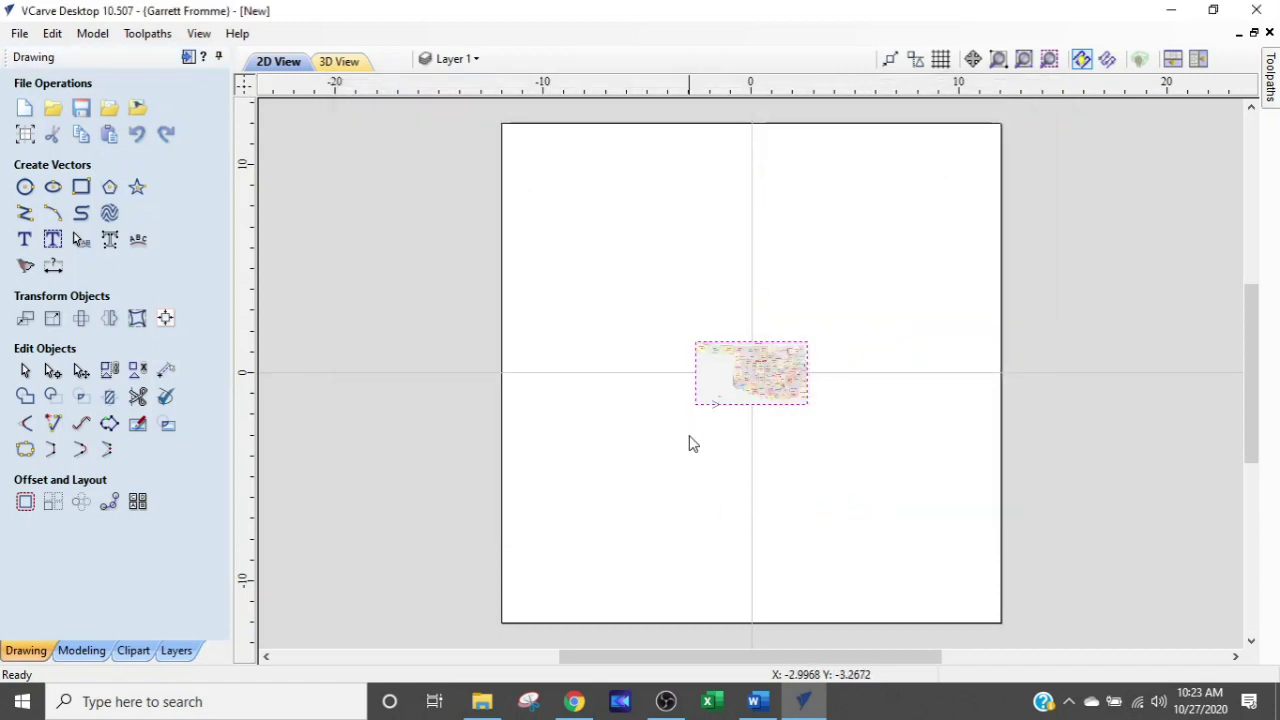
Enlarge the imported ok1 map bitmap about its centre to about 22.2 × 12.5 inches
click(722, 378)
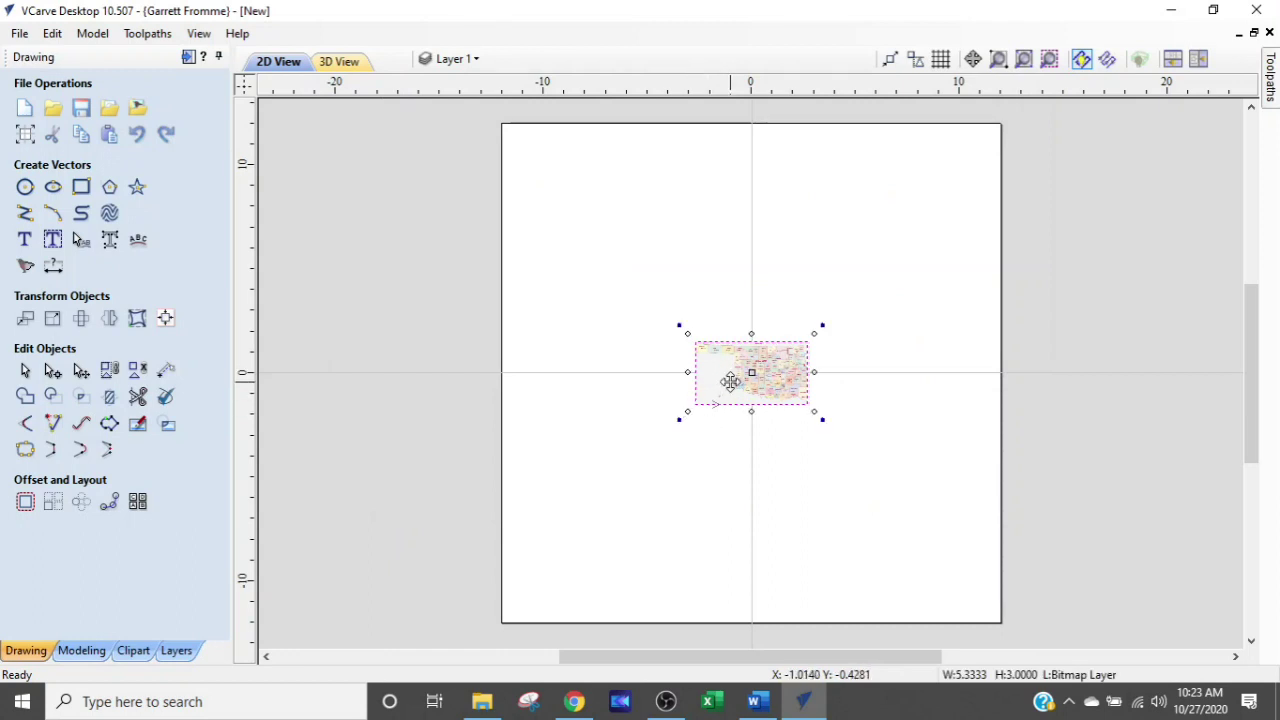
click(723, 397)
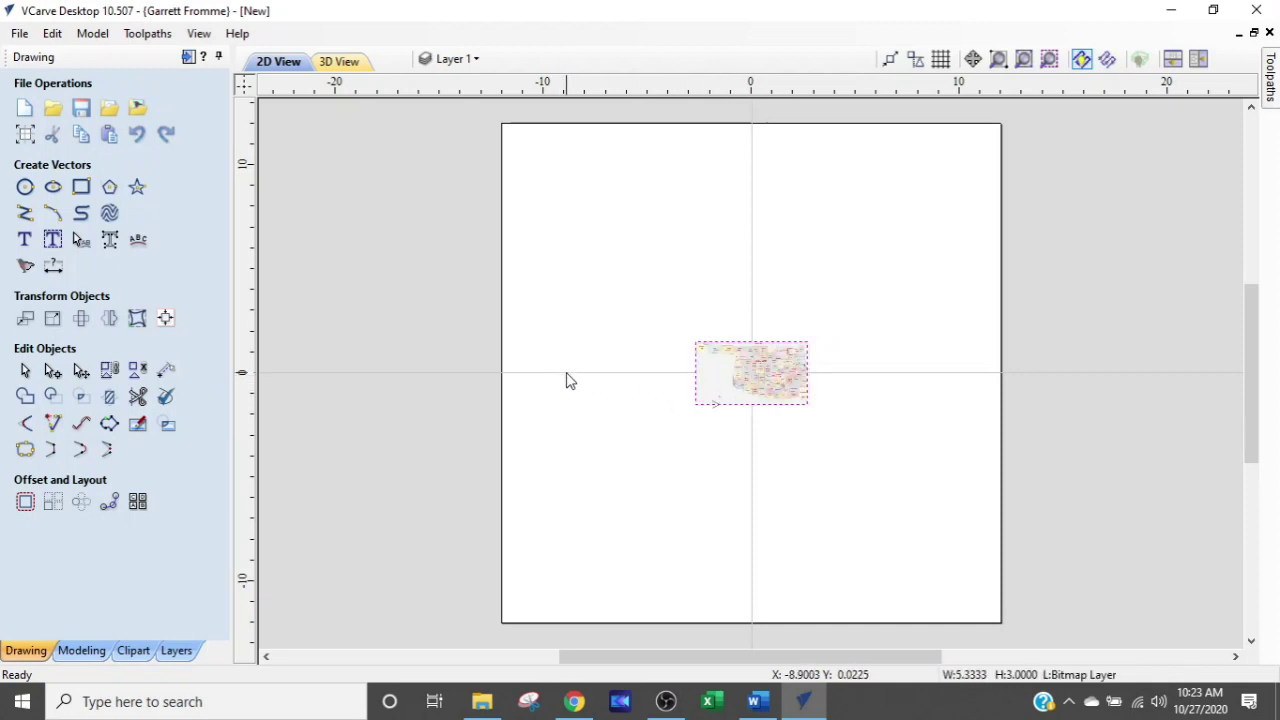
click(720, 381)
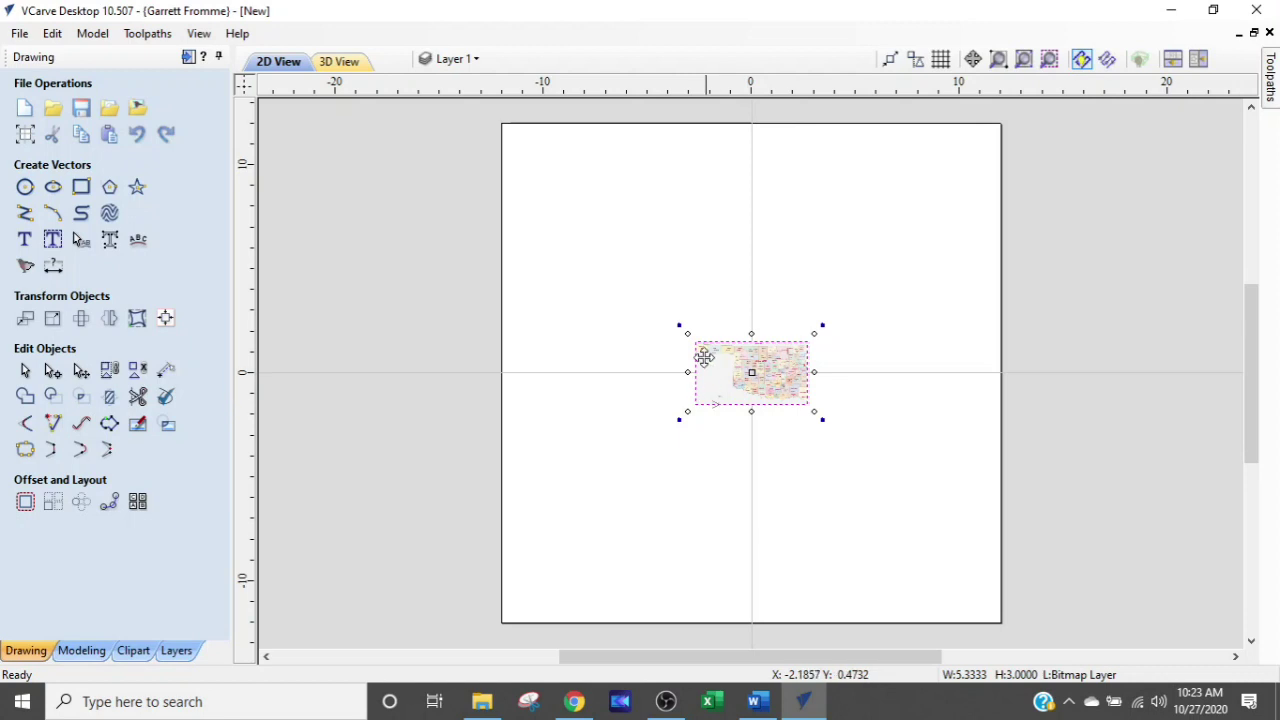
scroll(724, 428, up, 2)
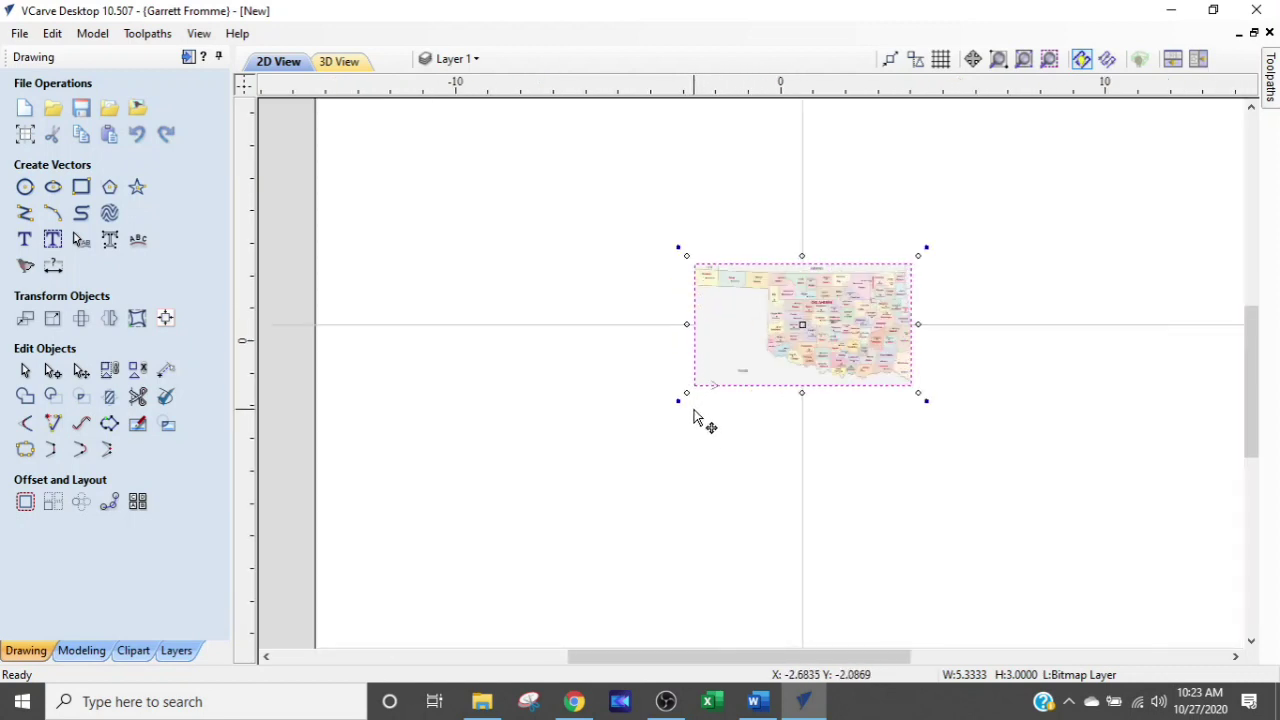
scroll(692, 410, down, 1)
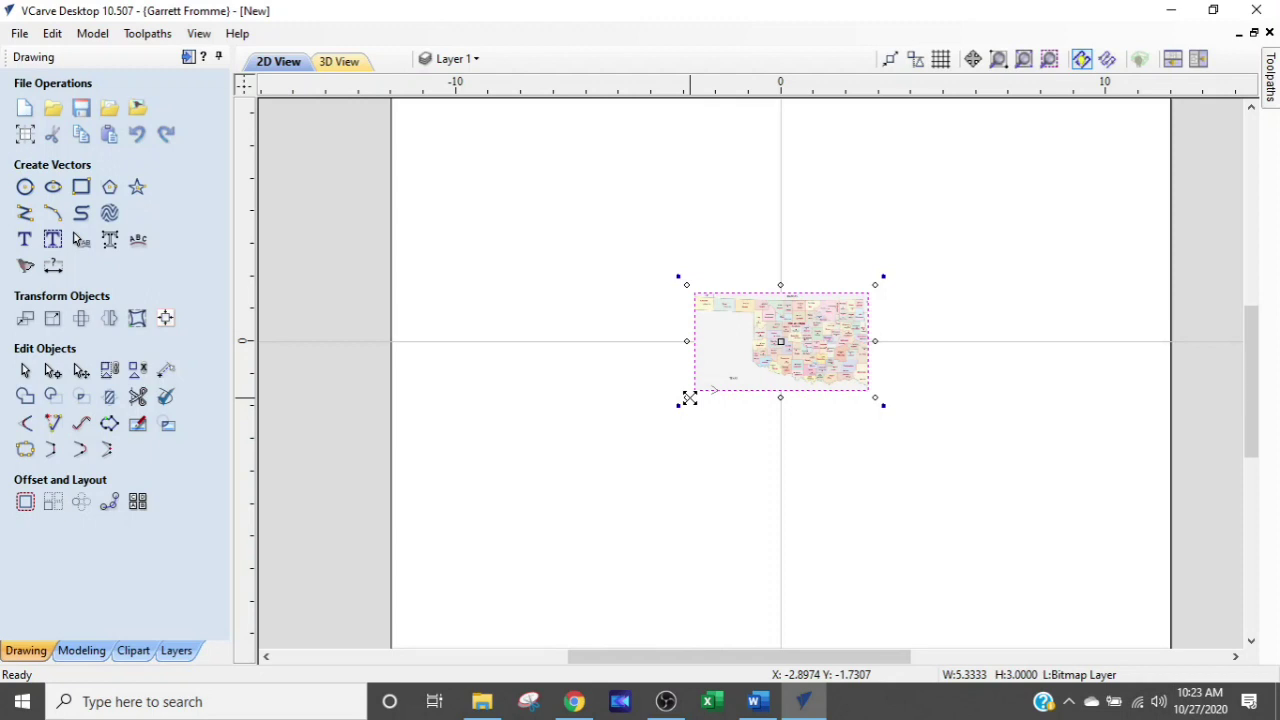
drag(689, 398, 458, 534)
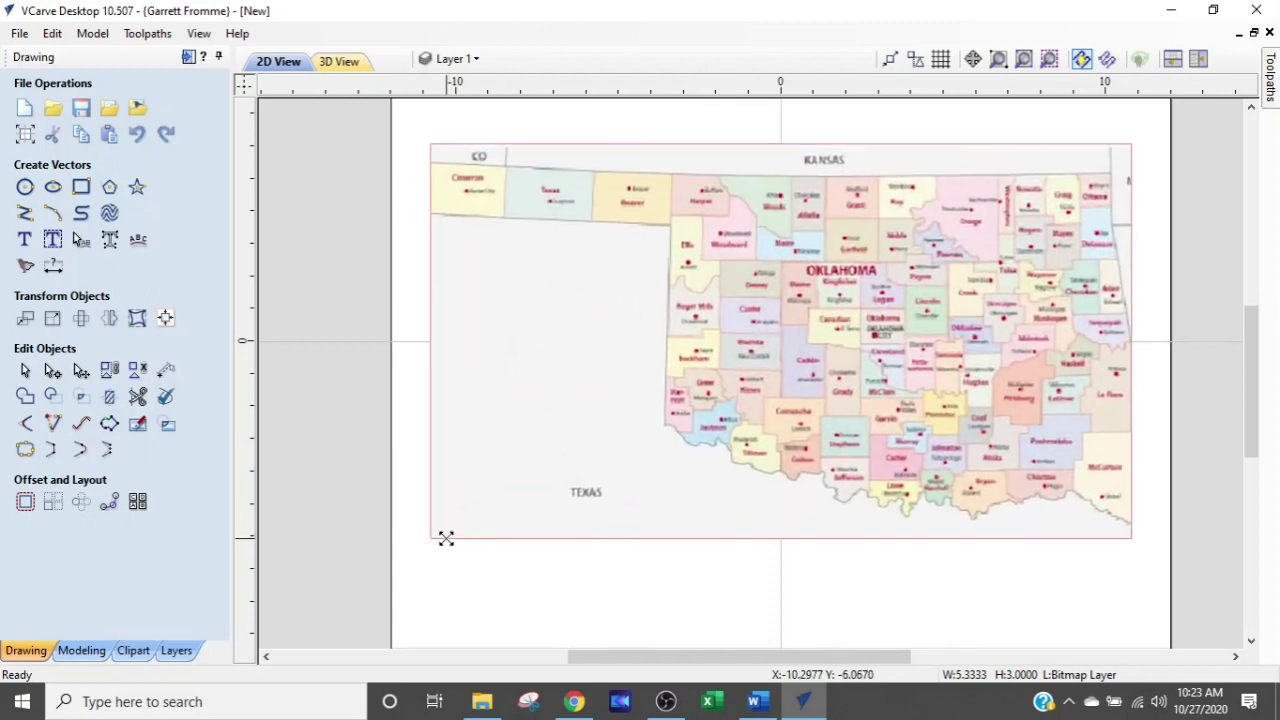
drag(446, 539, 441, 546)
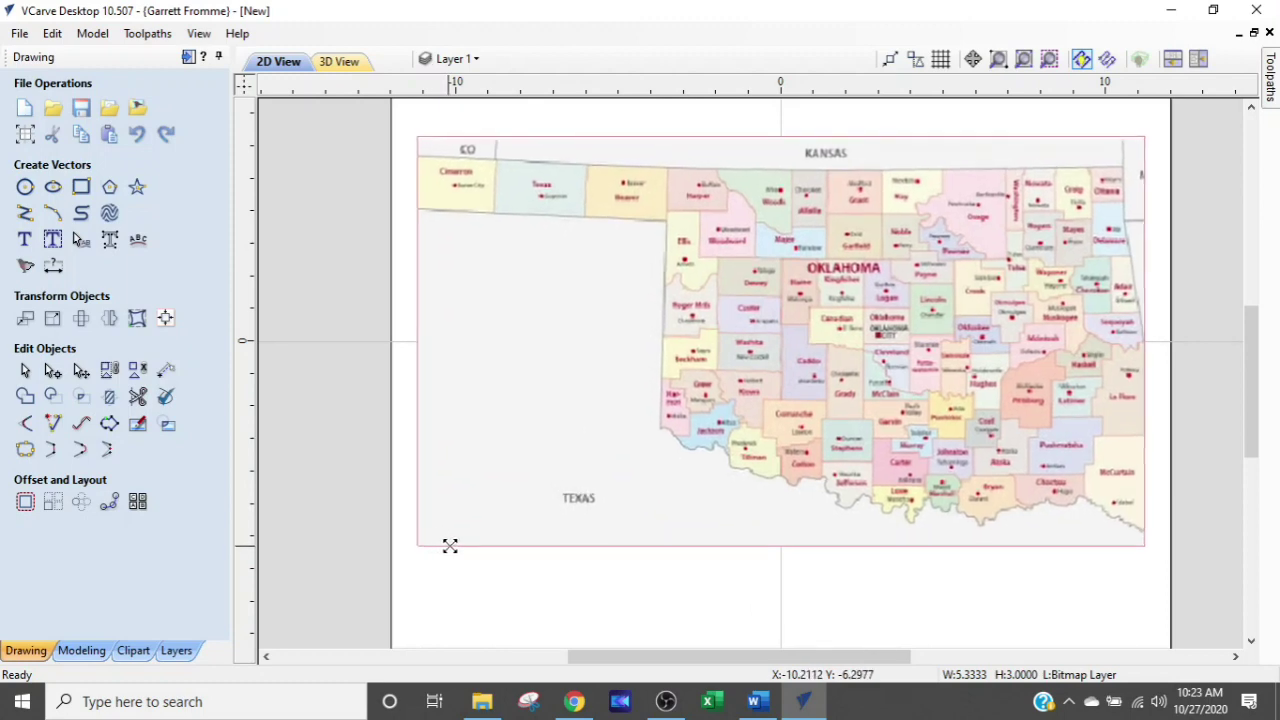
click(466, 544)
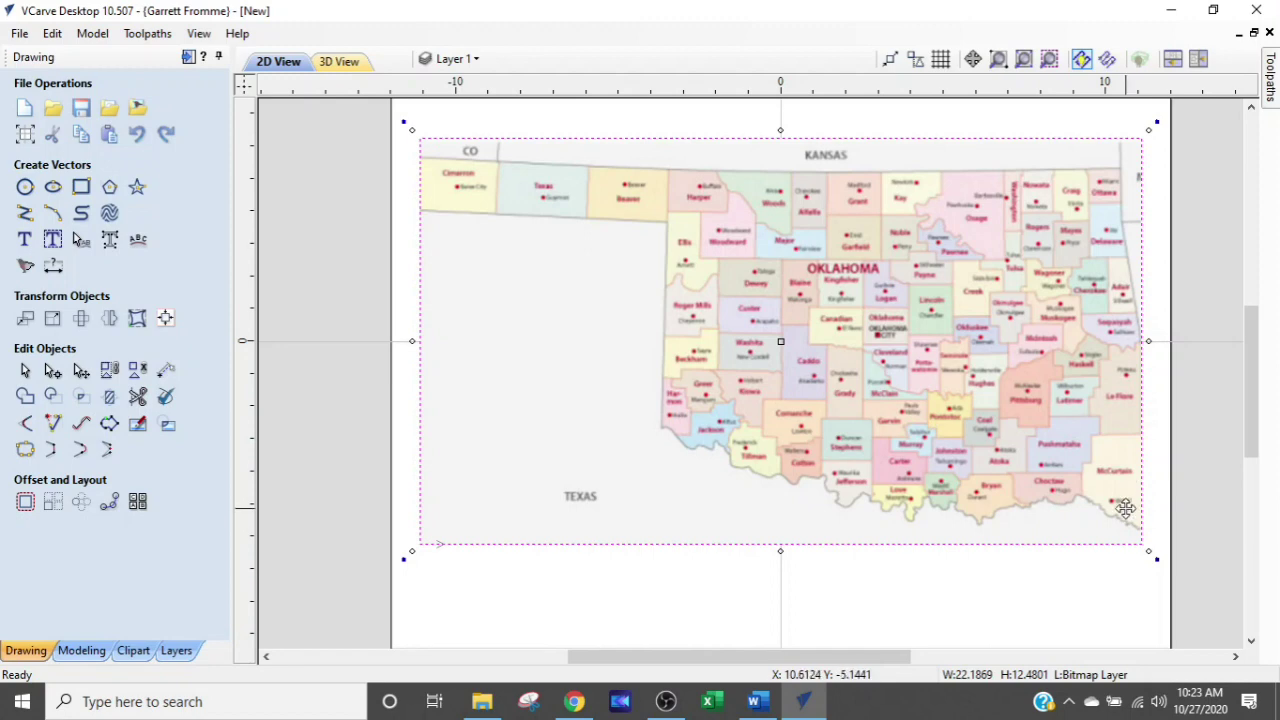
Delete the ok1 map bitmap from the job
scroll(1114, 483, down, 1)
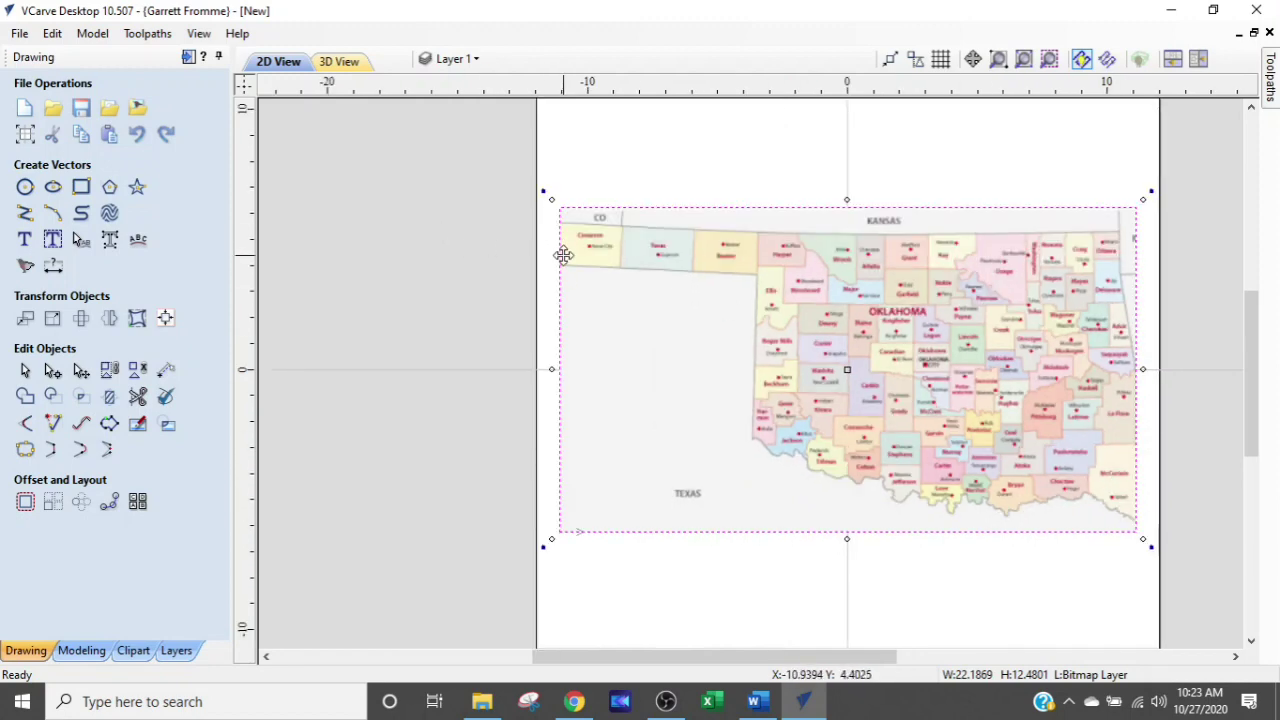
key(Delete)
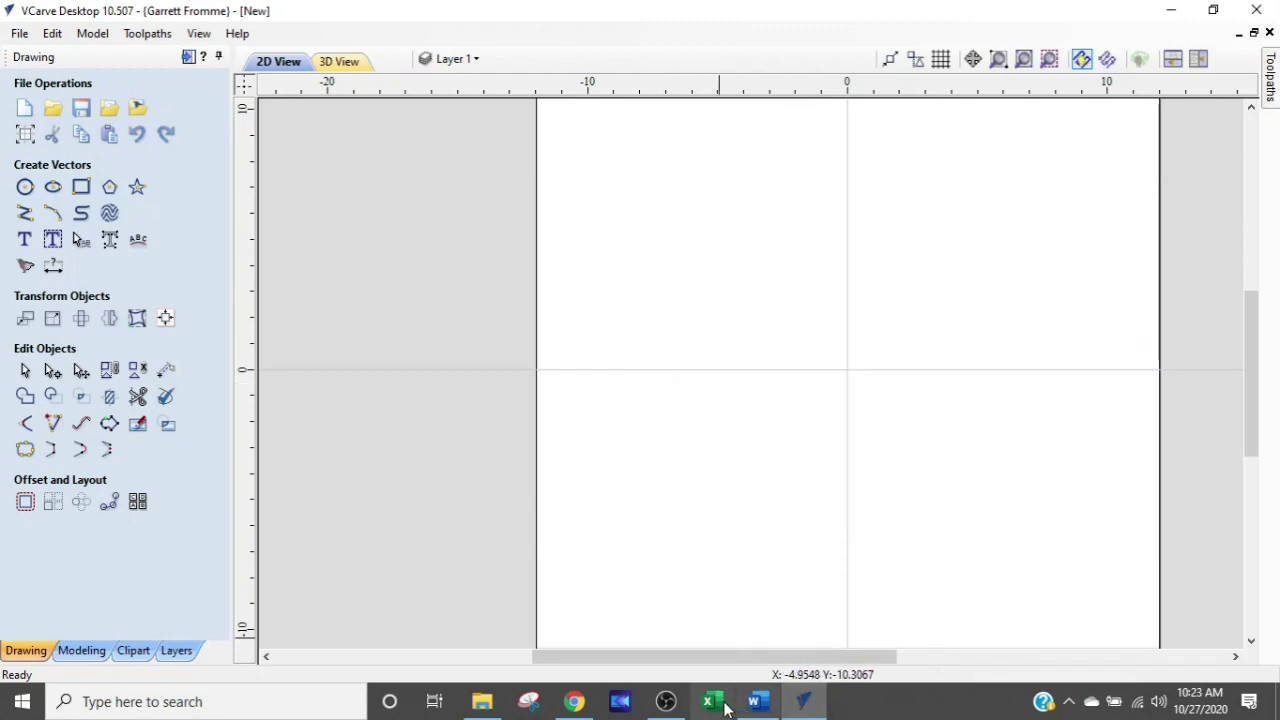
Switch to Chrome and save the "Map of Oklahoma - Cities and Roads" image from gisgeography.com to Downloads as ok2
click(574, 701)
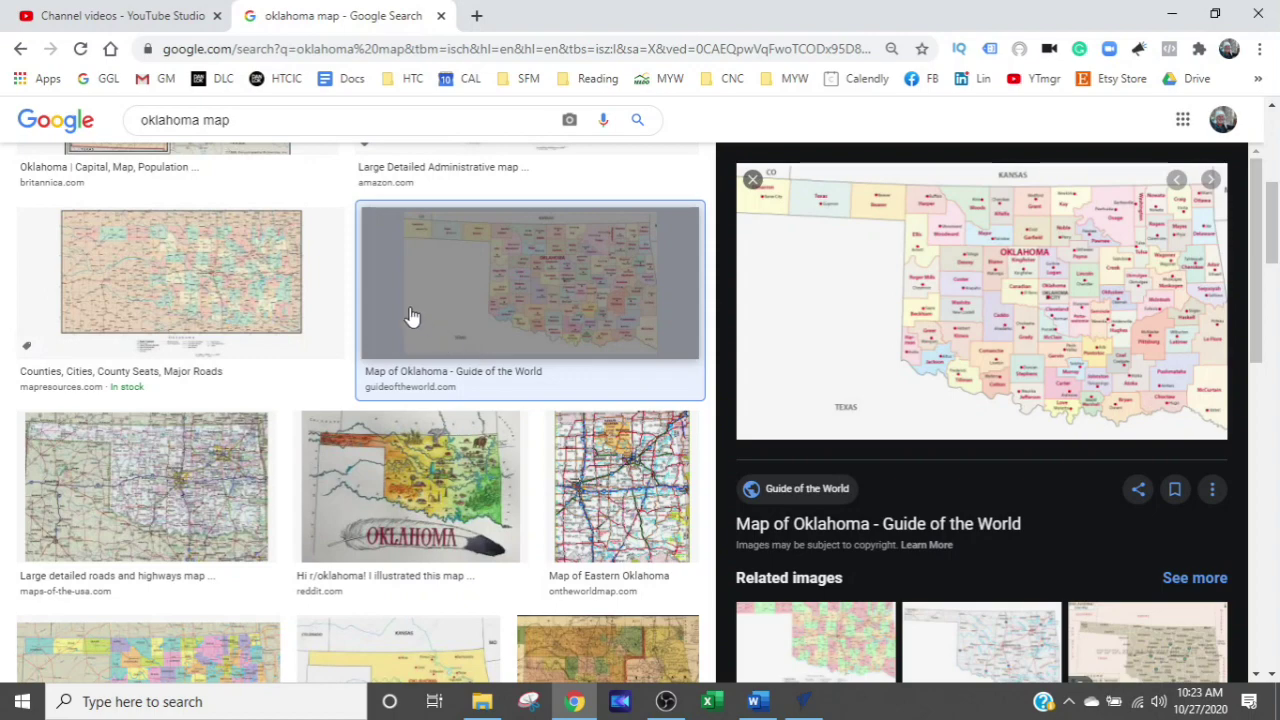
click(760, 188)
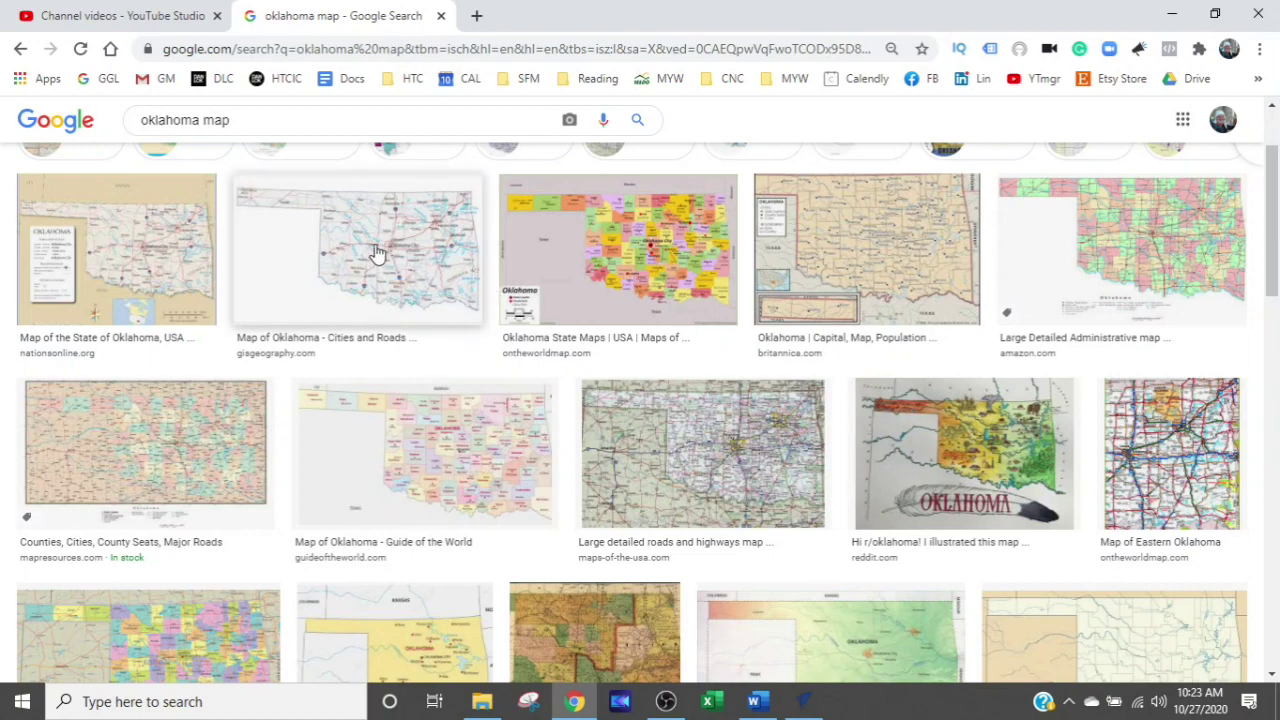
click(378, 256)
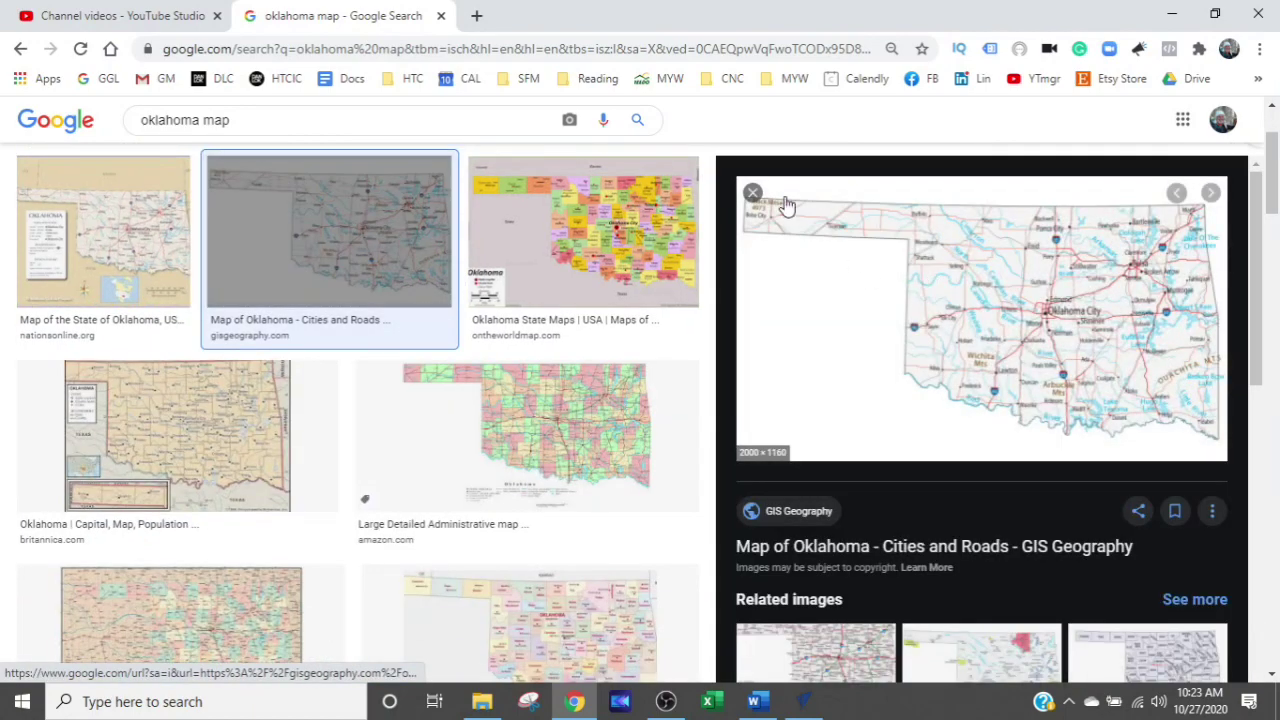
right_click(831, 279)
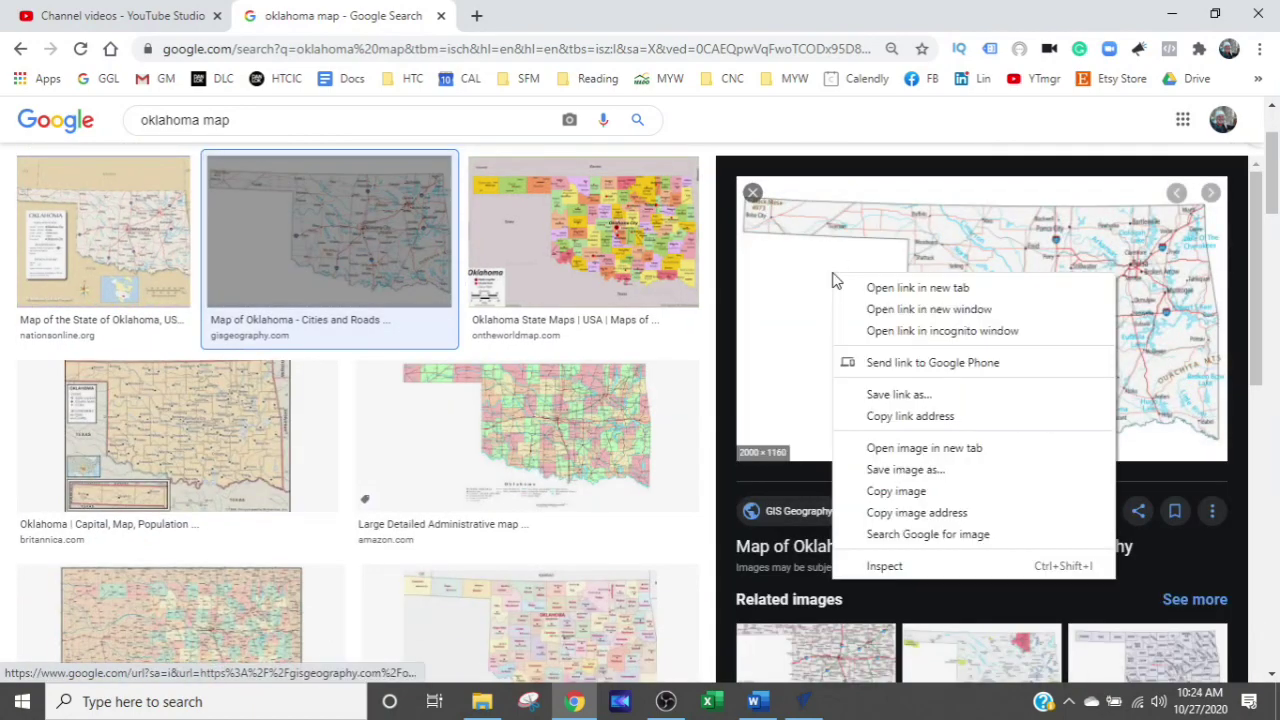
click(903, 469)
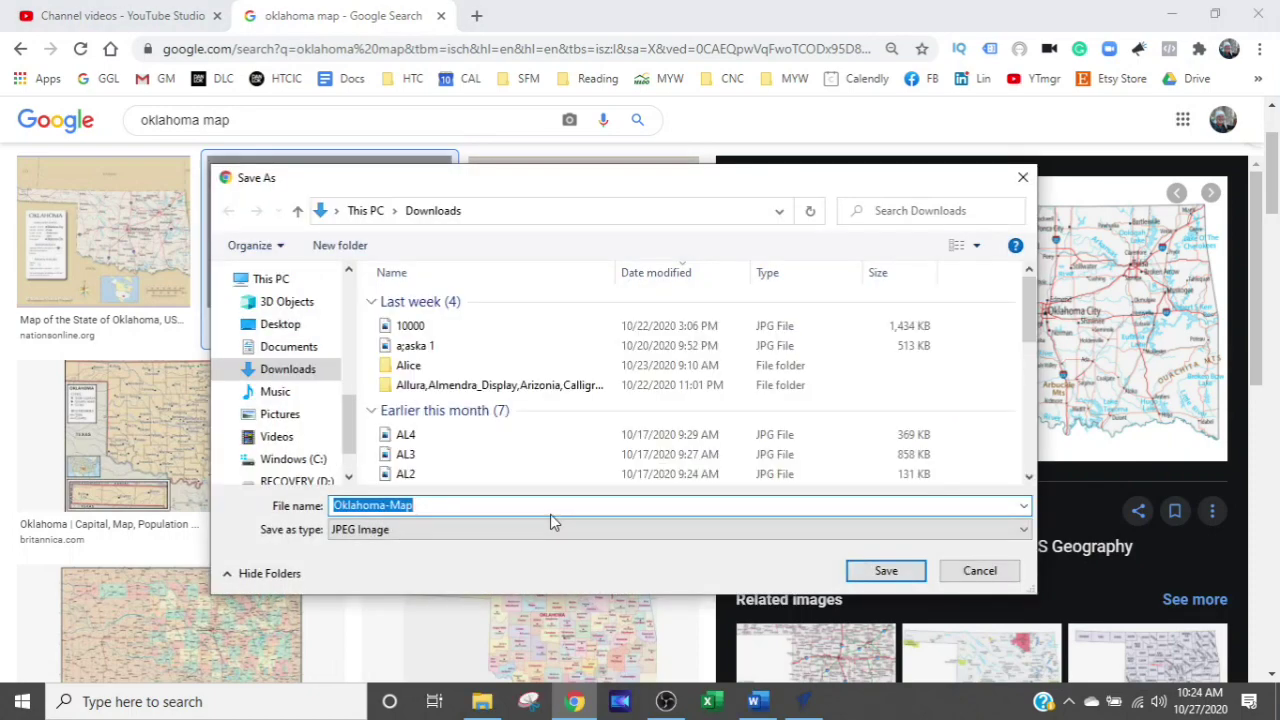
text(ok2)
key(Return)
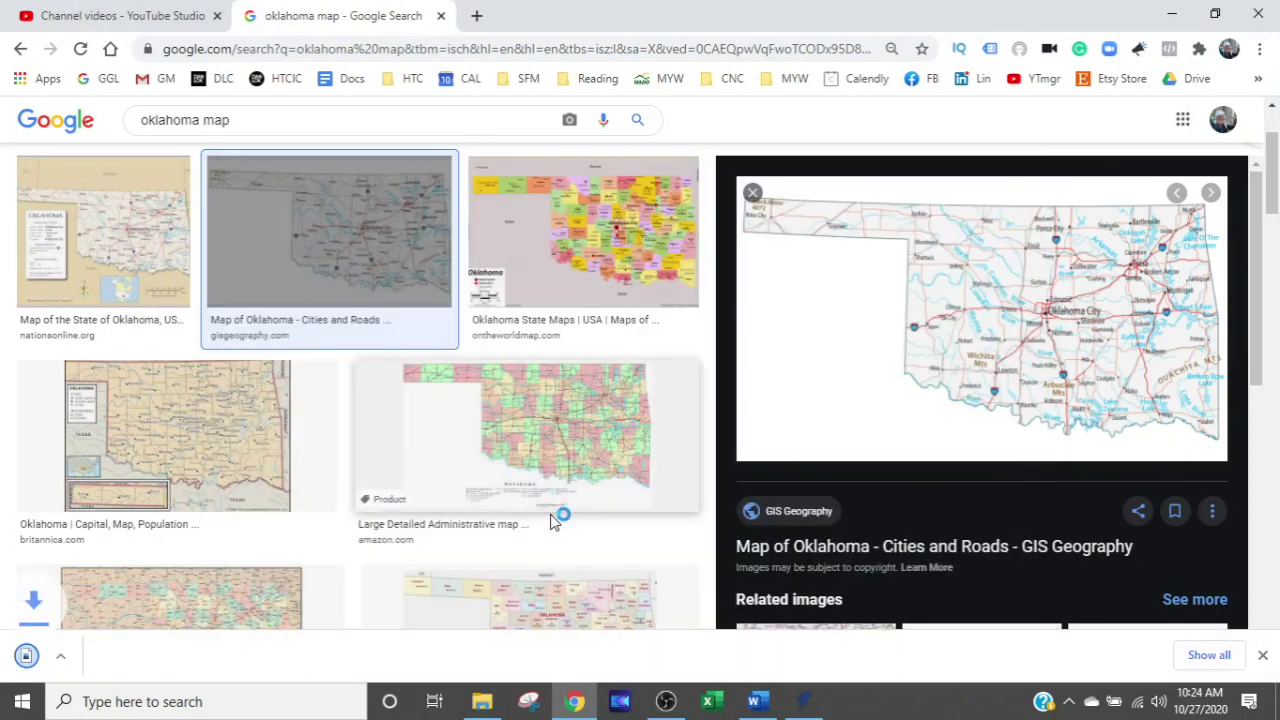
Switch to VCarve Desktop and import the ok2 image from Downloads as a bitmap
click(808, 704)
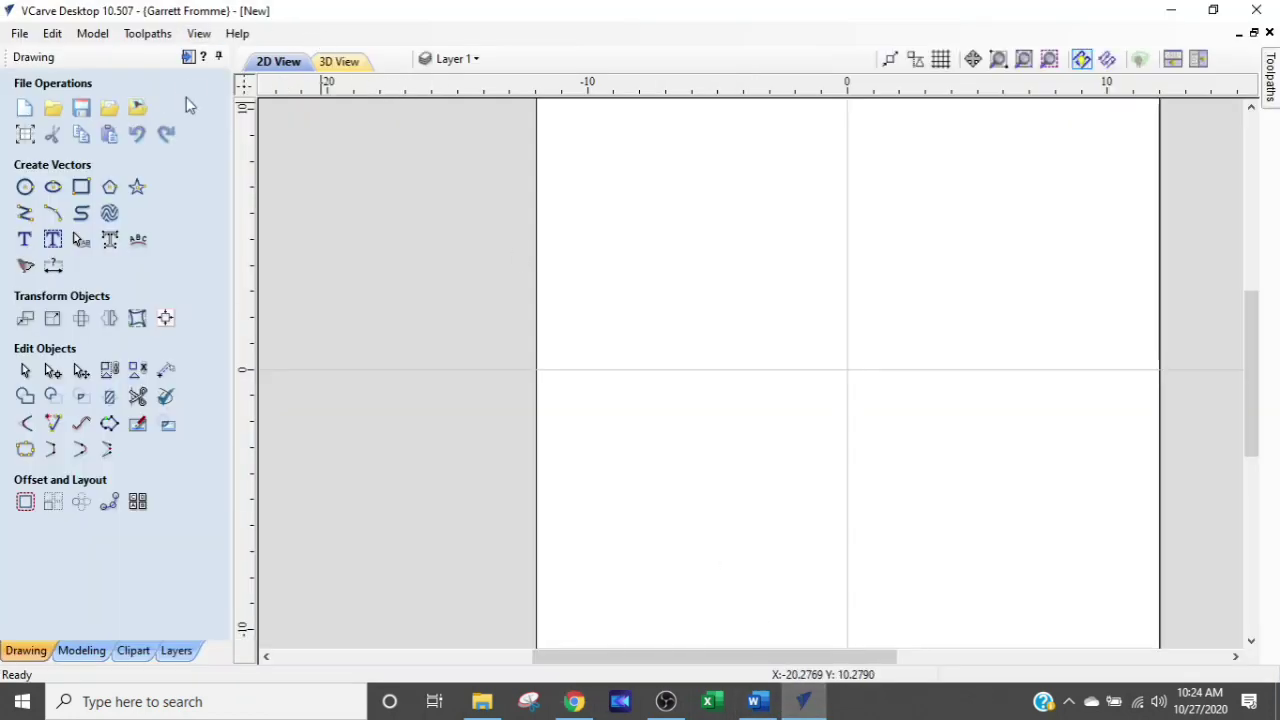
click(446, 58)
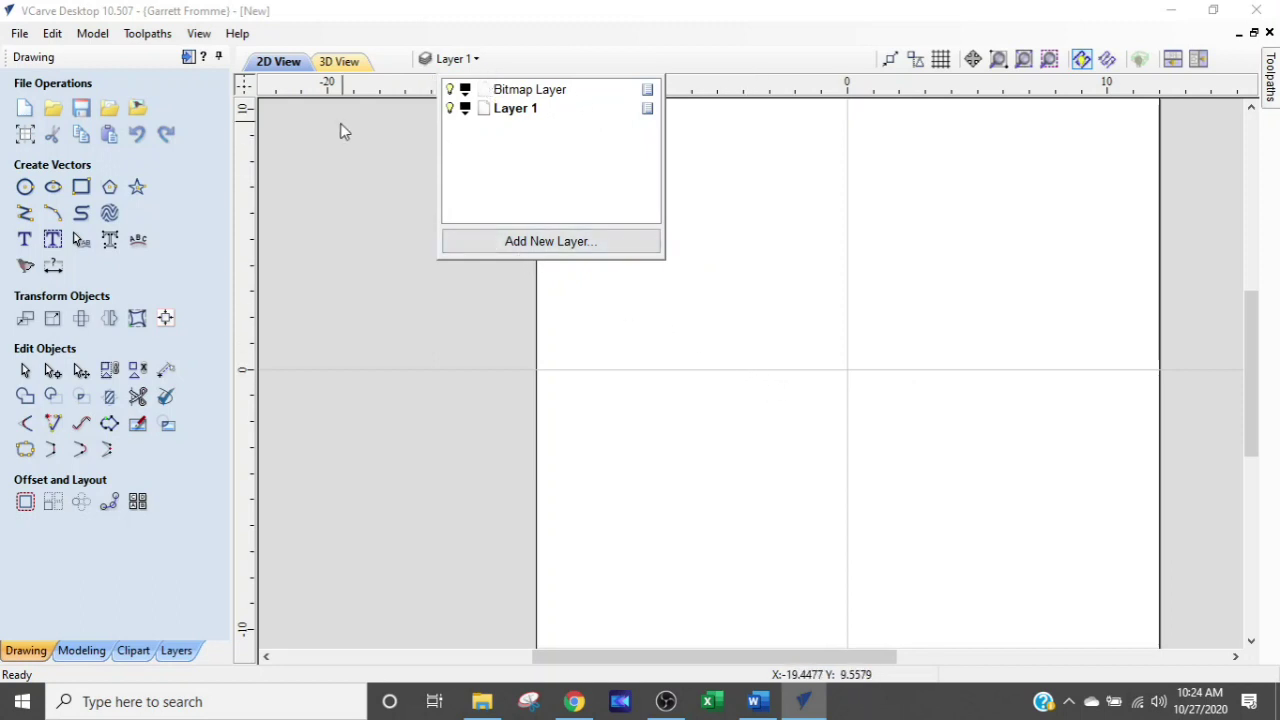
click(196, 127)
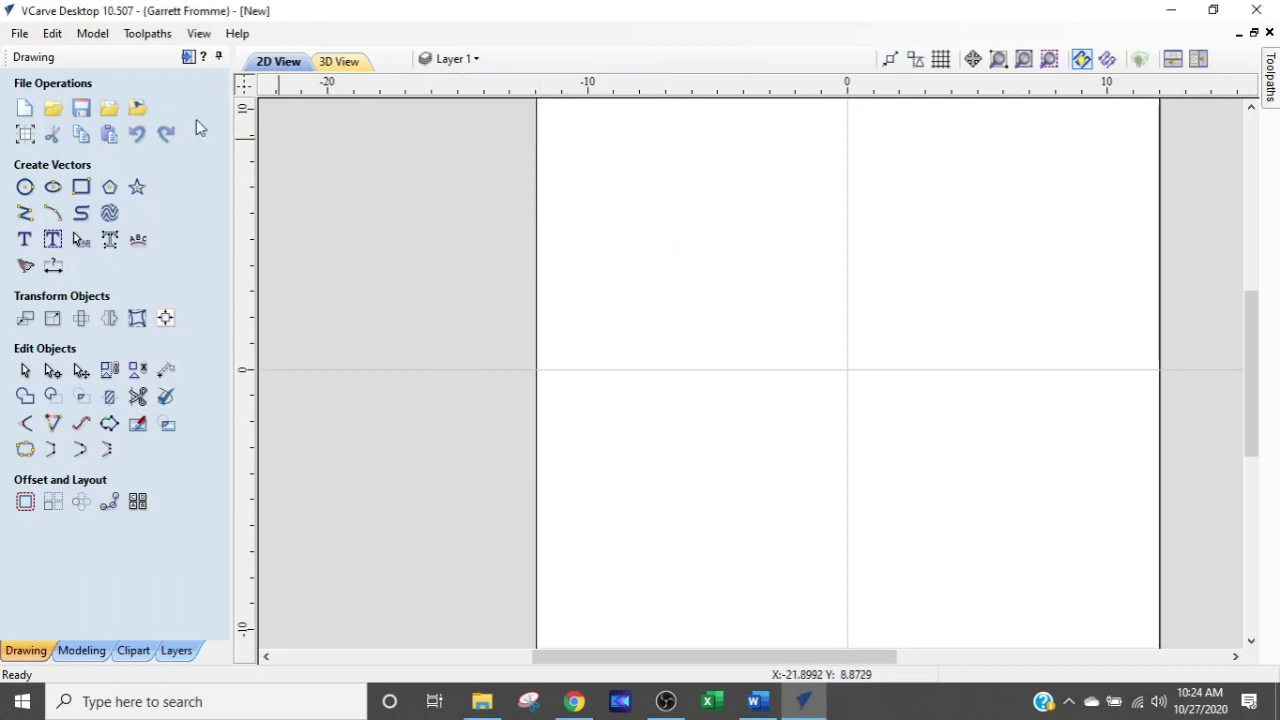
click(139, 109)
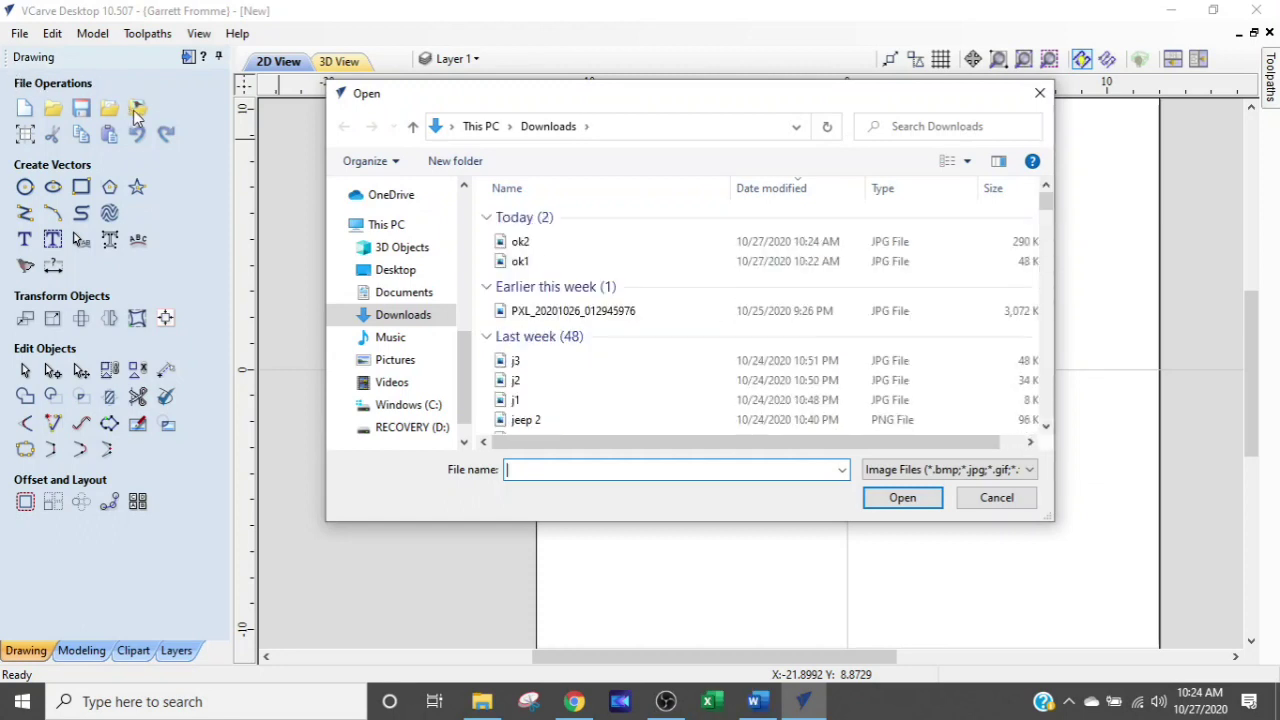
double_click(524, 247)
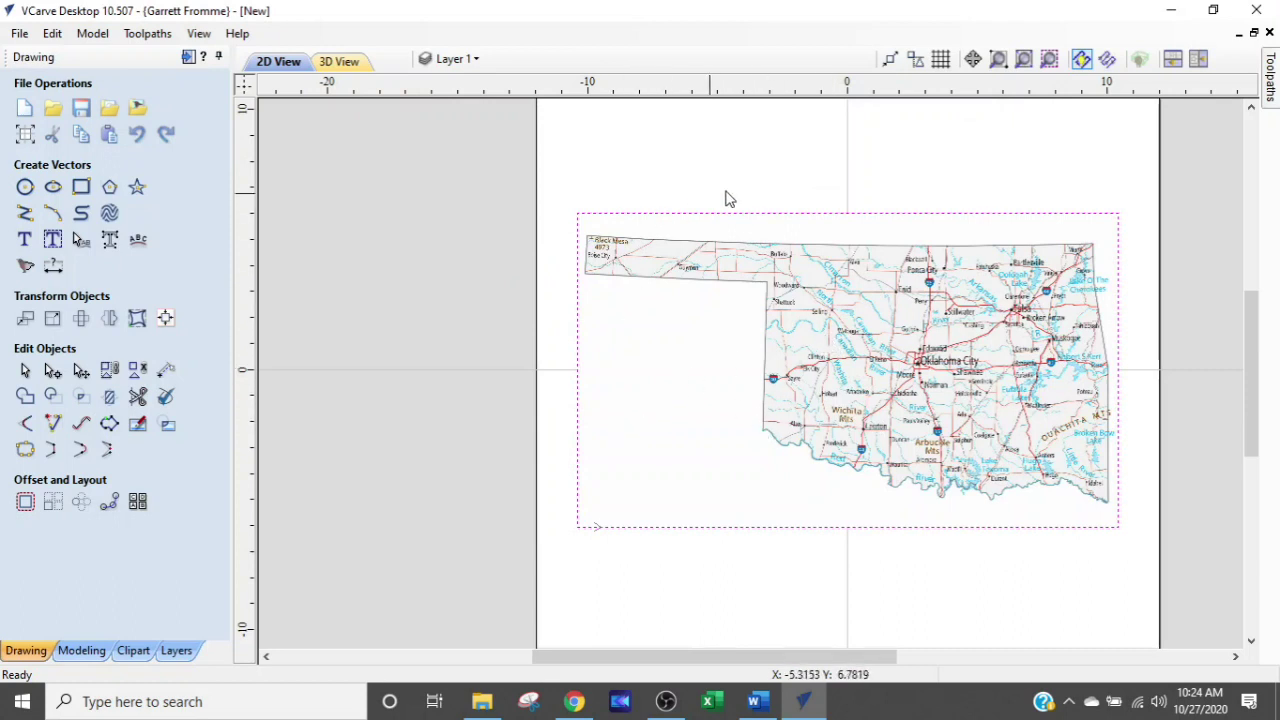
Enlarge the ok2 map bitmap about its centre to about 22.5 × 13 inches so it nearly fills the material's width
click(600, 493)
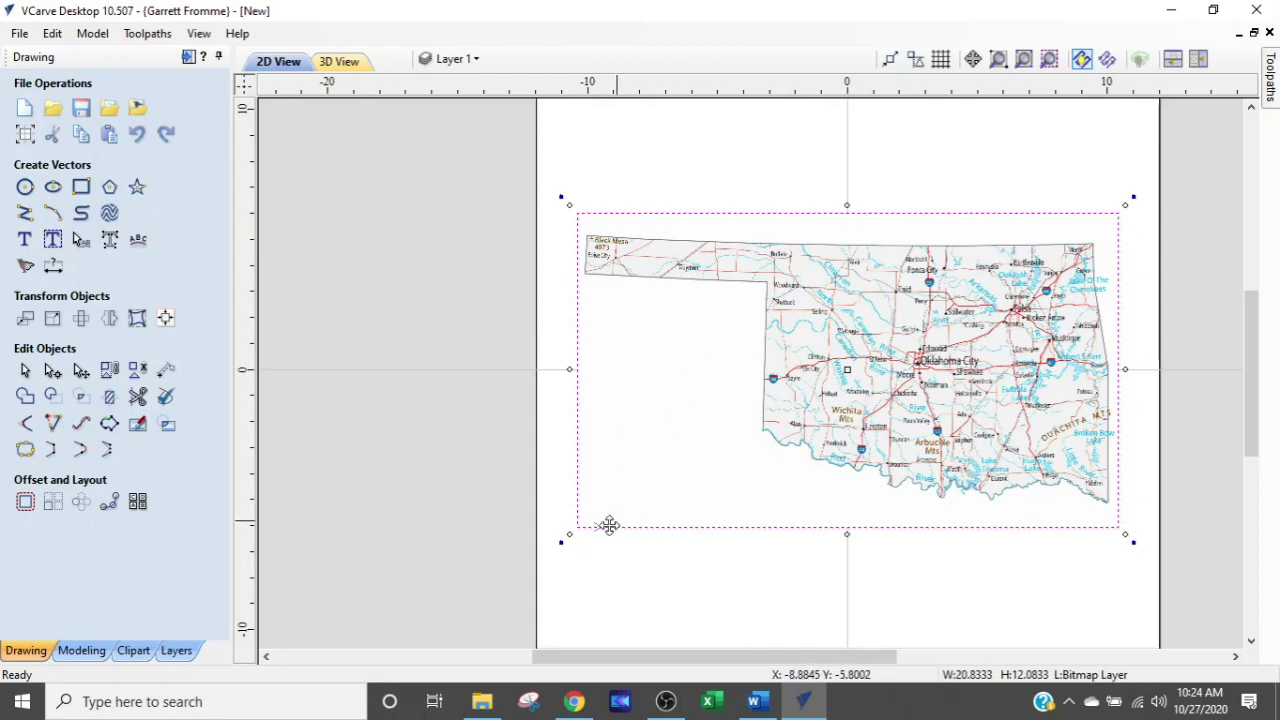
scroll(570, 545, up, 5)
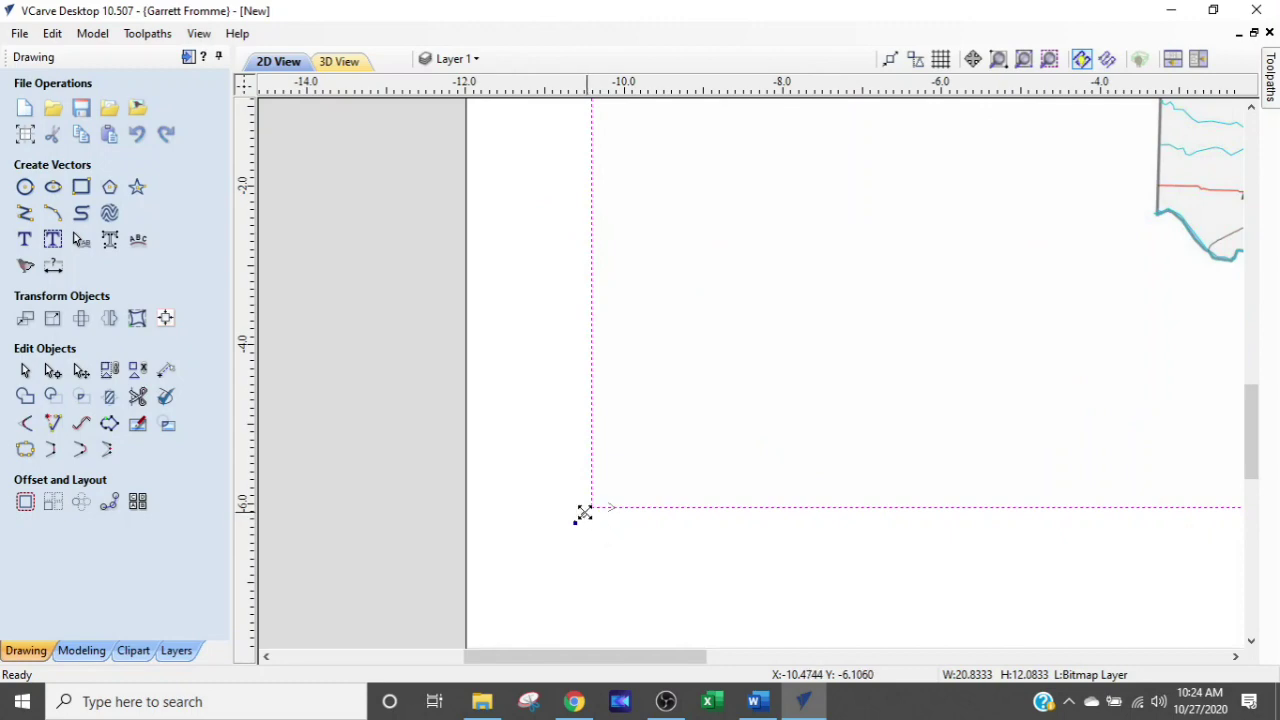
drag(582, 512, 543, 534)
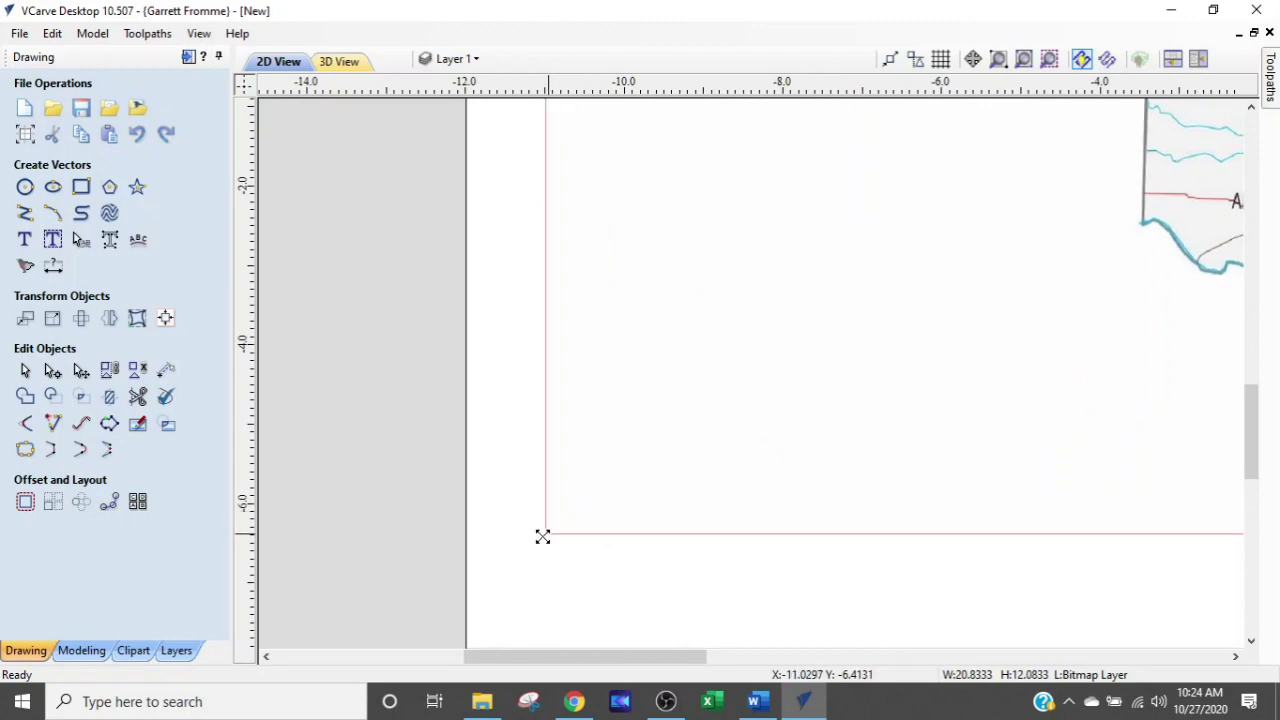
scroll(600, 470, down, 4)
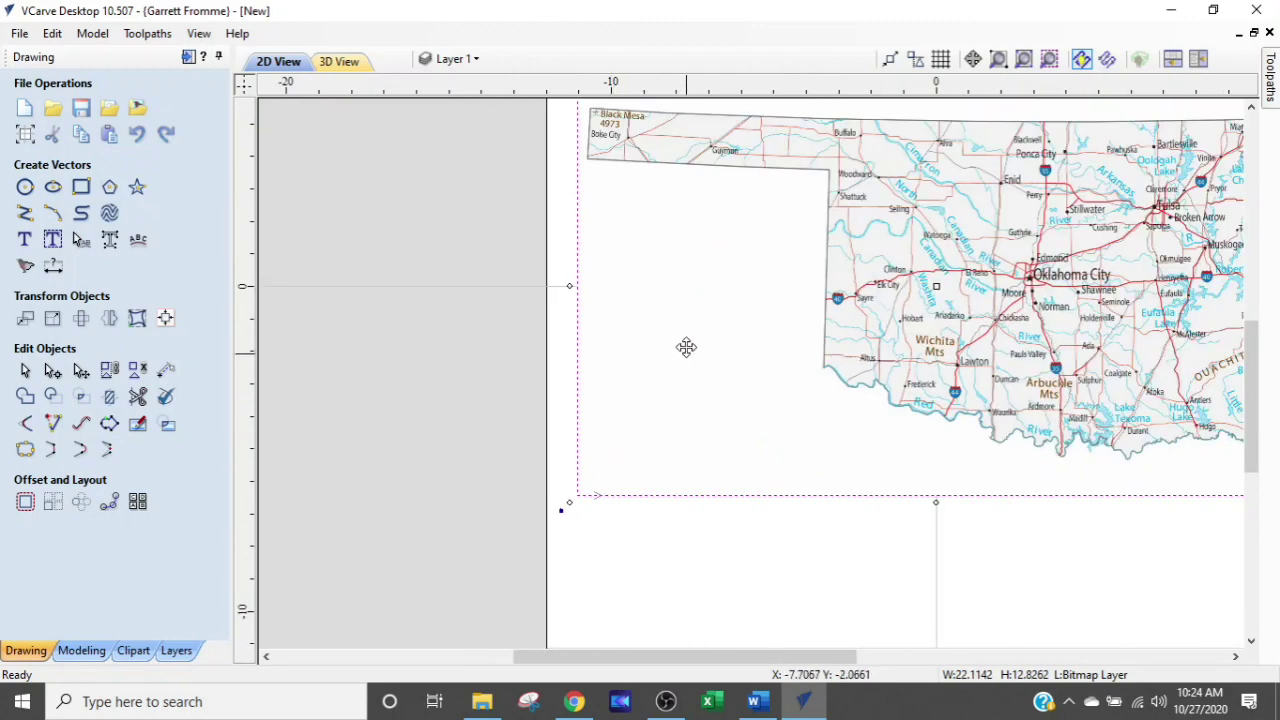
scroll(684, 324, down, 3)
scroll(657, 443, up, 6)
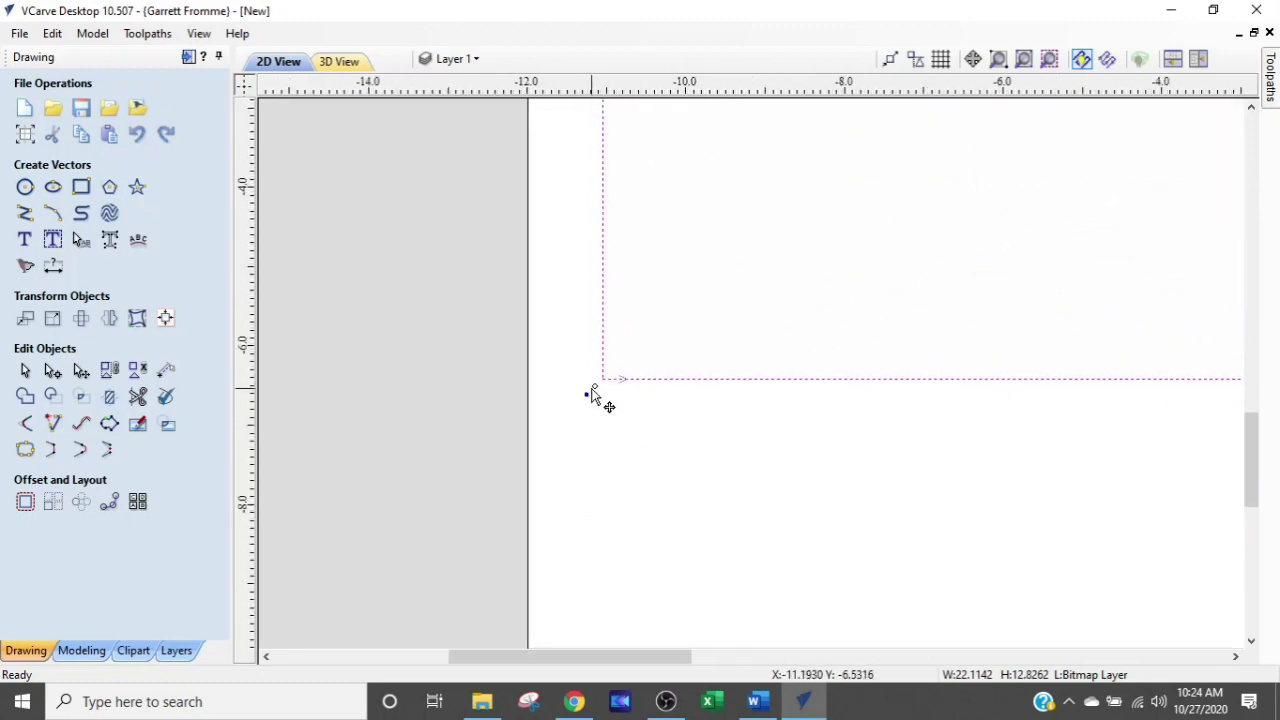
drag(593, 385, 587, 392)
scroll(600, 380, down, 6)
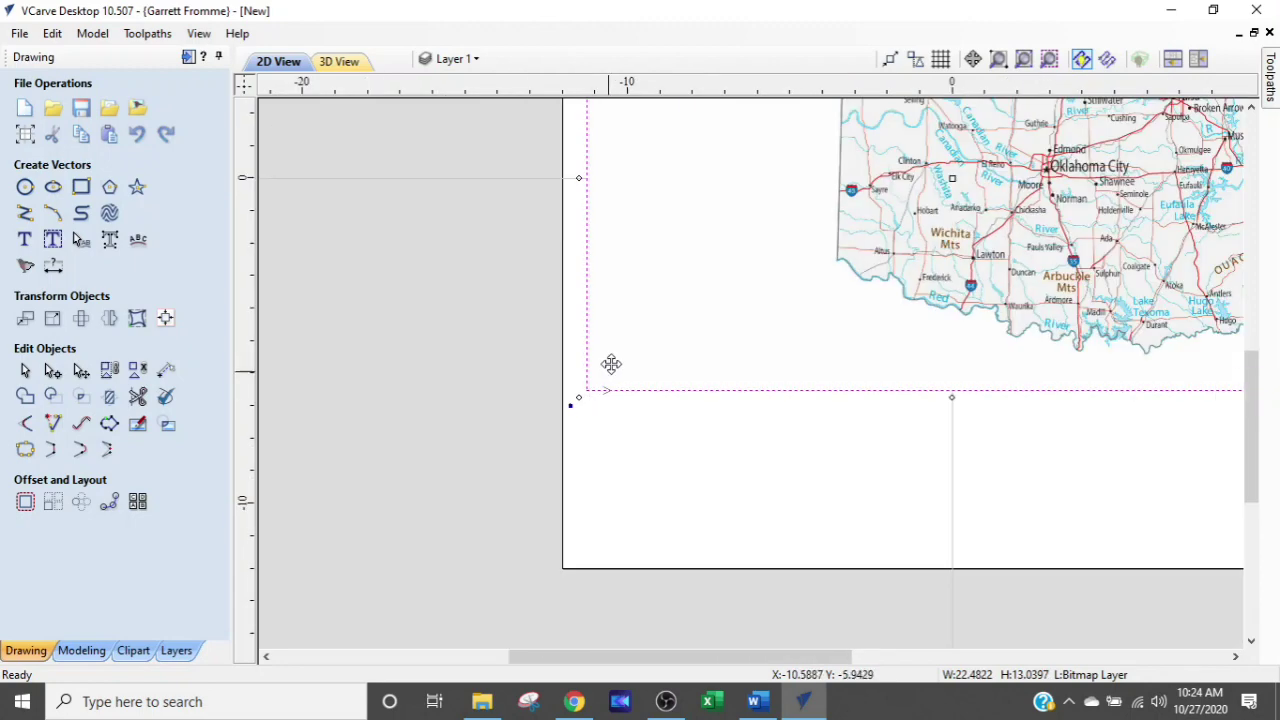
scroll(486, 337, up, 4)
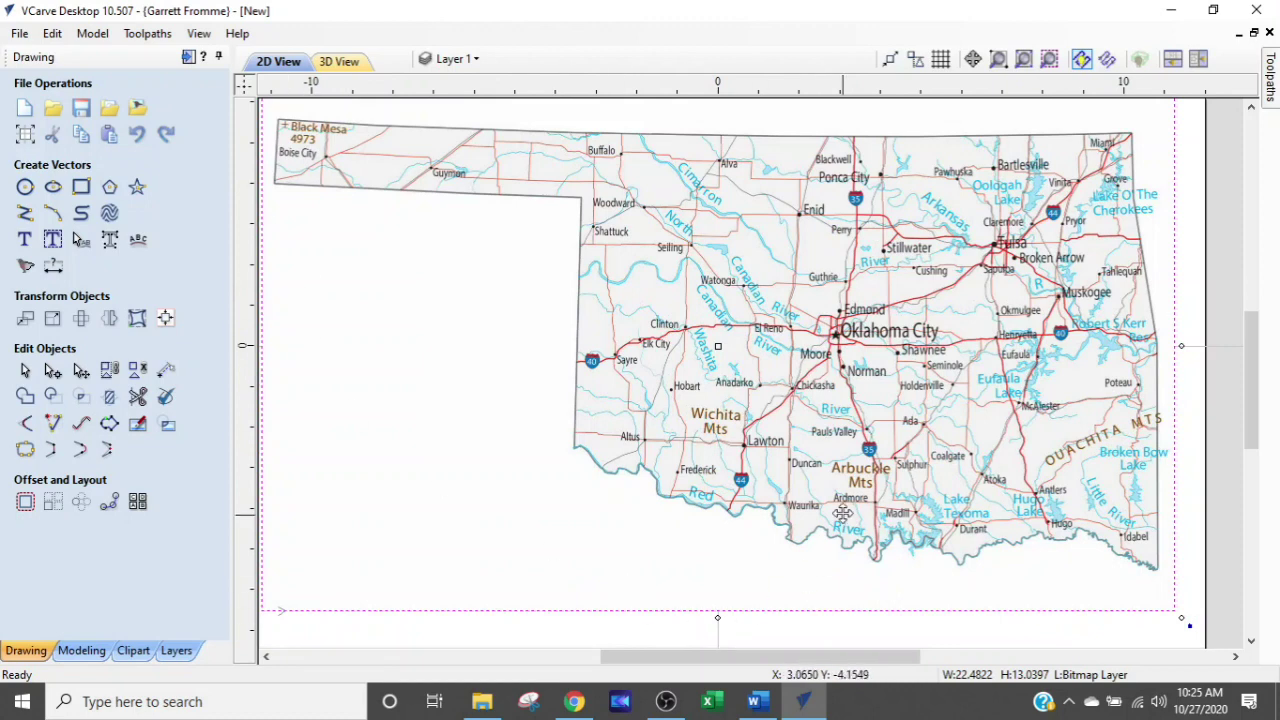
scroll(843, 514, down, 3)
click(445, 343)
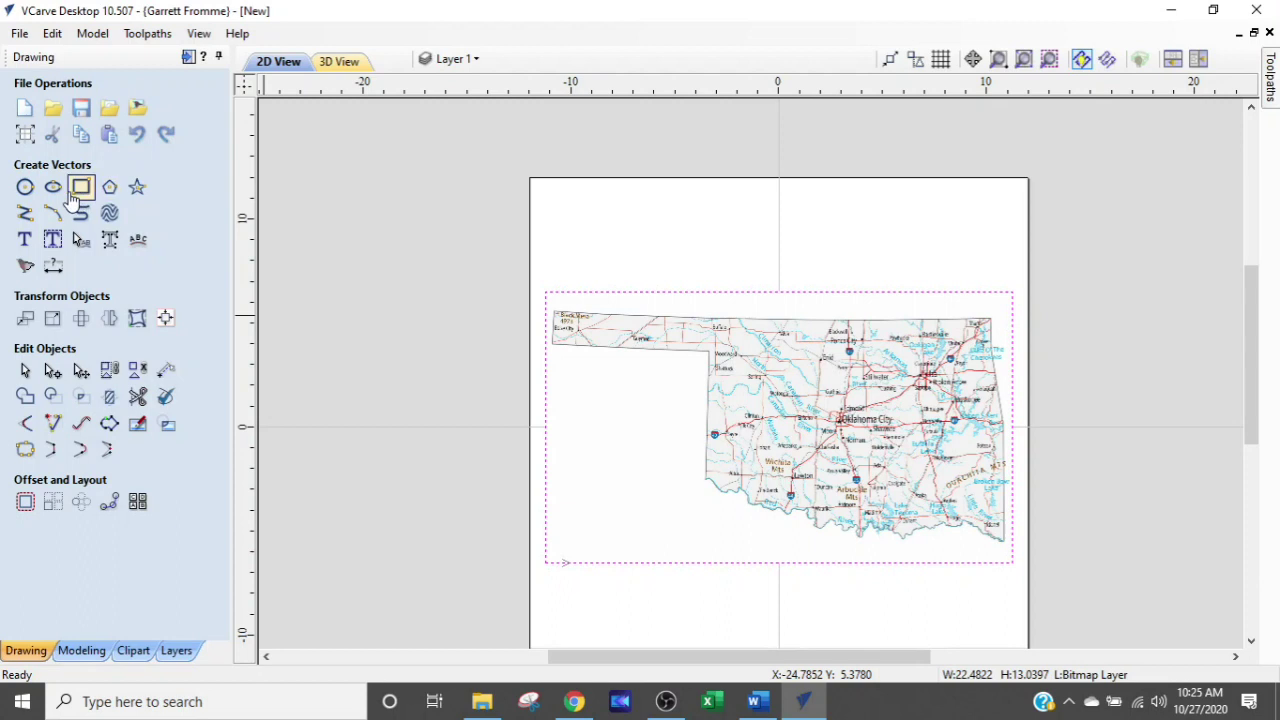
Start a black/white bitmap trace of the map, set the threshold to 0.75 and inspect the state border in the faded preview
click(25, 267)
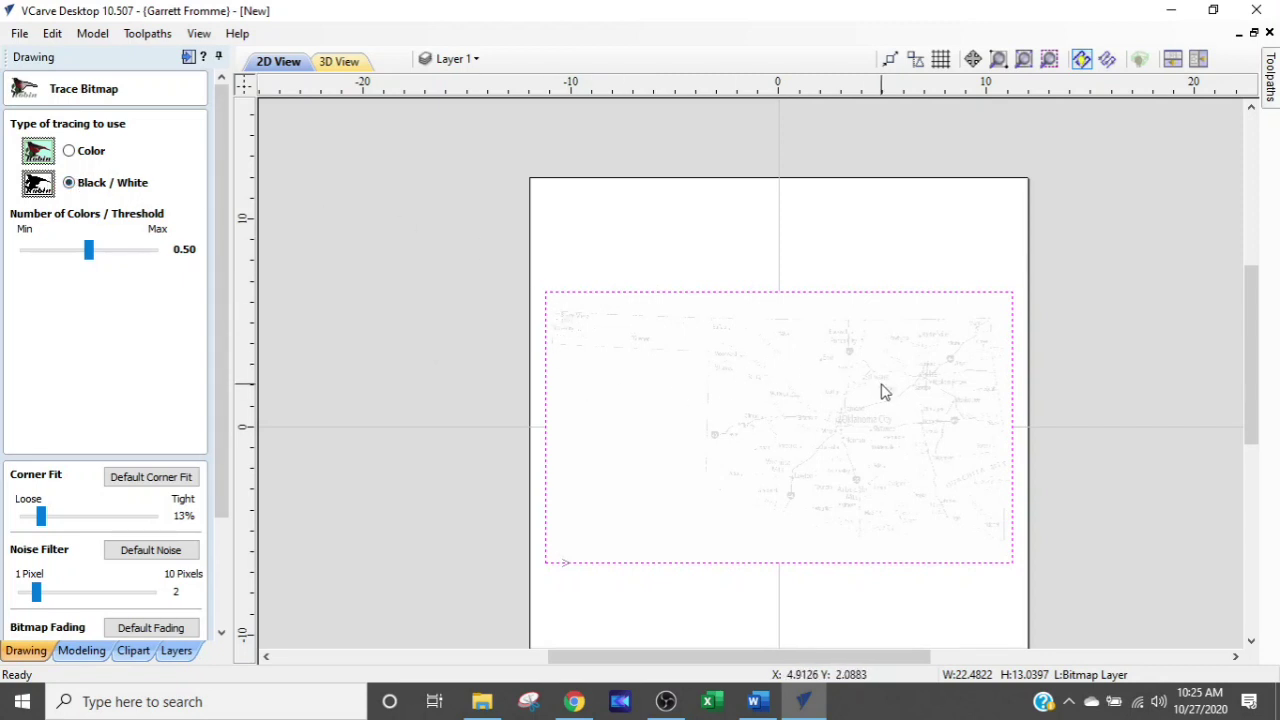
scroll(880, 392, up, 2)
scroll(882, 390, down, 2)
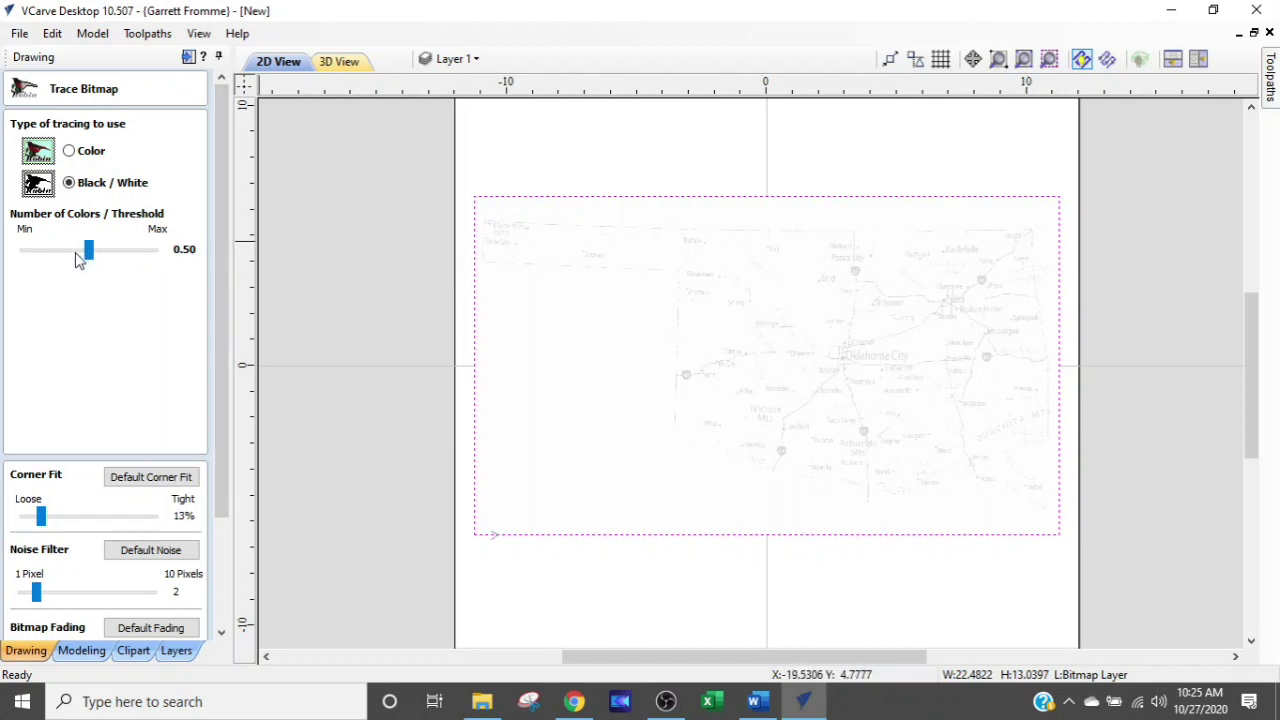
drag(89, 251, 89, 251)
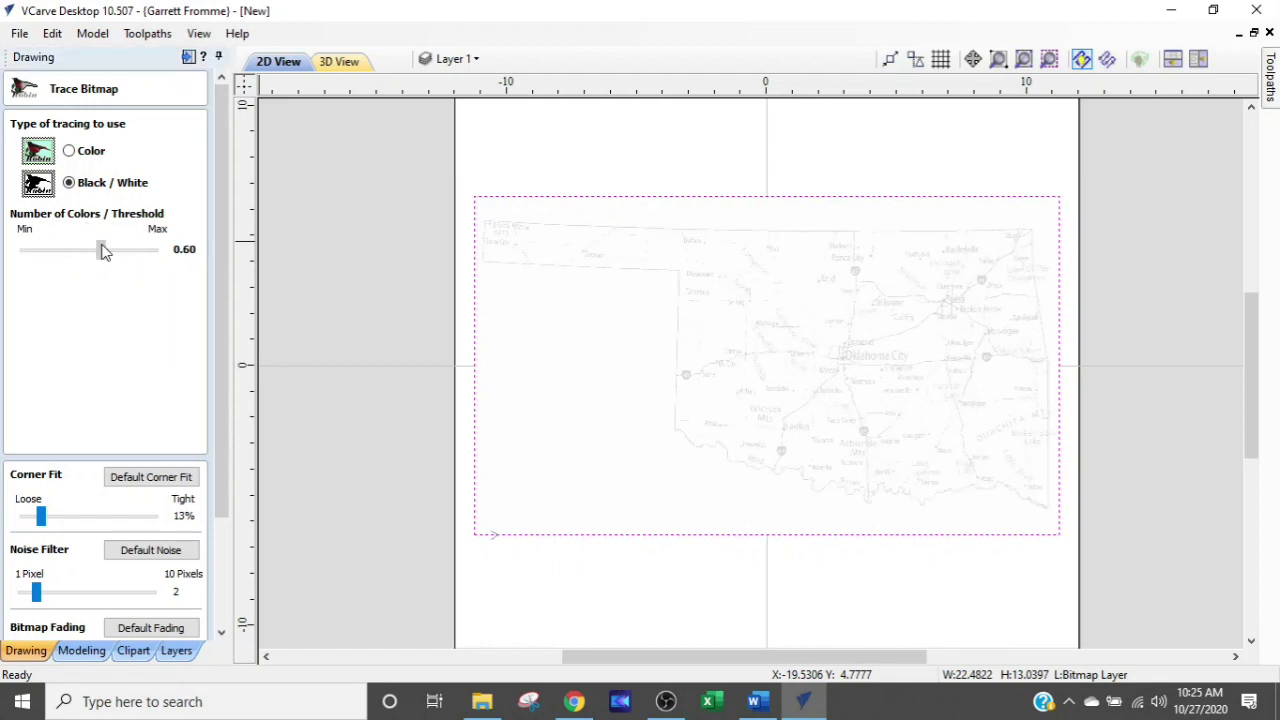
drag(112, 256, 121, 257)
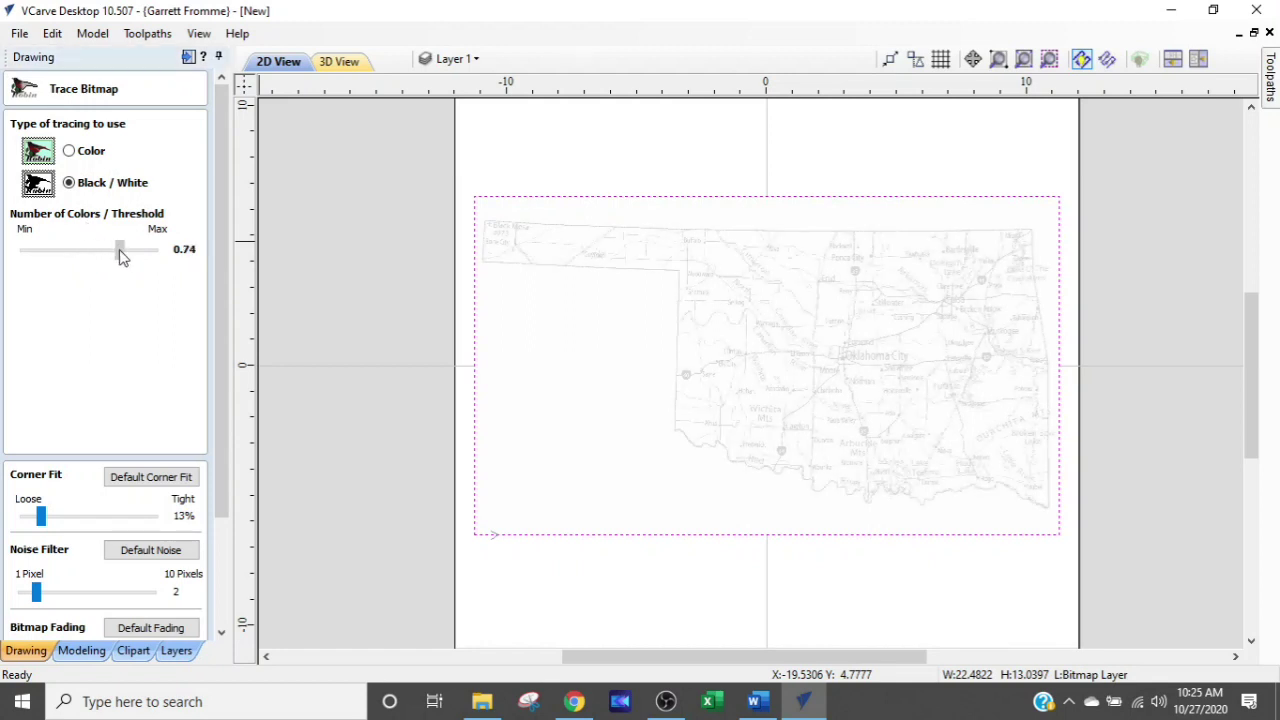
drag(121, 257, 121, 257)
scroll(533, 234, up, 2)
middle_drag(720, 246, 857, 284)
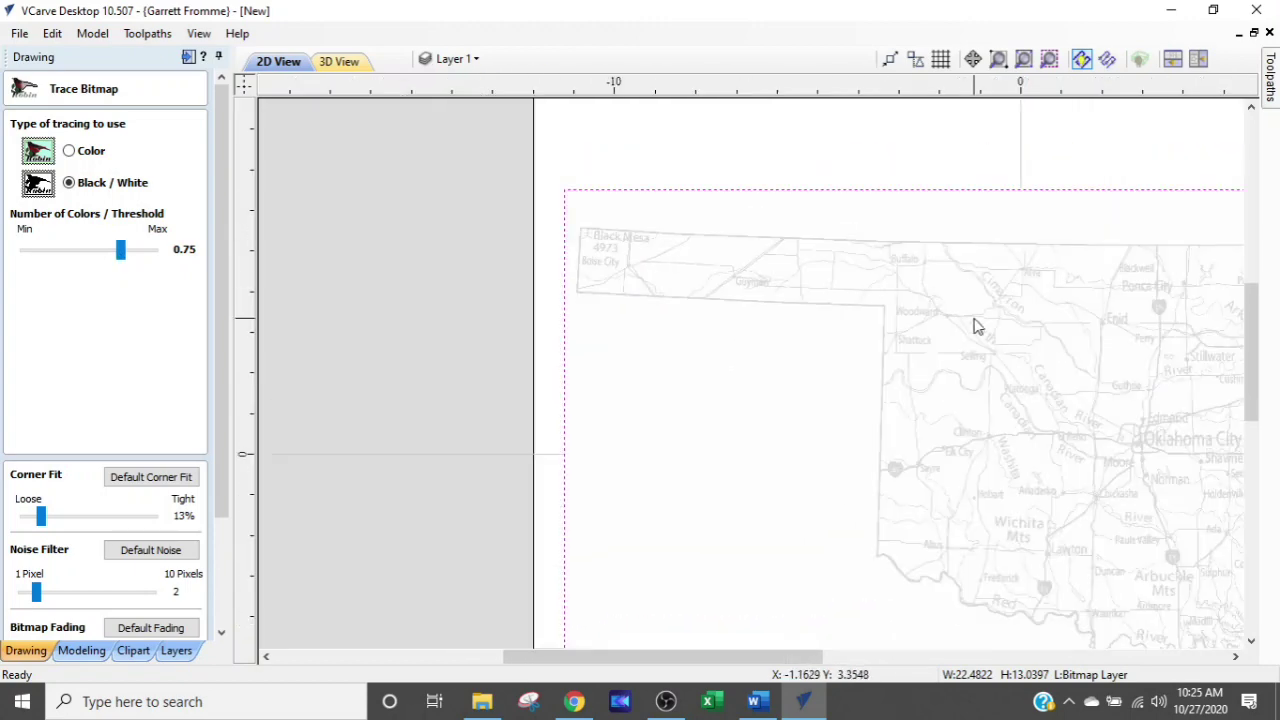
middle_drag(971, 323, 520, 194)
scroll(451, 280, up, 1)
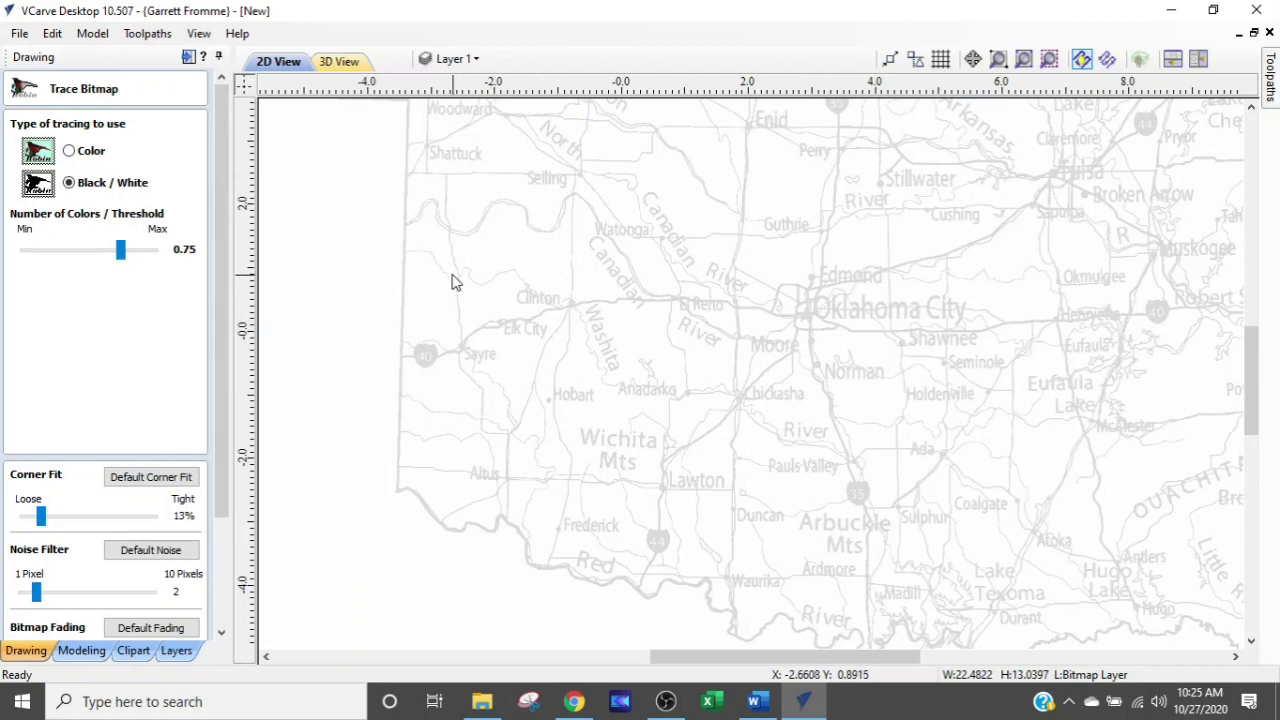
Set the trace's noise filter to 10 pixels and preview the resulting vectors on the map
scroll(449, 277, down, 1)
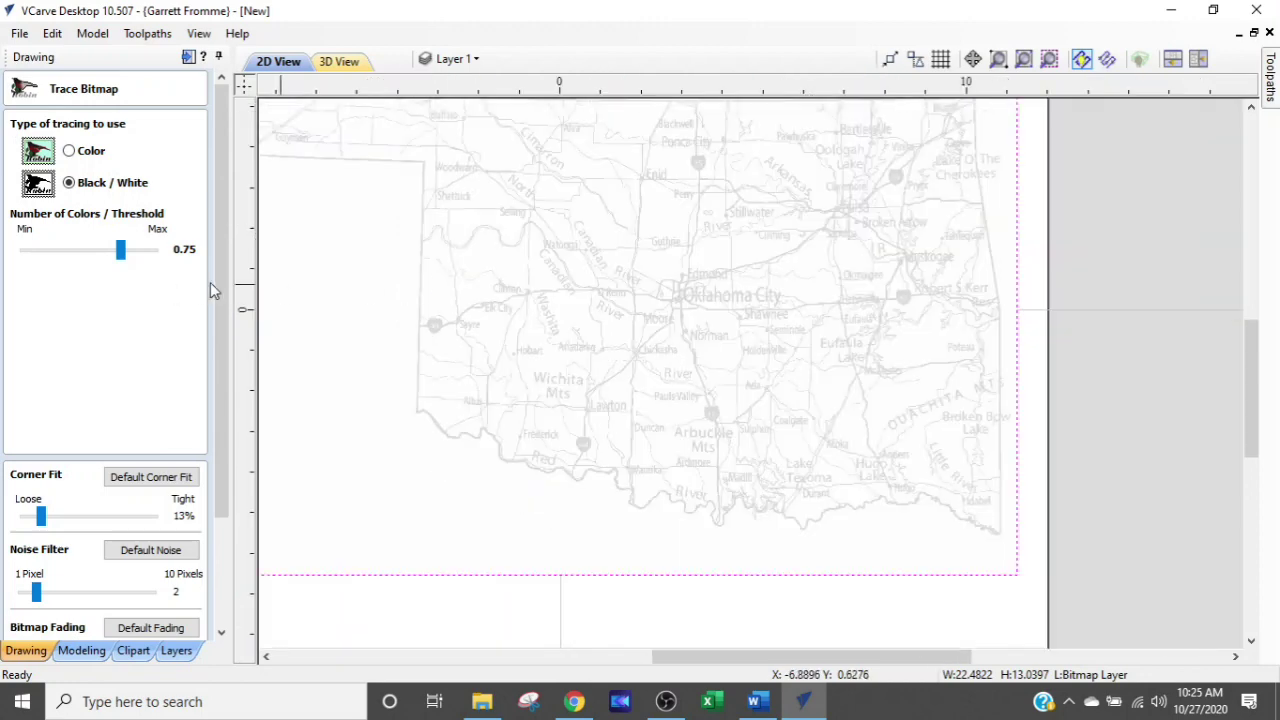
scroll(218, 287, down, 3)
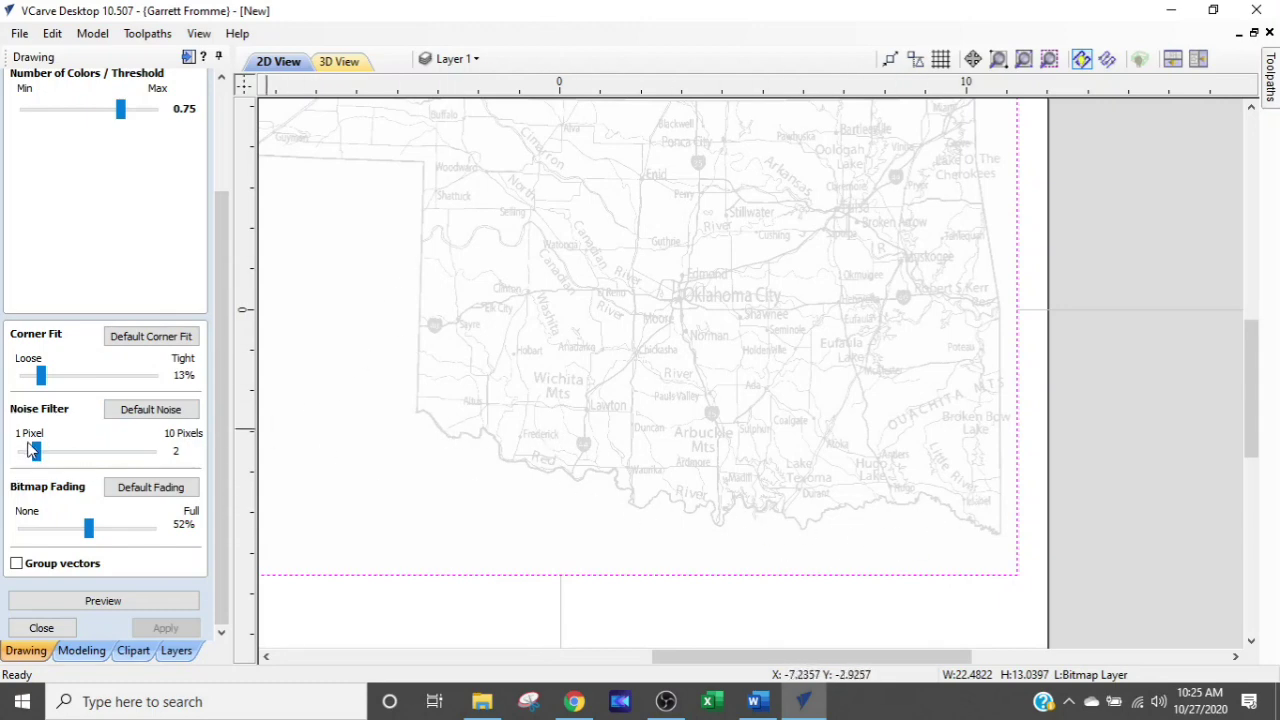
drag(36, 456, 163, 466)
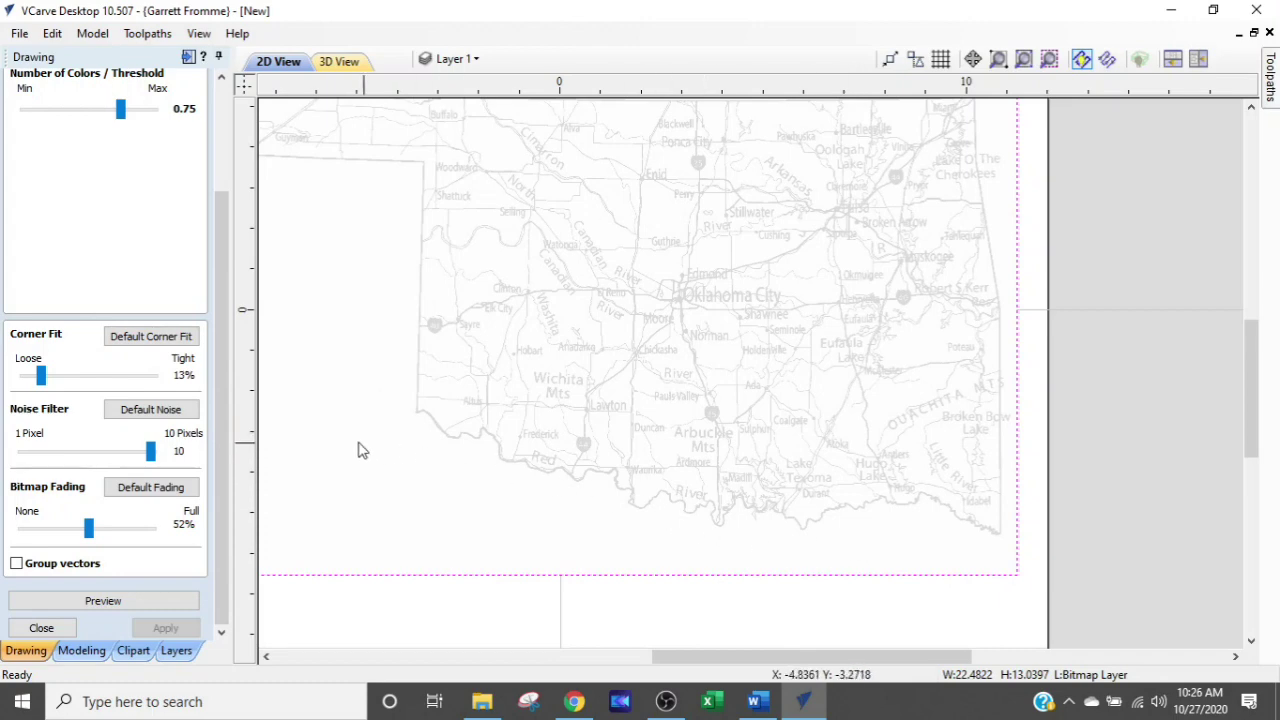
click(154, 602)
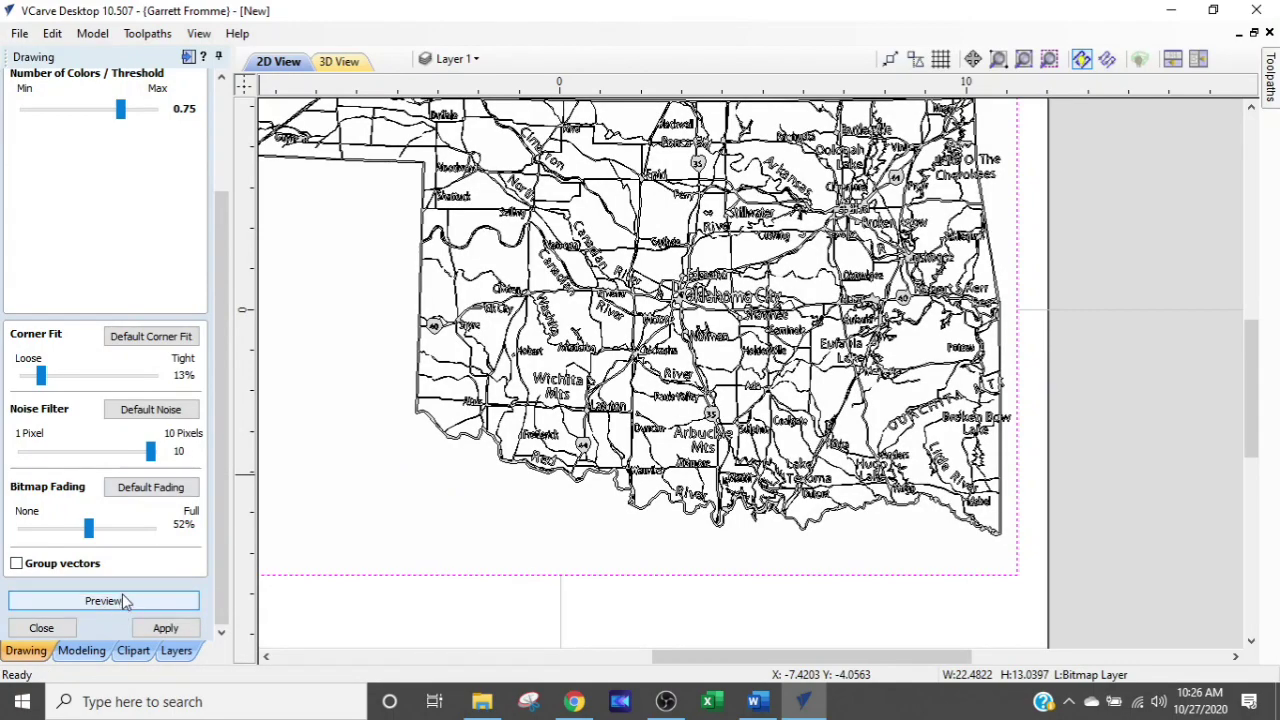
Examine the previewed trace across the whole state, including its borders, roads and lettering
scroll(567, 354, down, 3)
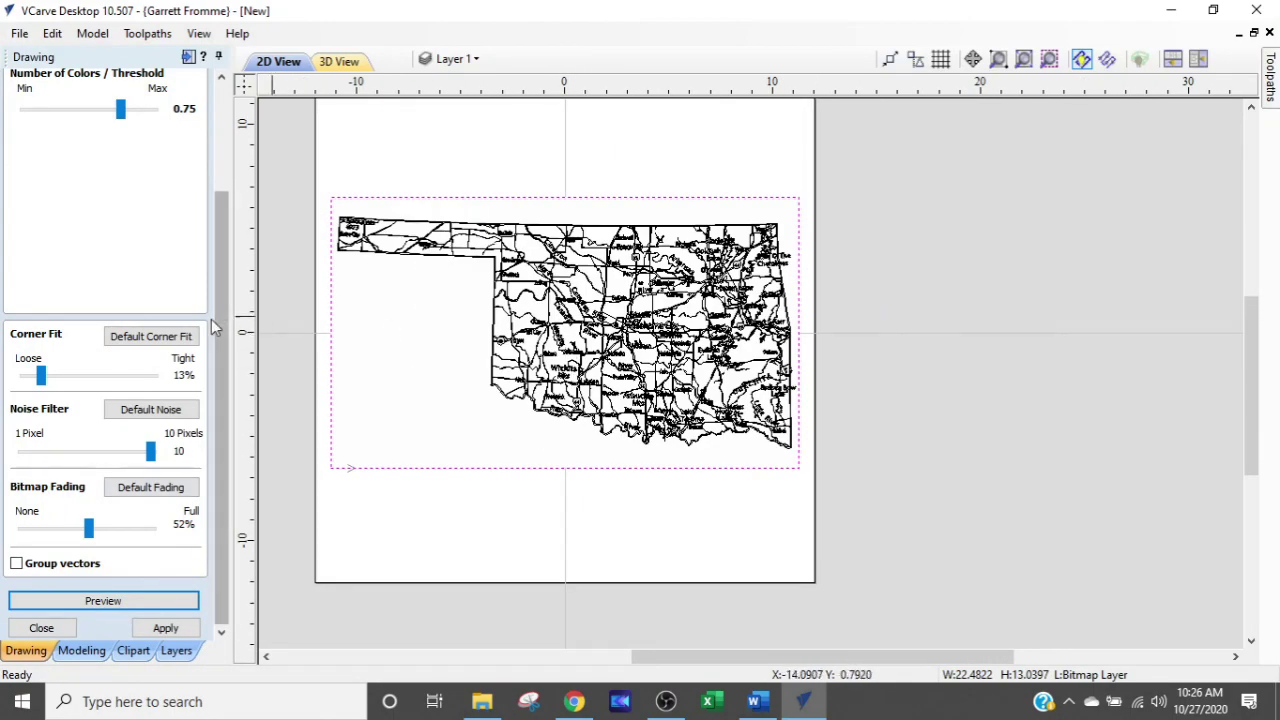
scroll(466, 443, up, 1)
scroll(318, 492, up, 2)
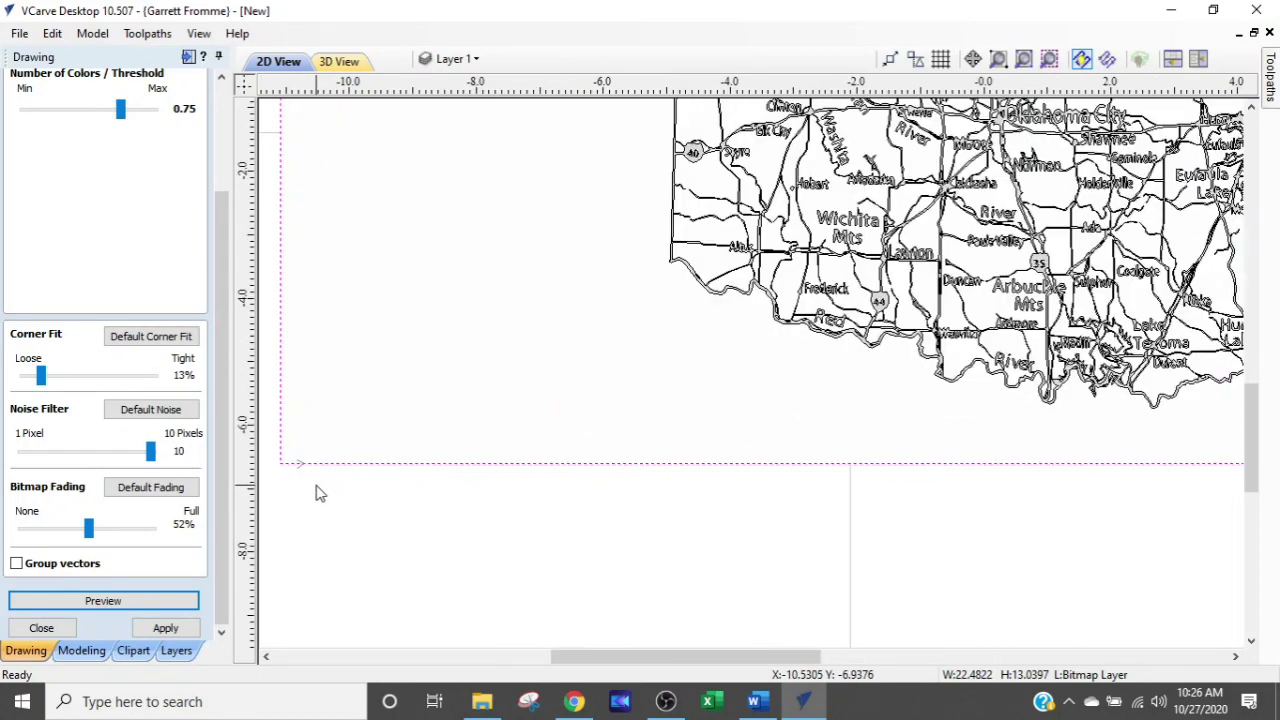
scroll(318, 492, up, 2)
scroll(351, 449, down, 3)
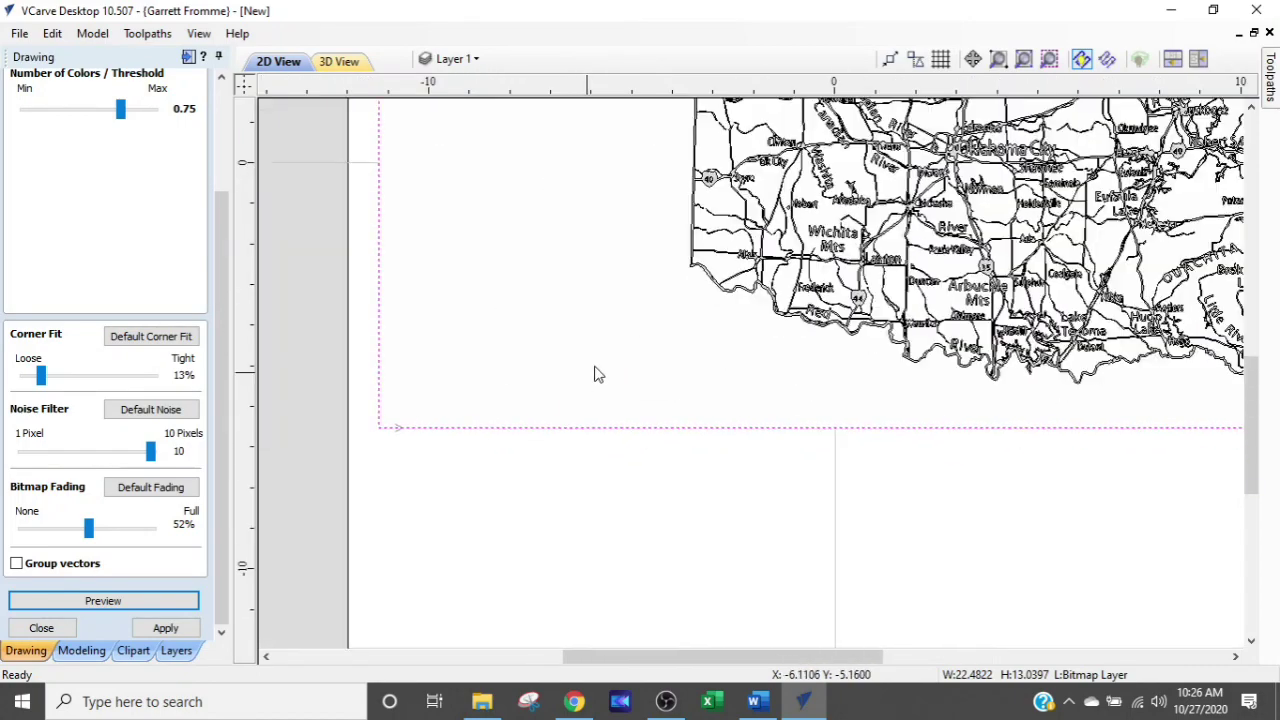
scroll(860, 168, down, 2)
scroll(950, 270, down, 1)
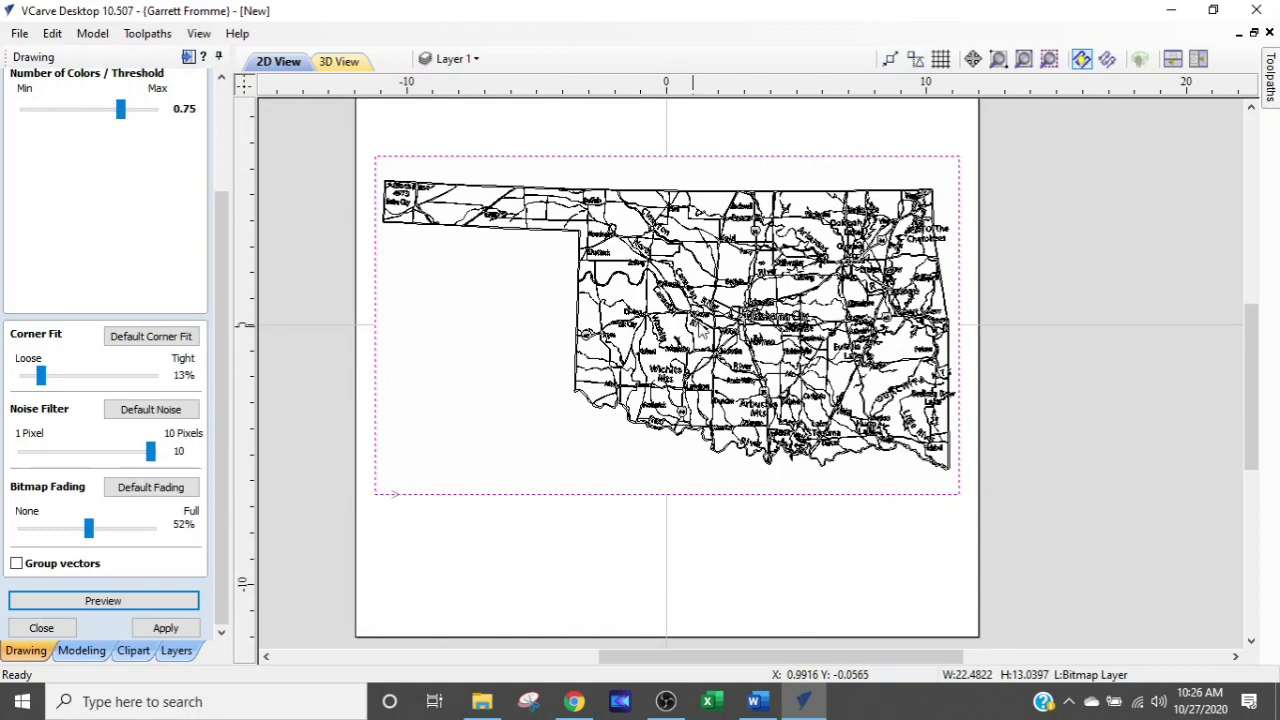
scroll(950, 258, up, 2)
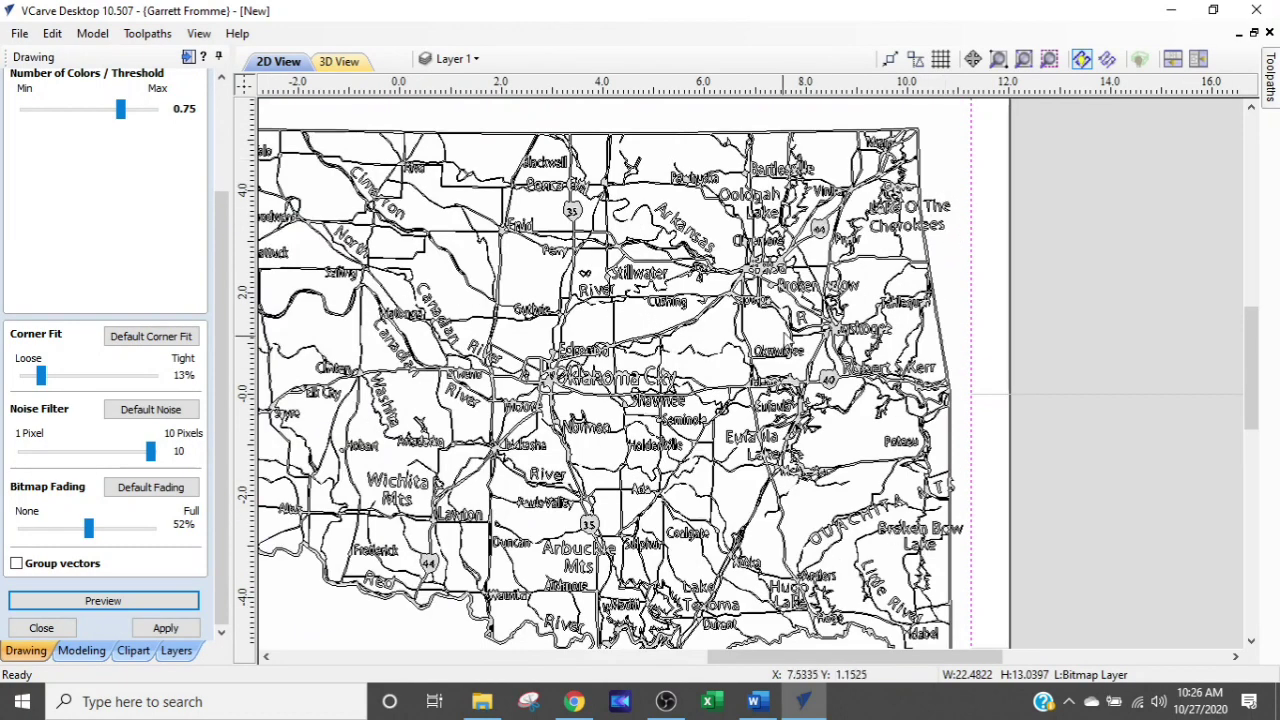
scroll(782, 334, down, 2)
scroll(757, 309, up, 1)
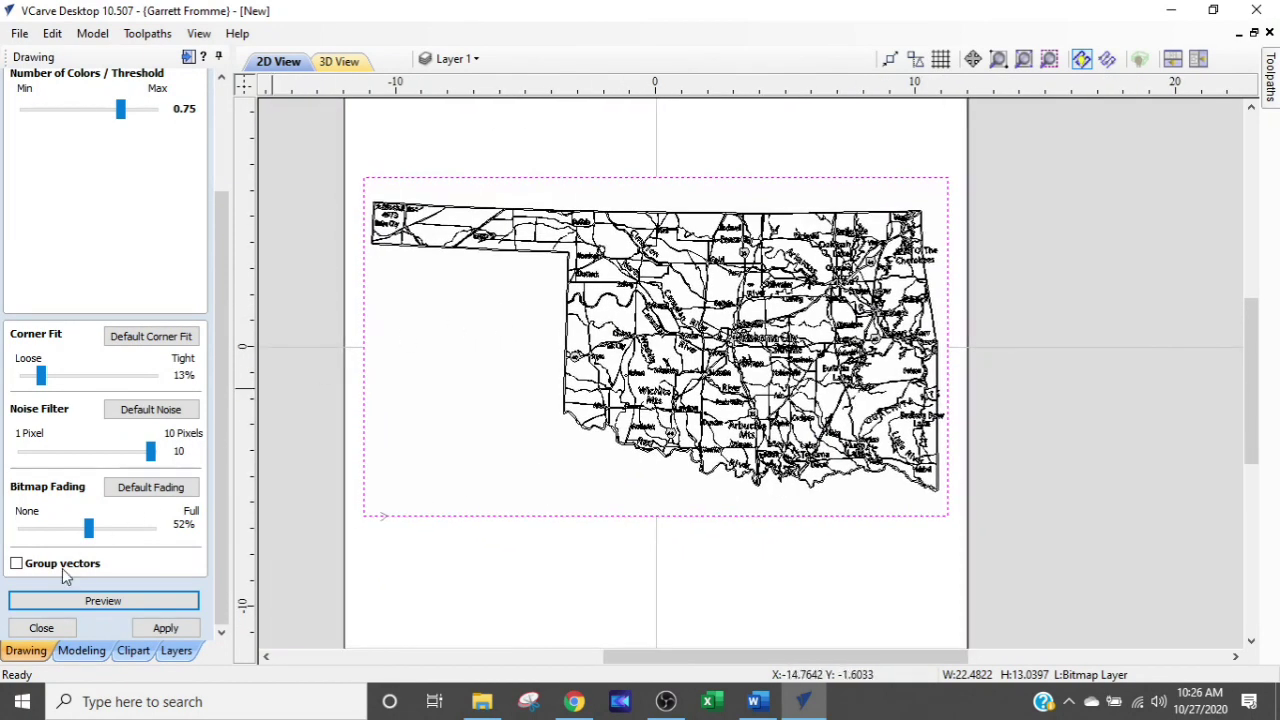
Apply the bitmap trace, close the trace form and hide the Bitmap Layer so only the traced vectors show
click(166, 628)
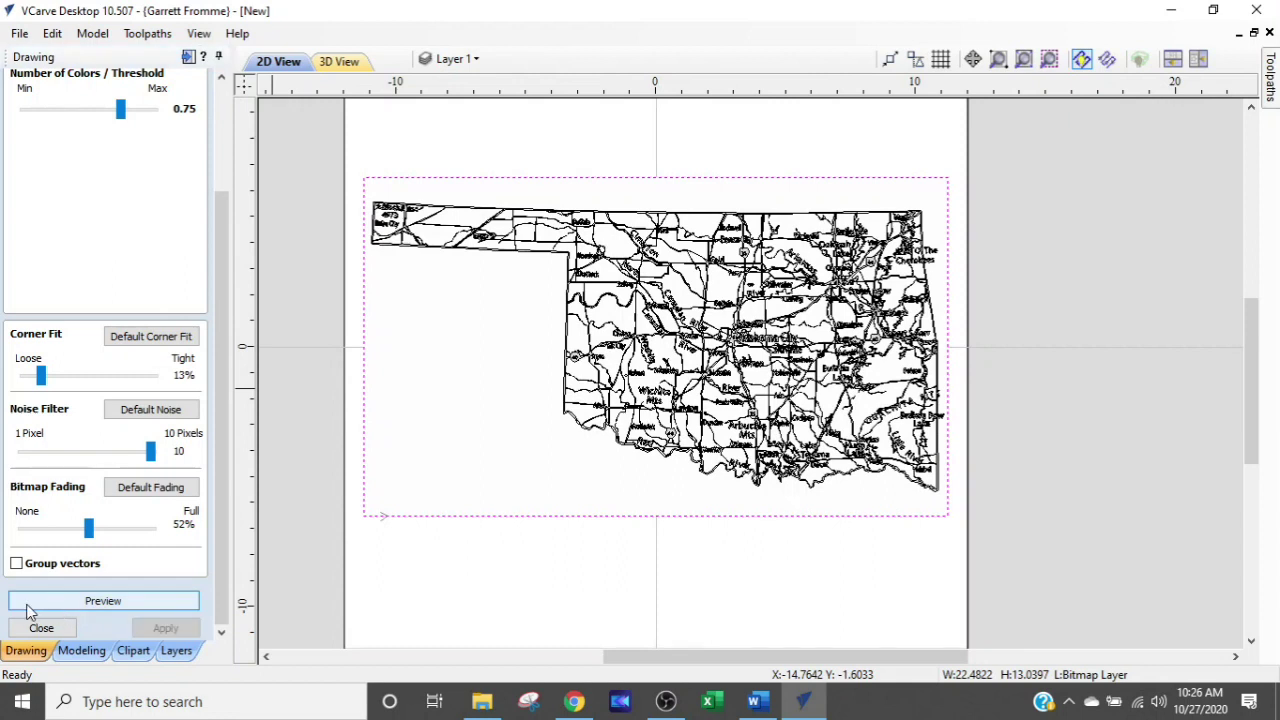
click(41, 628)
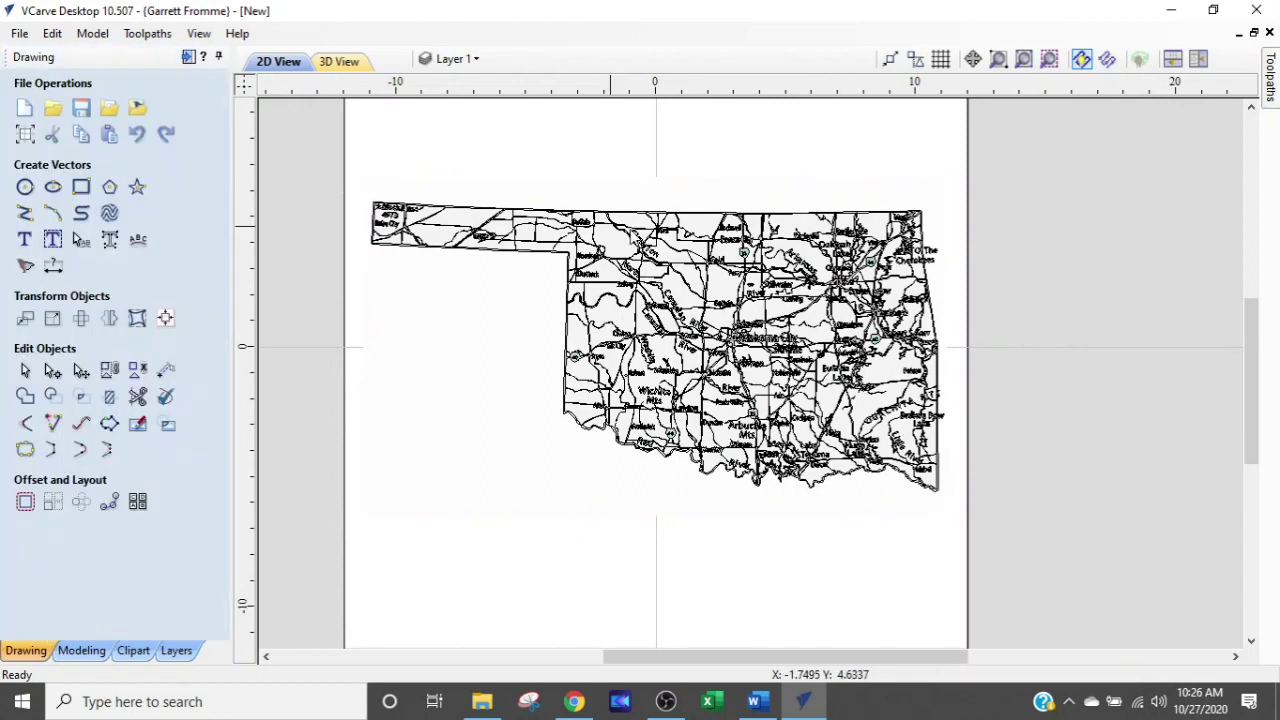
click(450, 58)
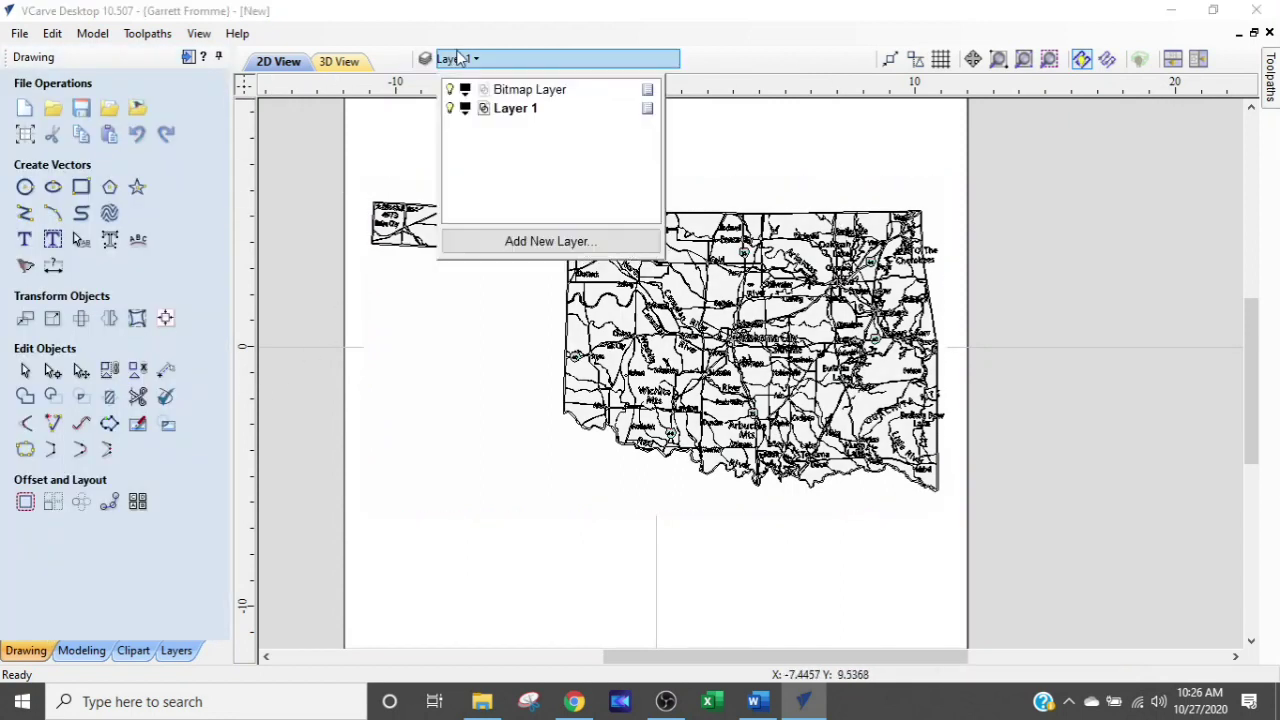
click(451, 90)
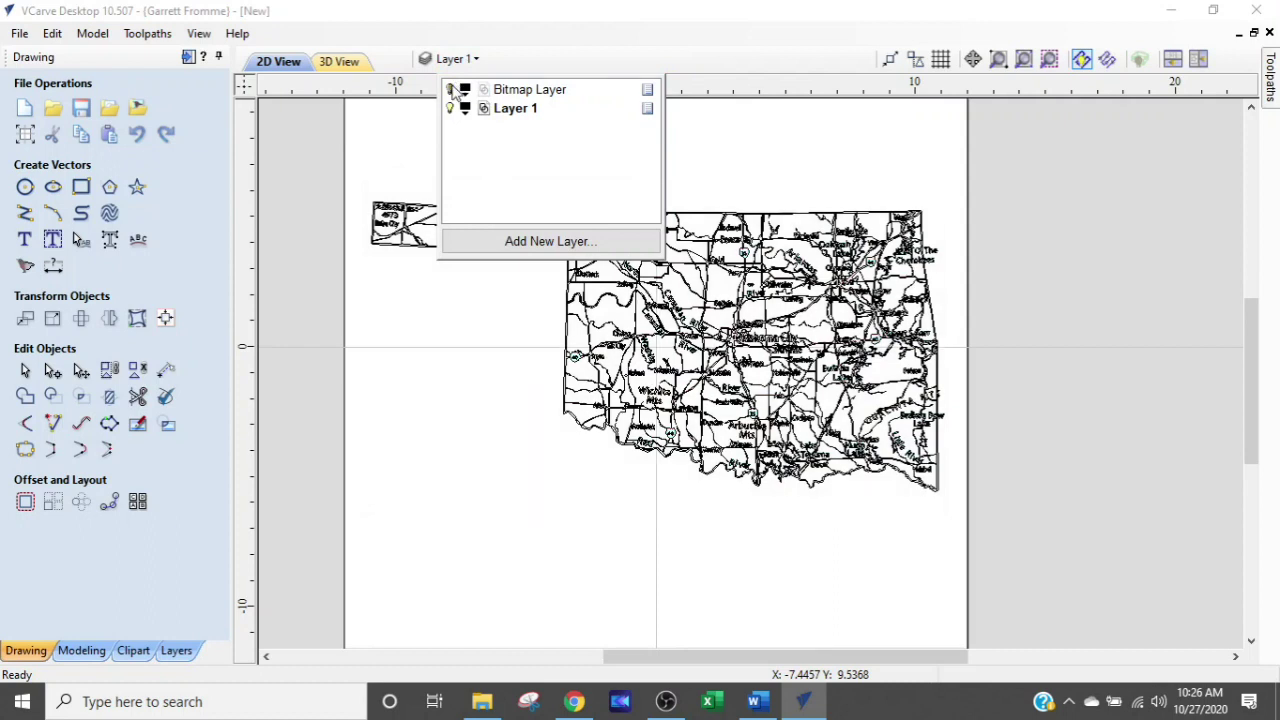
click(813, 190)
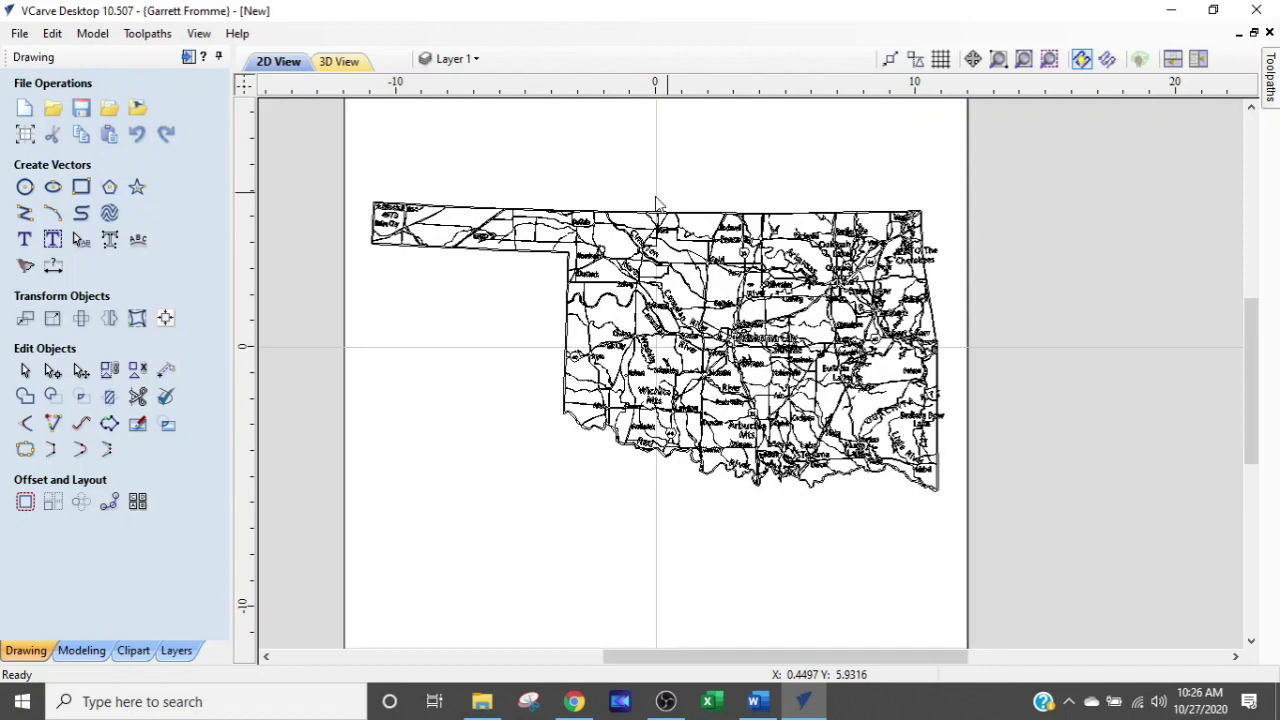
Inspect the double traced lines along the northern state border and show the Bitmap Layer again behind them
scroll(694, 171, up, 5)
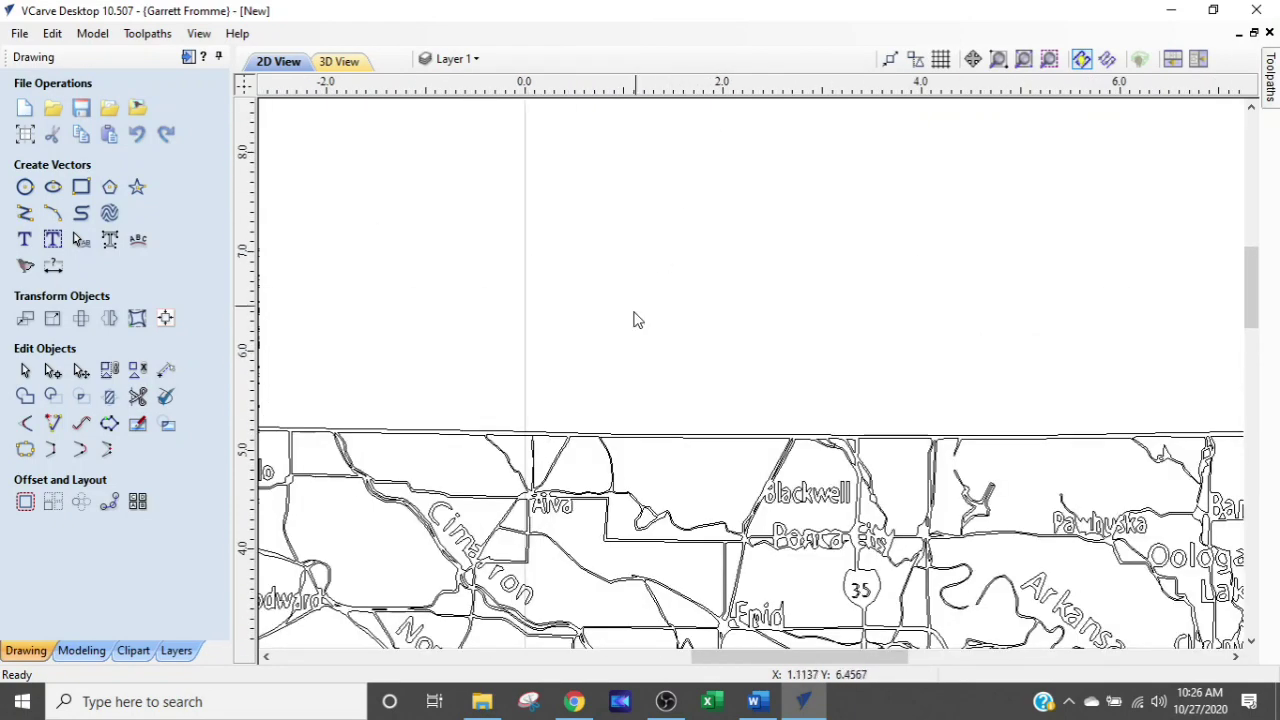
middle_drag(611, 380, 646, 157)
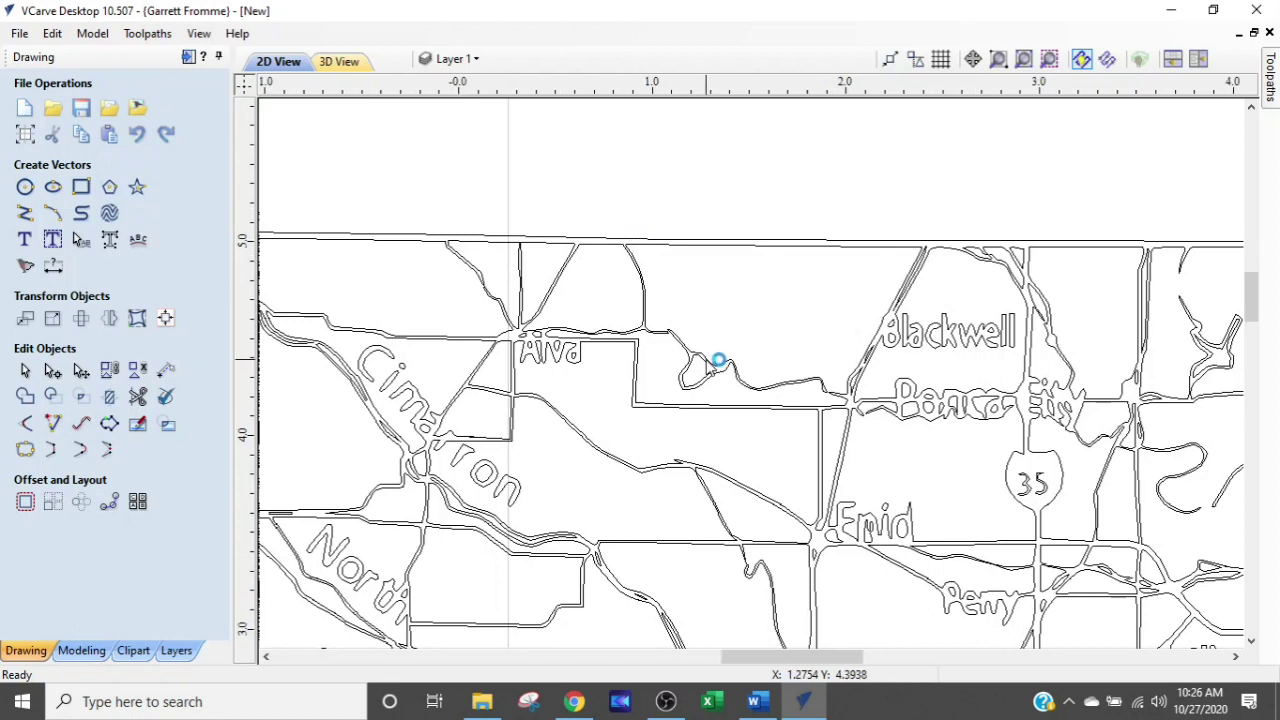
scroll(714, 363, up, 2)
middle_drag(709, 215, 710, 338)
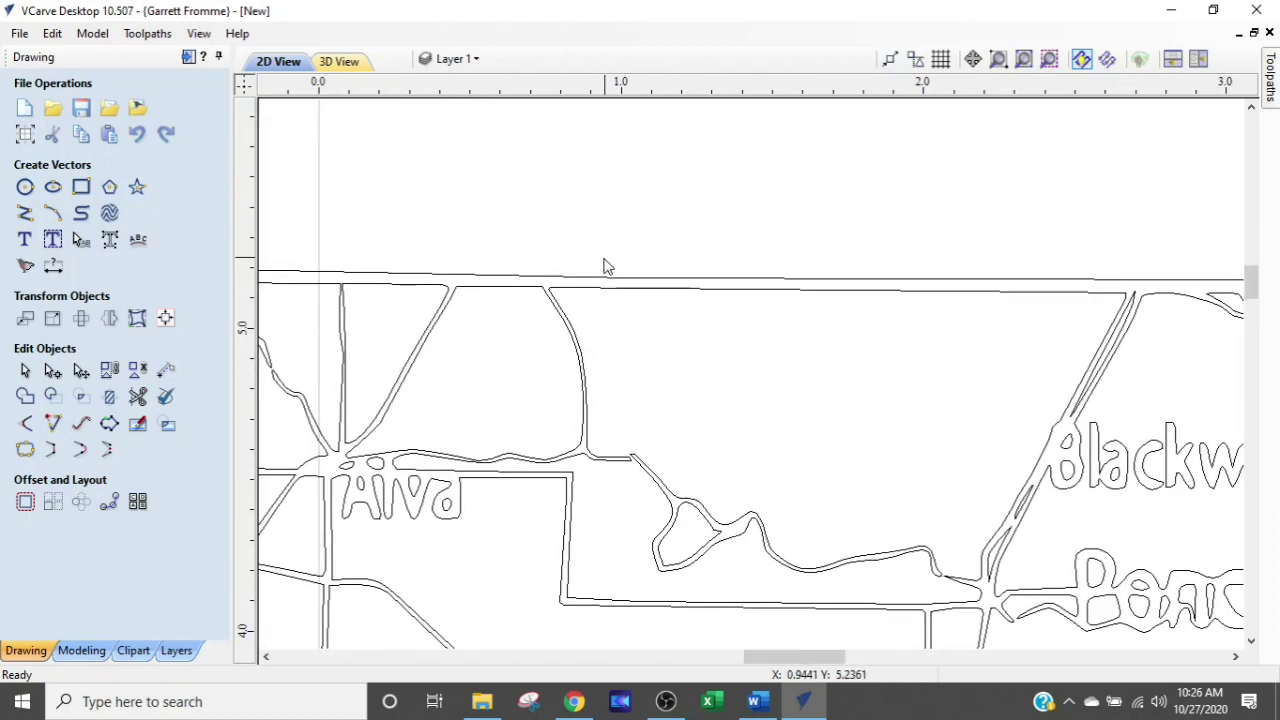
click(452, 58)
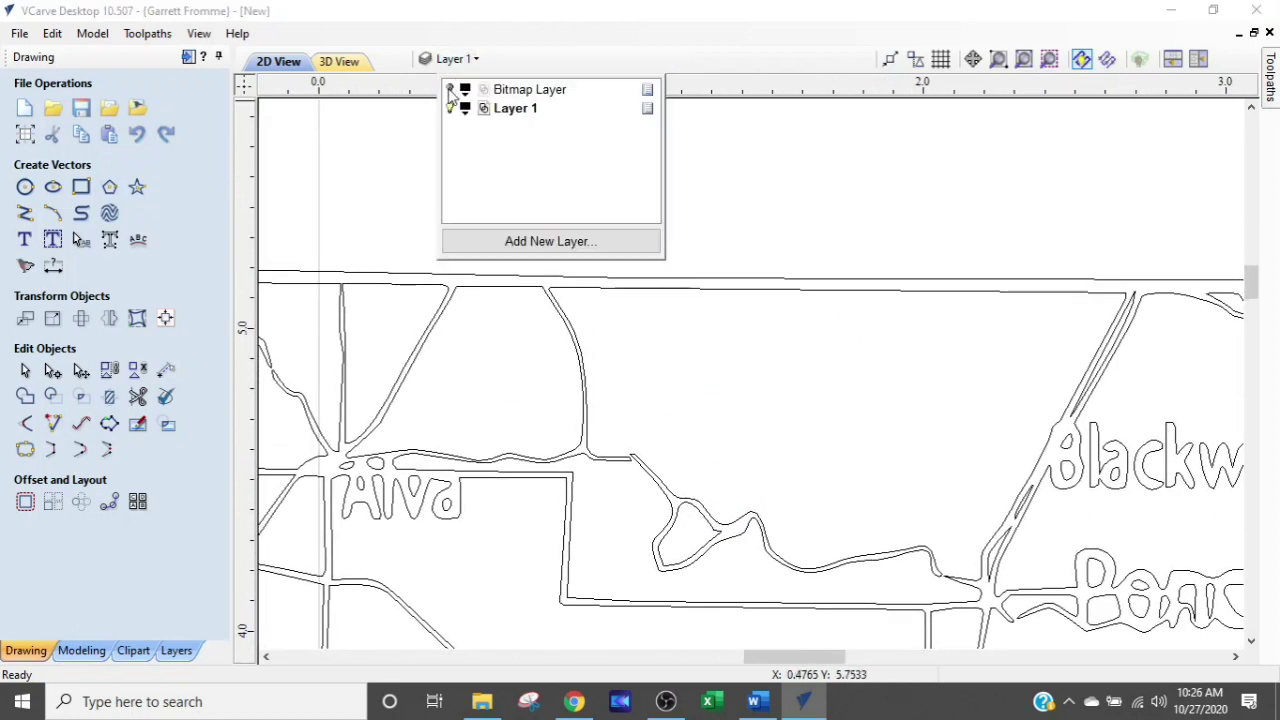
click(451, 90)
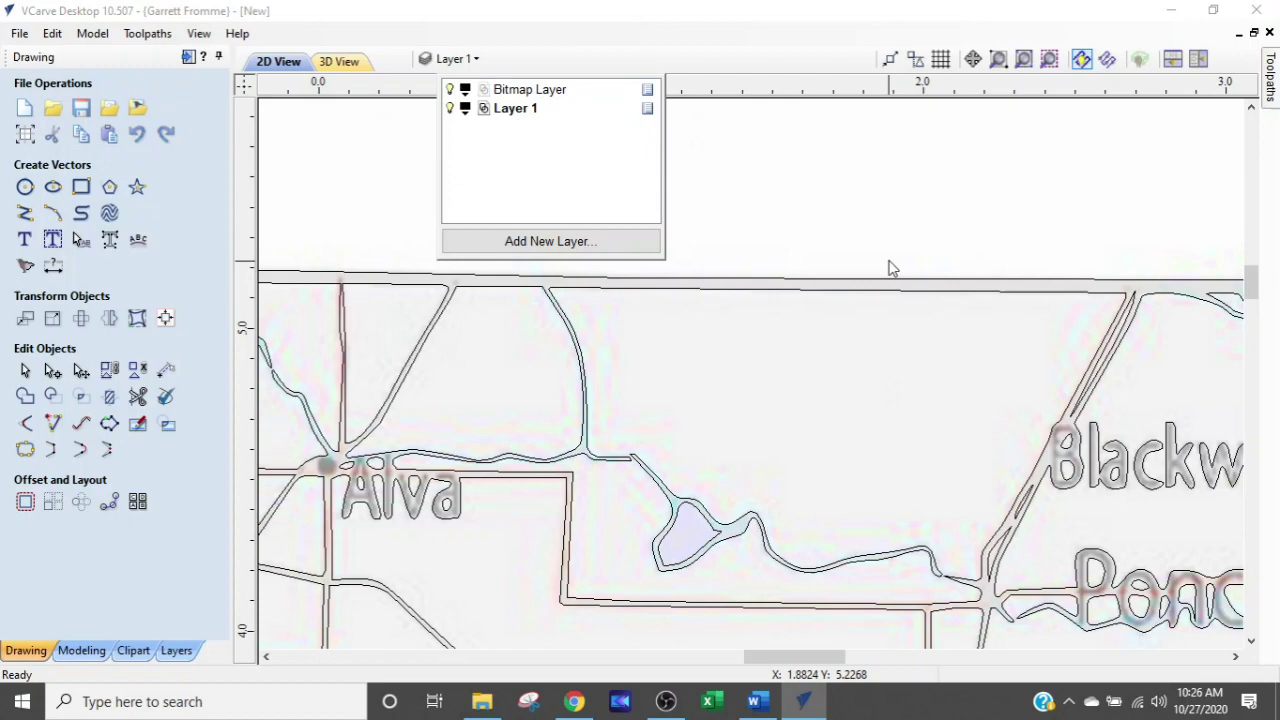
Select the outermost traced border vector and follow it around the state to check its course
click(868, 285)
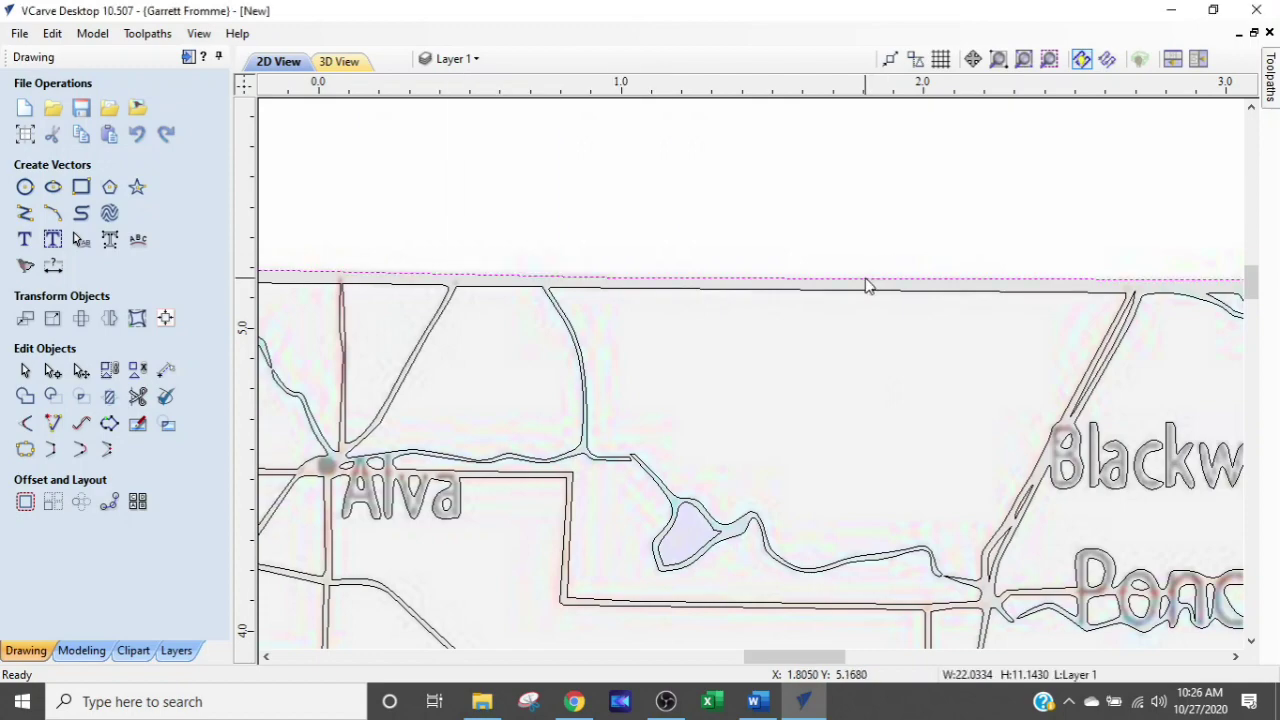
scroll(652, 268, down, 5)
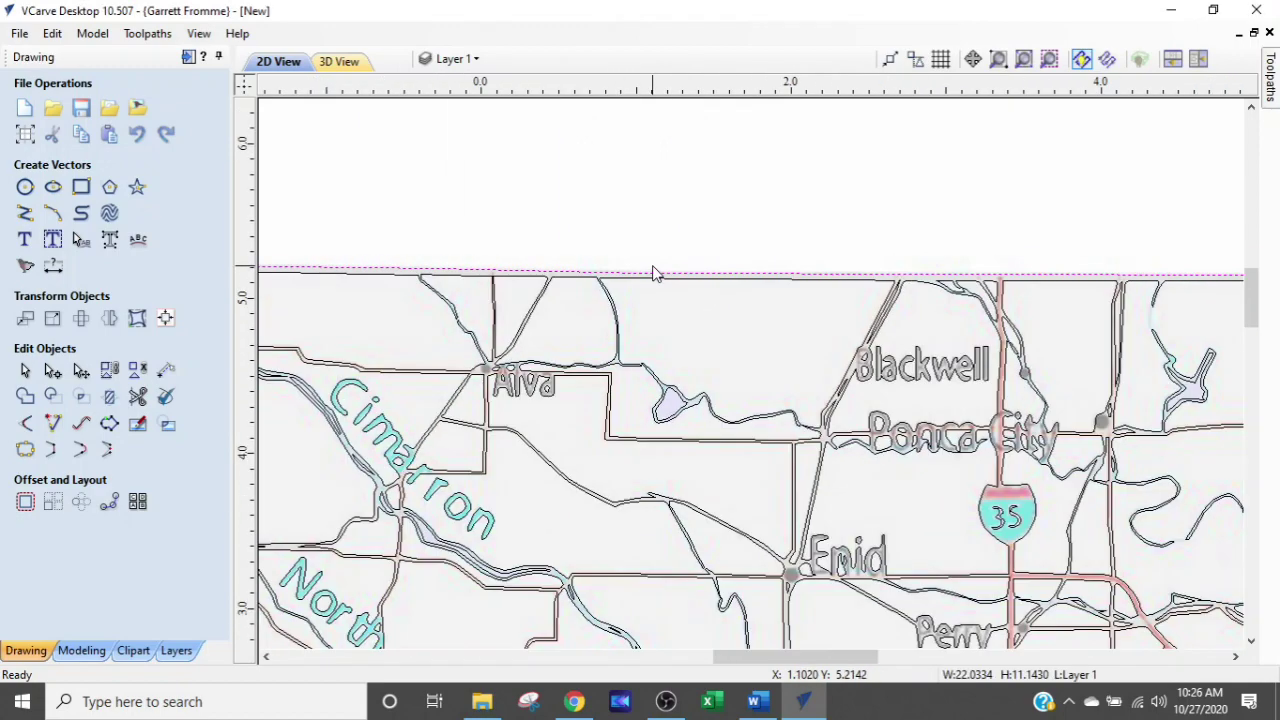
scroll(652, 268, down, 4)
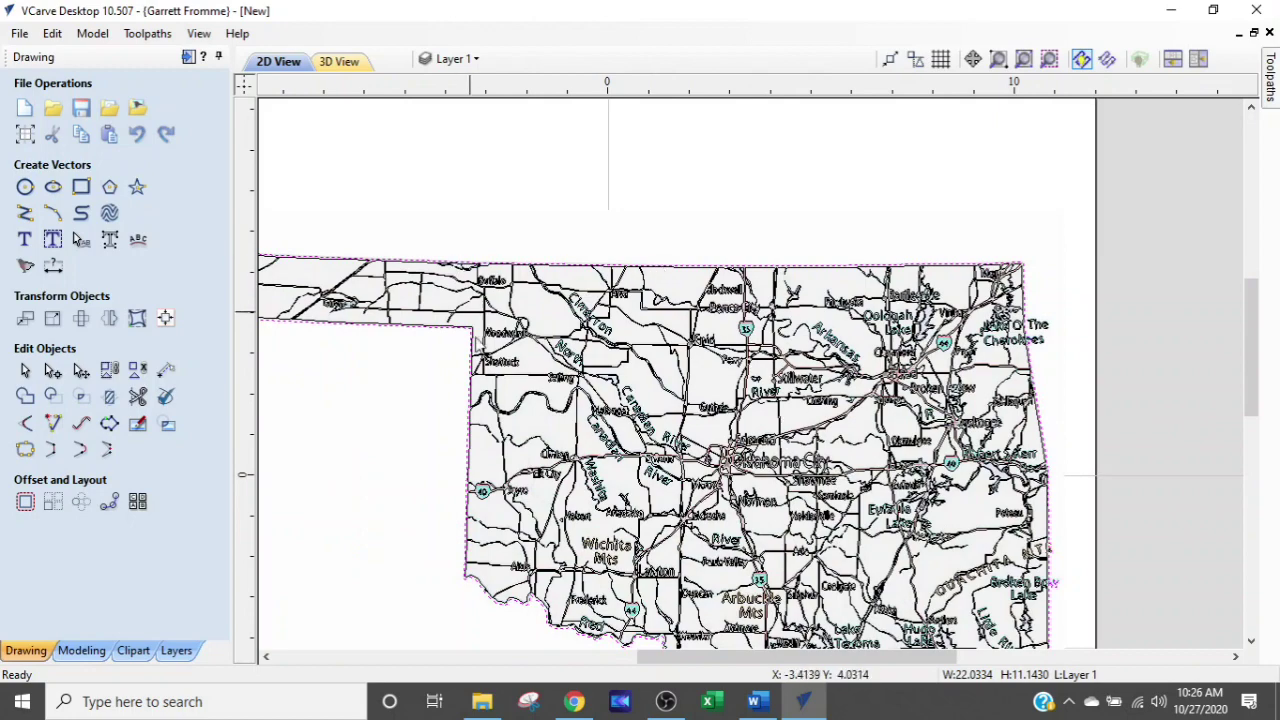
middle_drag(525, 465, 470, 292)
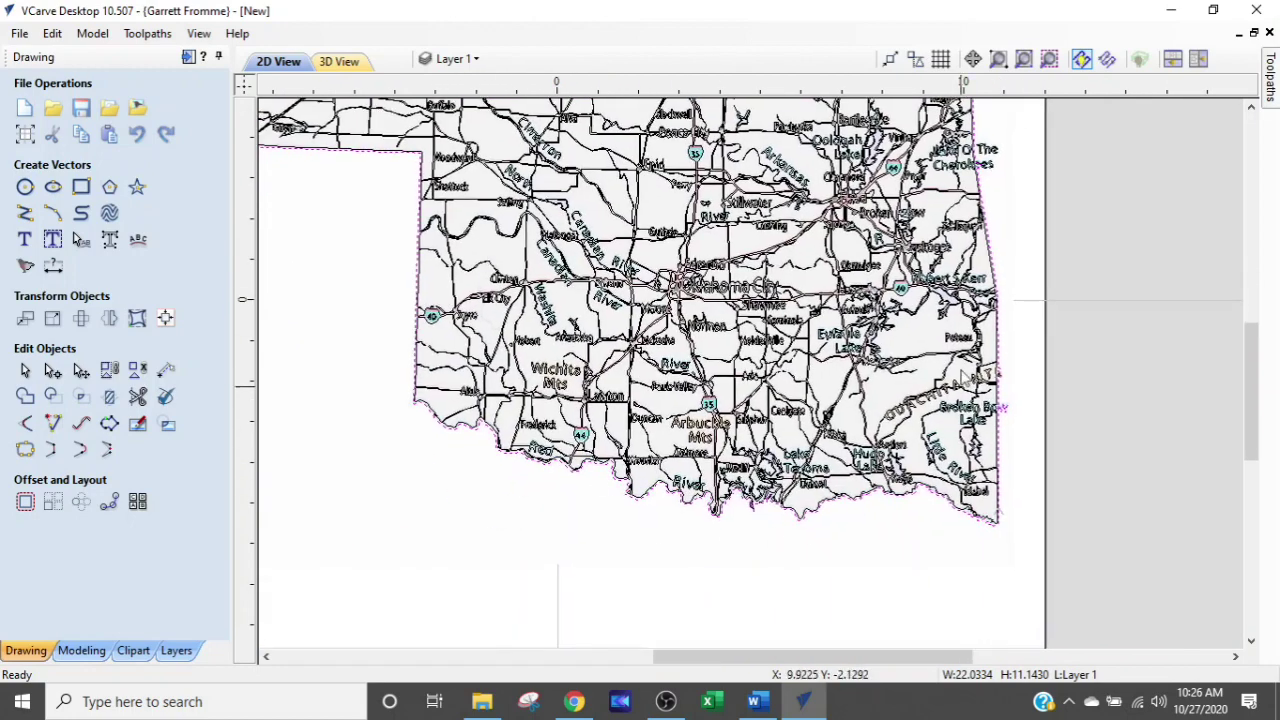
middle_drag(557, 299, 573, 470)
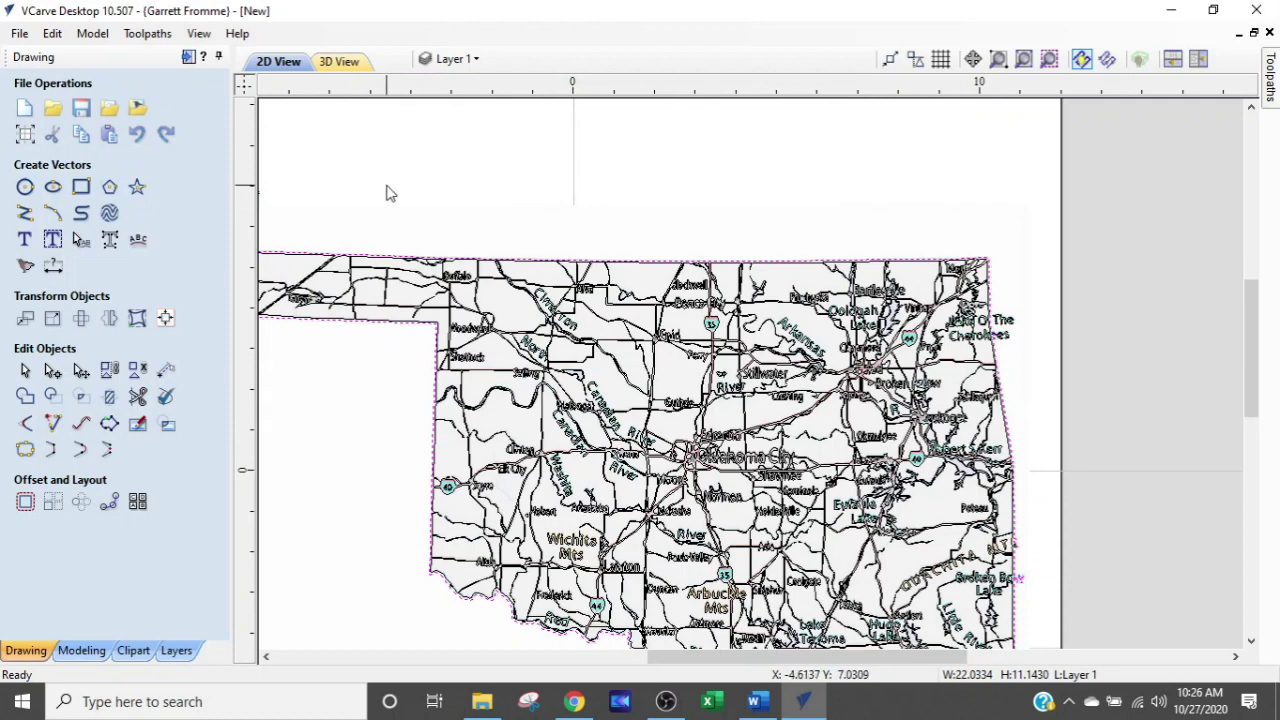
Delete all traced vectors inside the outer state border, including the leftover ones at the panhandle's western end
click(366, 208)
scroll(430, 196, down, 3)
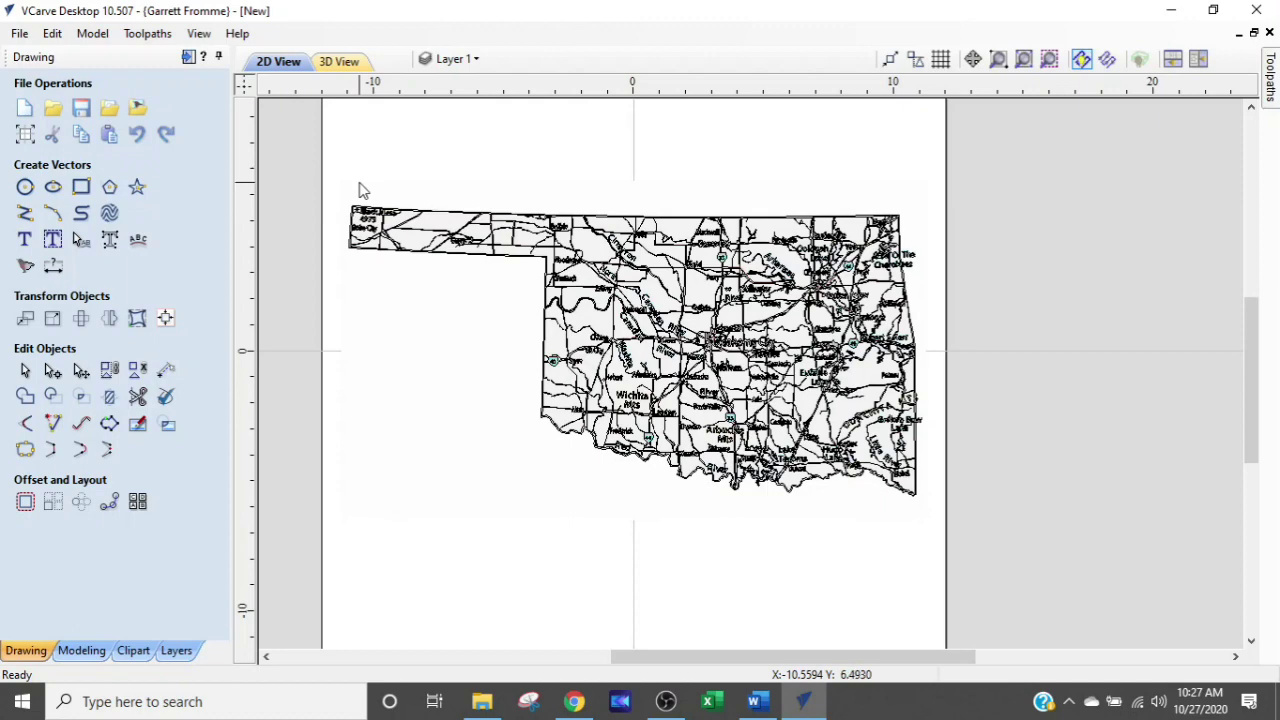
drag(362, 191, 983, 549)
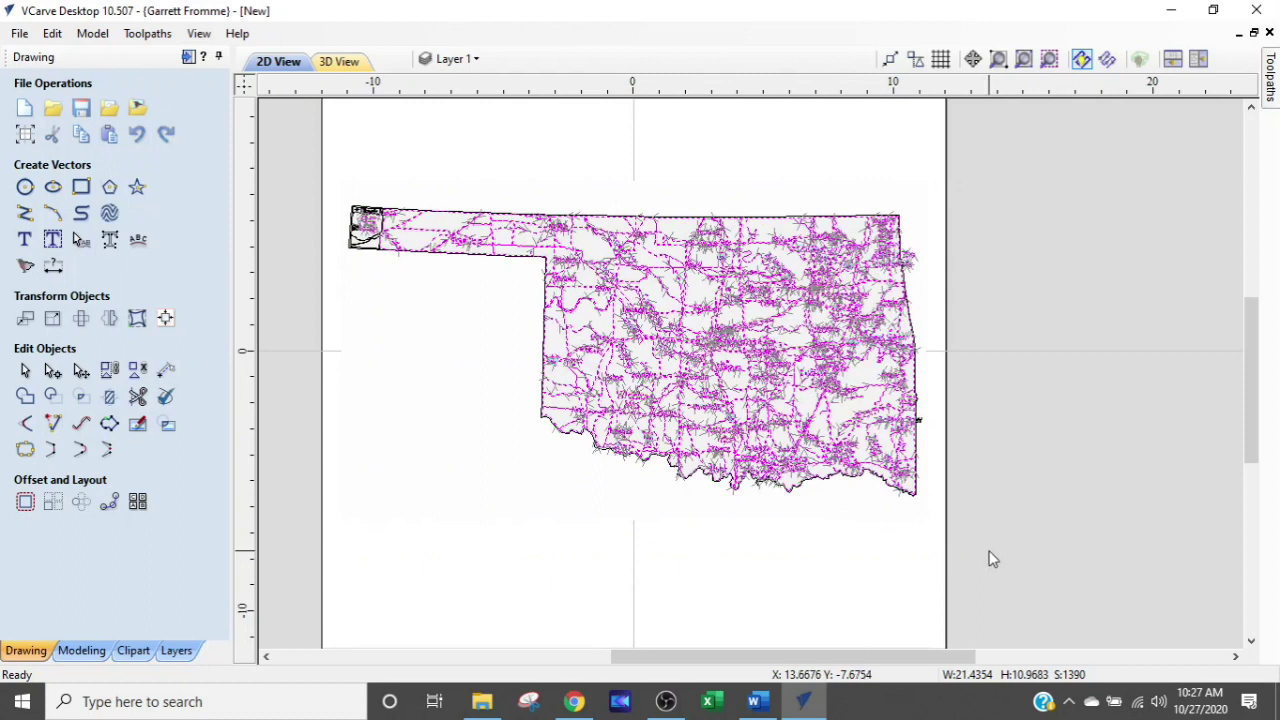
key(Delete)
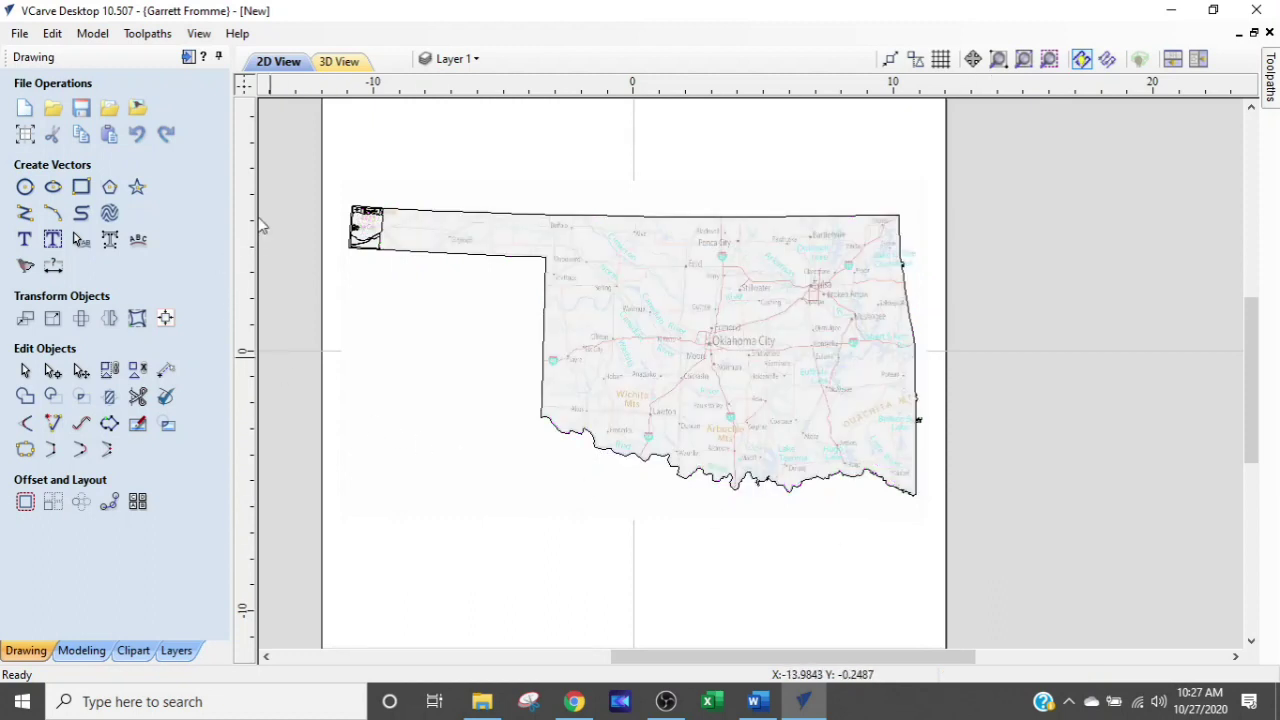
drag(326, 163, 420, 303)
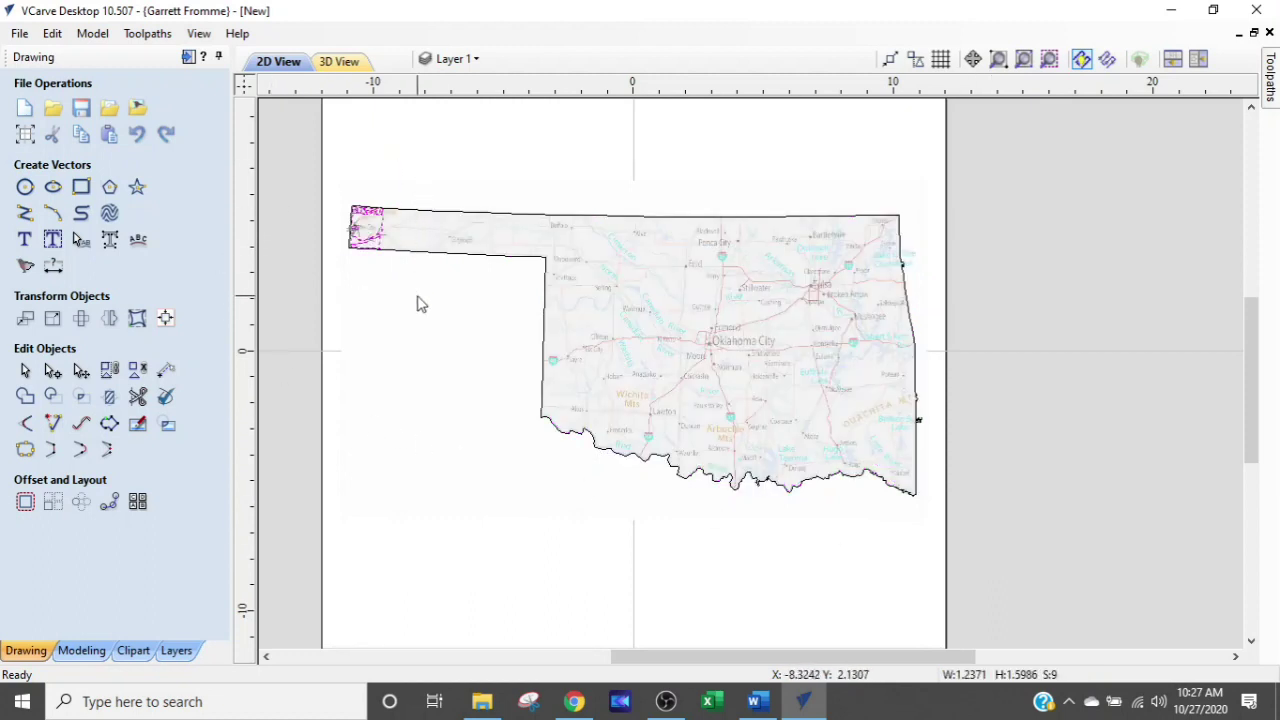
click(420, 303)
Hide the Bitmap Layer to check the remaining state outline on its own
click(455, 59)
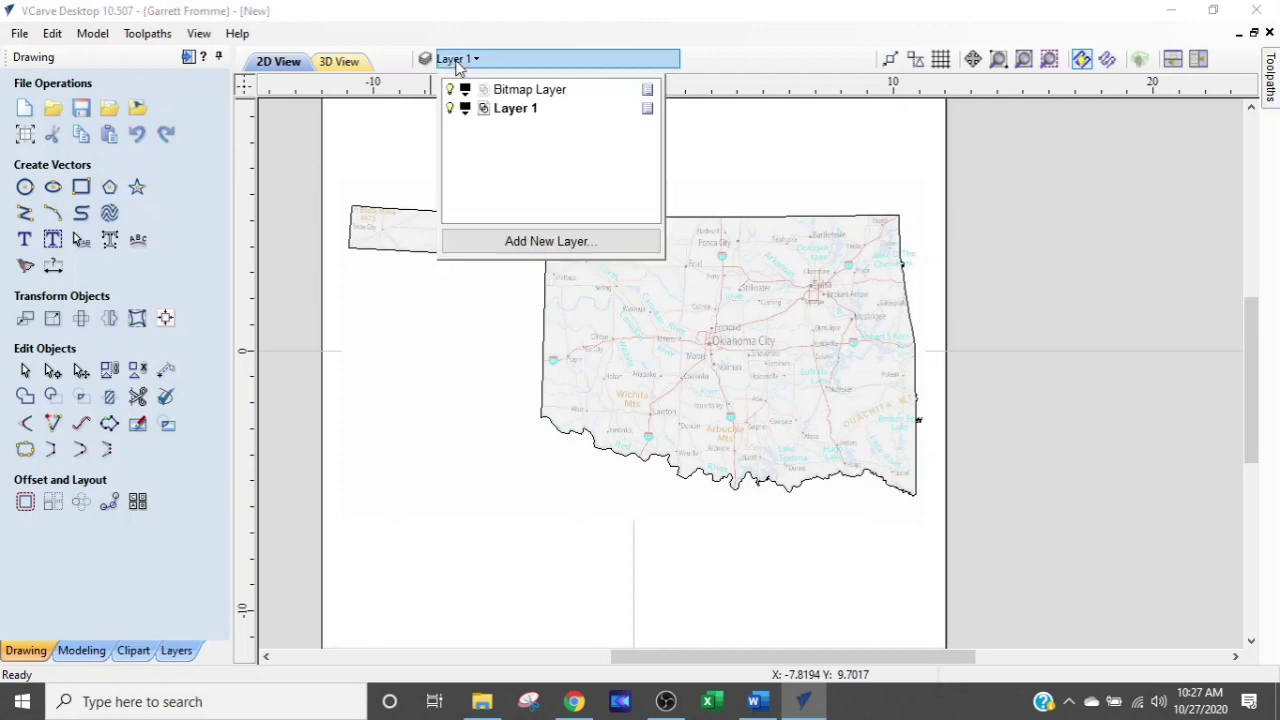
click(450, 89)
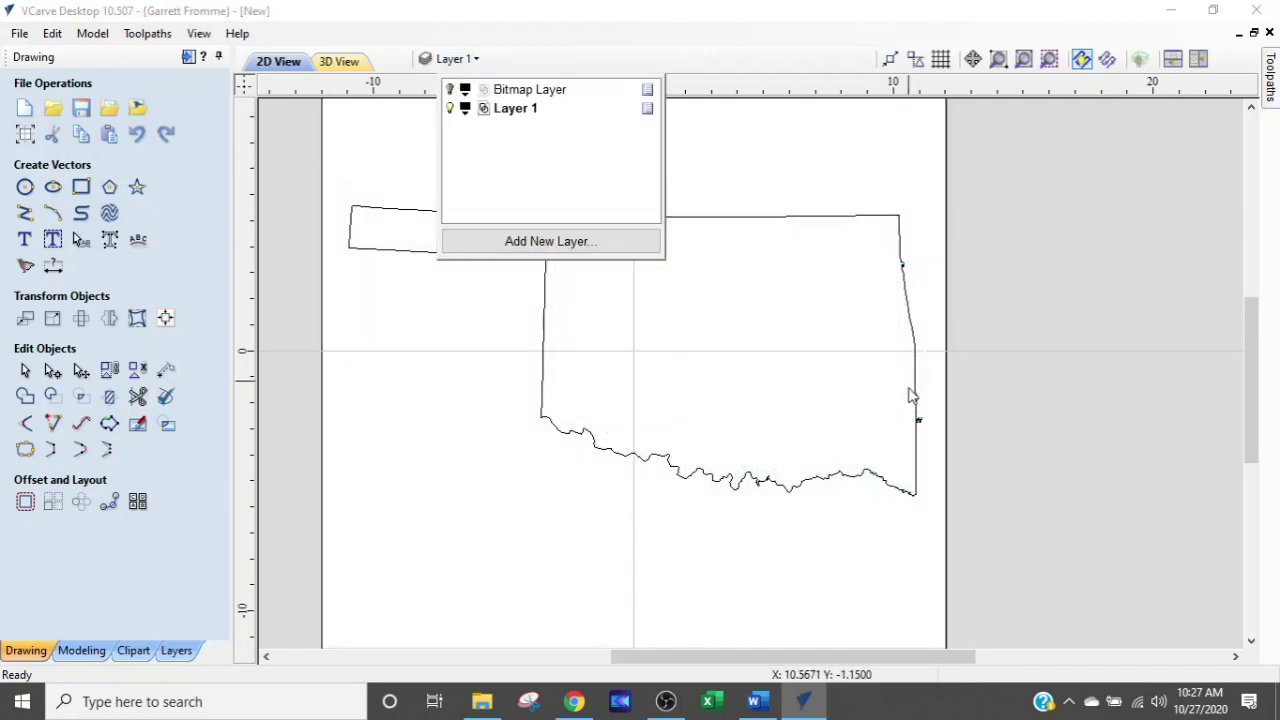
click(1040, 420)
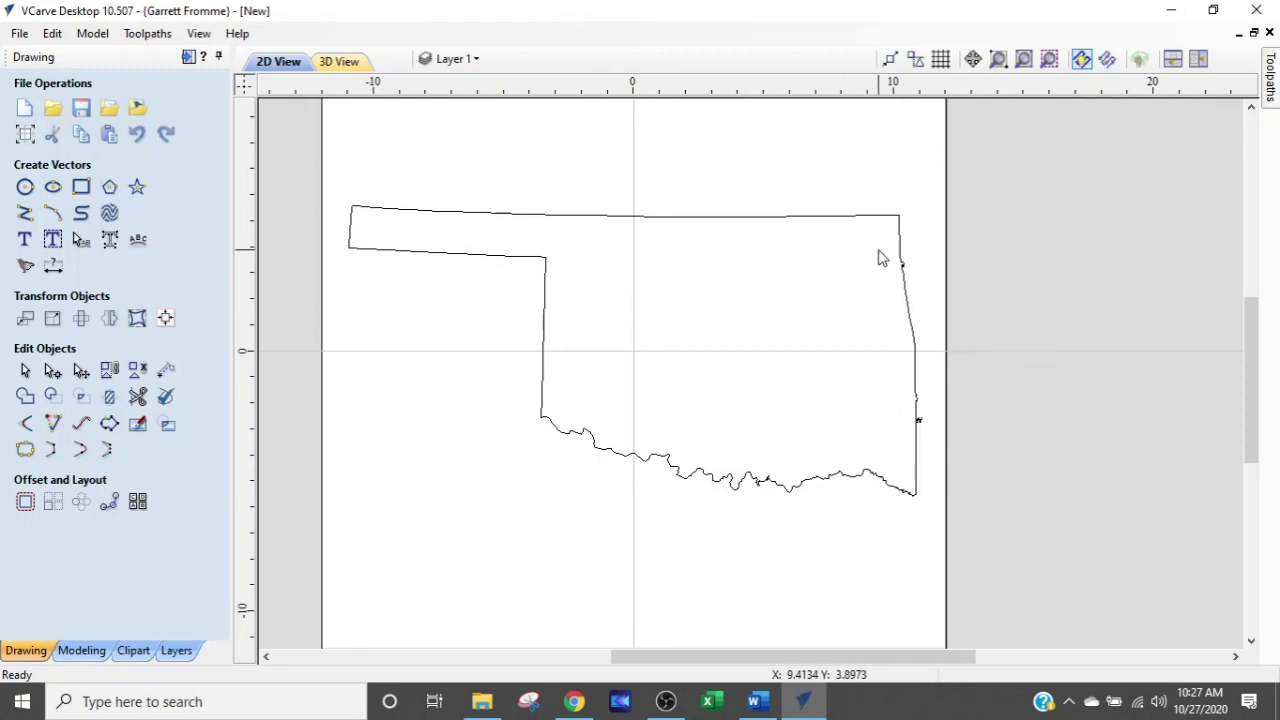
Show the Bitmap Layer again and examine the stray lettering traced into the southeastern border near Broken Bow Lake
scroll(909, 400, up, 3)
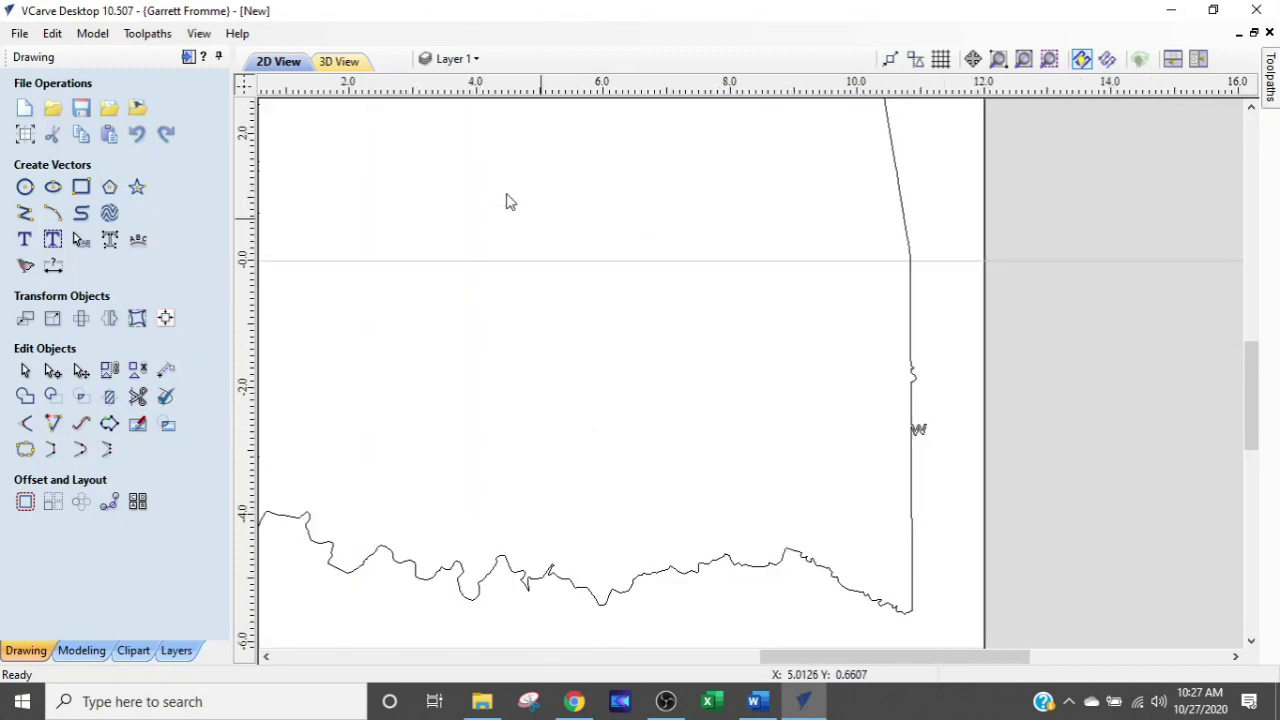
click(458, 60)
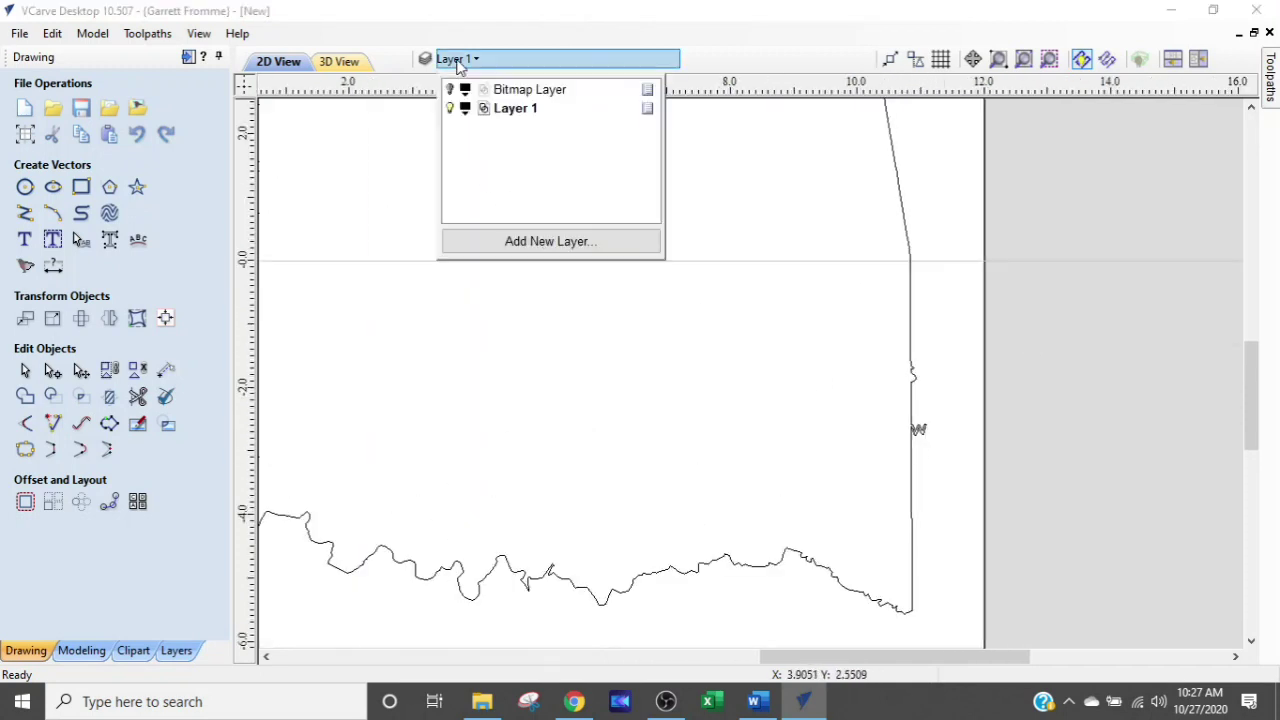
click(450, 89)
scroll(906, 436, up, 3)
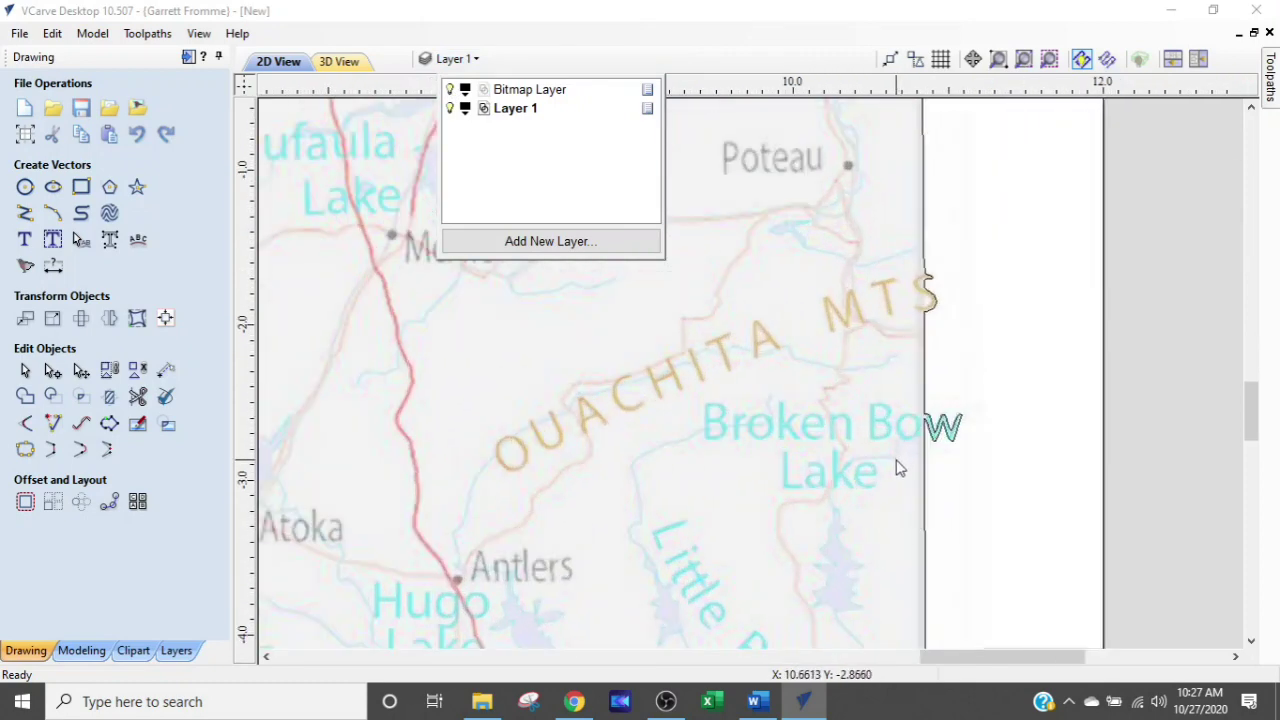
Examine the stray lettering traced into the eastern border at Lake O' The Cherokees, Ouachita Mts and Broken Bow Lake
scroll(897, 468, down, 4)
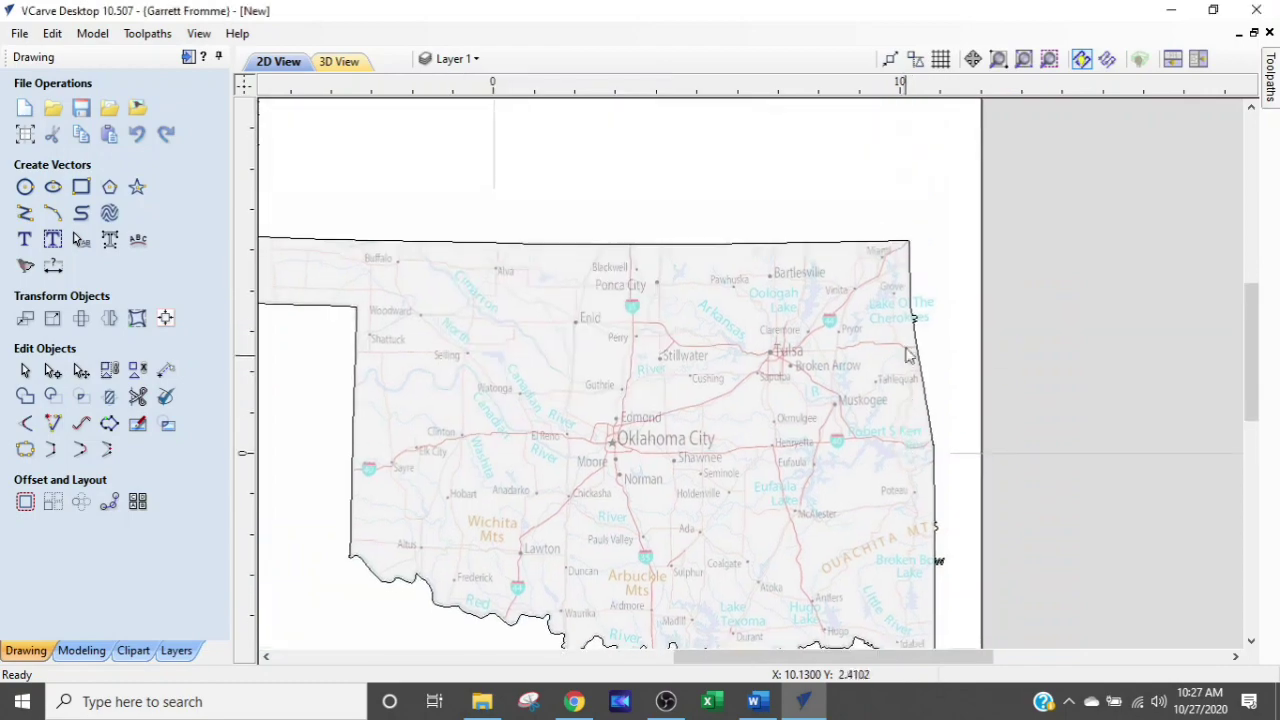
scroll(907, 374, up, 3)
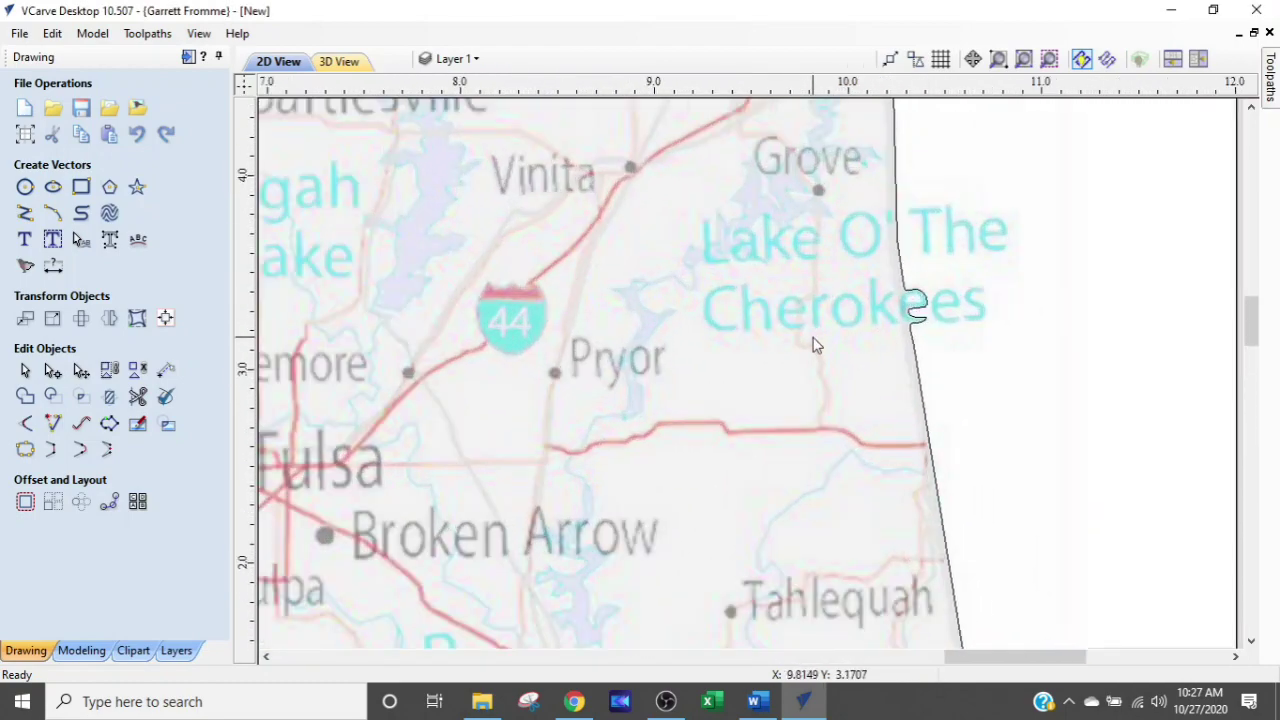
scroll(825, 355, down, 3)
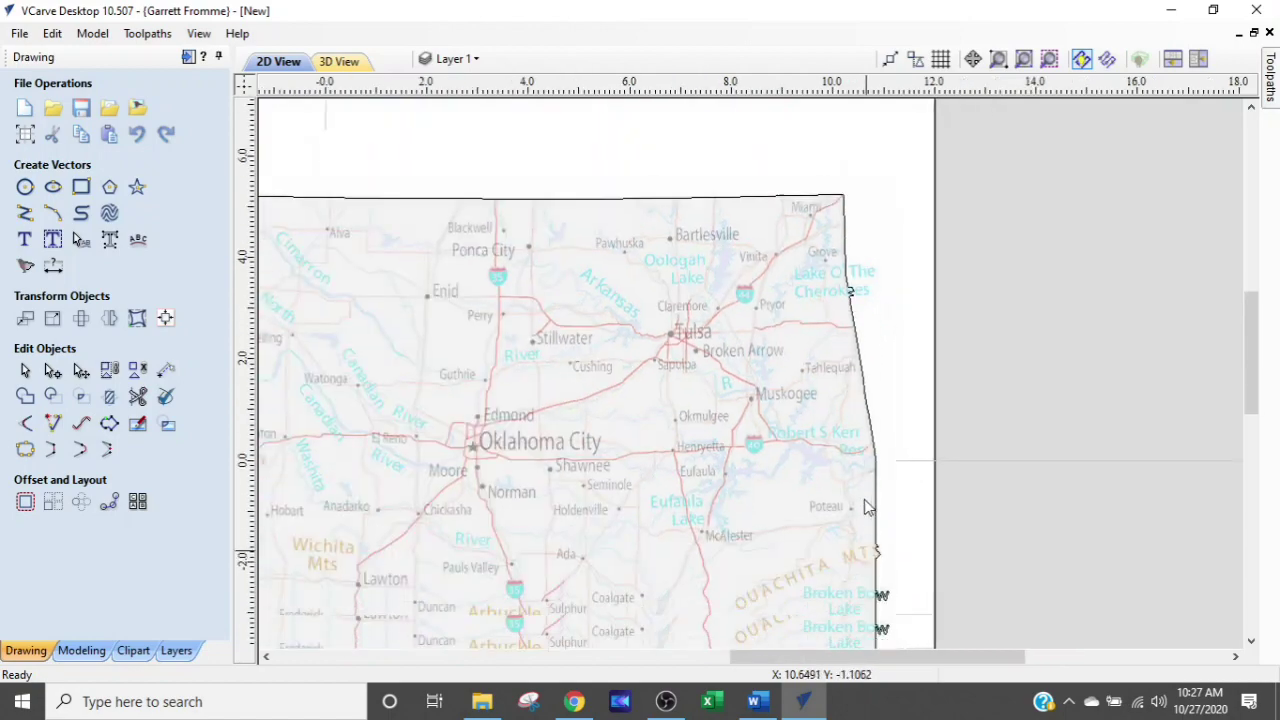
scroll(860, 510, down, 1)
scroll(855, 500, up, 4)
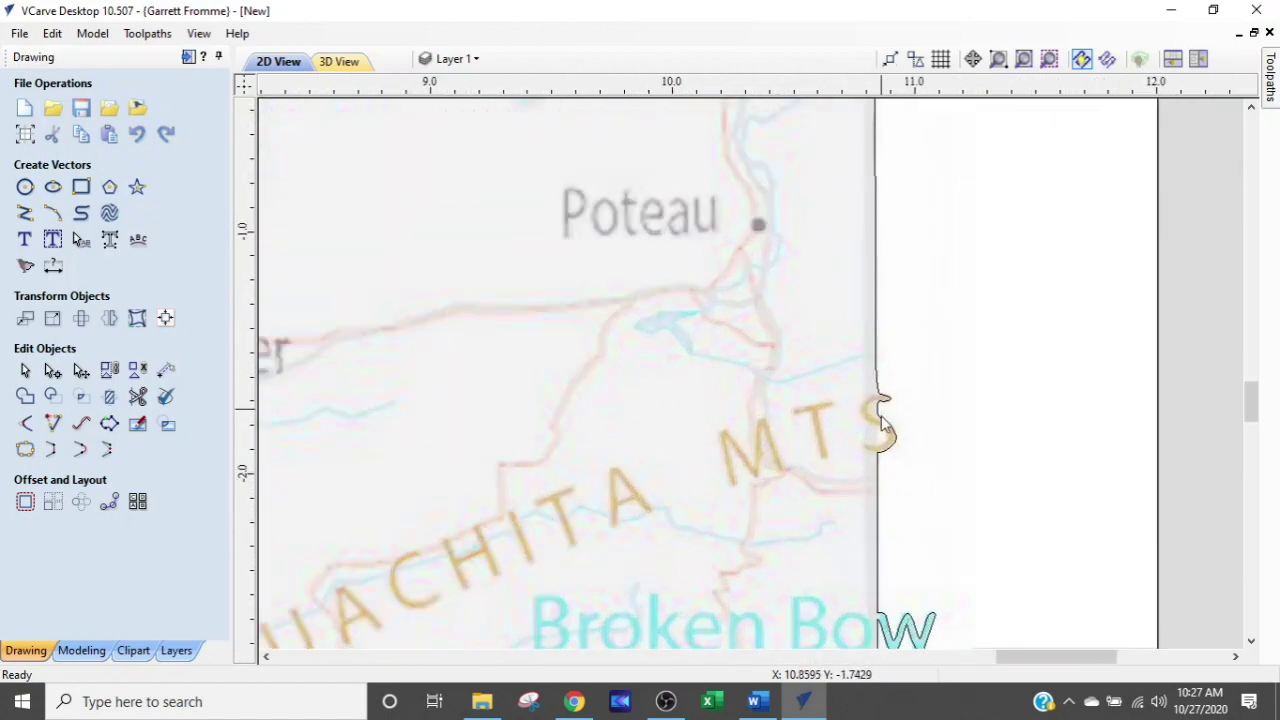
scroll(810, 460, down, 2)
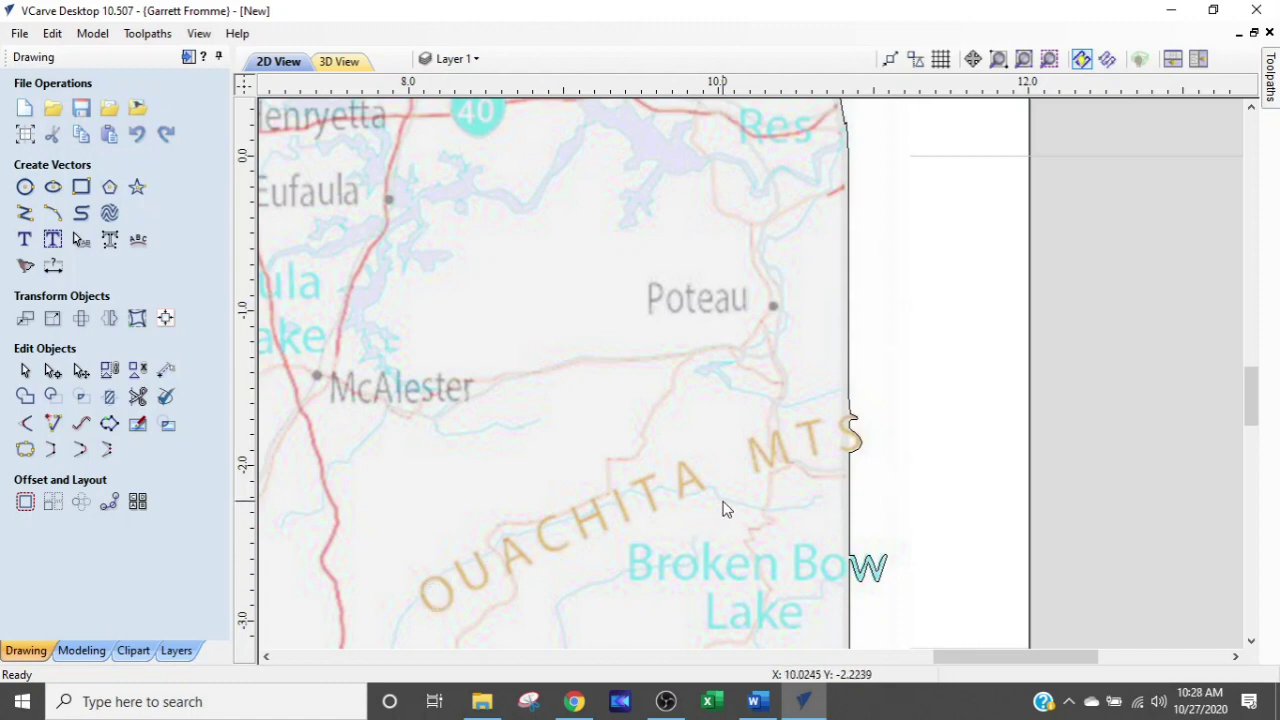
scroll(725, 509, down, 3)
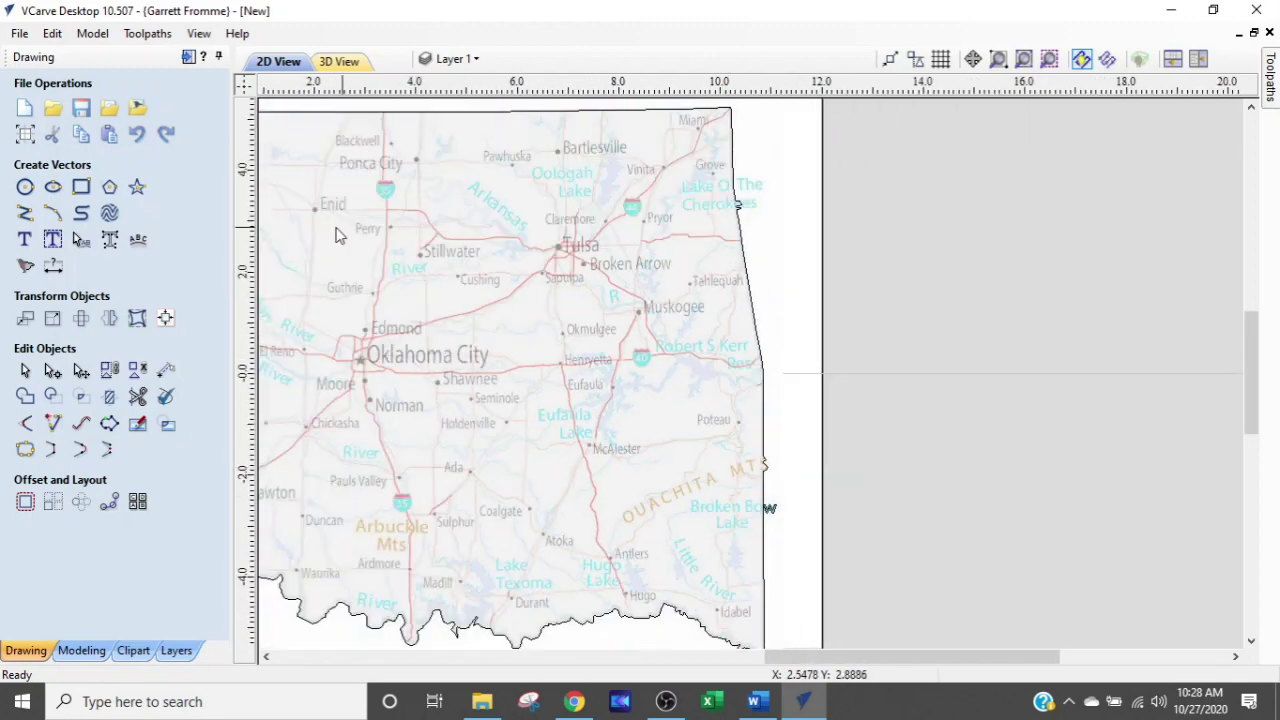
Hide the Bitmap Layer to isolate the traced outline along the eastern border
click(455, 58)
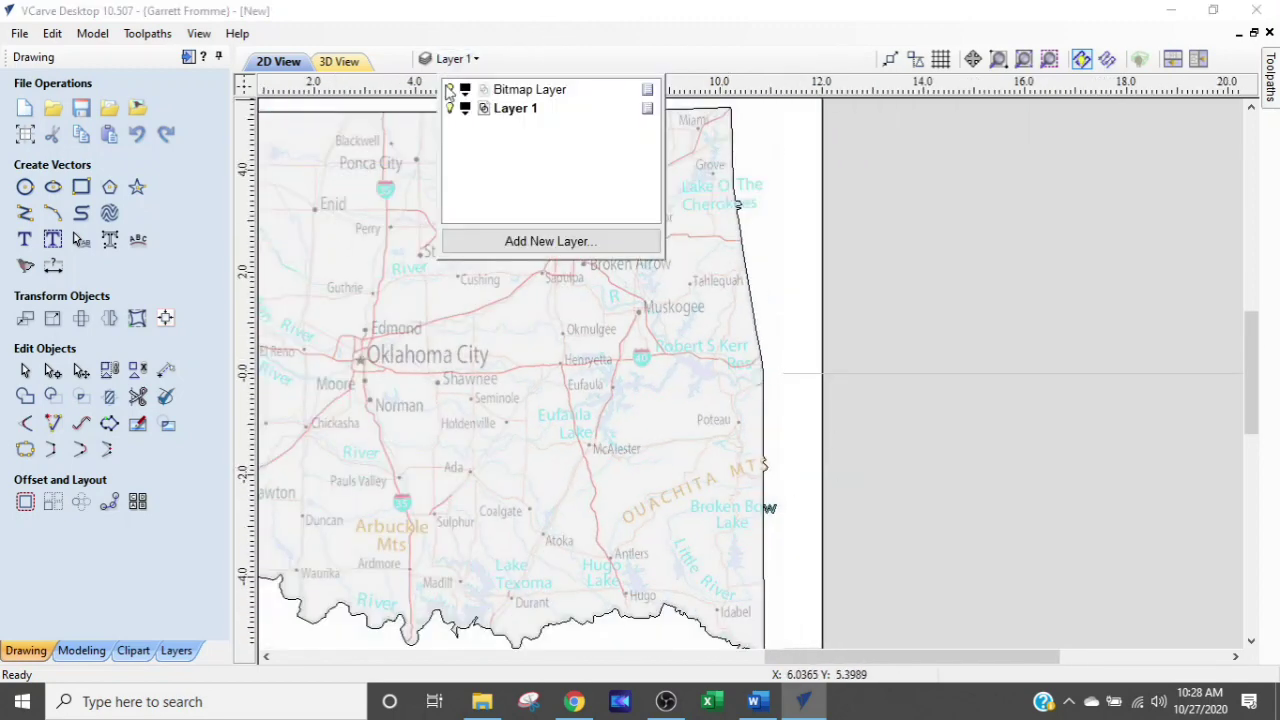
click(449, 91)
scroll(749, 437, down, 2)
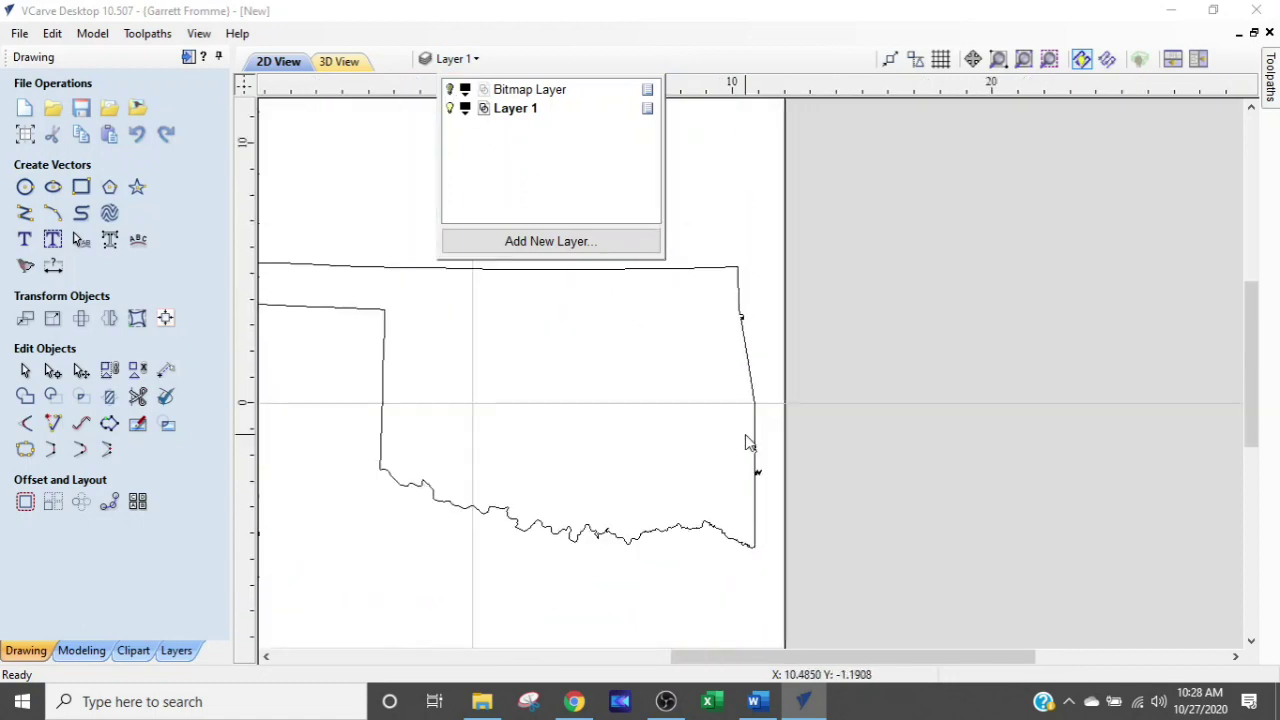
scroll(784, 445, up, 2)
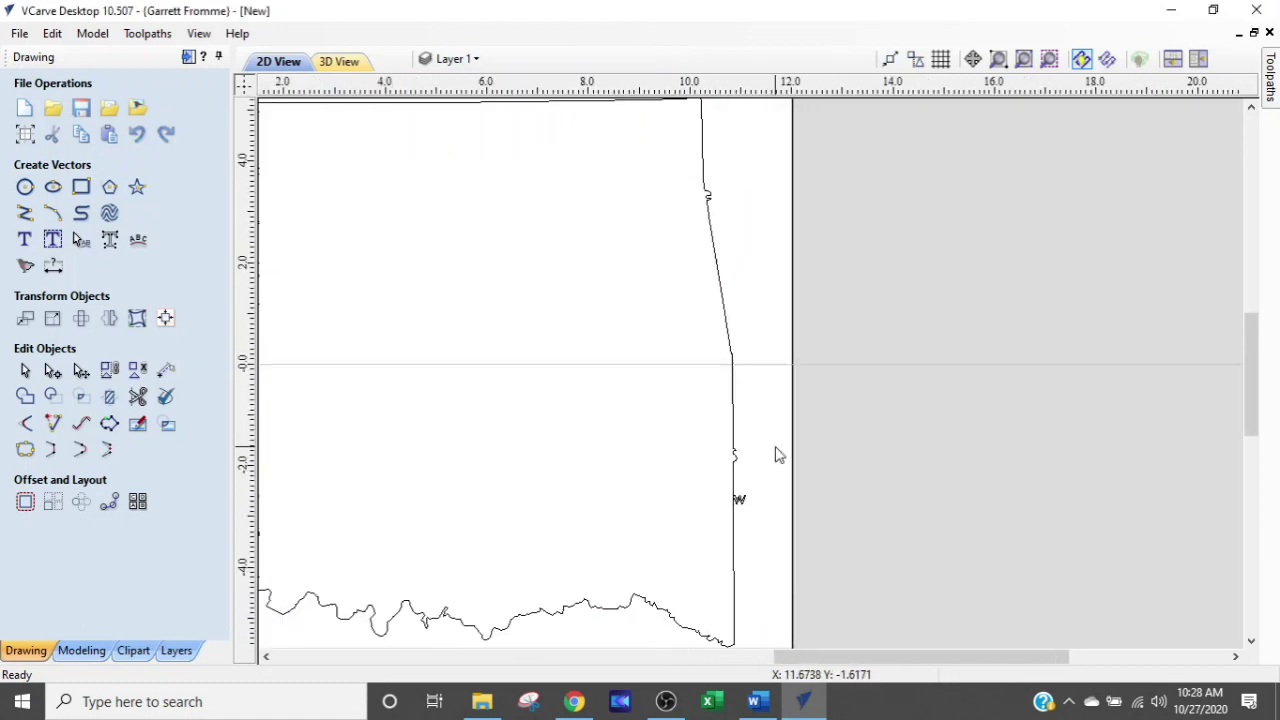
Select the state outline and switch it to node editing
click(735, 430)
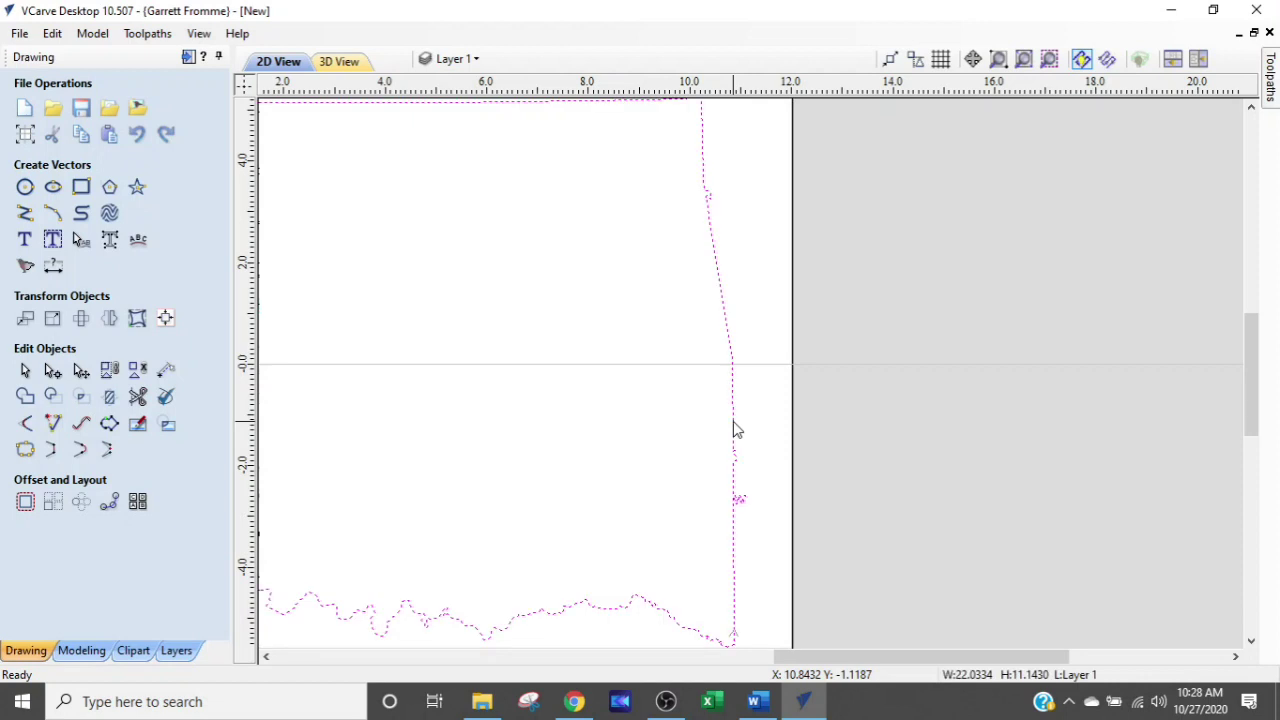
scroll(924, 351, down, 2)
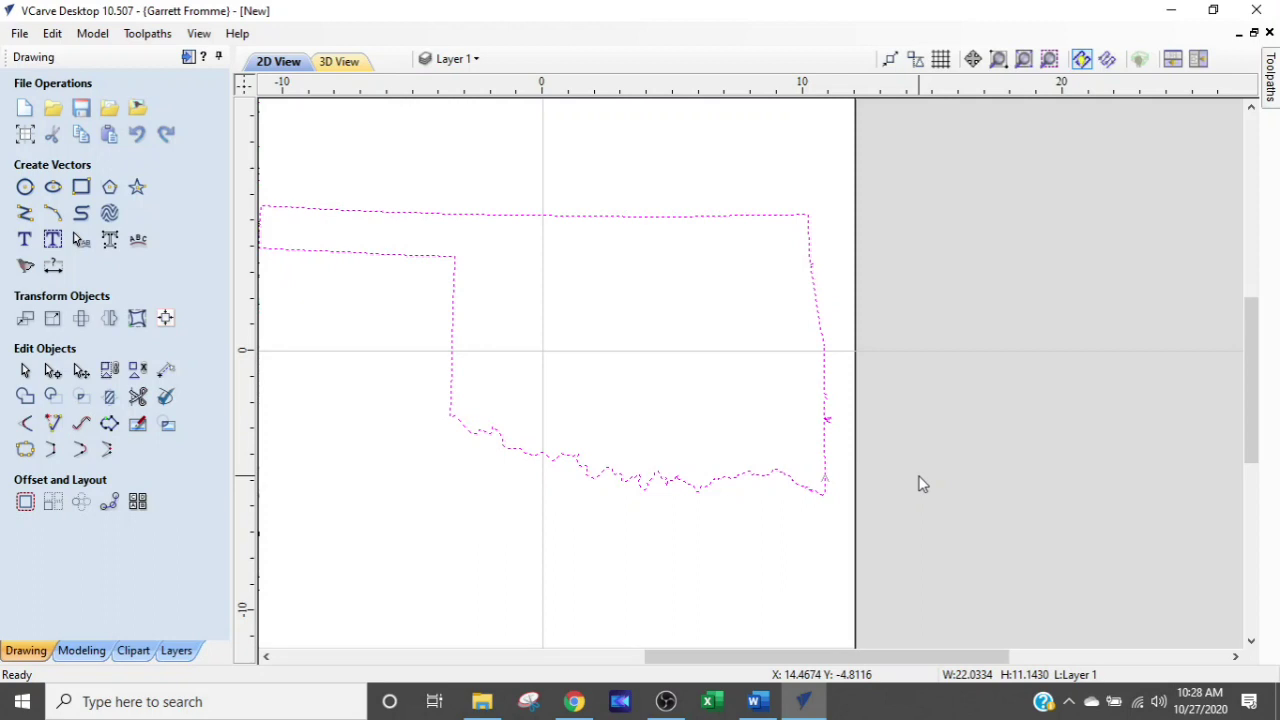
key(n)
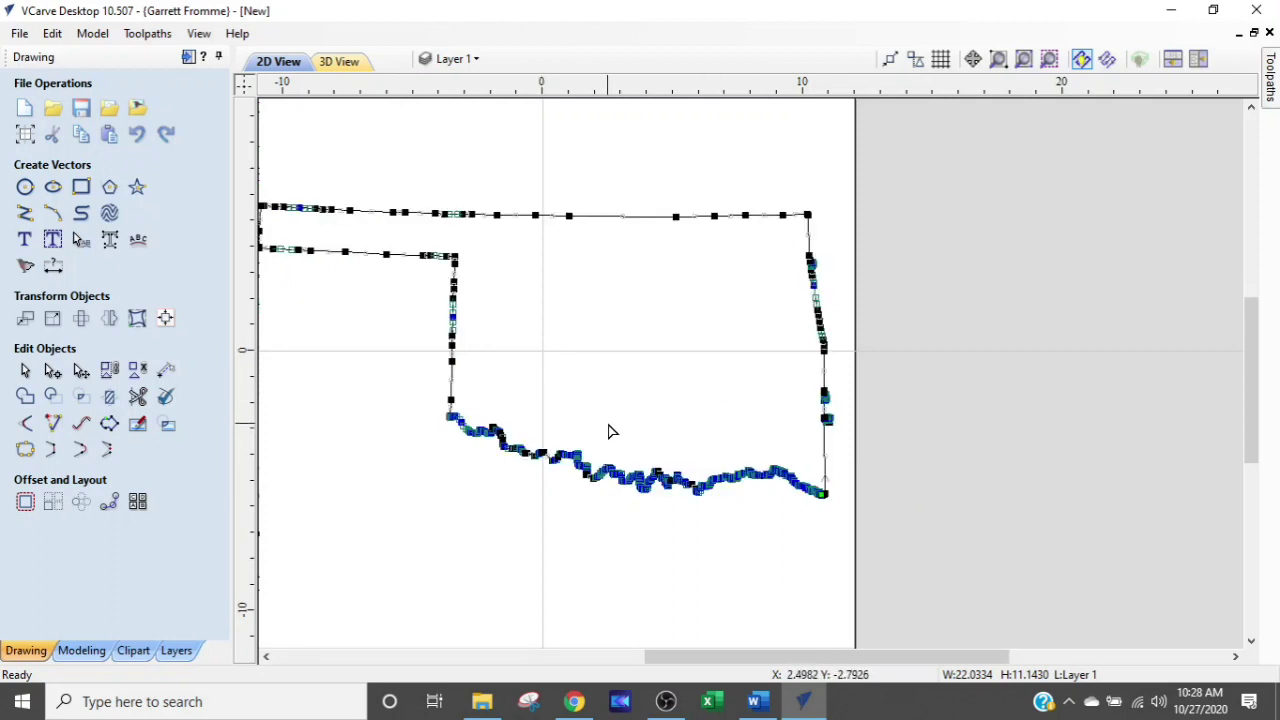
Examine the outline's nodes and curve handles along the southern river border and around the stray letters on the eastern border
scroll(625, 482, up, 5)
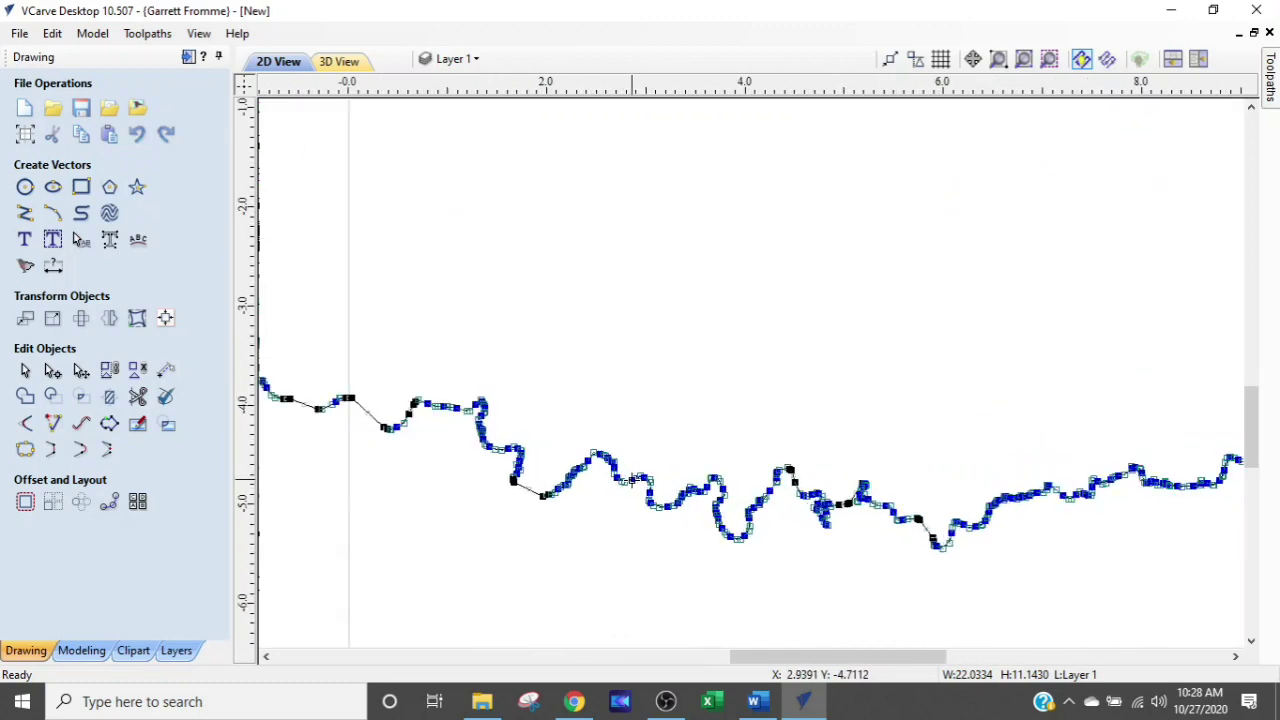
scroll(632, 481, up, 3)
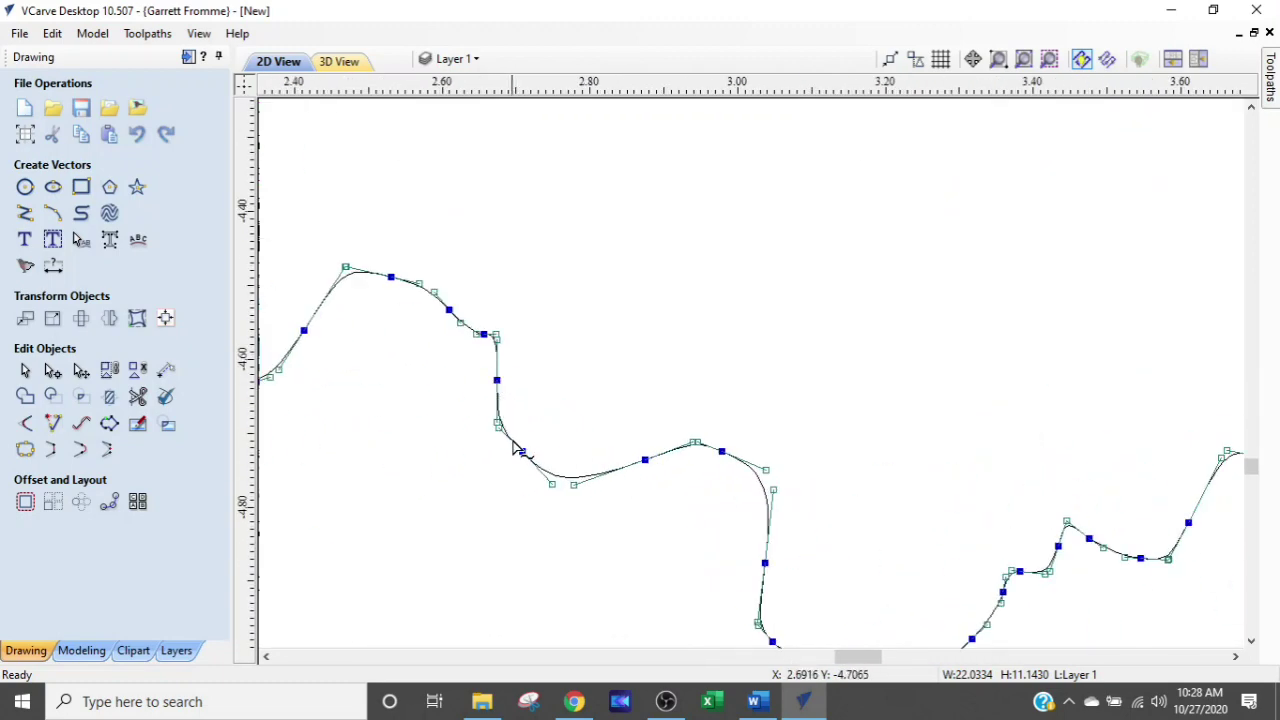
scroll(518, 425, down, 3)
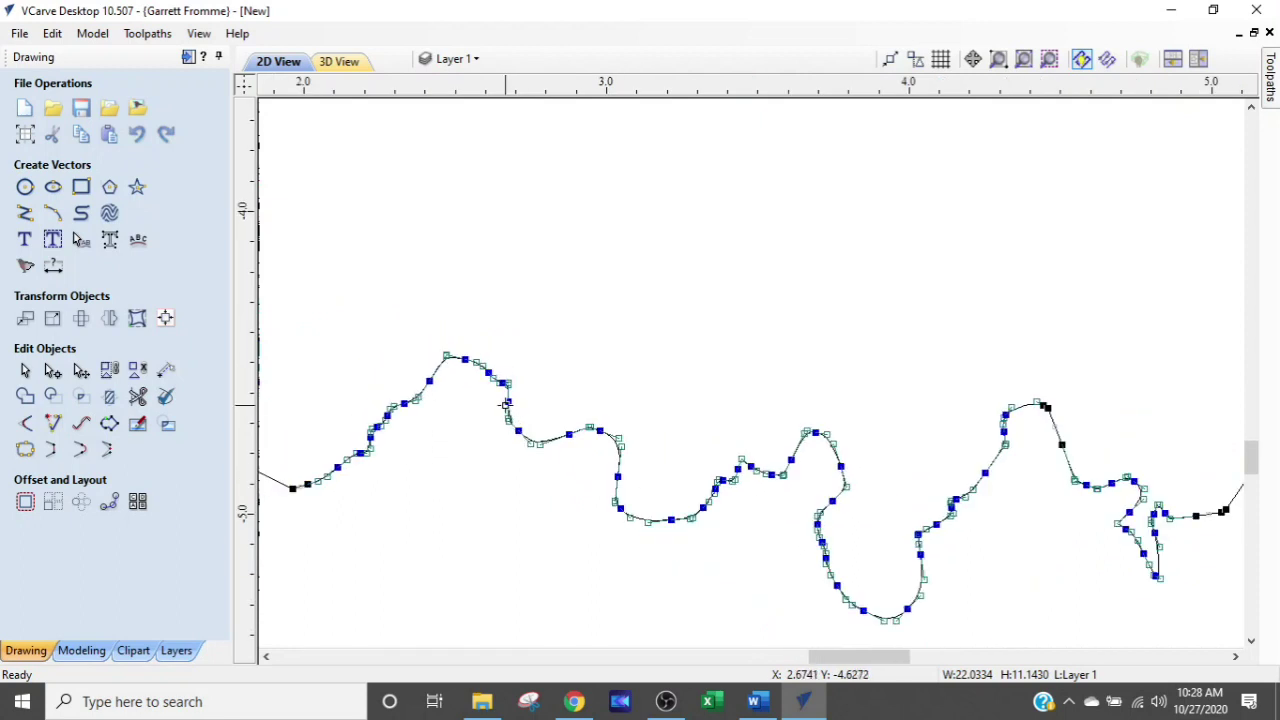
scroll(514, 430, up, 5)
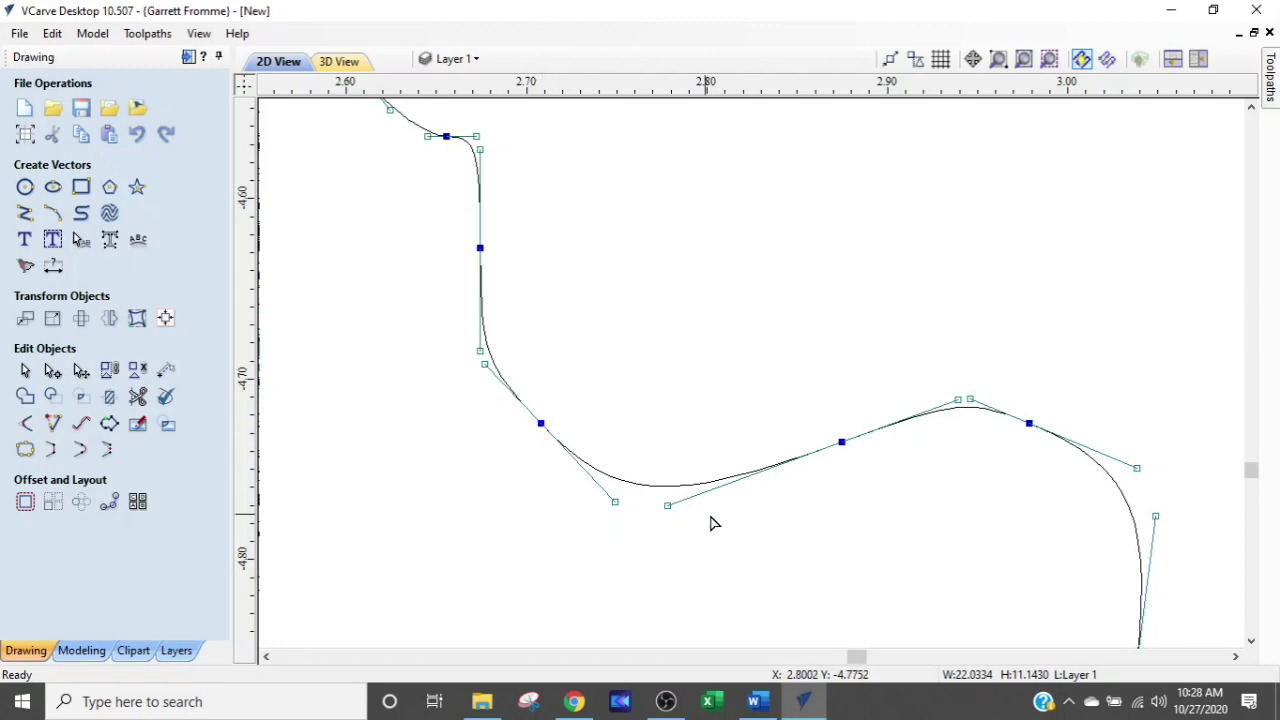
scroll(548, 362, down, 10)
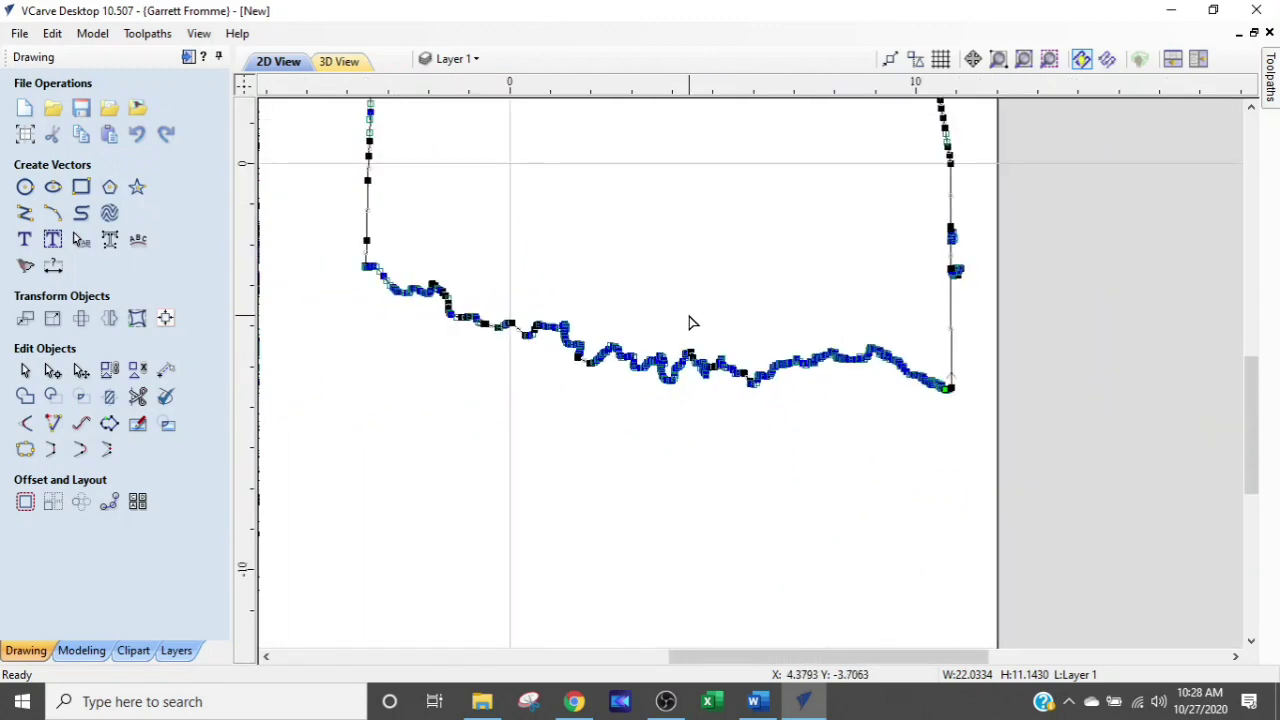
middle_drag(695, 290, 646, 391)
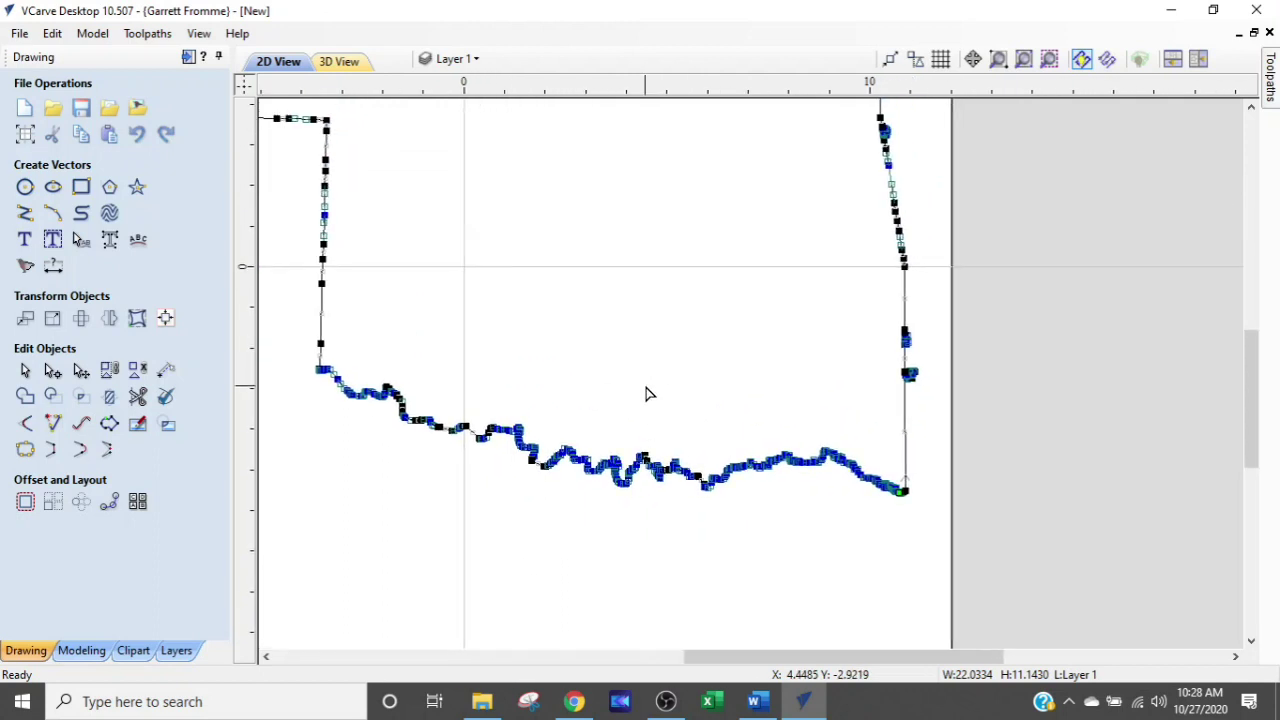
scroll(609, 457, up, 2)
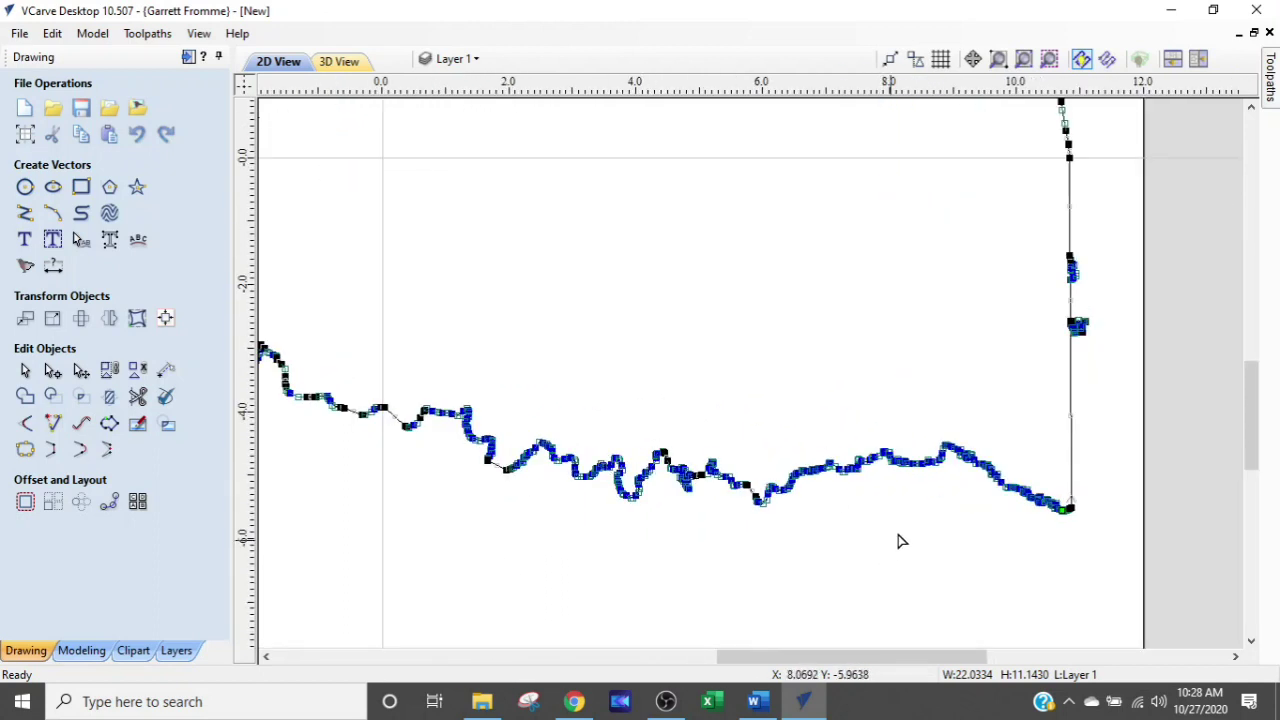
scroll(731, 410, down, 3)
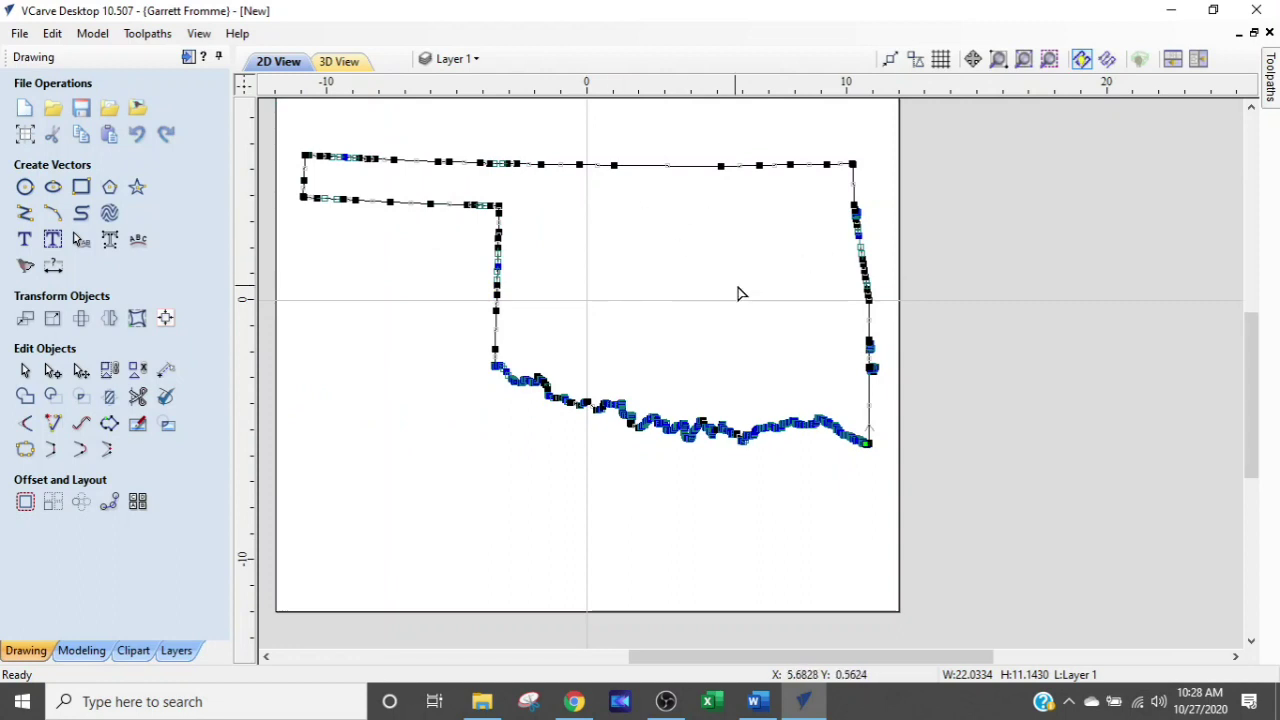
scroll(814, 354, up, 3)
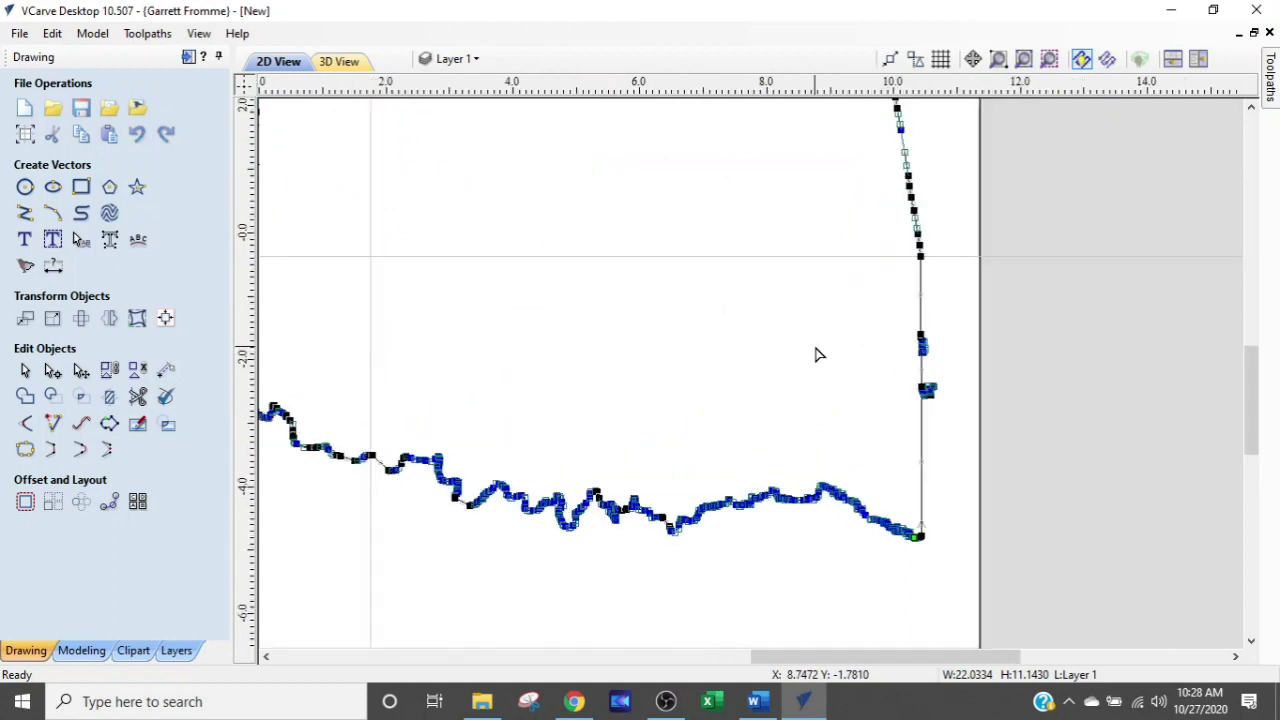
middle_drag(817, 357, 450, 393)
scroll(515, 450, up, 3)
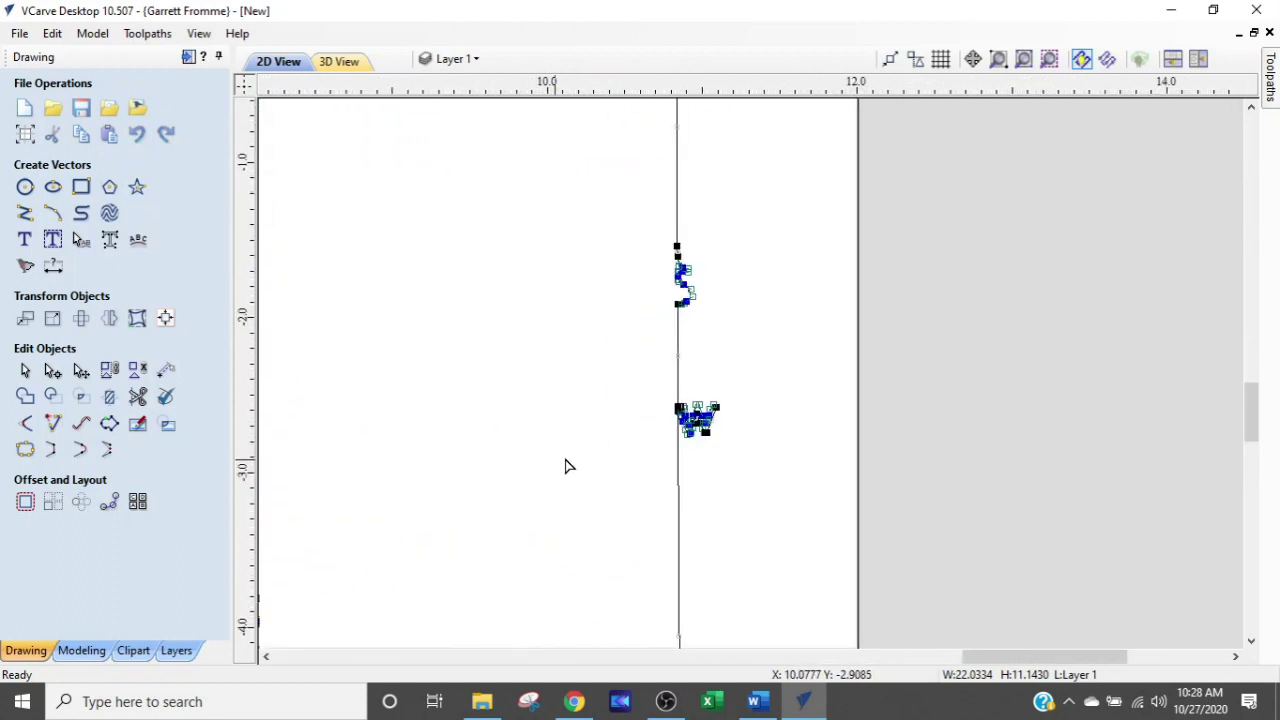
scroll(672, 376, down, 3)
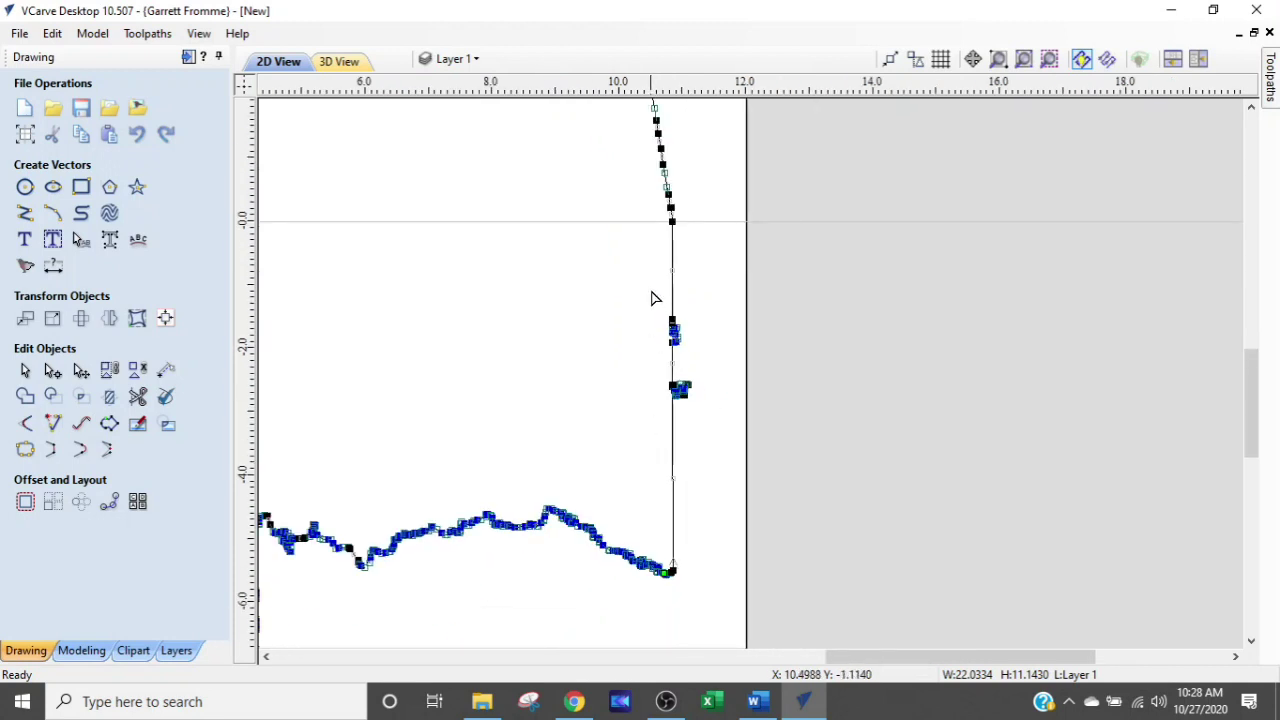
scroll(651, 307, down, 2)
middle_drag(580, 274, 600, 351)
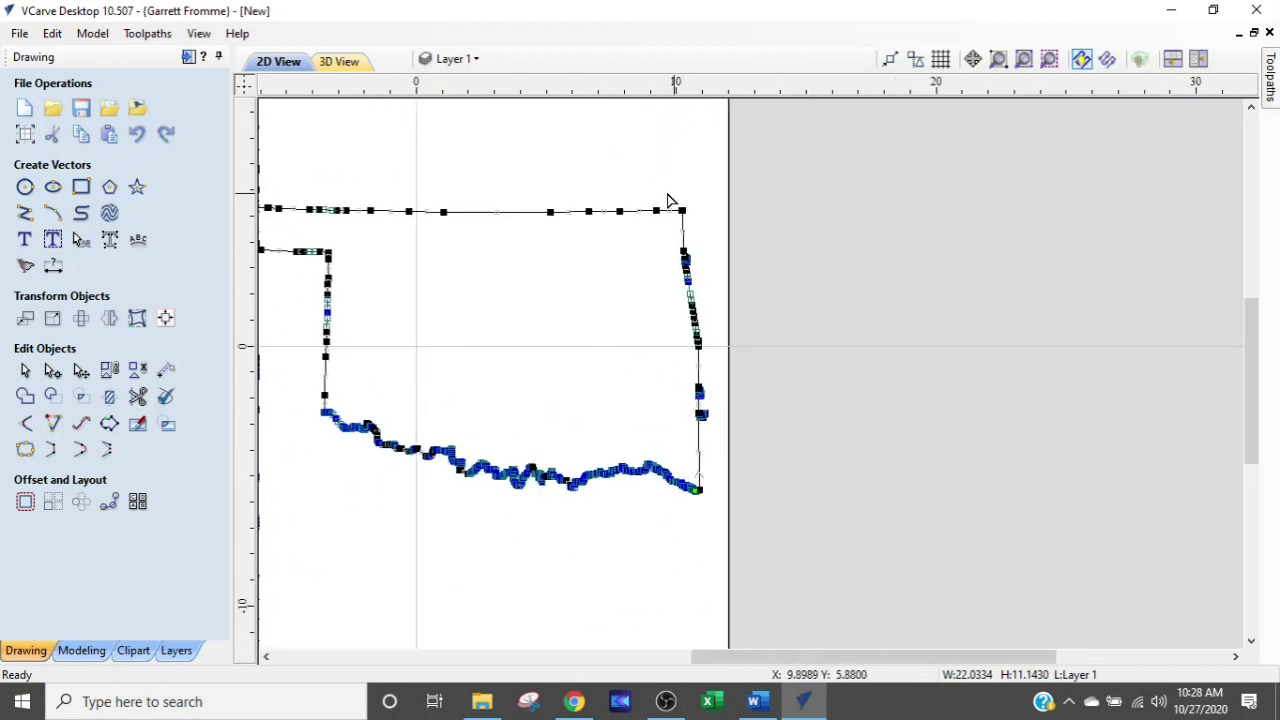
Show the Bitmap Layer, leave node editing and compare the whole outline with the map
click(451, 59)
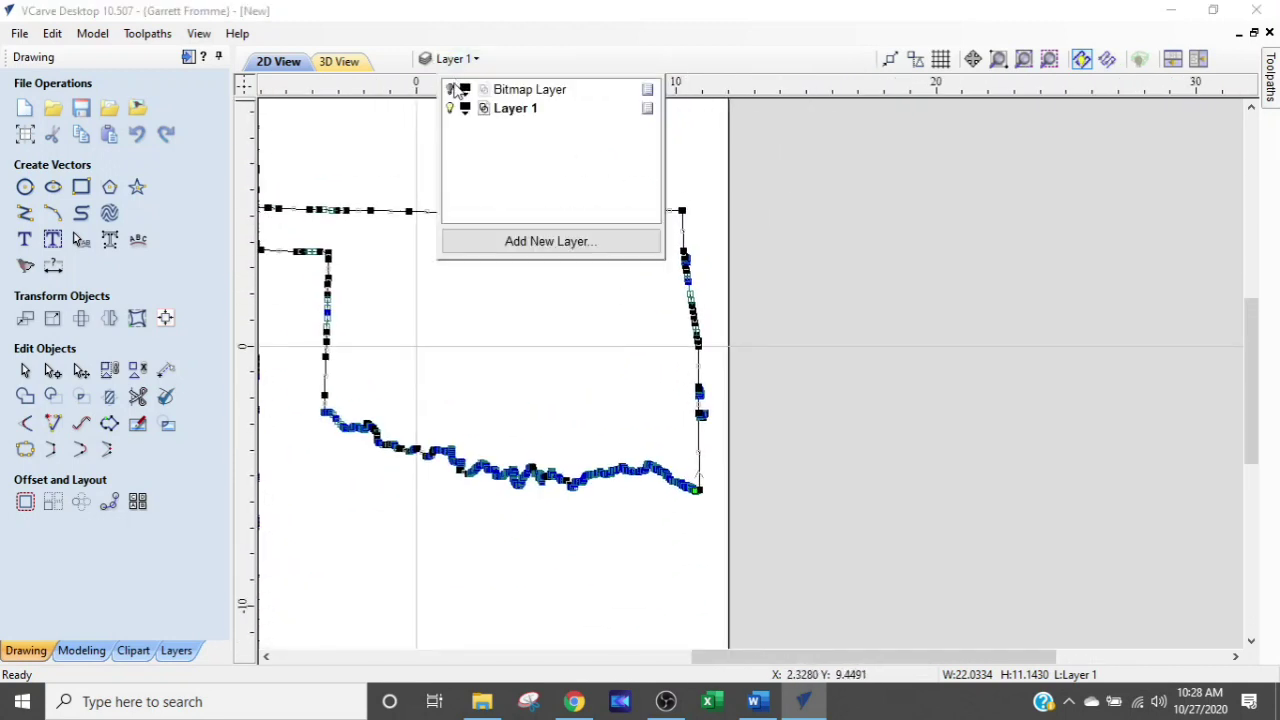
click(452, 90)
click(783, 254)
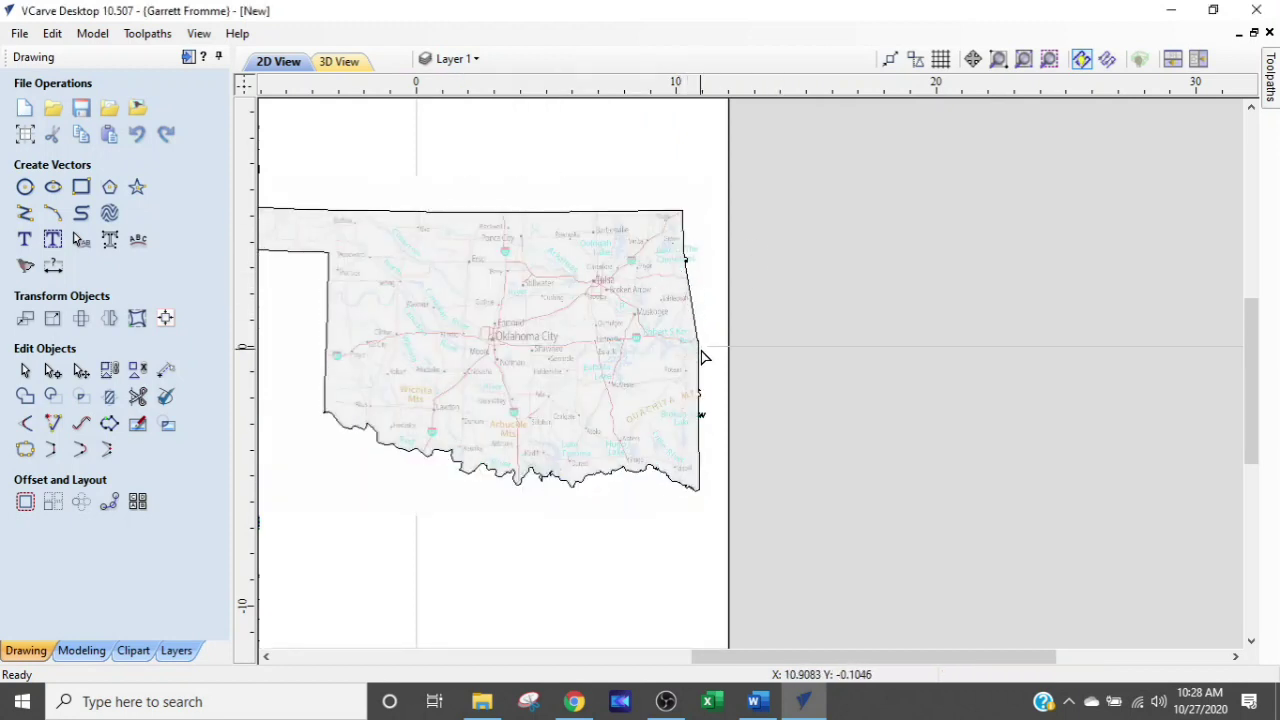
middle_drag(642, 421, 951, 420)
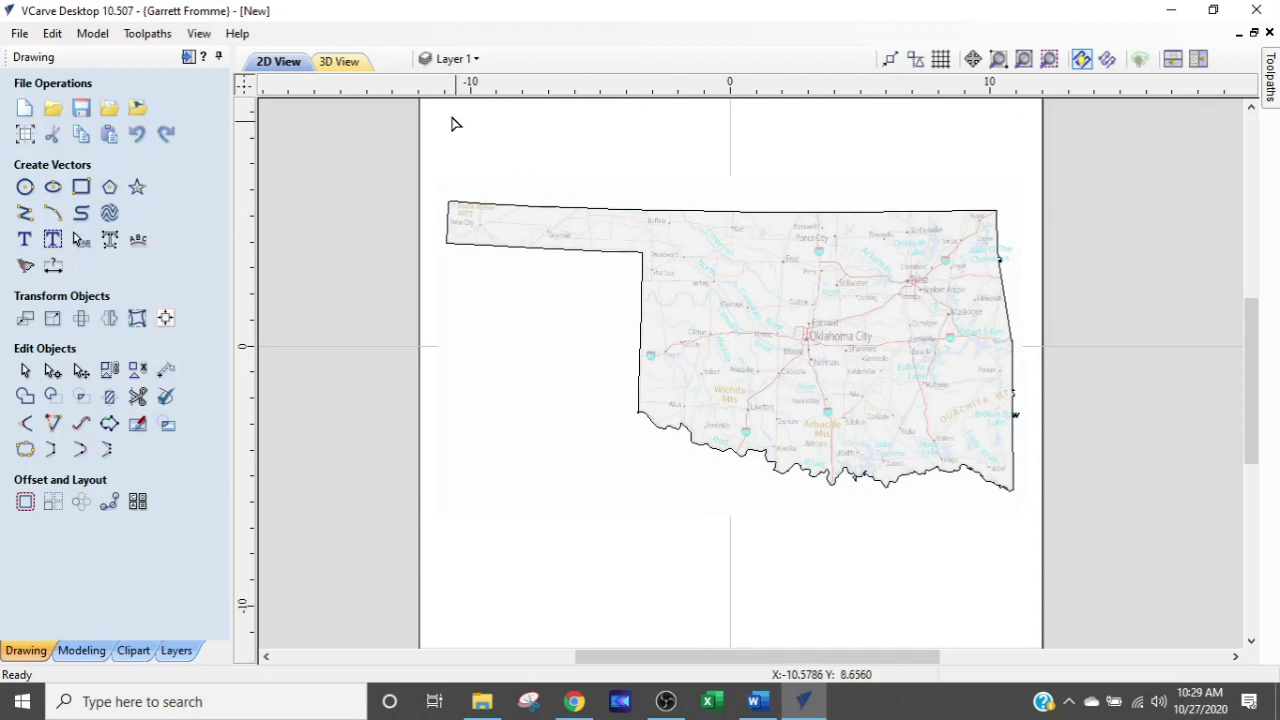
Hide the Bitmap Layer again to work on the southeastern part of the outline alone
click(446, 60)
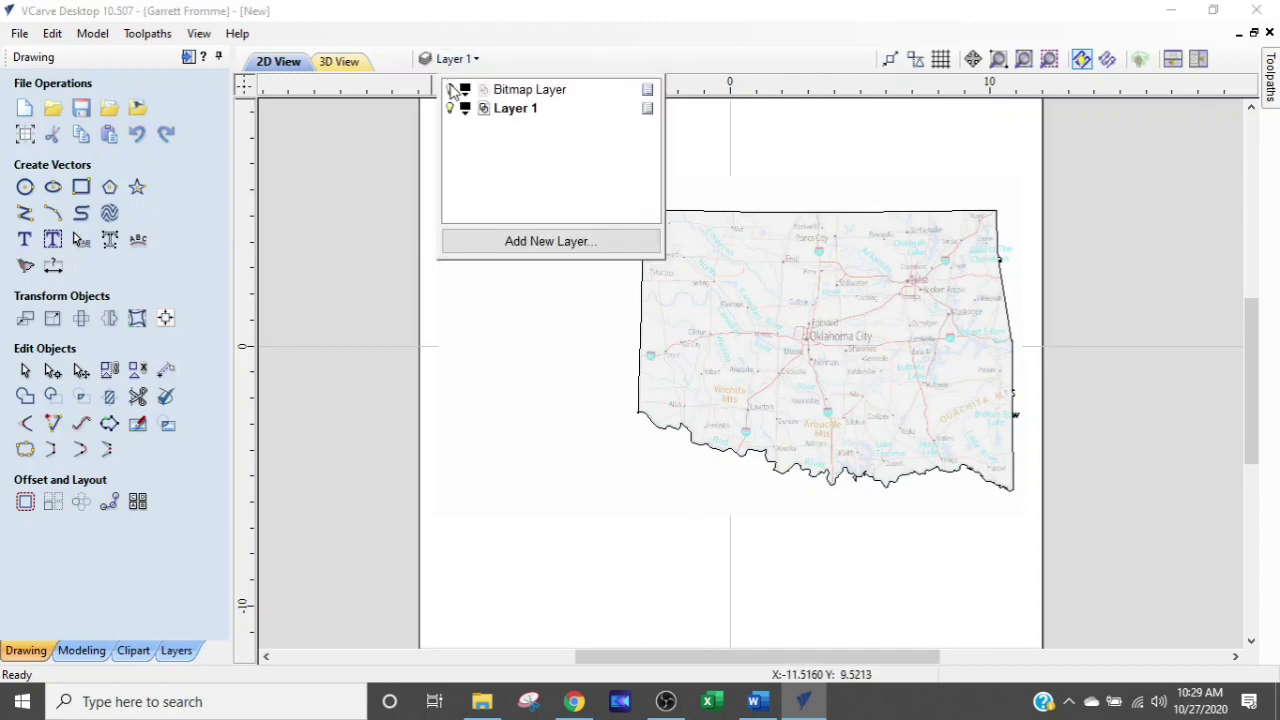
click(451, 89)
middle_drag(997, 366, 806, 377)
scroll(812, 459, up, 2)
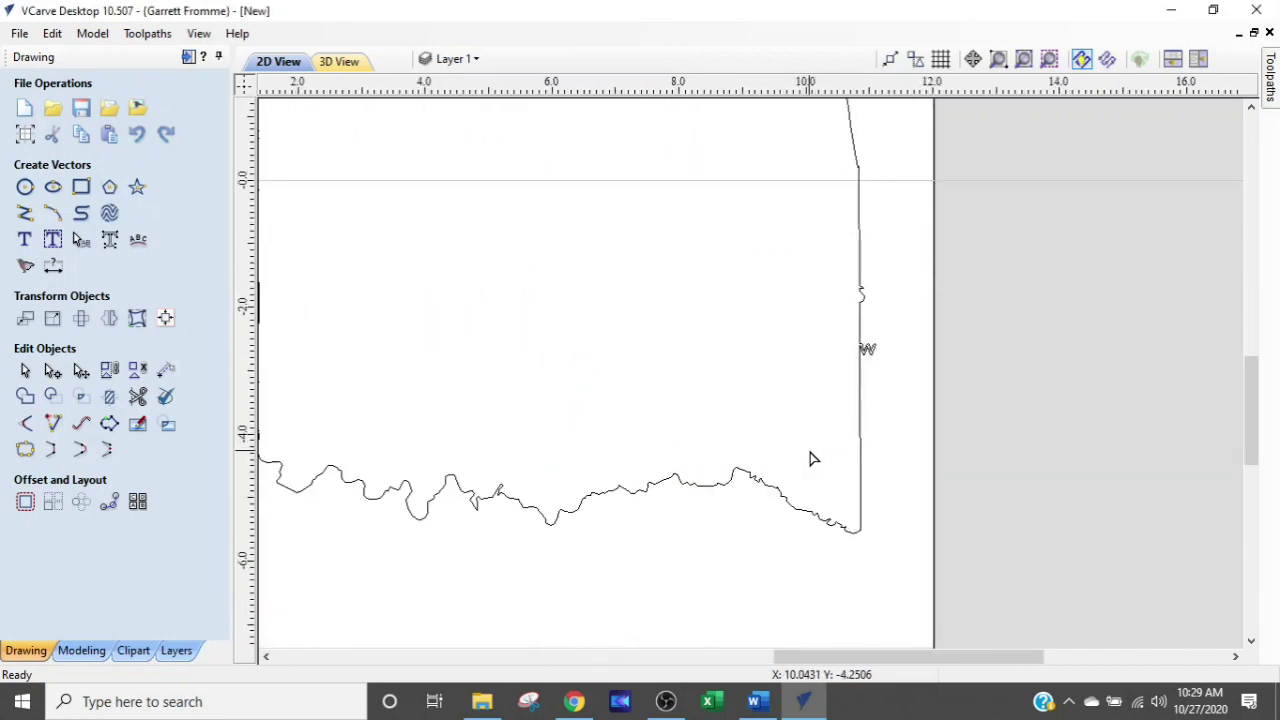
scroll(812, 459, up, 1)
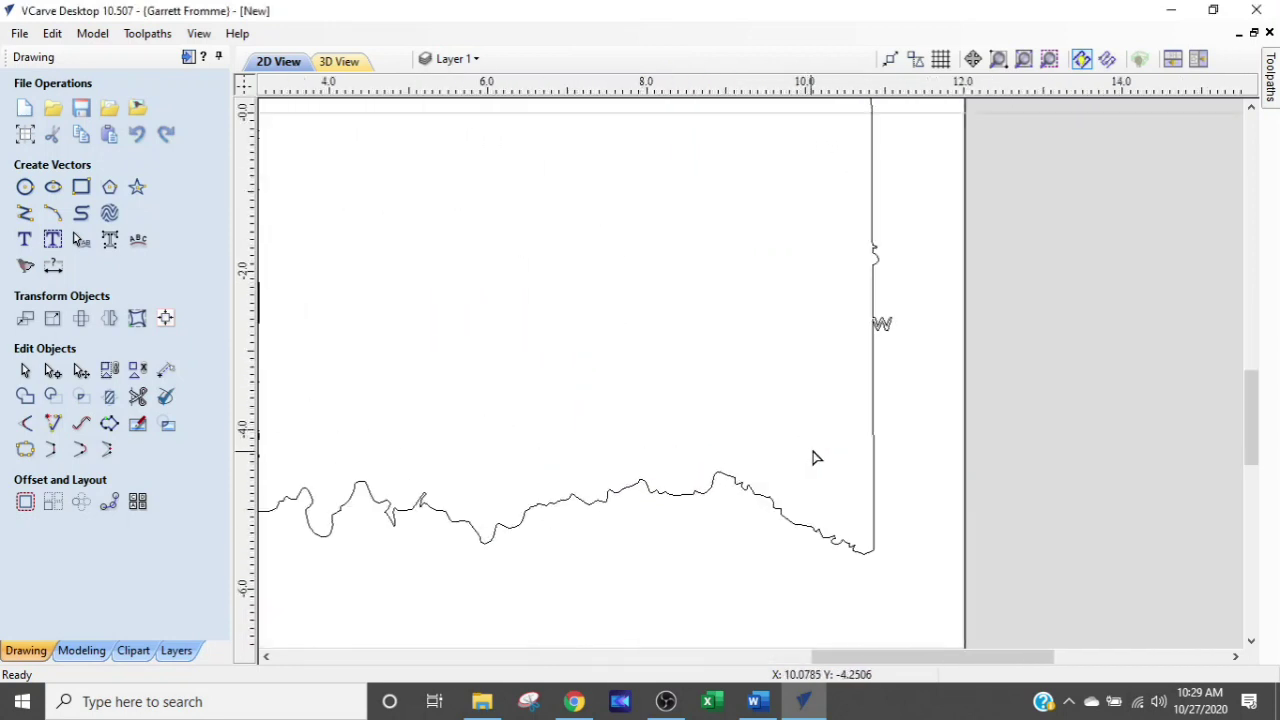
Delete the outline nodes forming the stray S and W on the eastern border's lower straight stretch
click(874, 457)
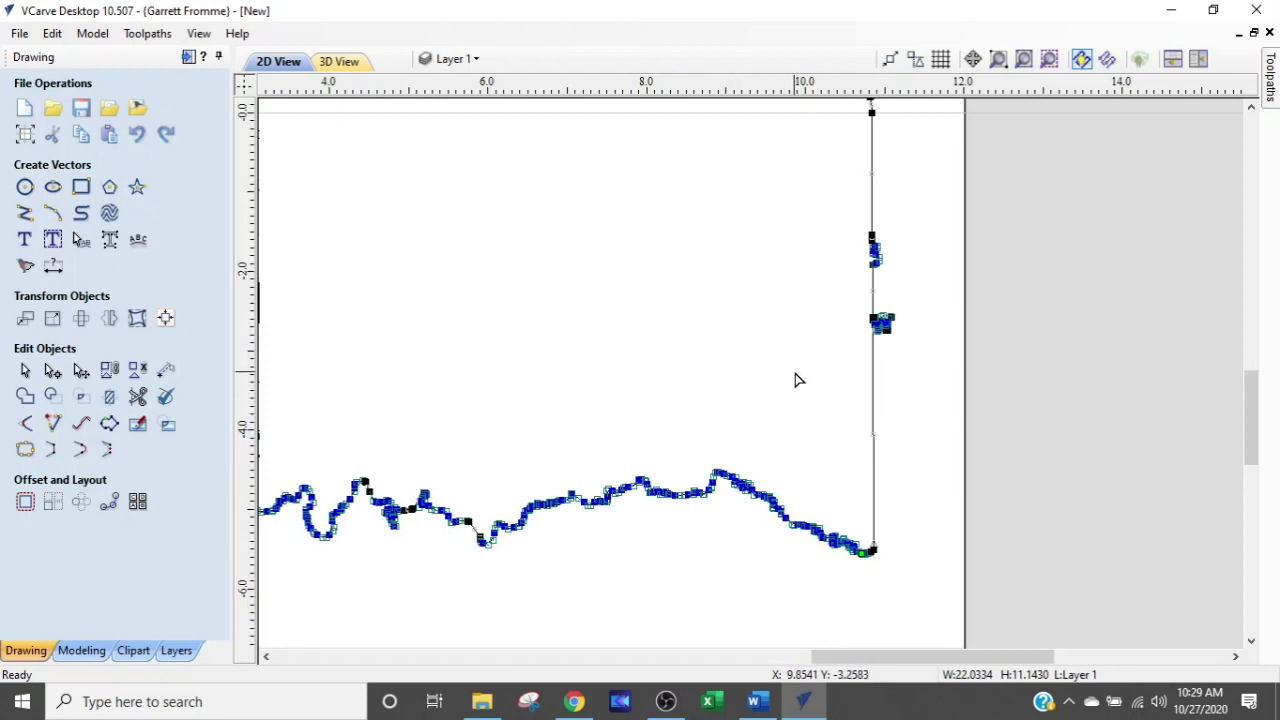
drag(795, 372, 951, 205)
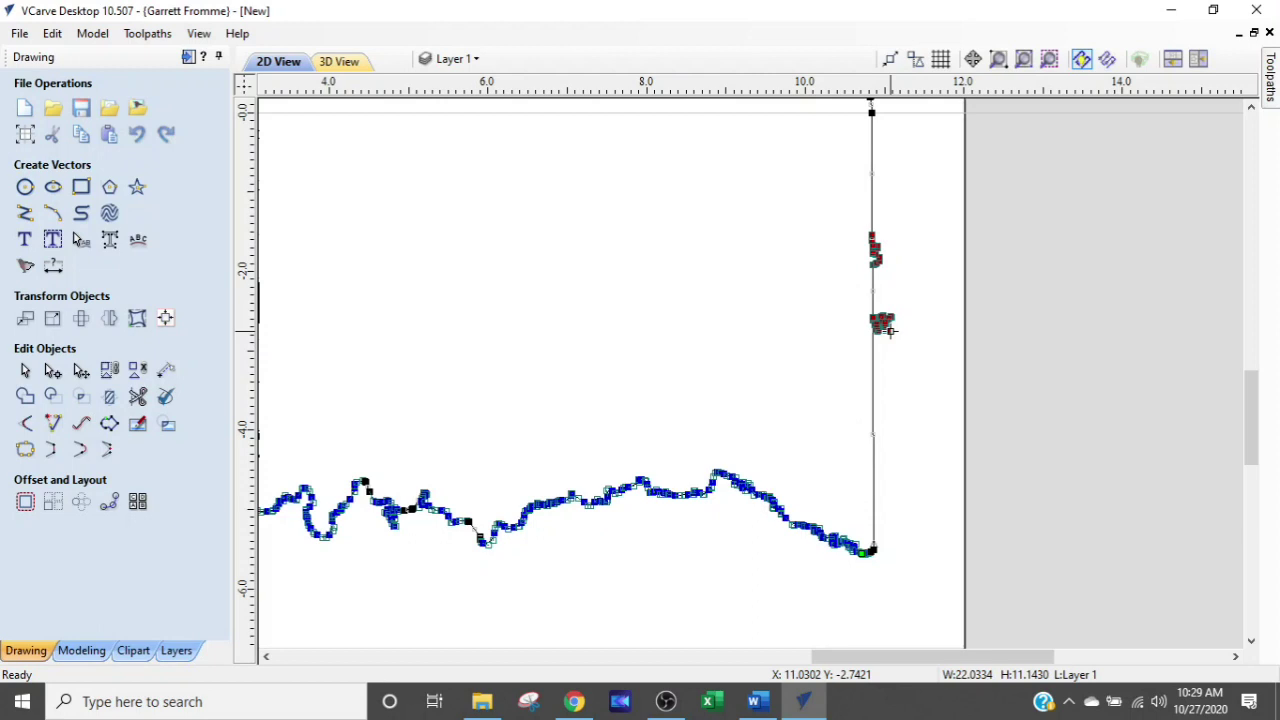
key(Delete)
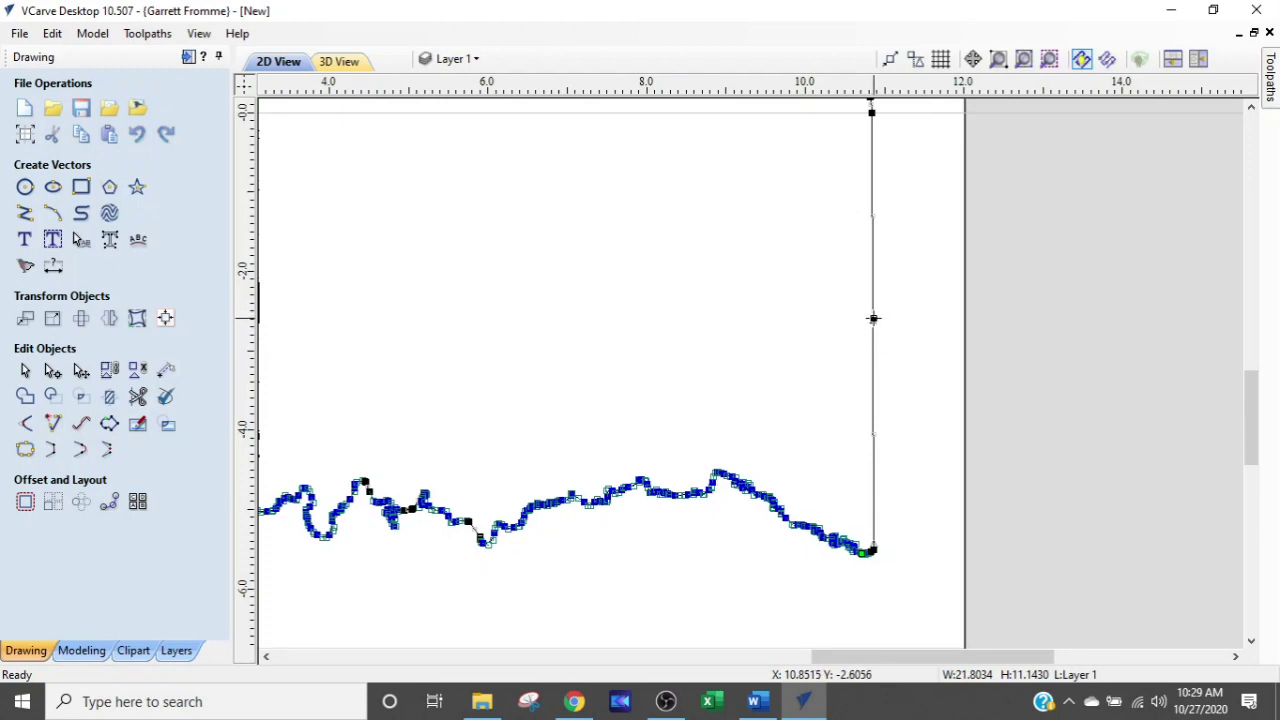
Delete the stray node midway down the lower eastern border and the extra nodes just above its bend
scroll(843, 309, up, 3)
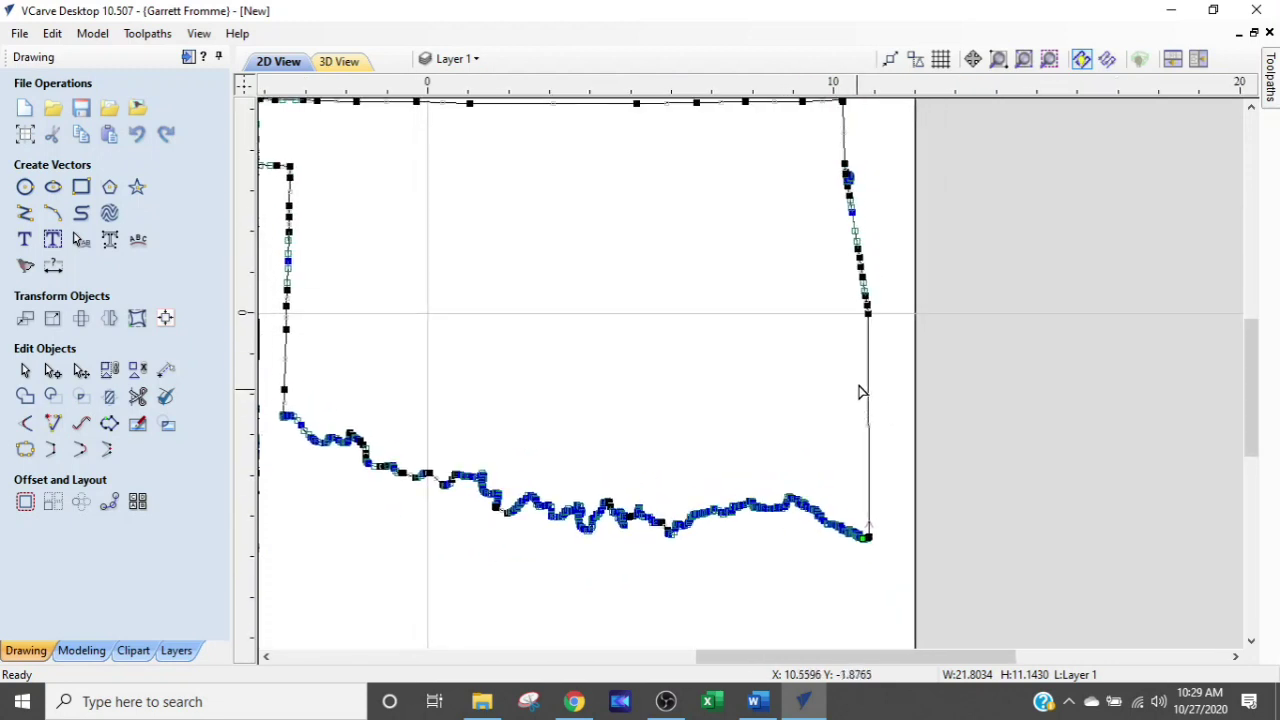
scroll(868, 288, up, 2)
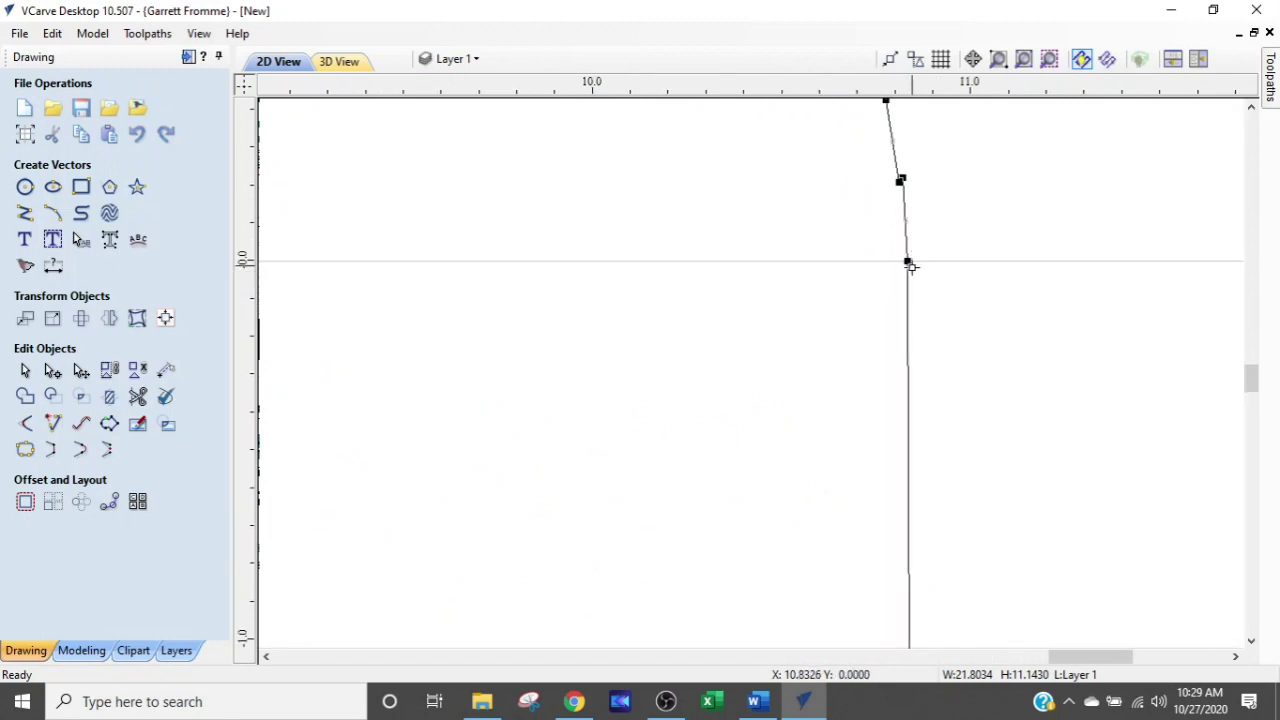
scroll(898, 252, down, 1)
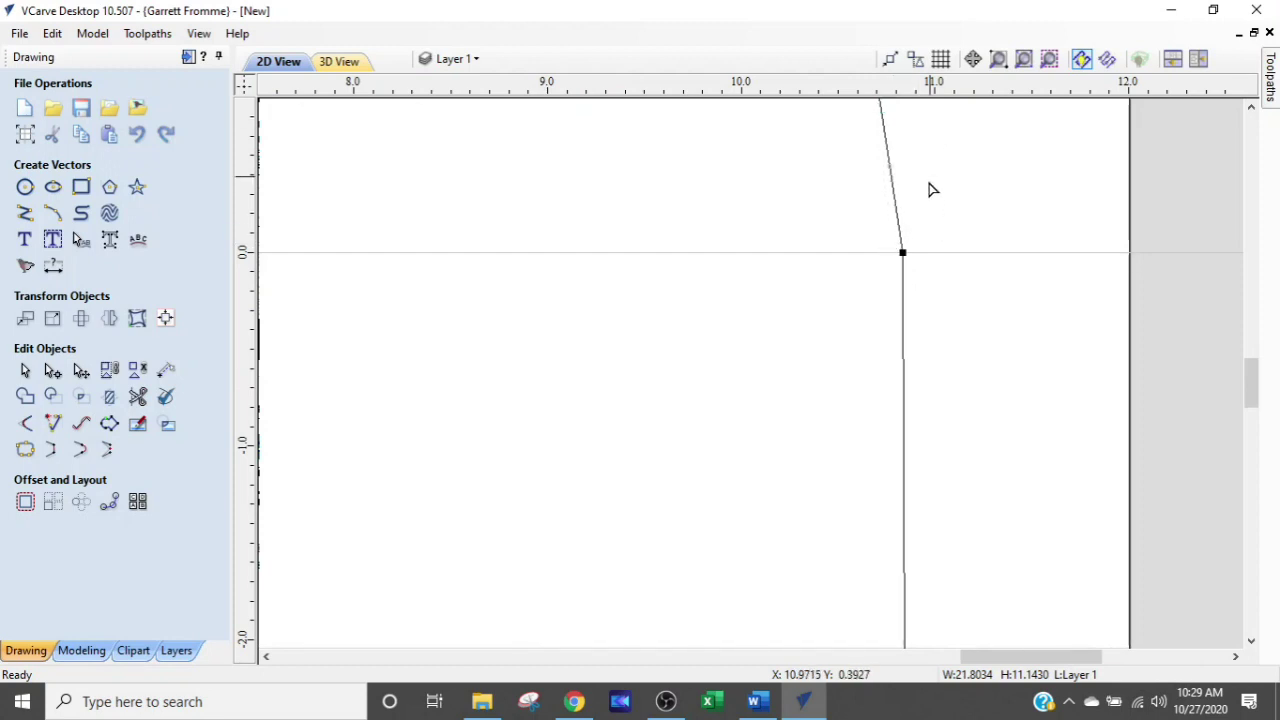
Delete the nodes forming the stray letter and the small segments below it on the slanted part of the eastern border
scroll(914, 217, down, 2)
middle_drag(826, 201, 849, 391)
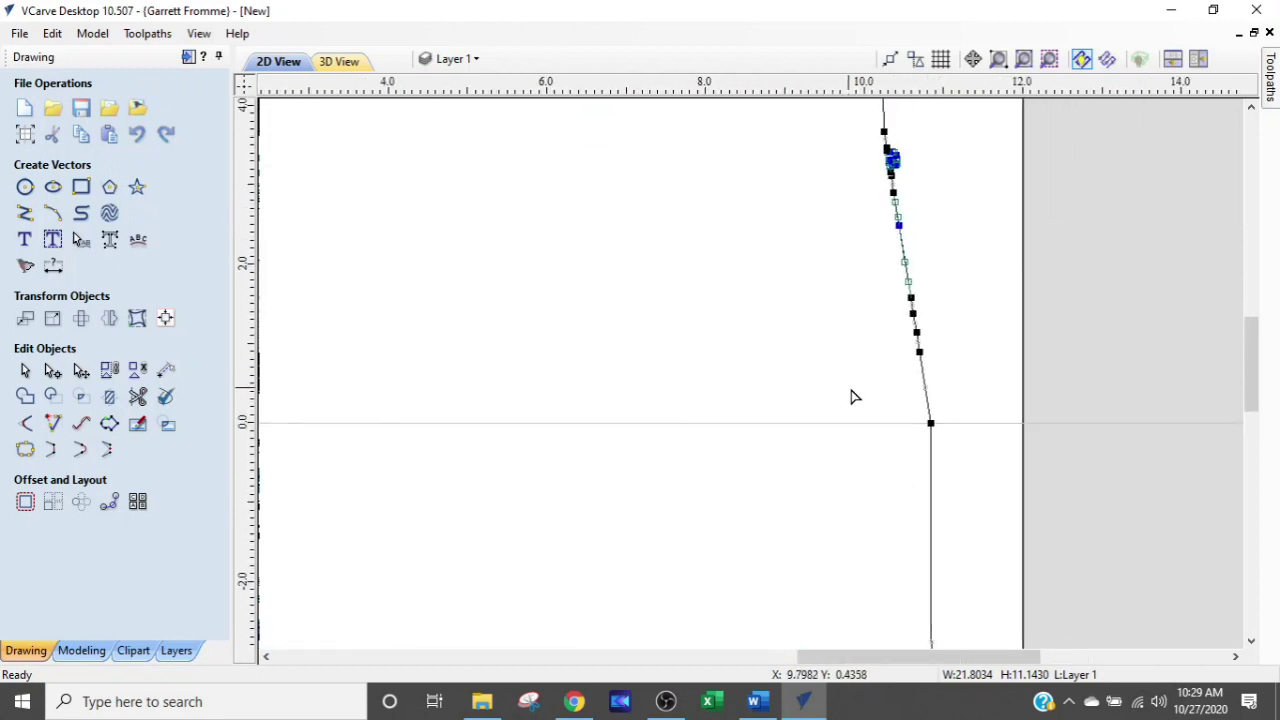
middle_drag(837, 240, 866, 459)
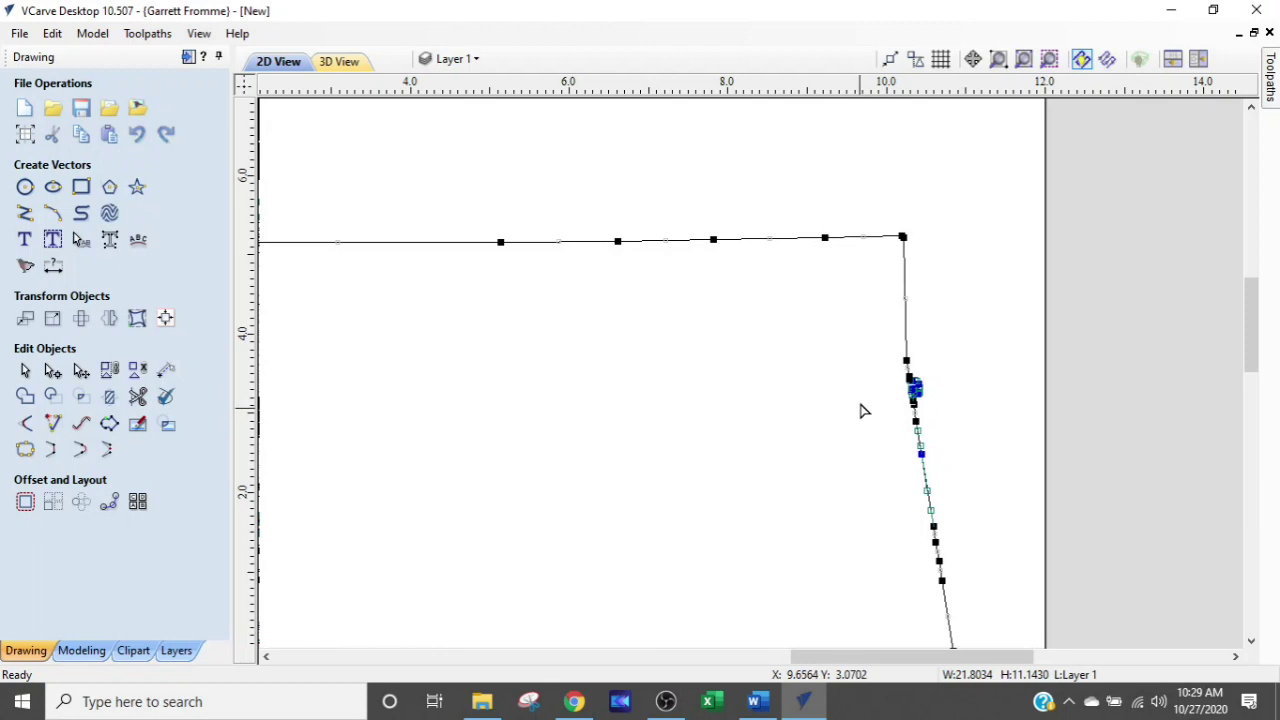
middle_drag(863, 380, 773, 245)
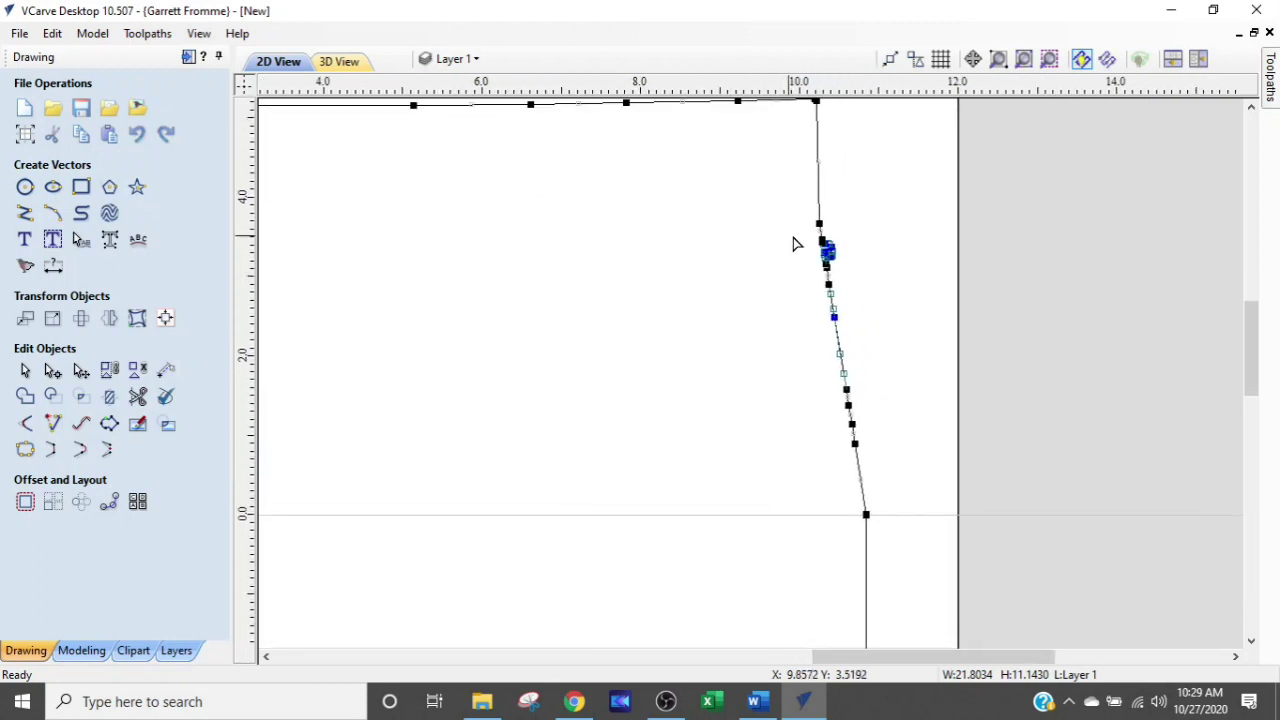
scroll(812, 224, up, 2)
scroll(812, 224, up, 2)
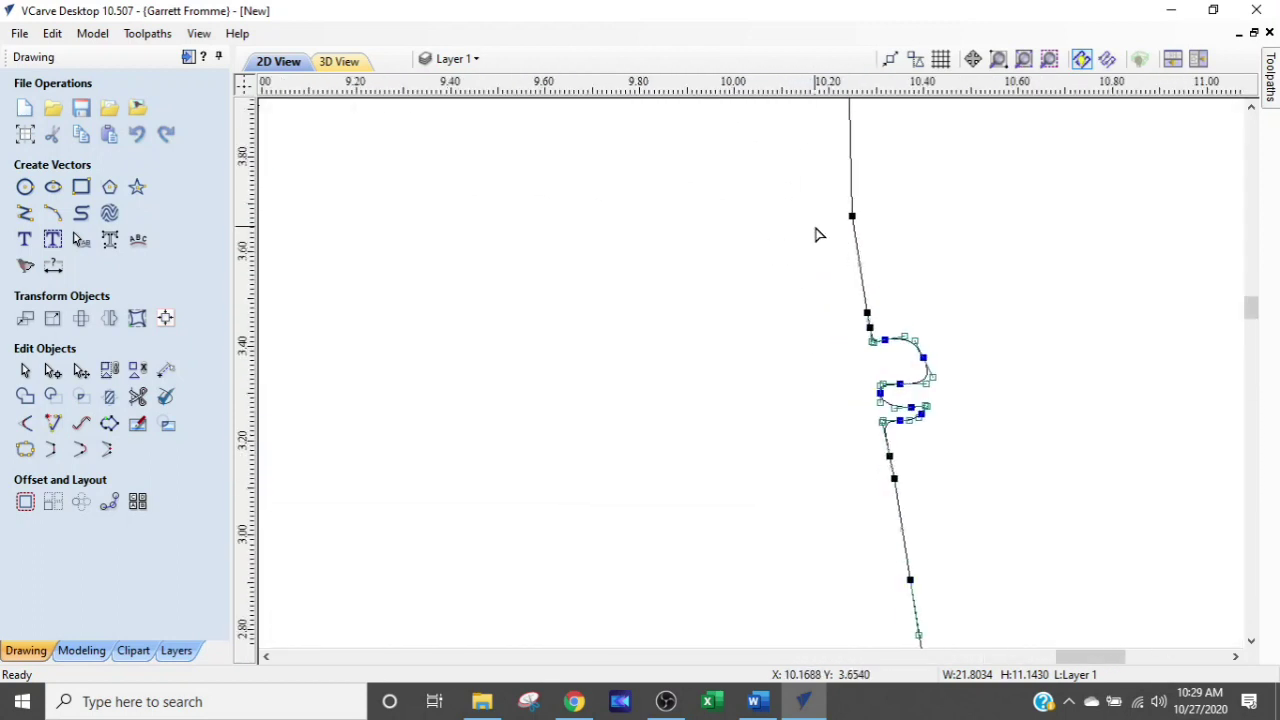
scroll(816, 235, down, 2)
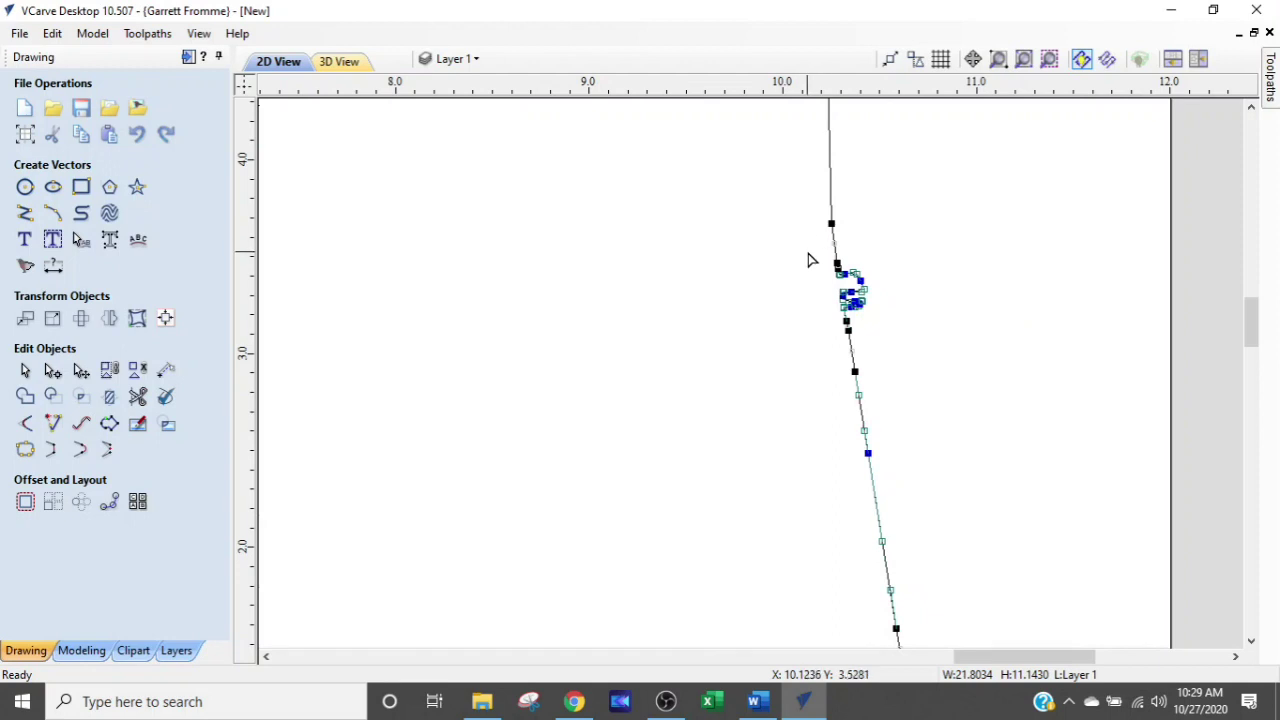
scroll(810, 258, down, 1)
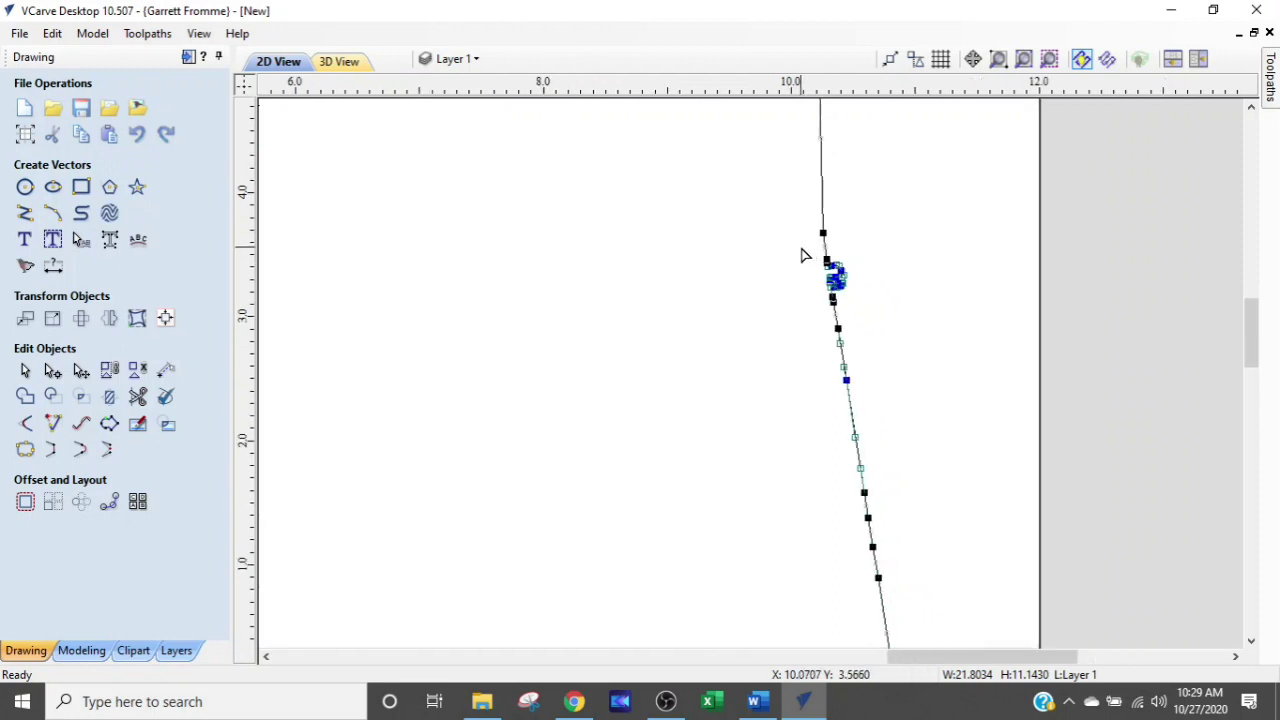
drag(801, 250, 949, 620)
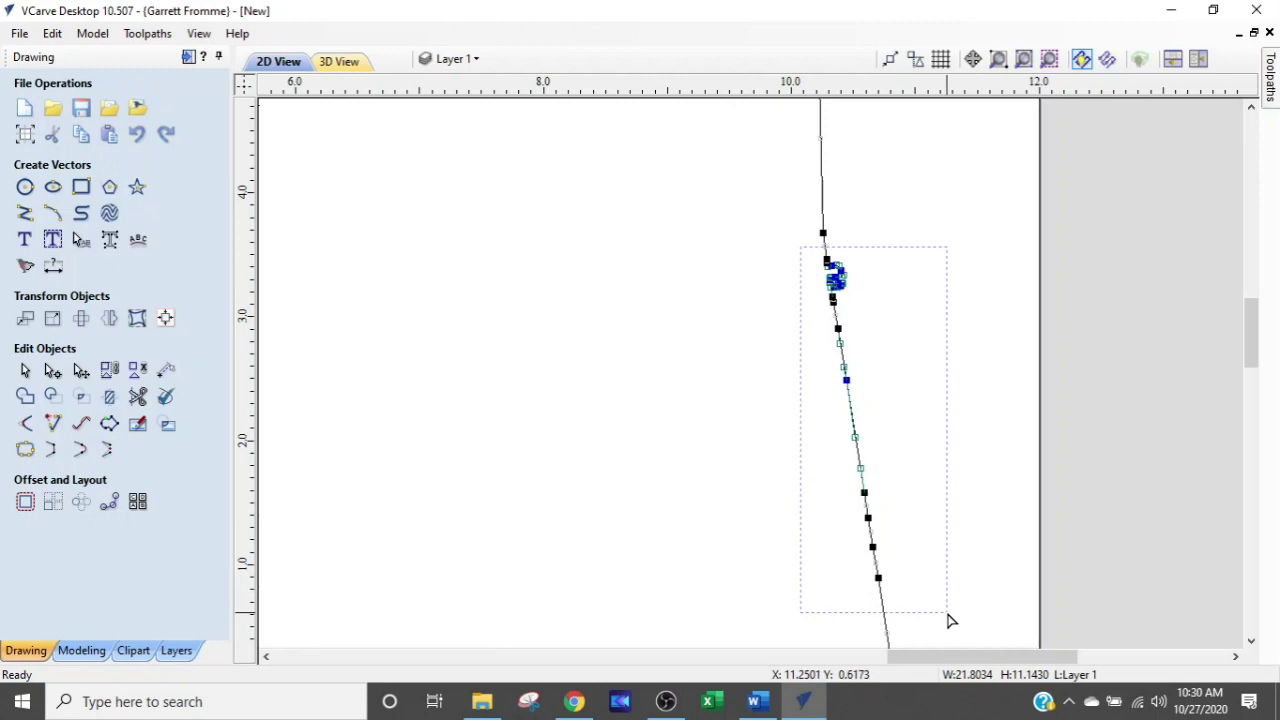
drag(950, 621, 950, 621)
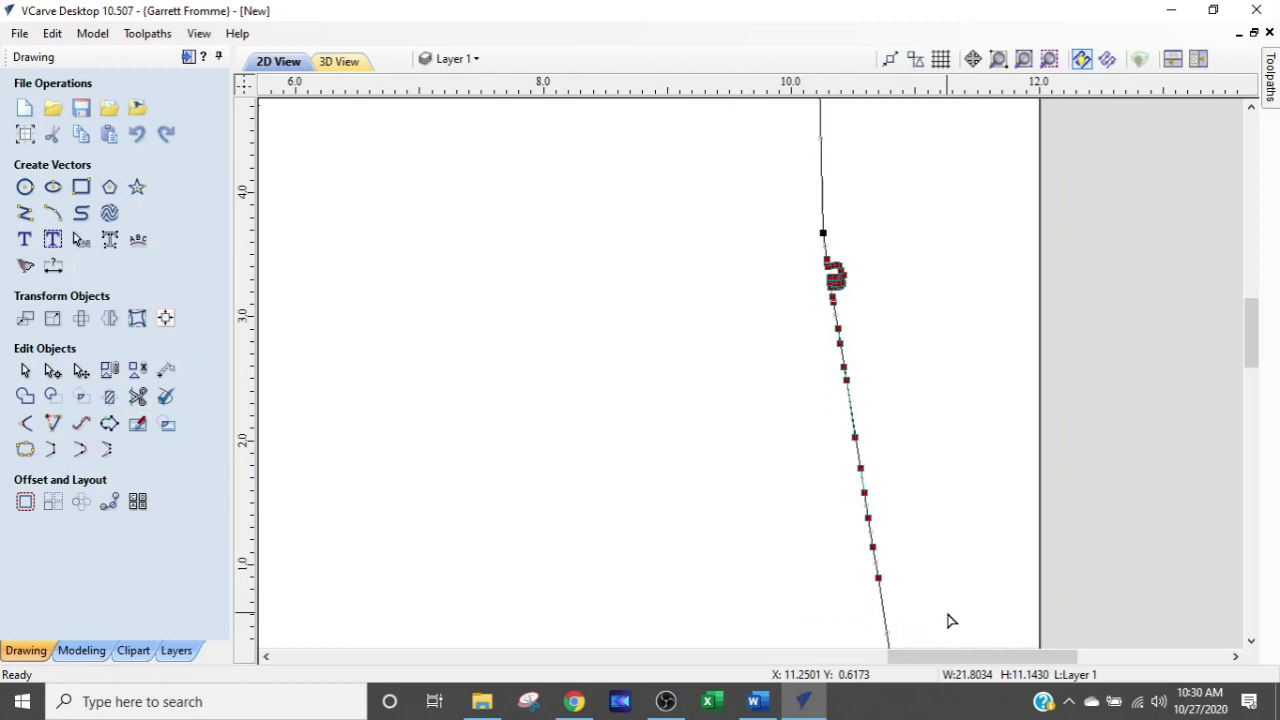
key(Delete)
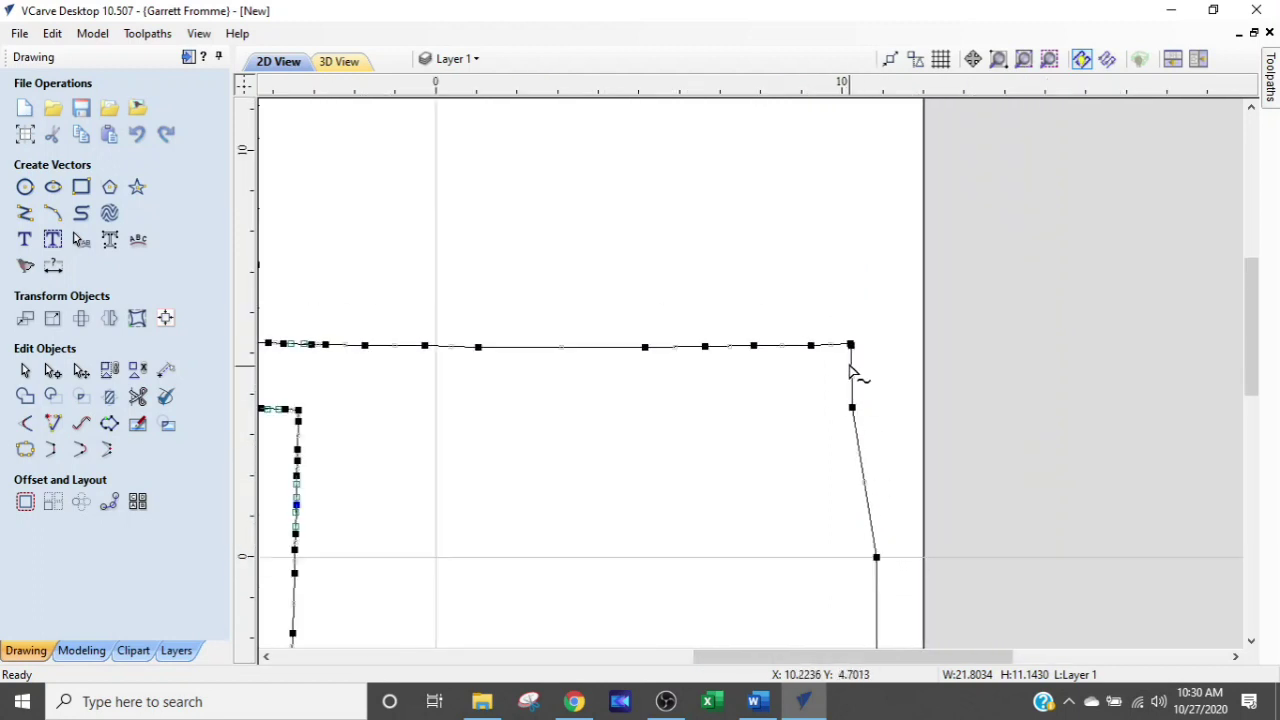
Delete the intermediate nodes on the western border between the panhandle's inner corner and the river
scroll(857, 371, up, 2)
scroll(859, 410, down, 4)
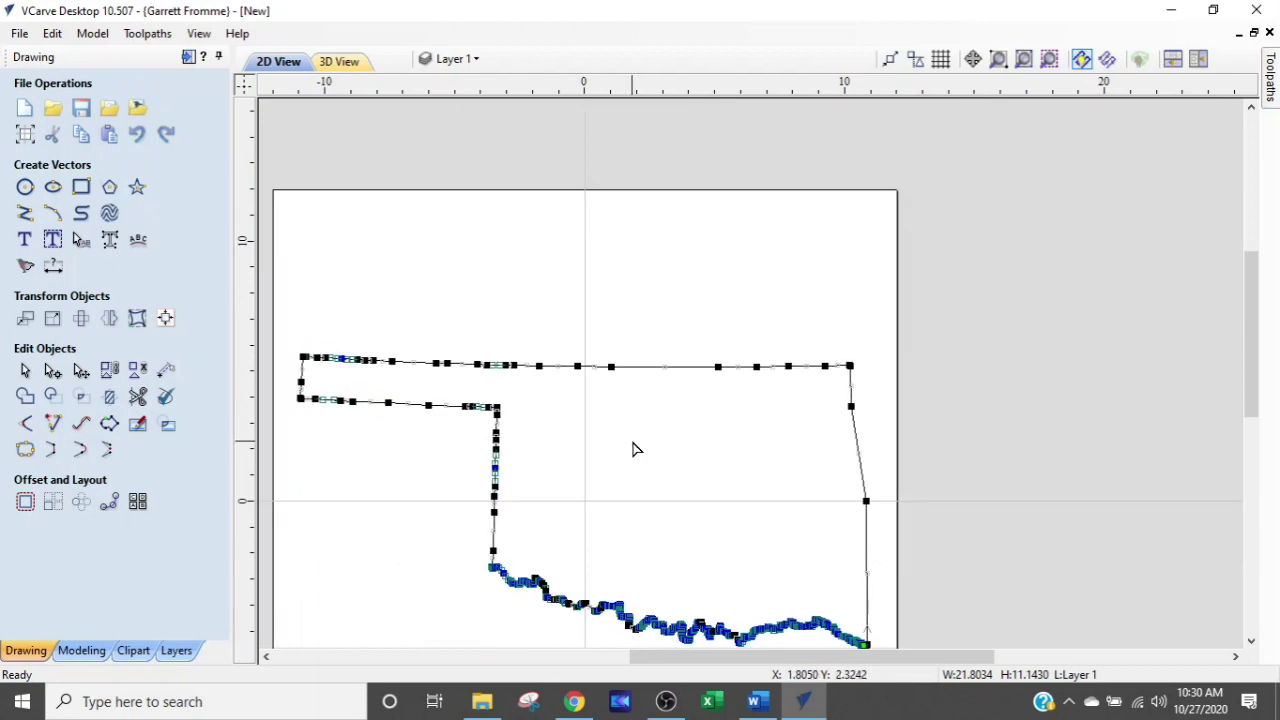
middle_drag(640, 445, 806, 414)
scroll(671, 500, up, 5)
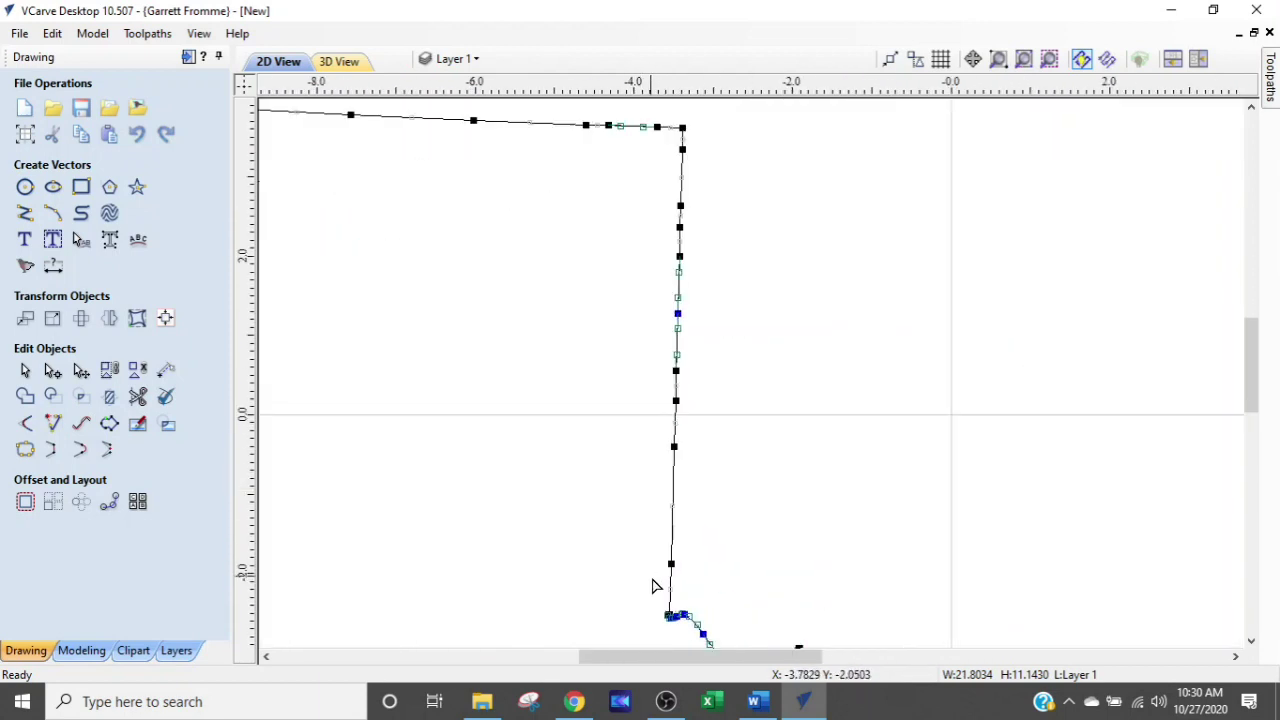
drag(700, 455, 747, 150)
key(Delete)
key(d)
Delete the middle node on the panhandle's western edge and check its southwest corner
scroll(660, 272, down, 3)
middle_drag(517, 283, 854, 354)
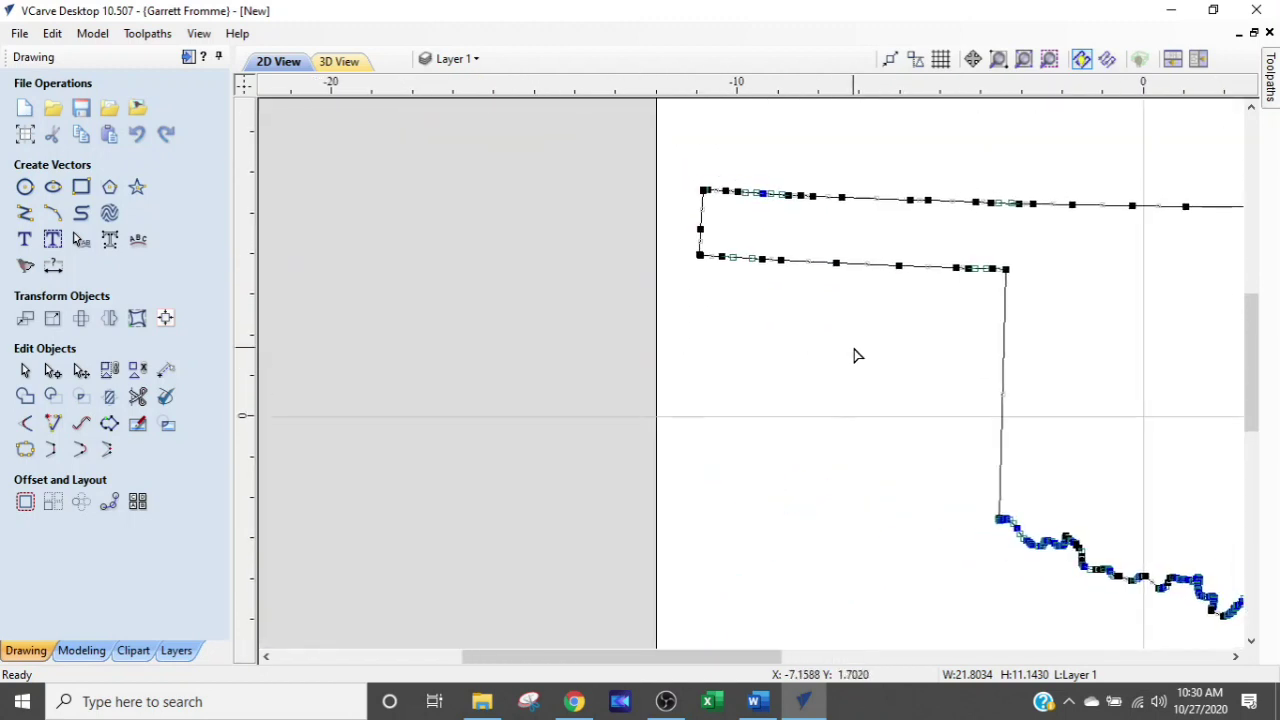
scroll(680, 229, up, 6)
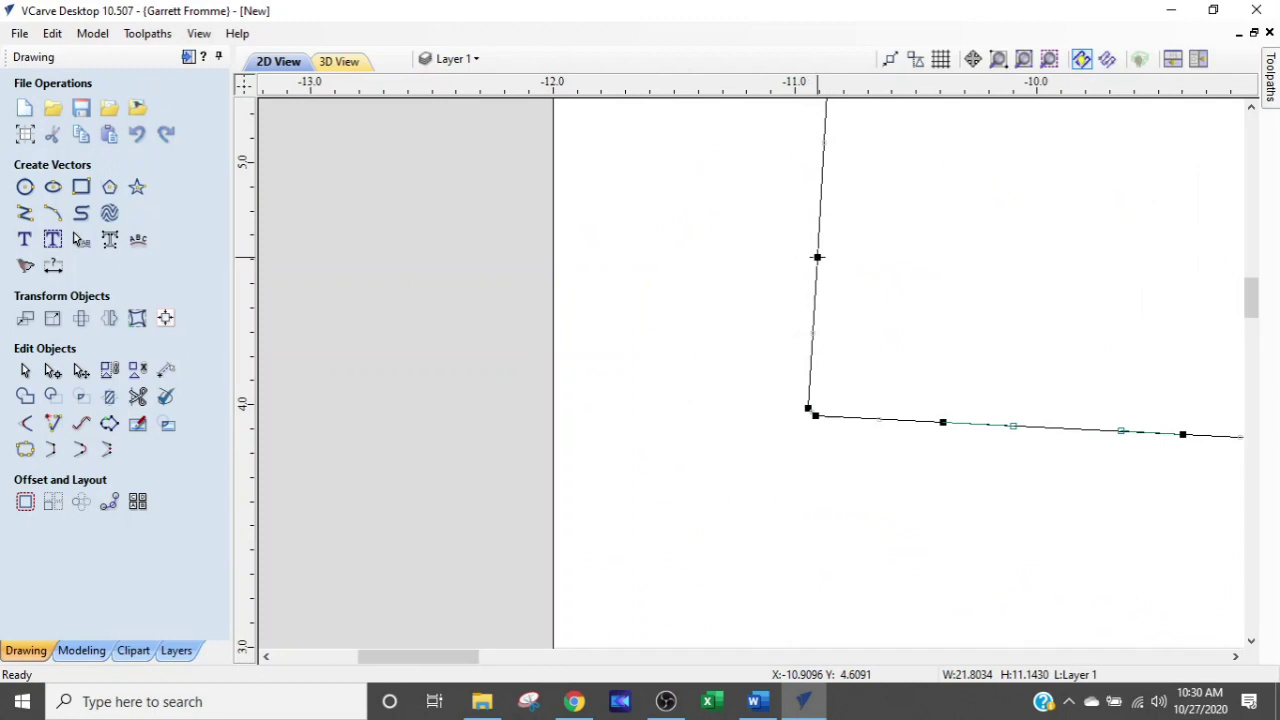
scroll(768, 454, up, 3)
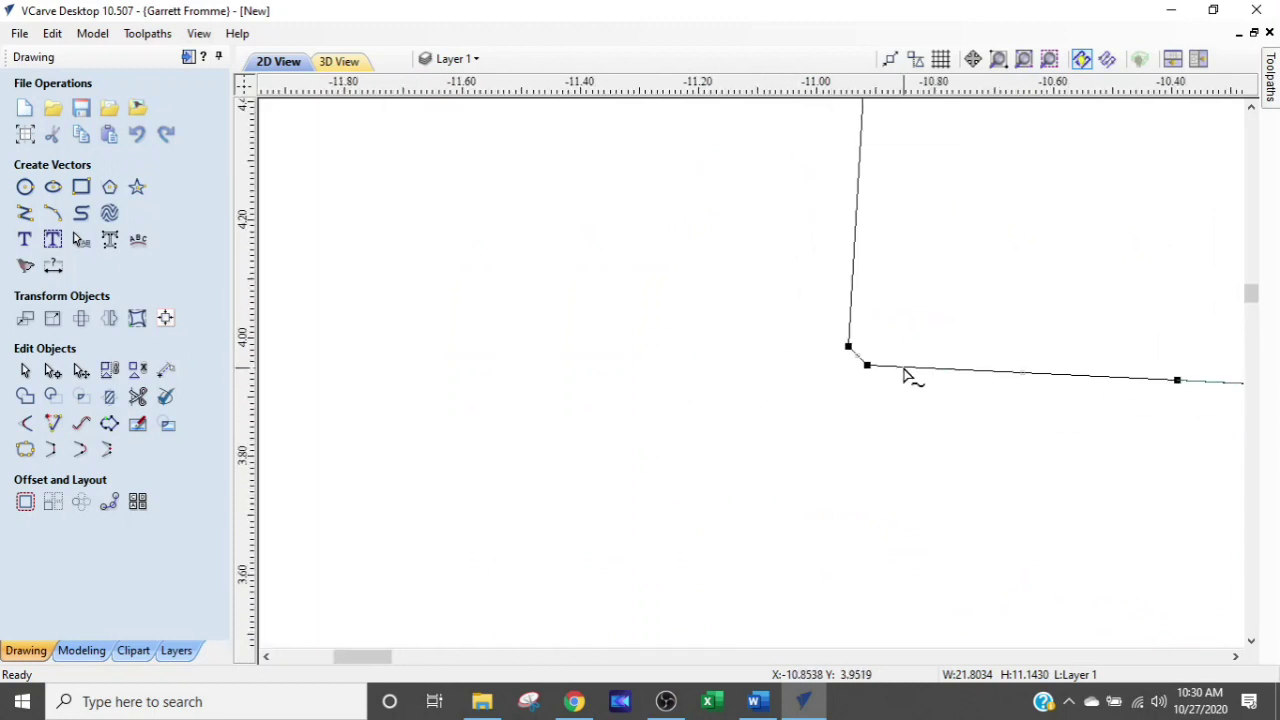
scroll(880, 364, down, 3)
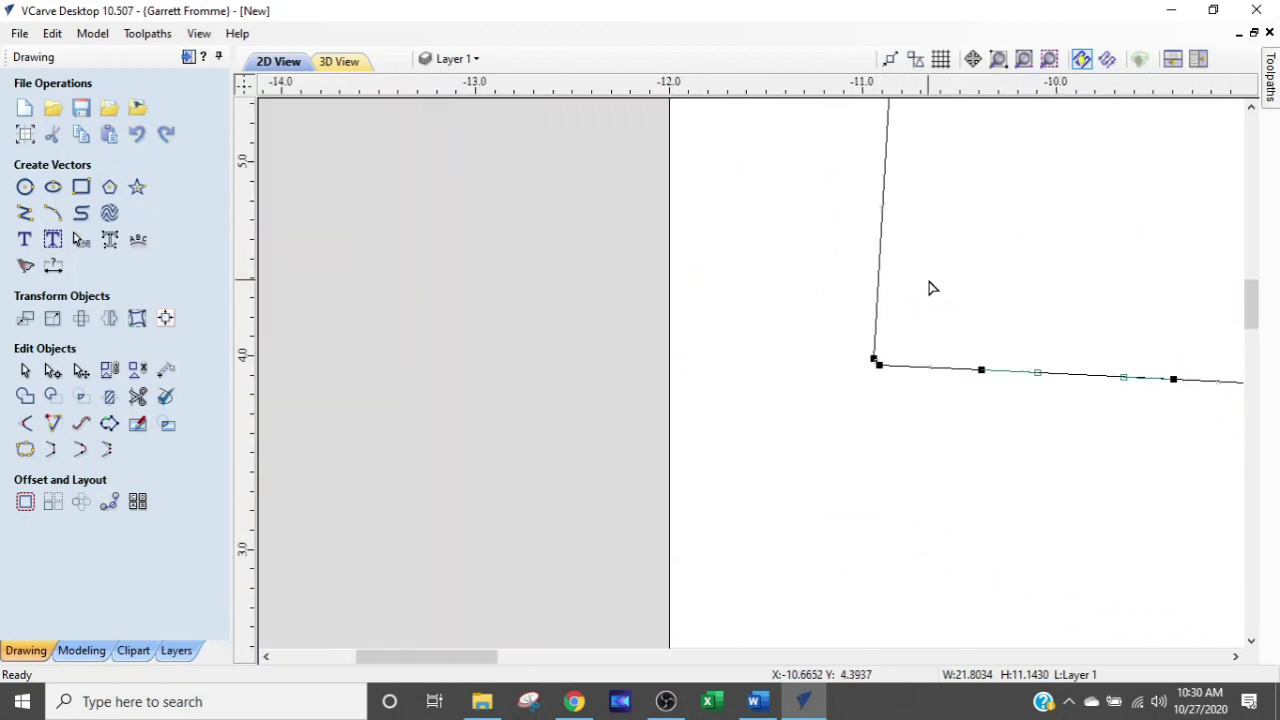
Delete the extra nodes that round off the panhandle's northwest corner
scroll(837, 474, down, 2)
scroll(818, 292, up, 4)
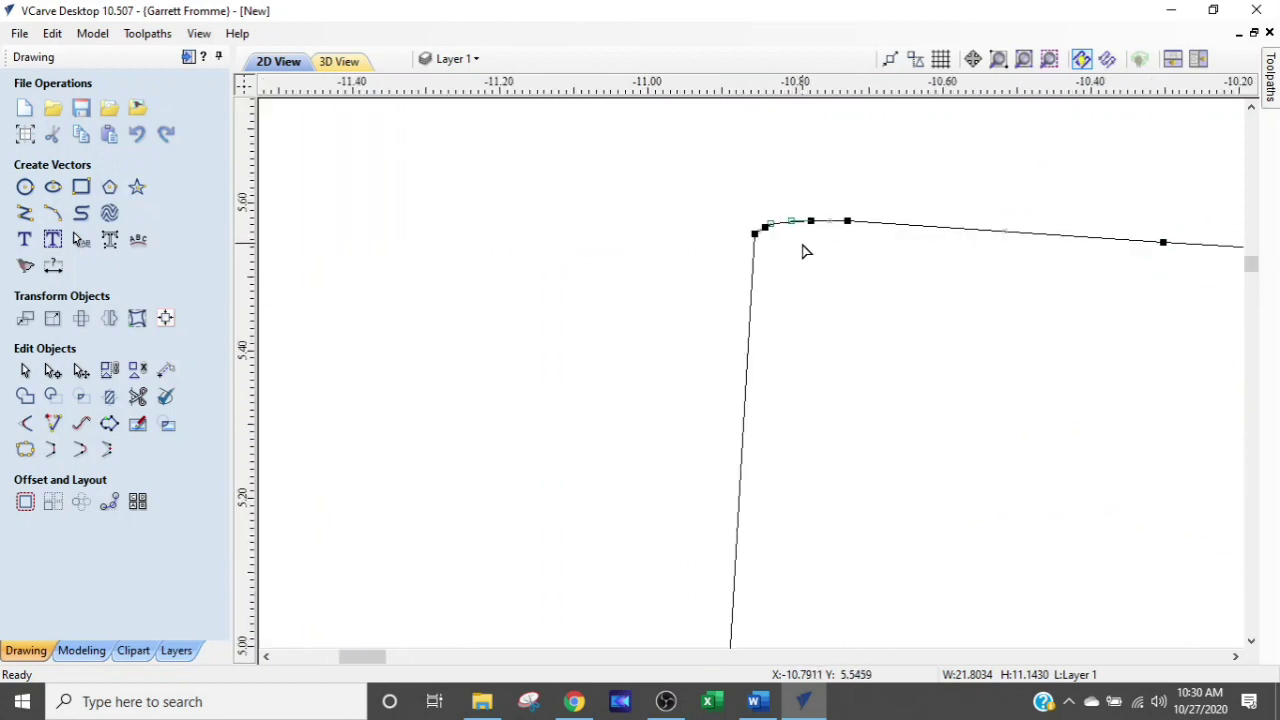
scroll(801, 251, up, 2)
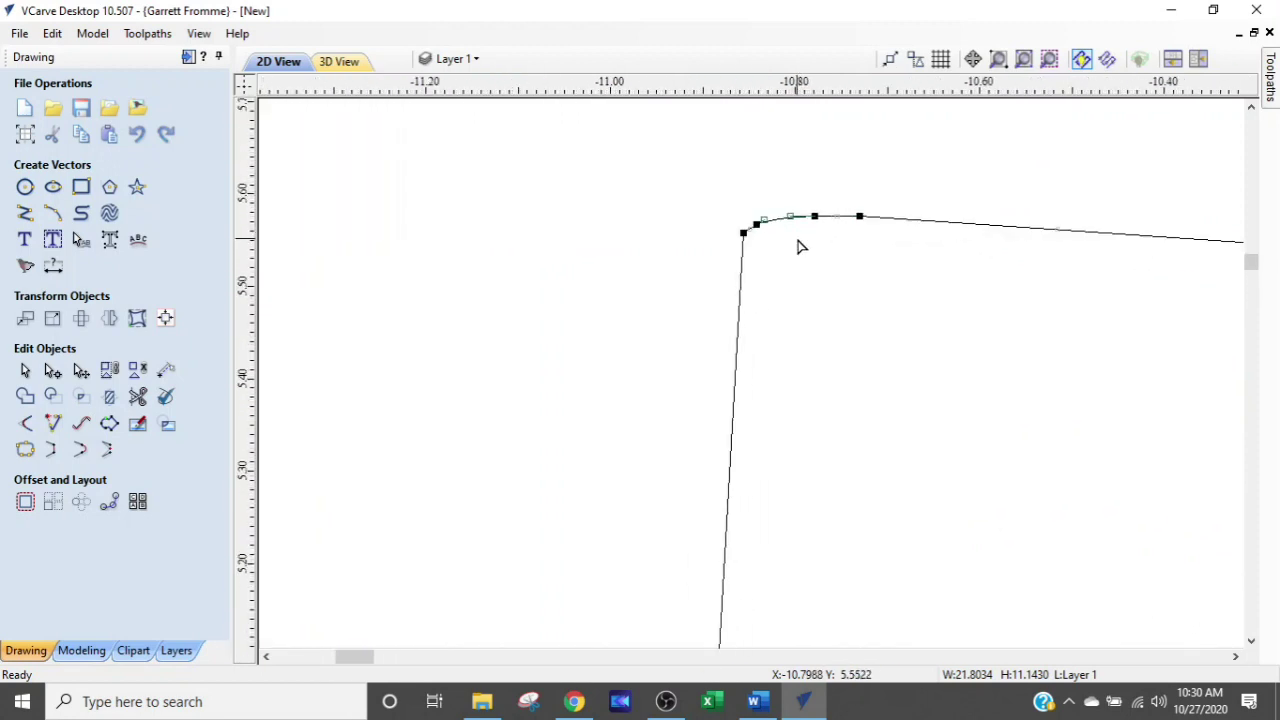
drag(798, 242, 903, 192)
key(Delete)
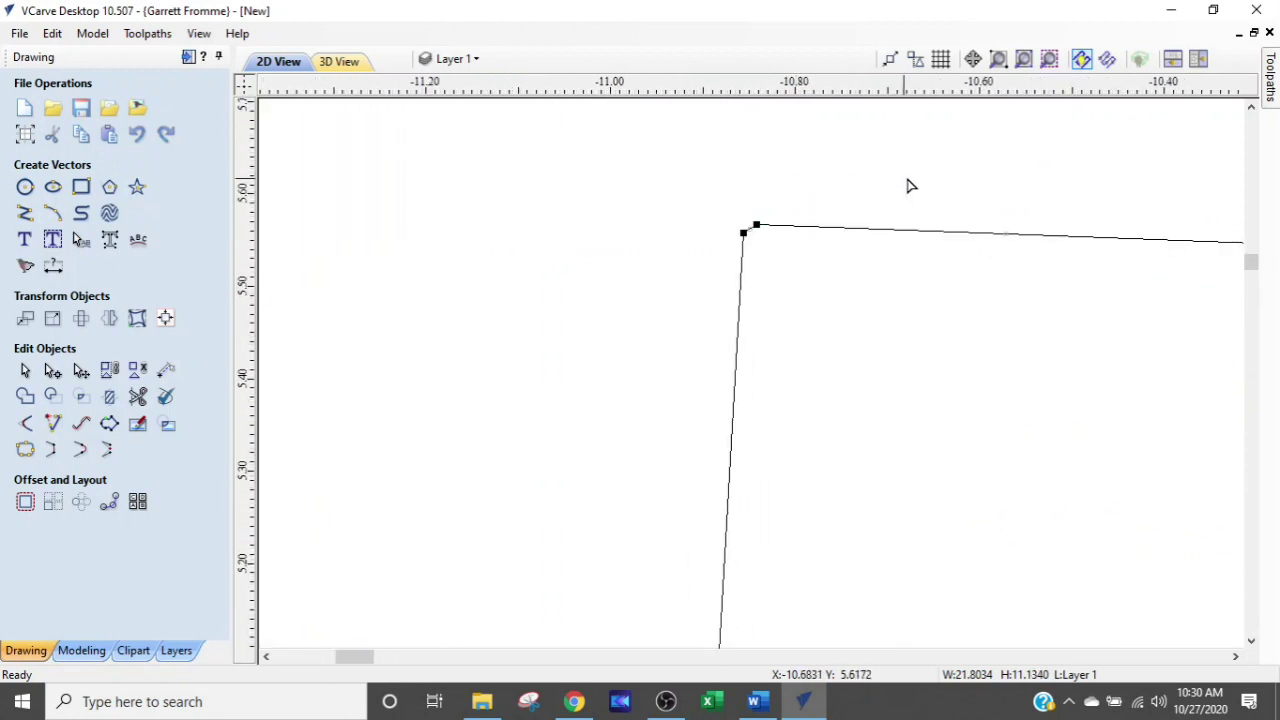
Examine the whole outline's remaining nodes, especially the dense ones along the southern river border
scroll(903, 192, down, 2)
scroll(897, 289, down, 6)
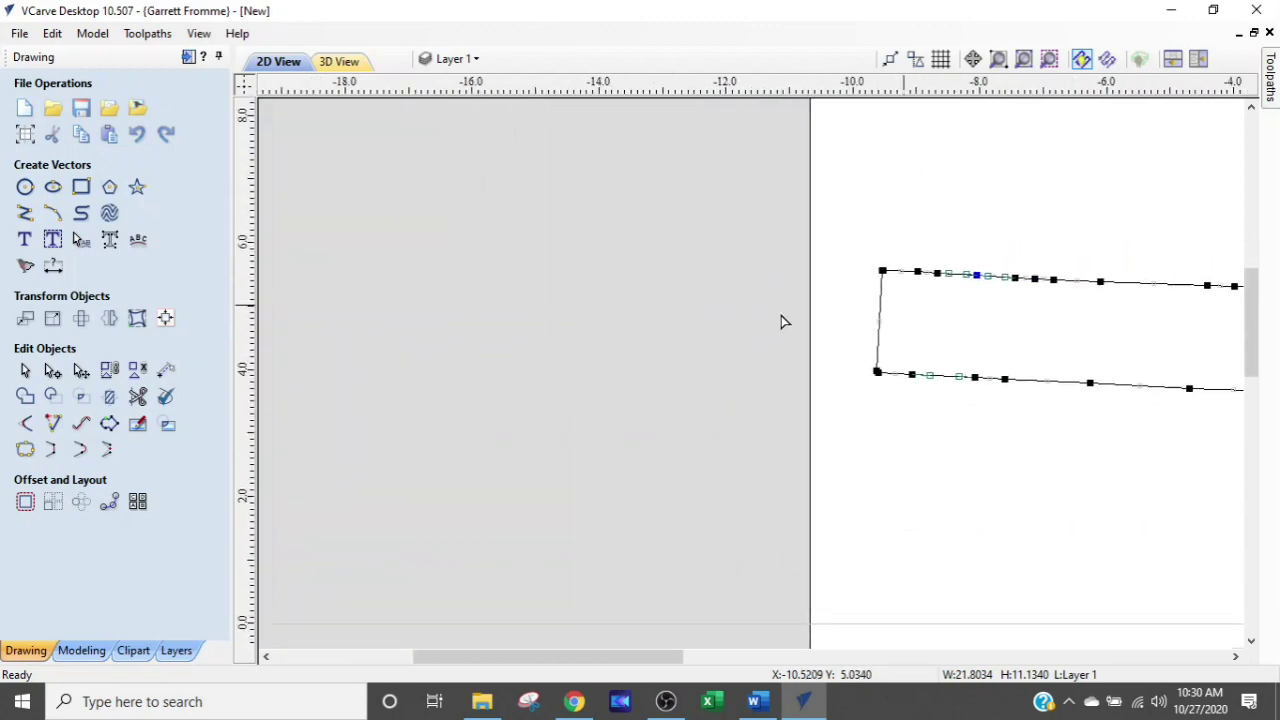
middle_drag(891, 314, 427, 262)
scroll(800, 335, down, 4)
middle_drag(966, 437, 757, 306)
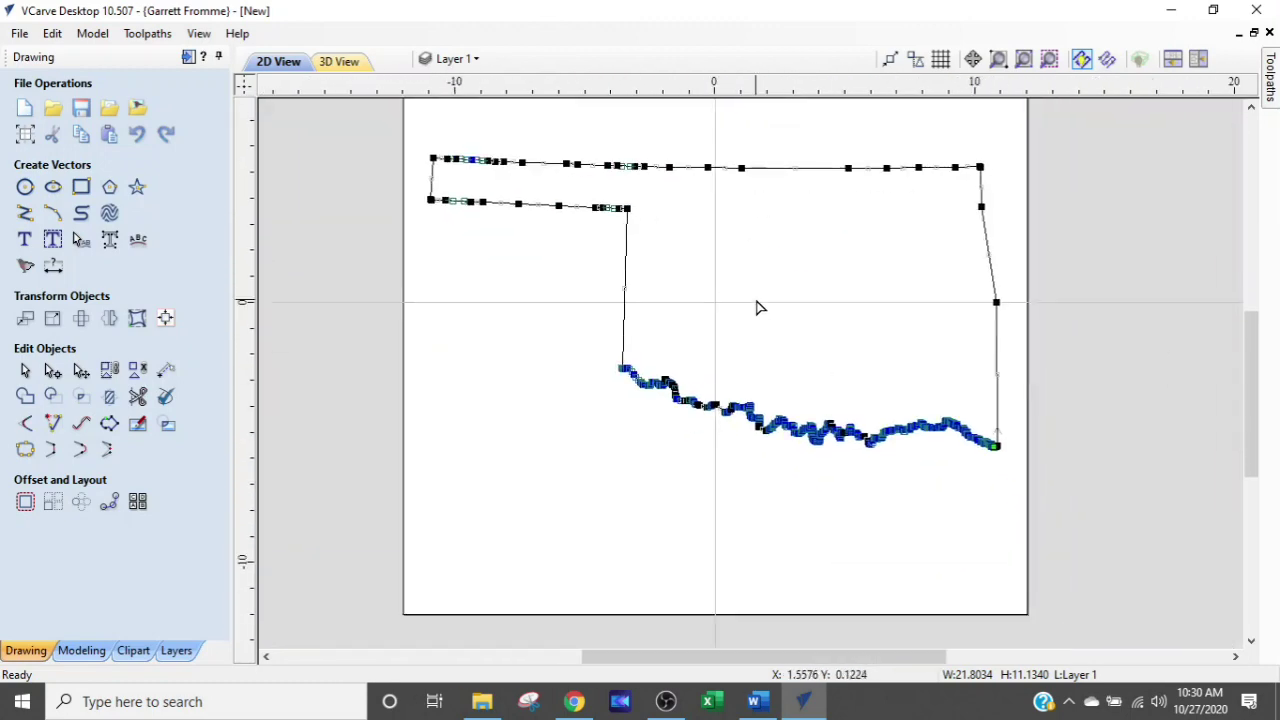
scroll(810, 505, up, 4)
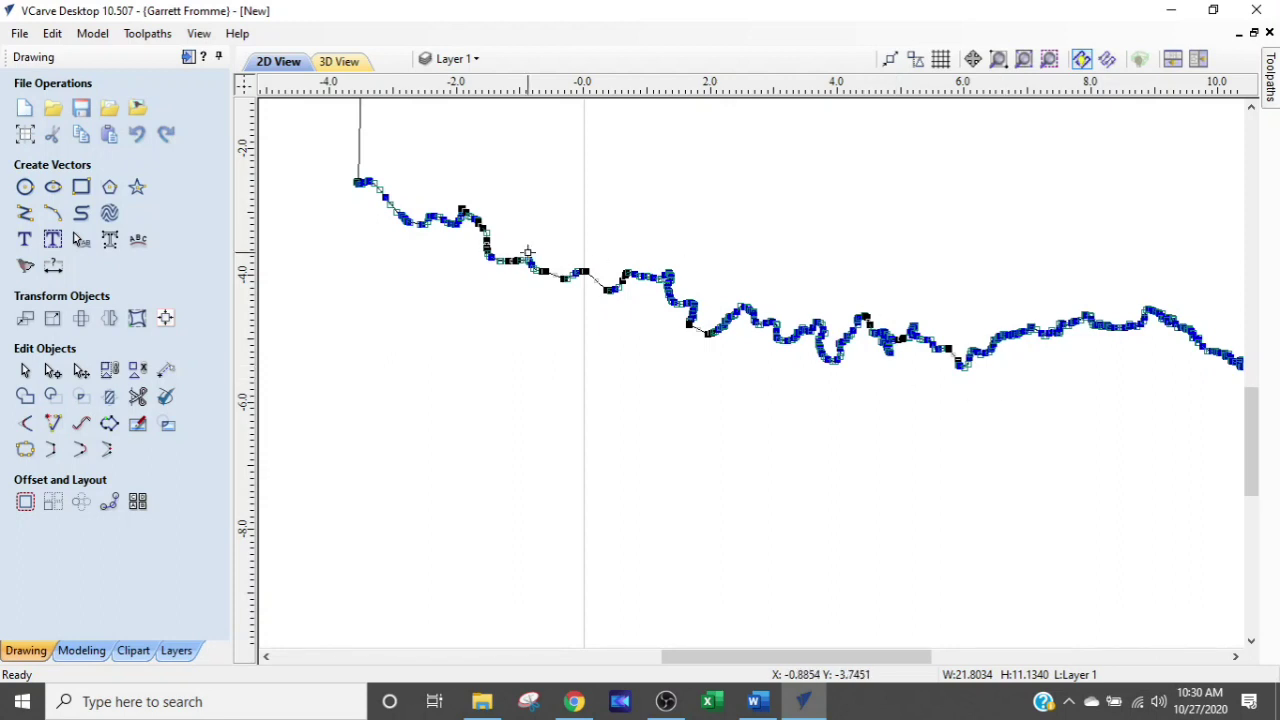
scroll(781, 270, down, 4)
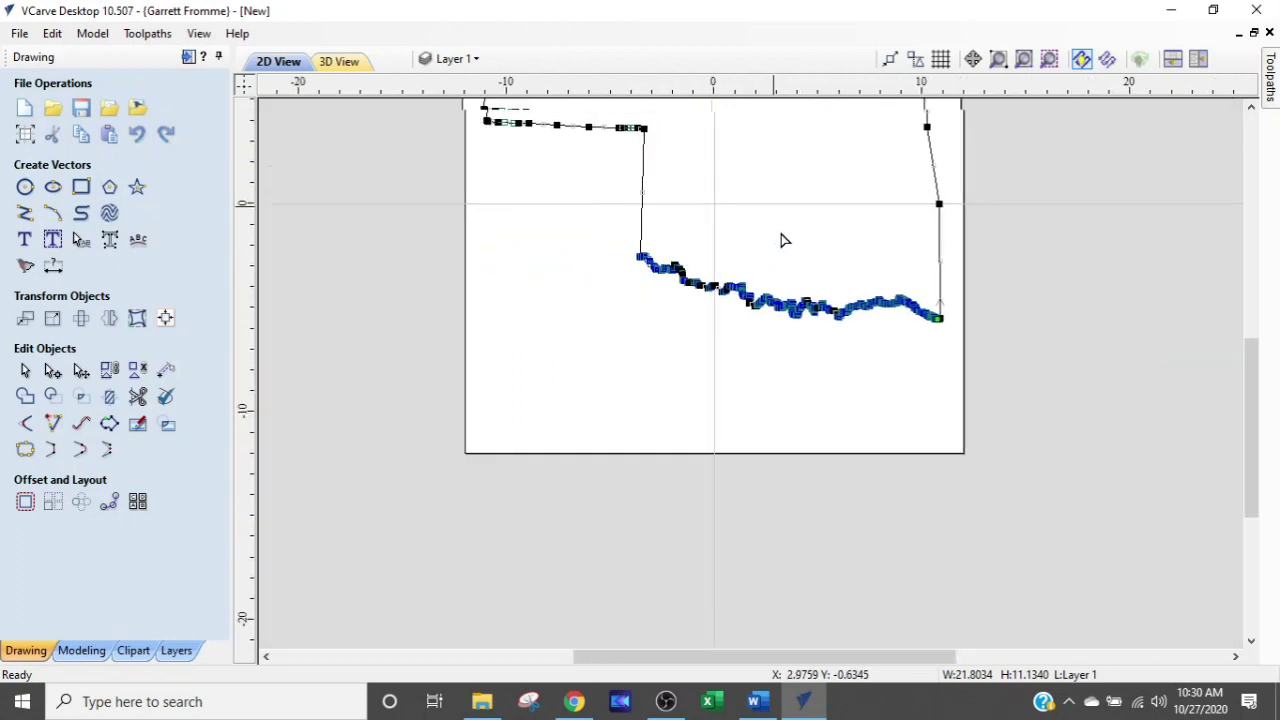
middle_drag(774, 217, 785, 358)
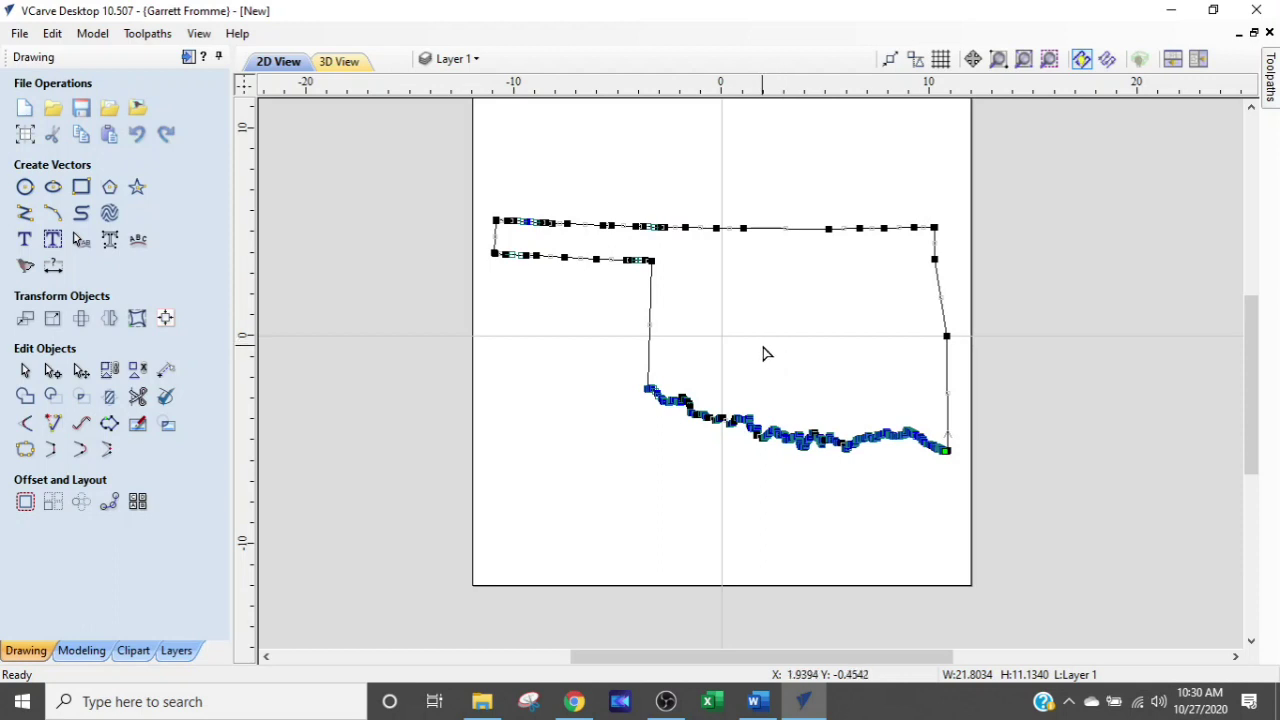
scroll(775, 448, up, 3)
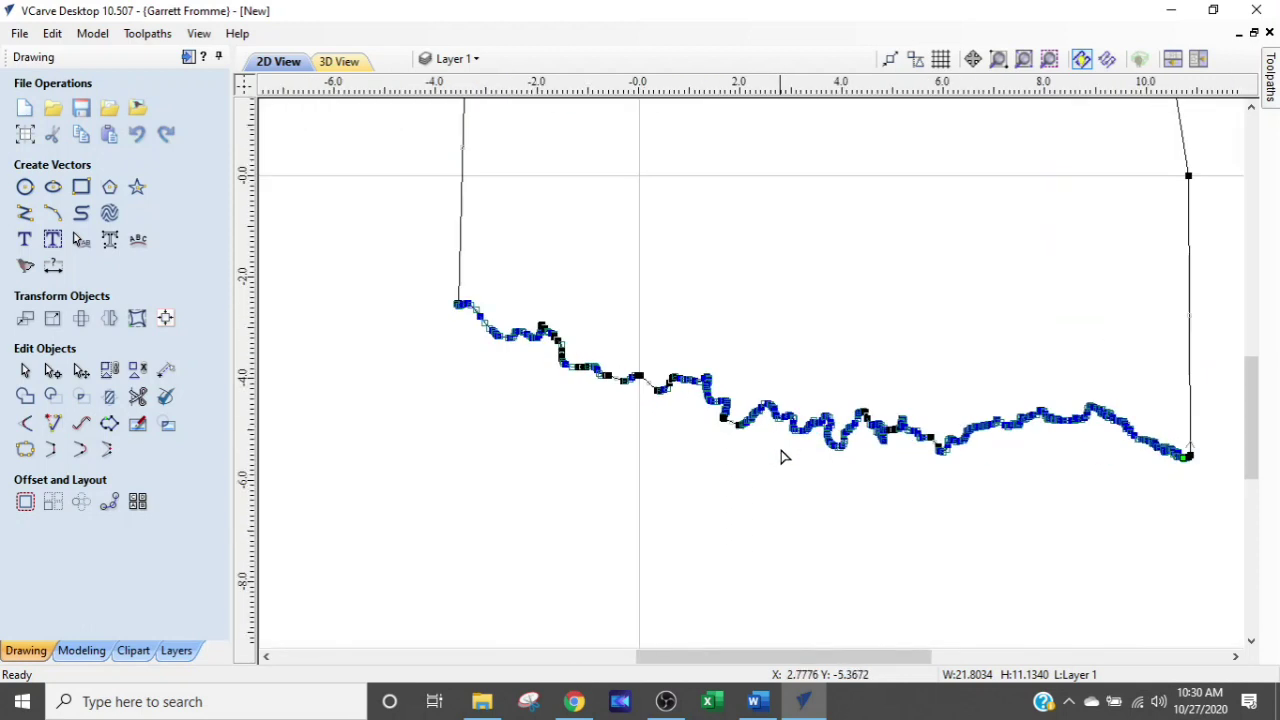
scroll(782, 443, down, 2)
scroll(779, 425, down, 2)
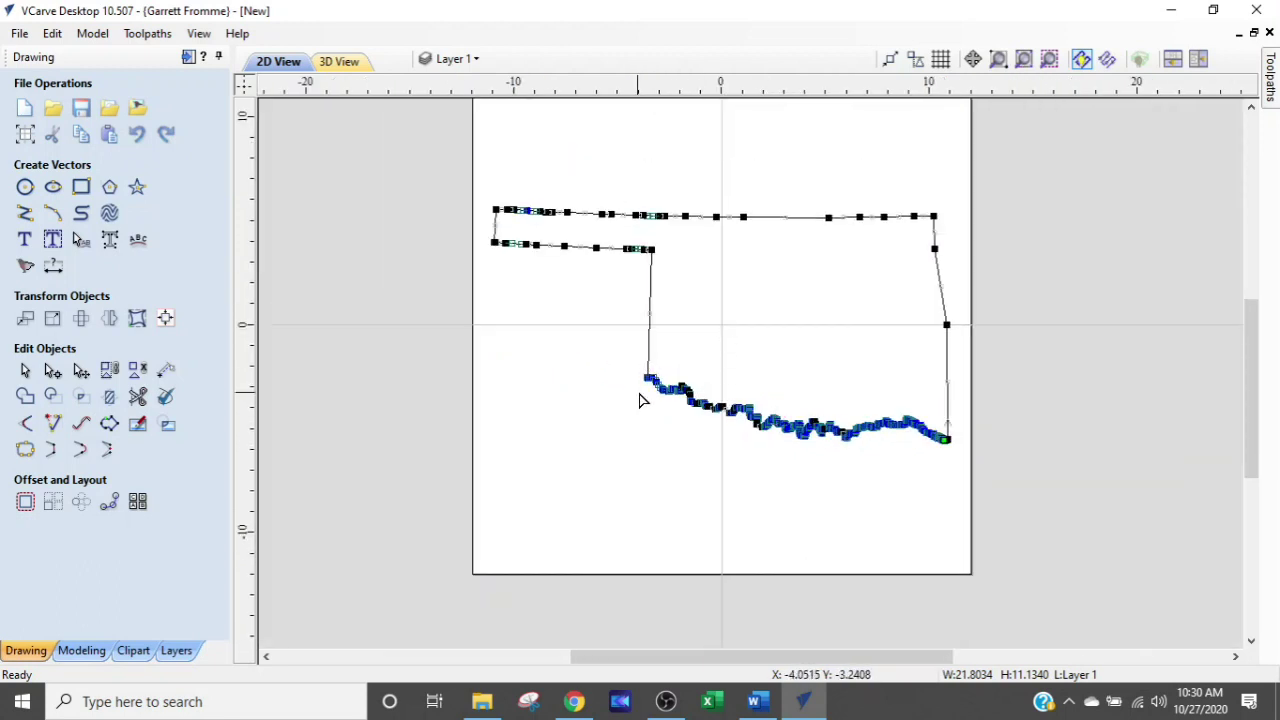
scroll(866, 455, up, 3)
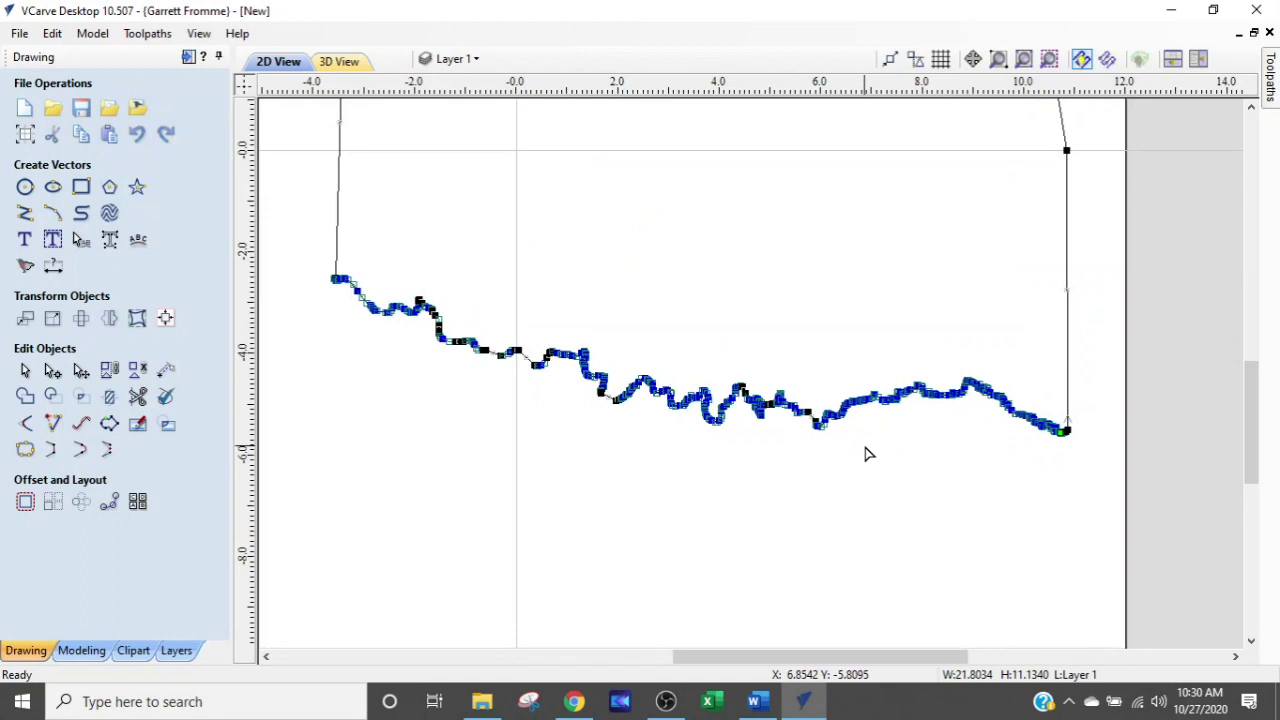
Draw a 0.25 inch diameter circle at about X 4.37, Y -5.16 by the southern river border and compare it with the narrow bends
click(24, 186)
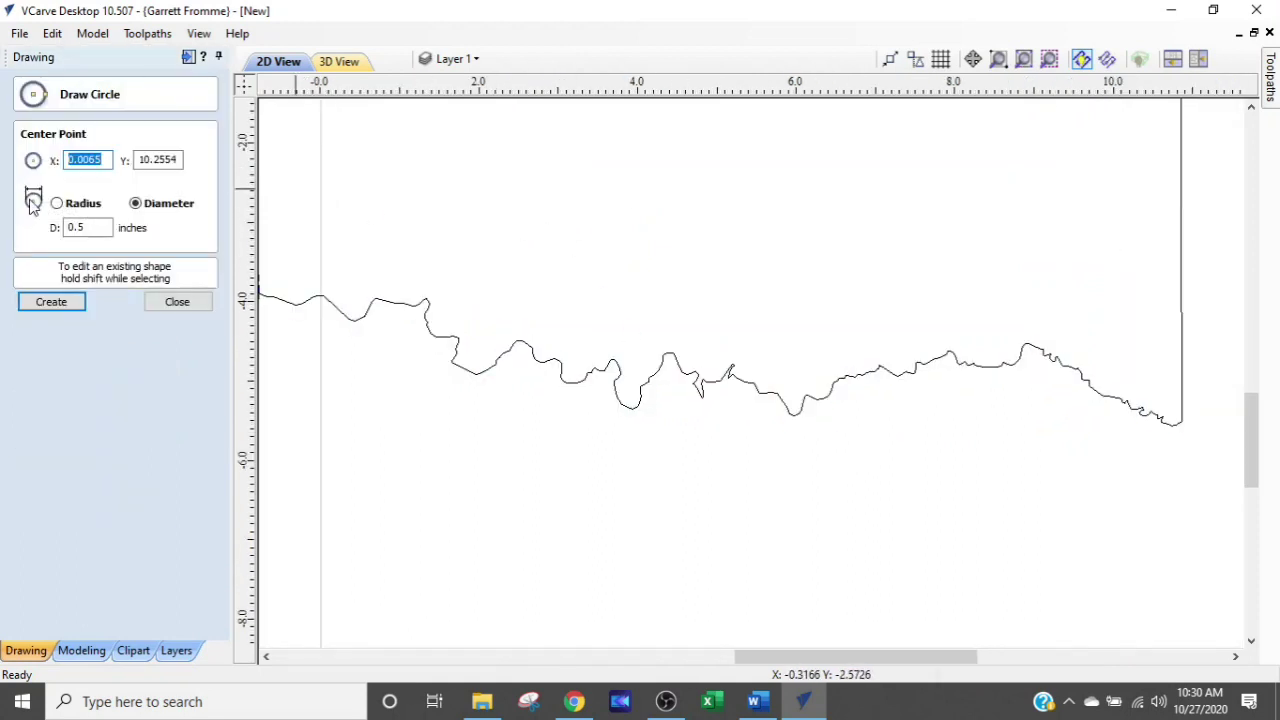
double_click(76, 227)
text(.25)
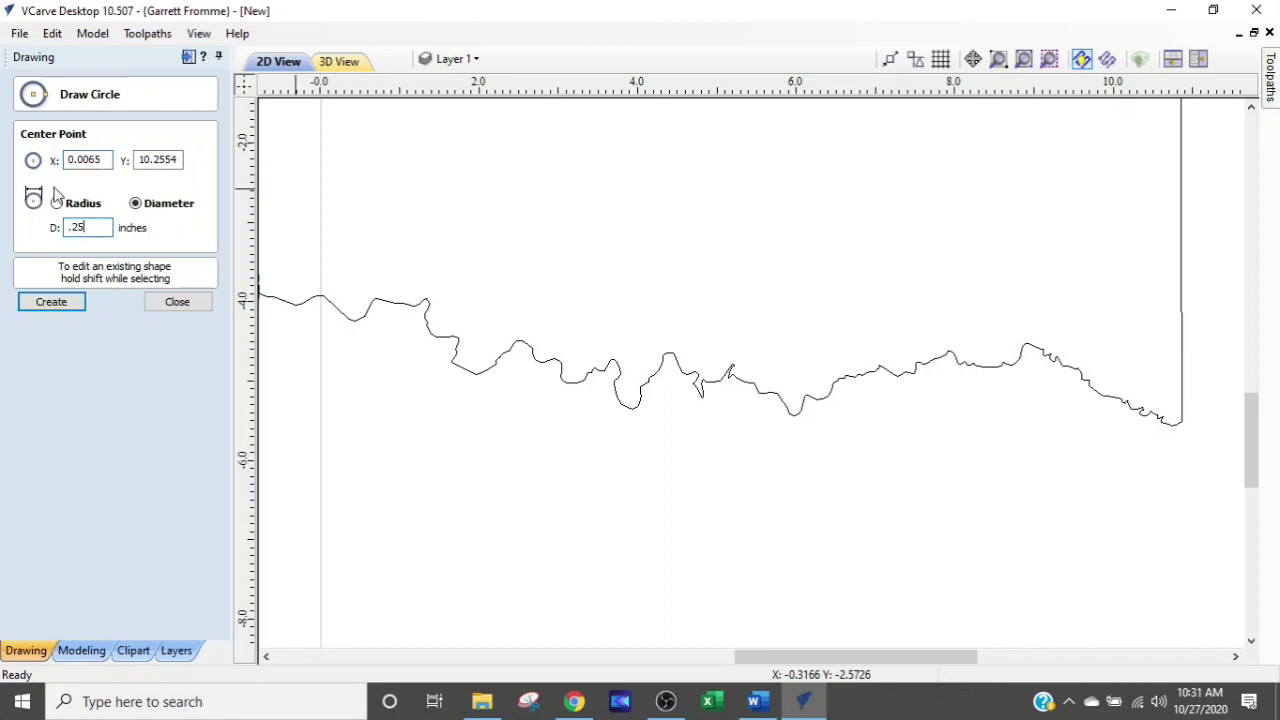
click(667, 393)
scroll(708, 458, up, 3)
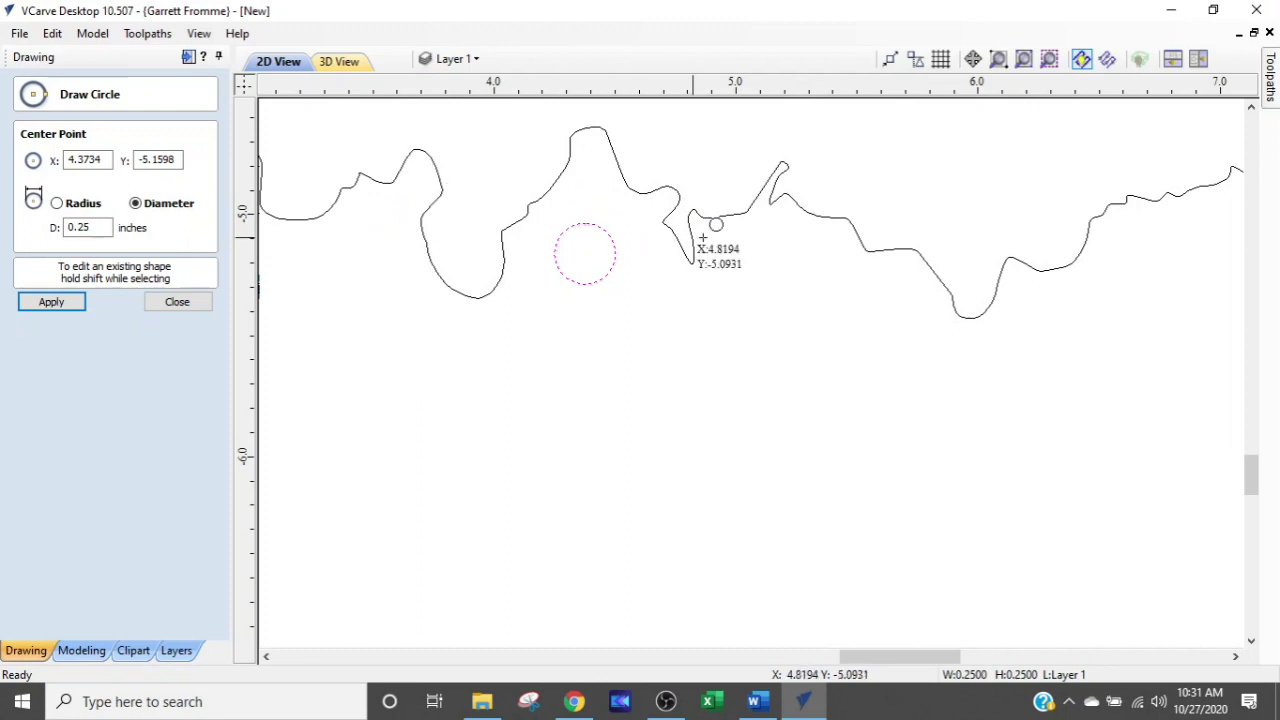
scroll(899, 290, down, 3)
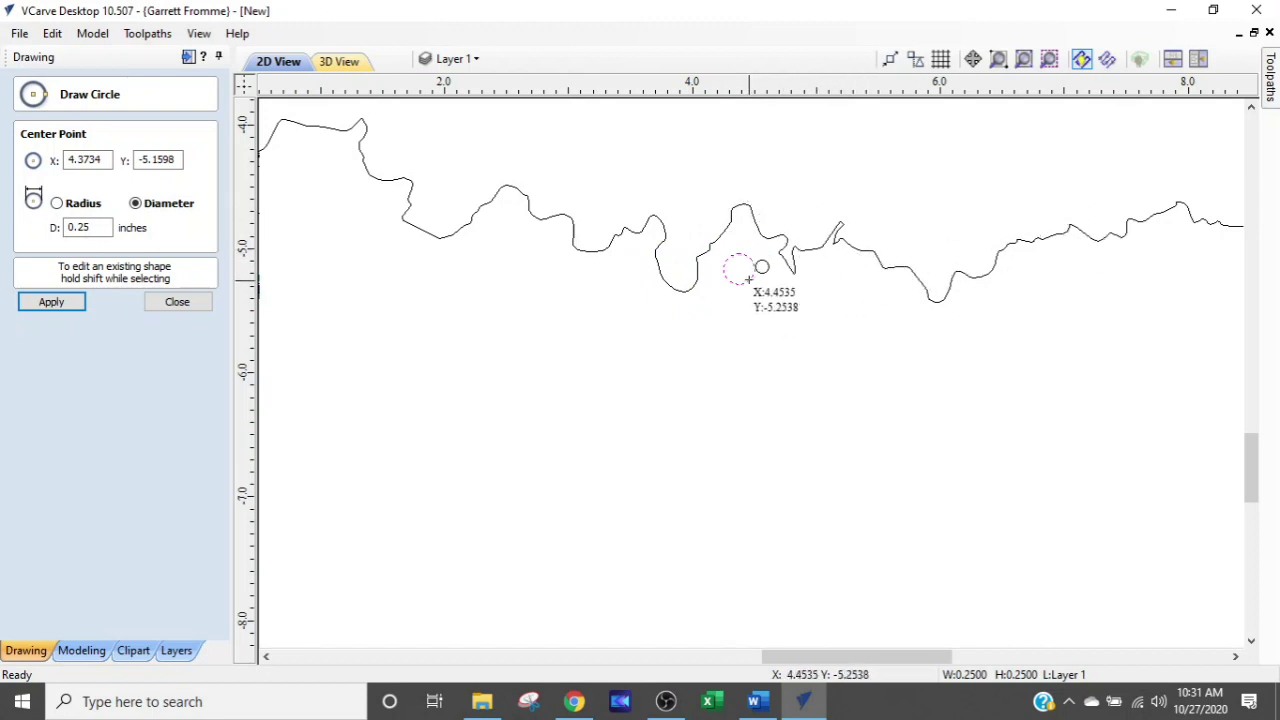
scroll(740, 265, up, 2)
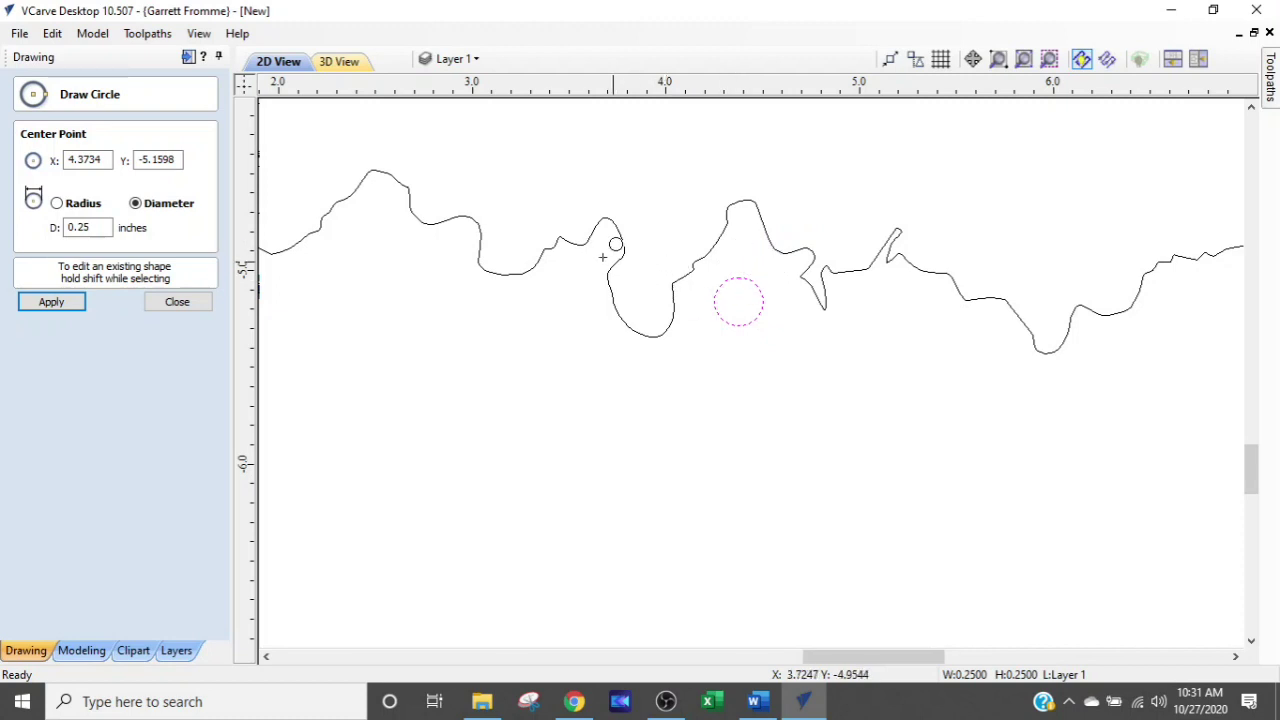
scroll(733, 315, down, 2)
scroll(735, 338, down, 2)
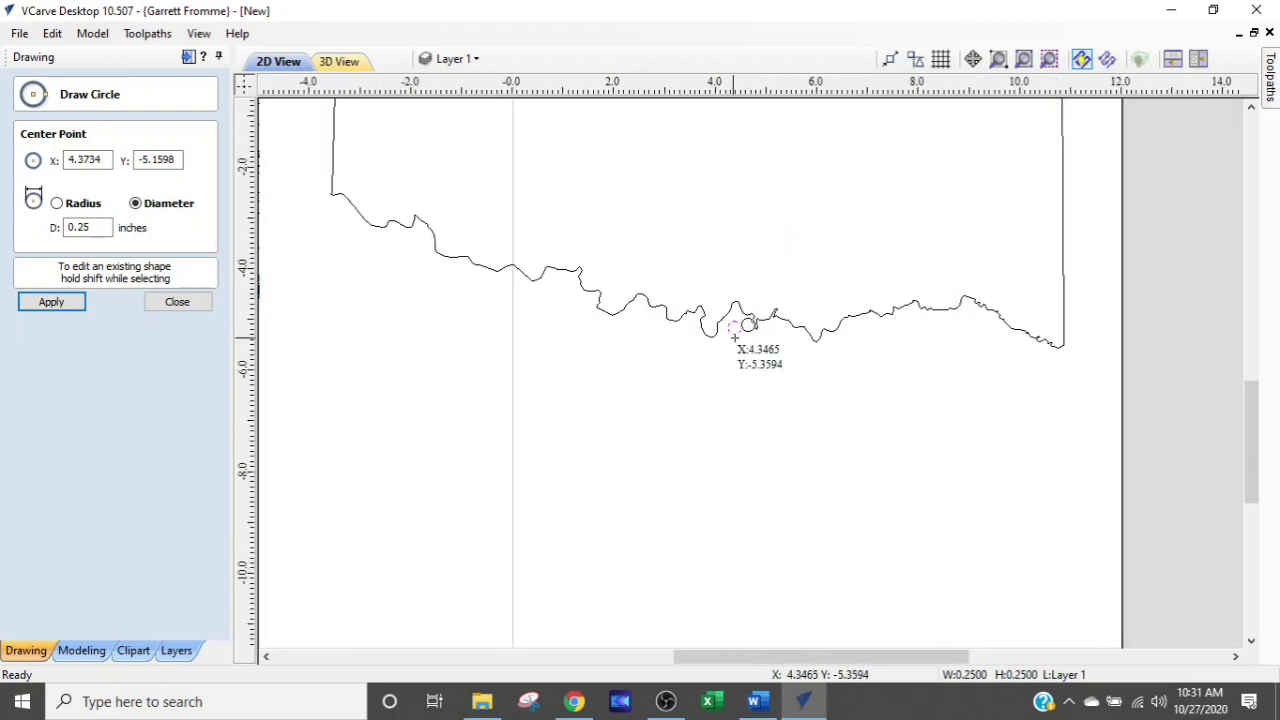
Finish circle drawing and compare the 0.25 inch circle with the narrow river bend directly above it
scroll(735, 338, down, 2)
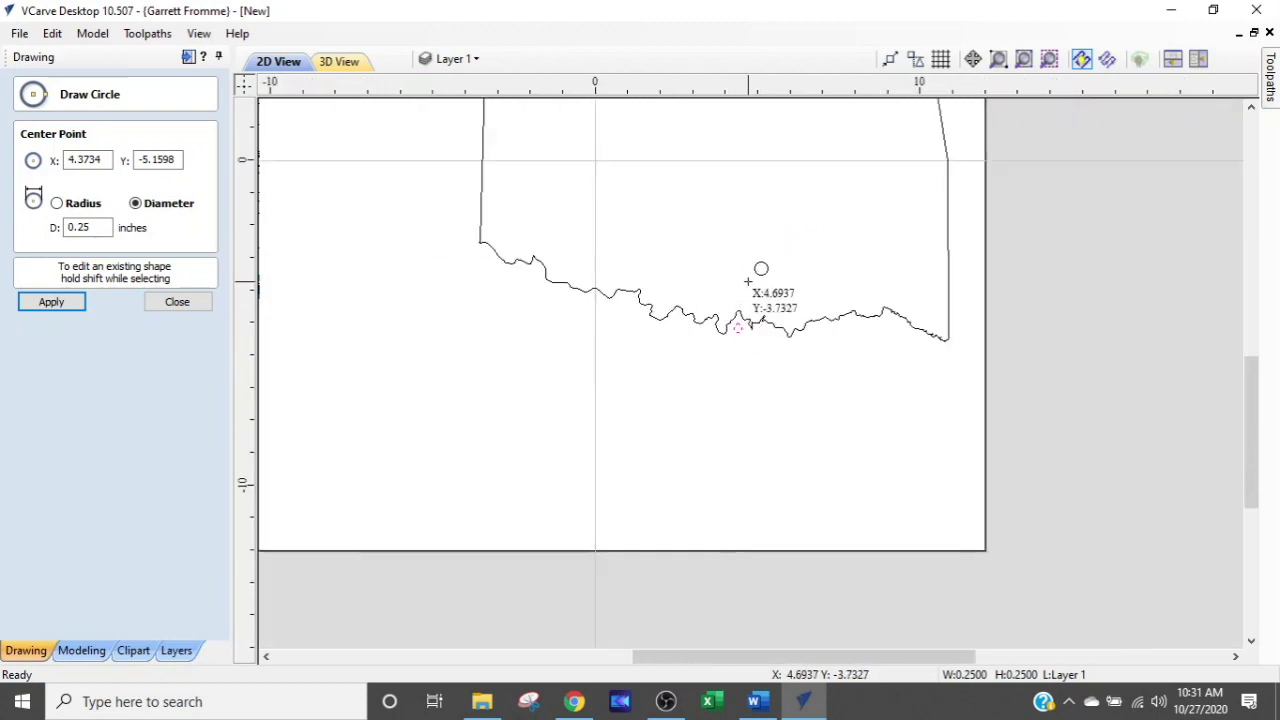
scroll(748, 282, up, 2)
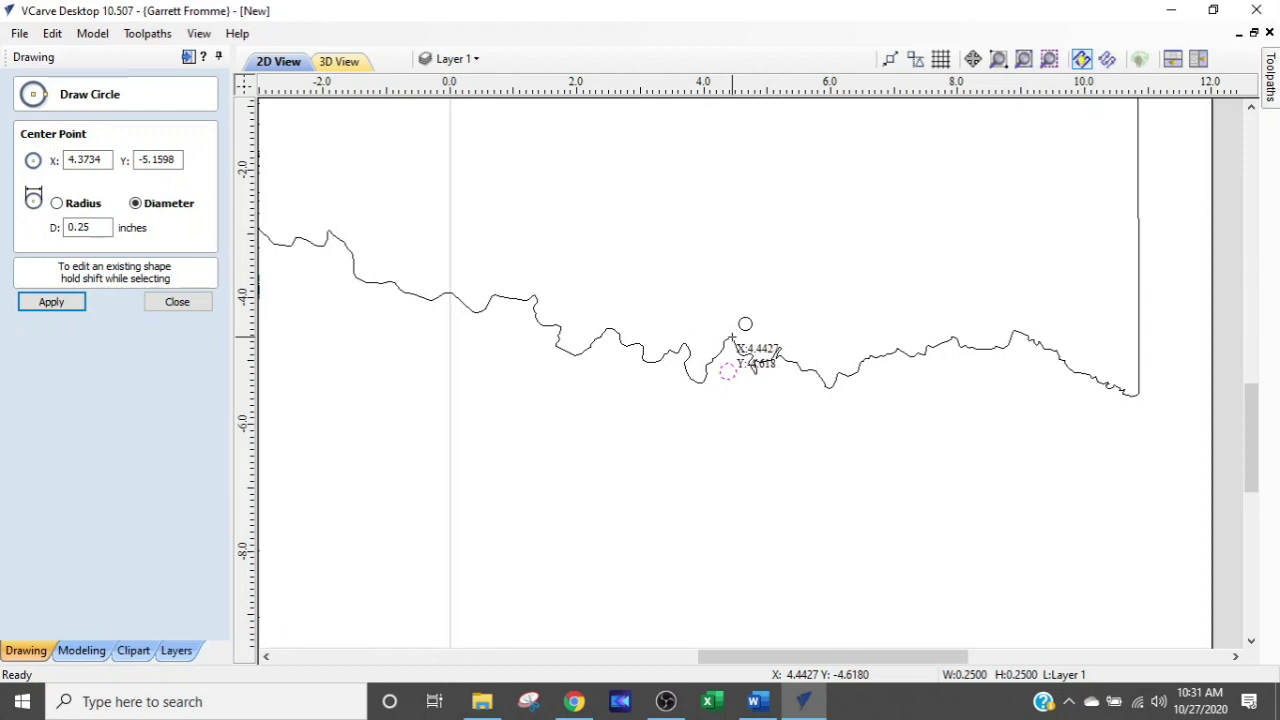
key(Escape)
scroll(728, 354, up, 2)
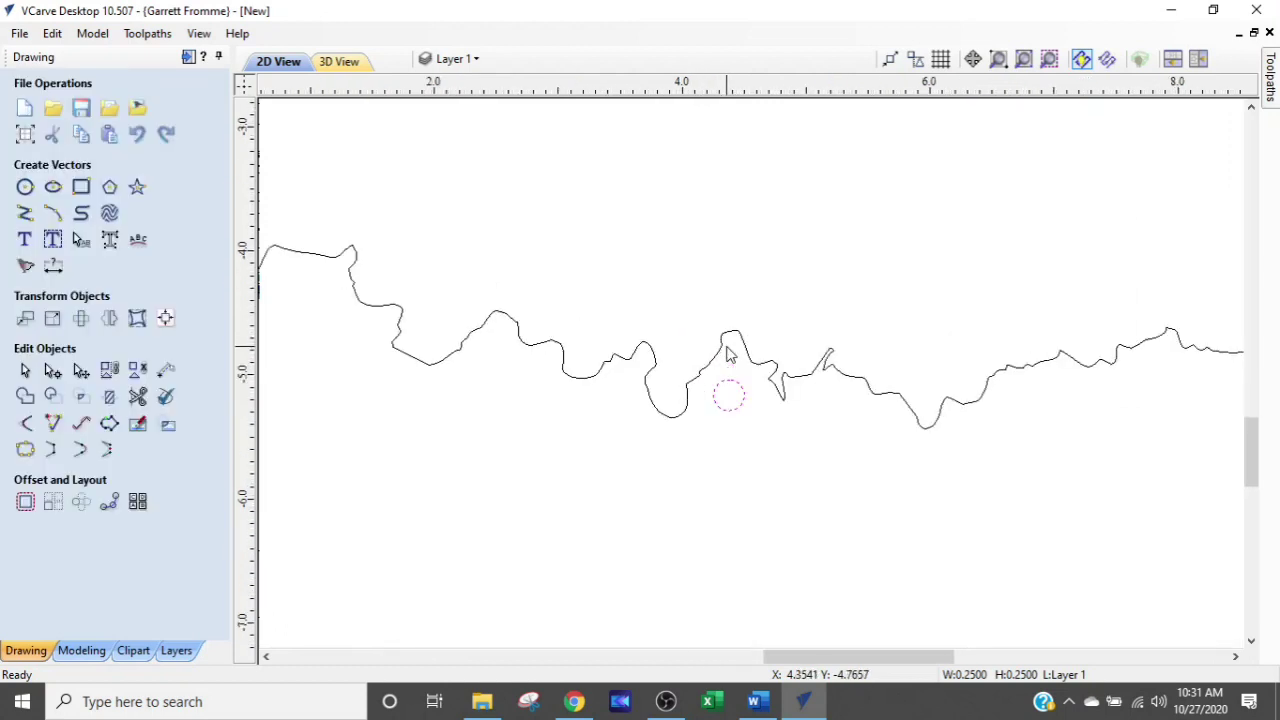
scroll(728, 356, up, 3)
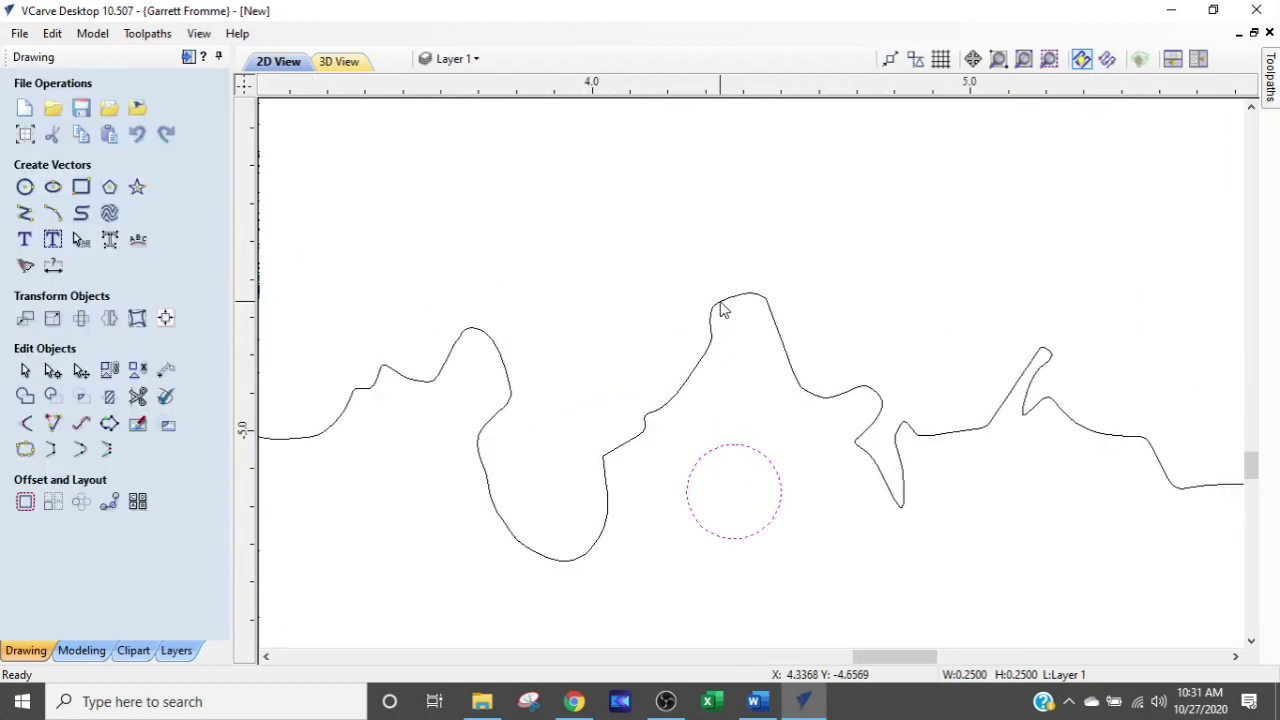
Try to delete the outline nodes at the peak of the bend above the circle, and undo the deletion
click(719, 302)
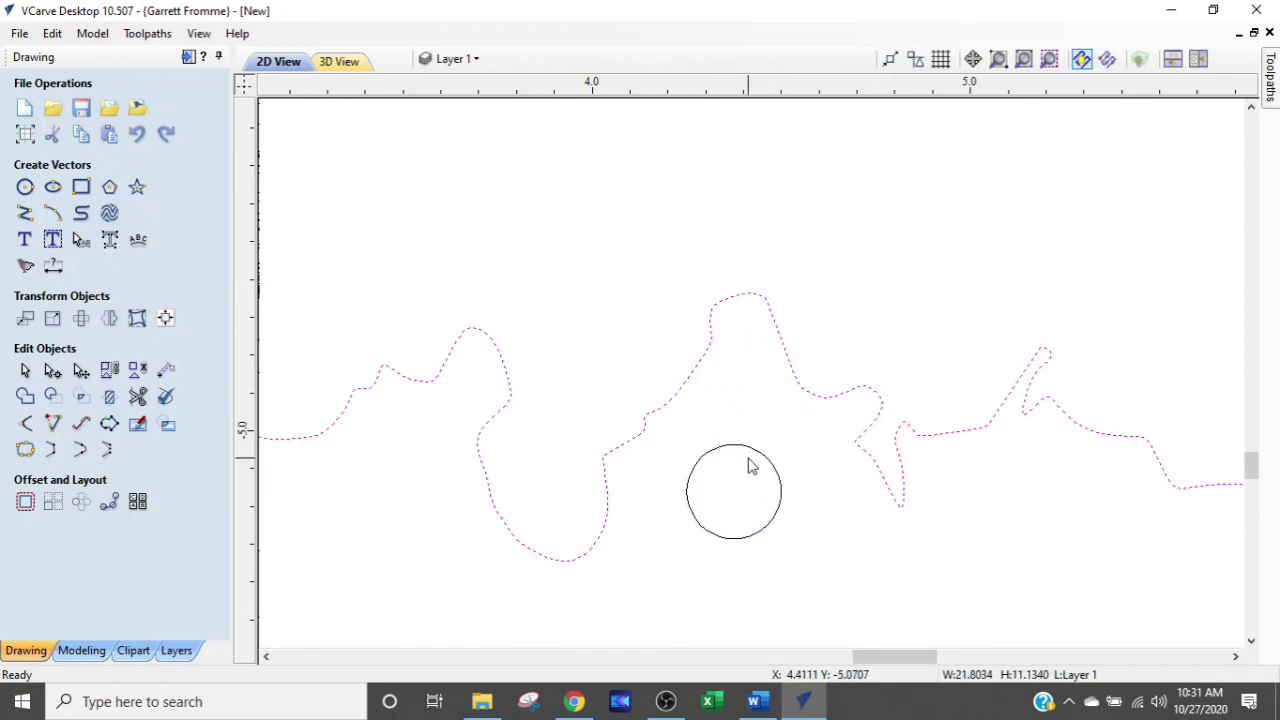
double_click(742, 306)
scroll(742, 310, up, 3)
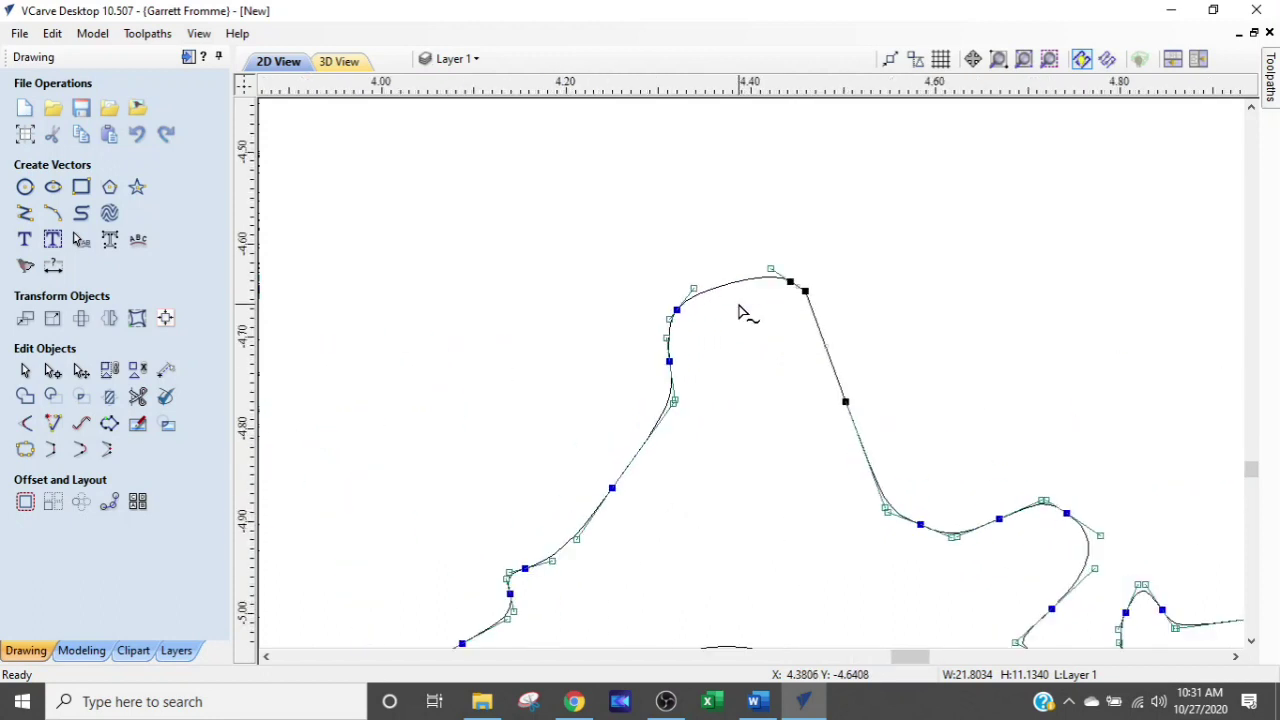
scroll(742, 312, down, 2)
drag(762, 304, 818, 268)
key(Delete)
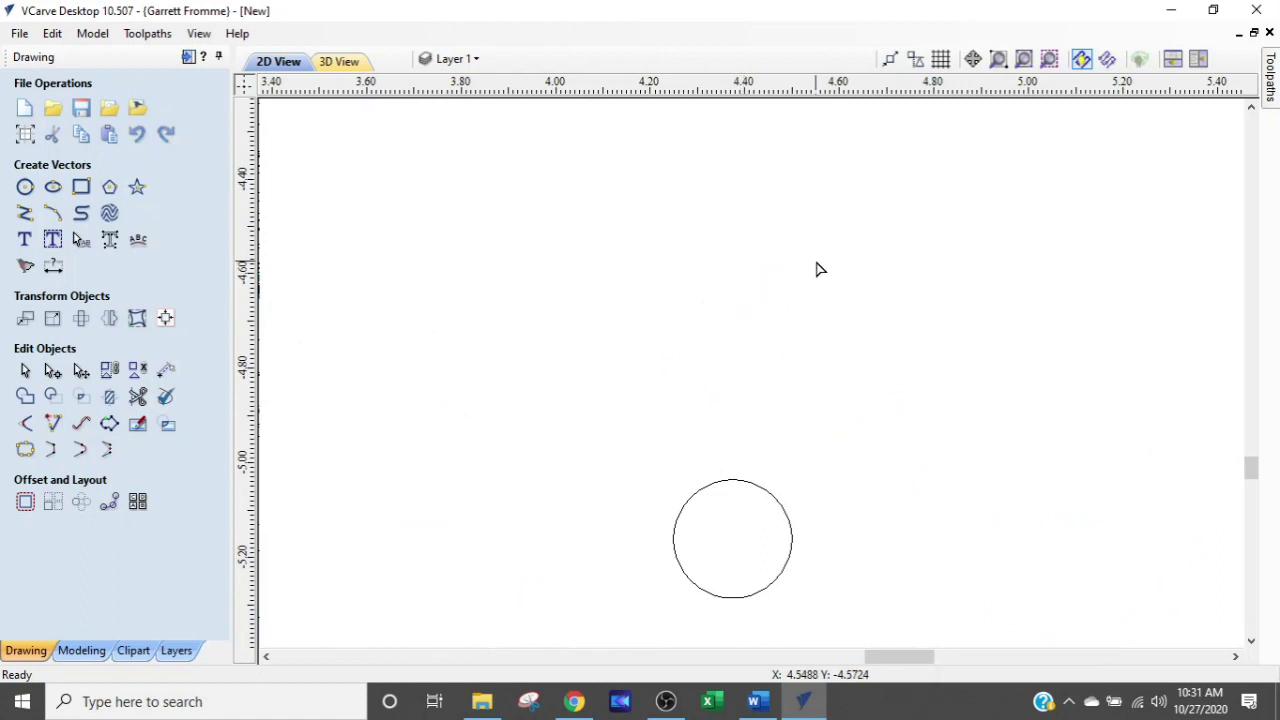
key(ctrl+z)
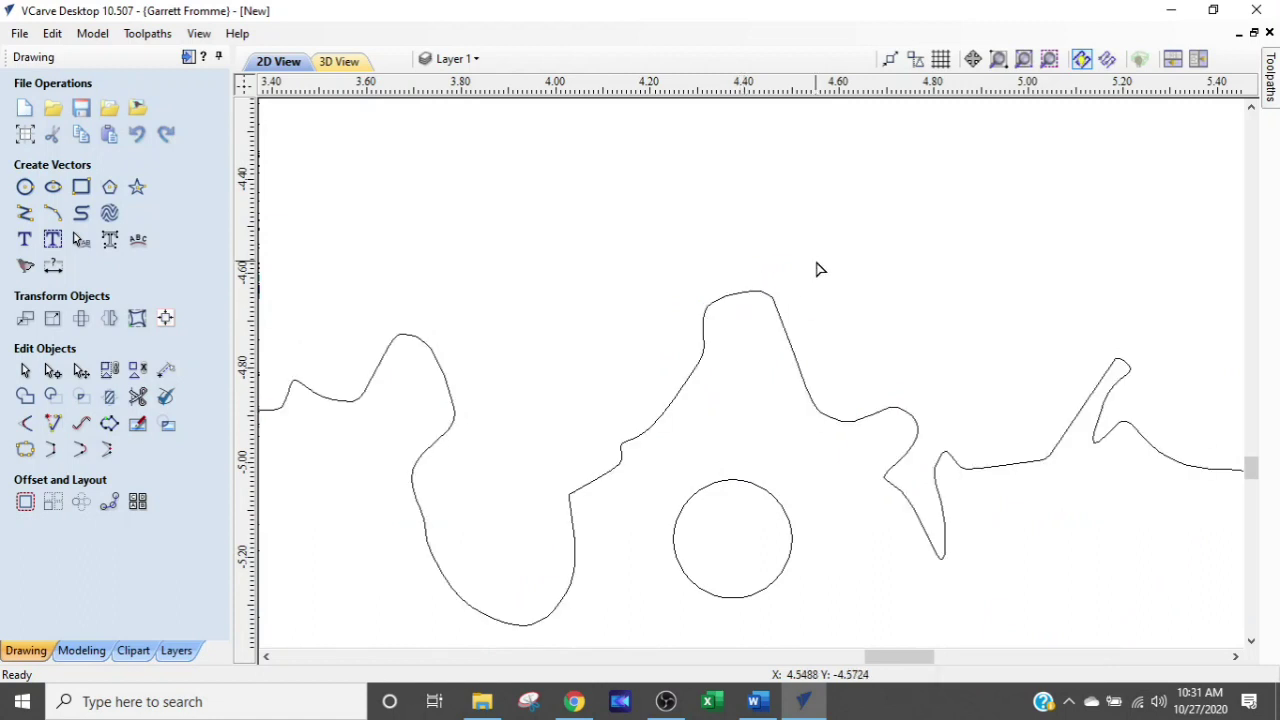
Delete the outline nodes that form the narrow peak above the 0.25 inch circle so the bend becomes one open curve
click(757, 293)
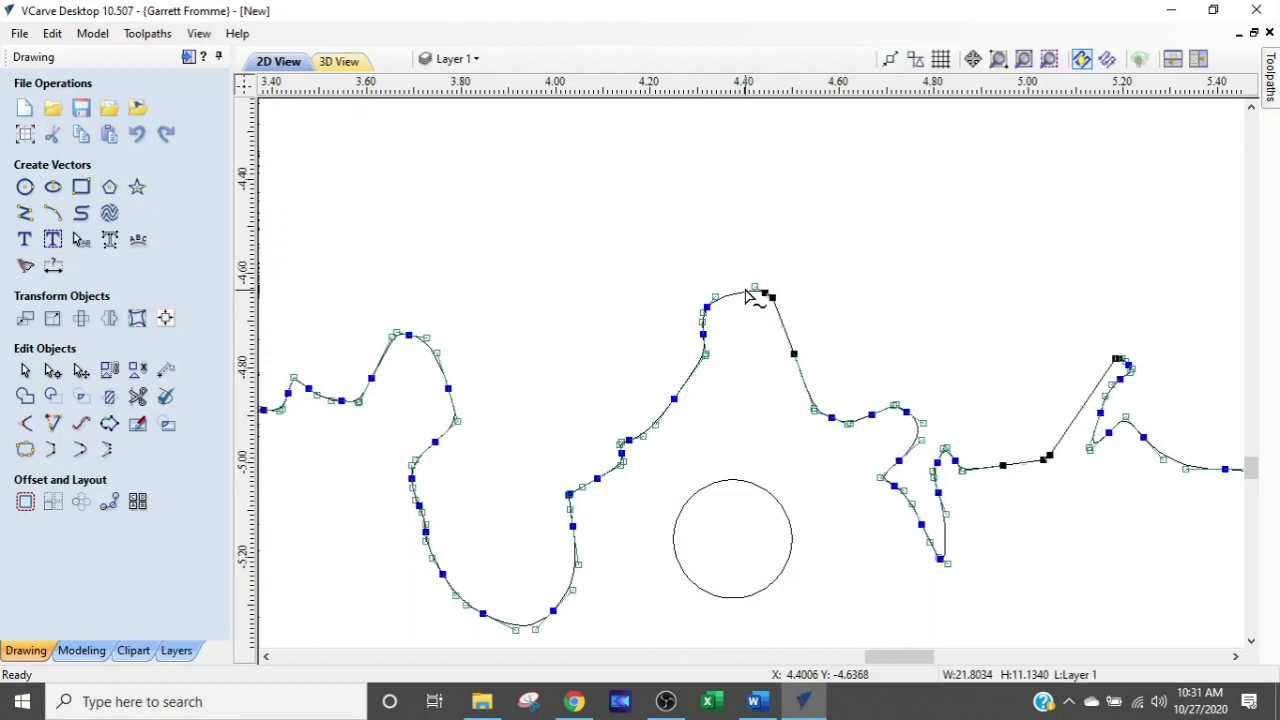
drag(739, 316, 832, 281)
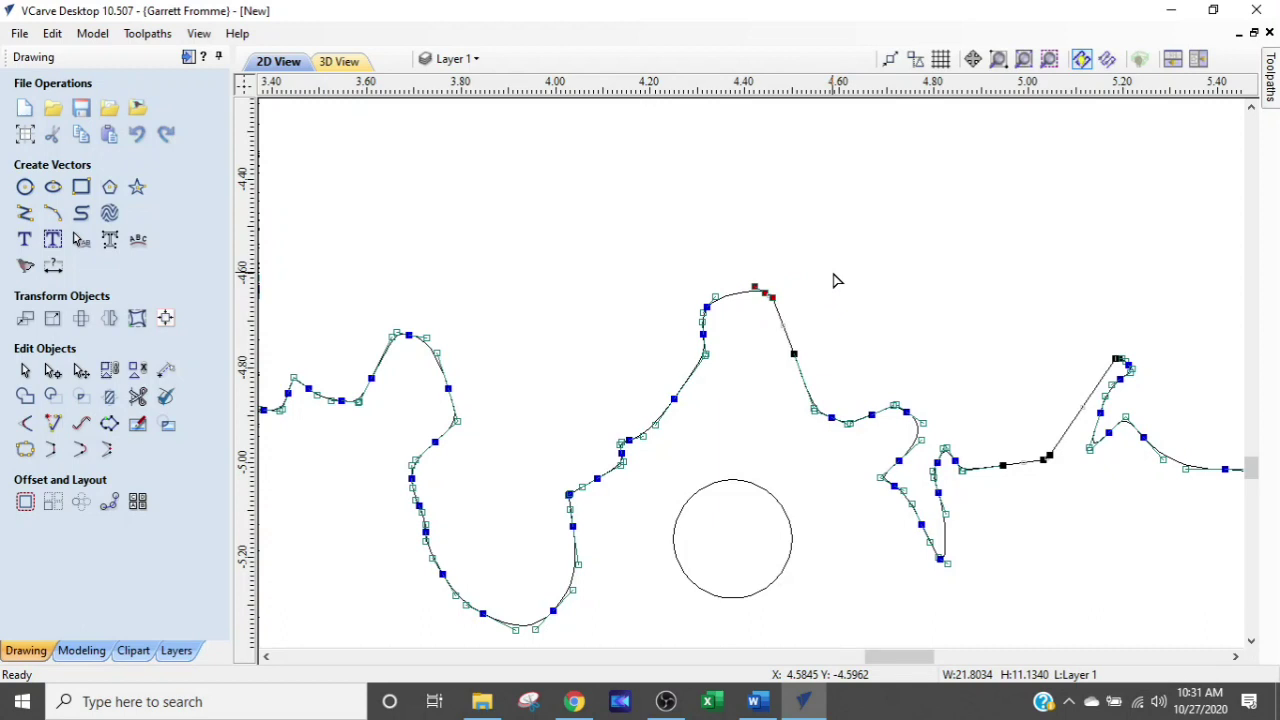
key(Delete)
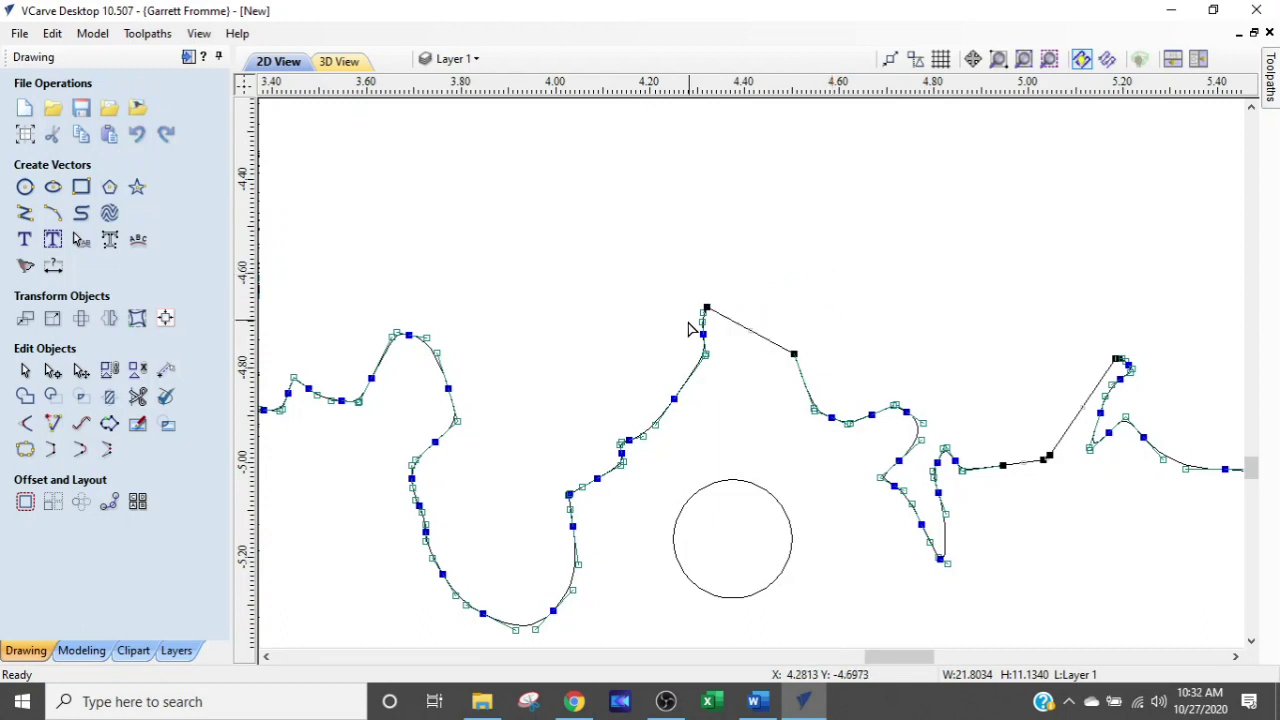
scroll(688, 332, up, 2)
scroll(684, 333, up, 2)
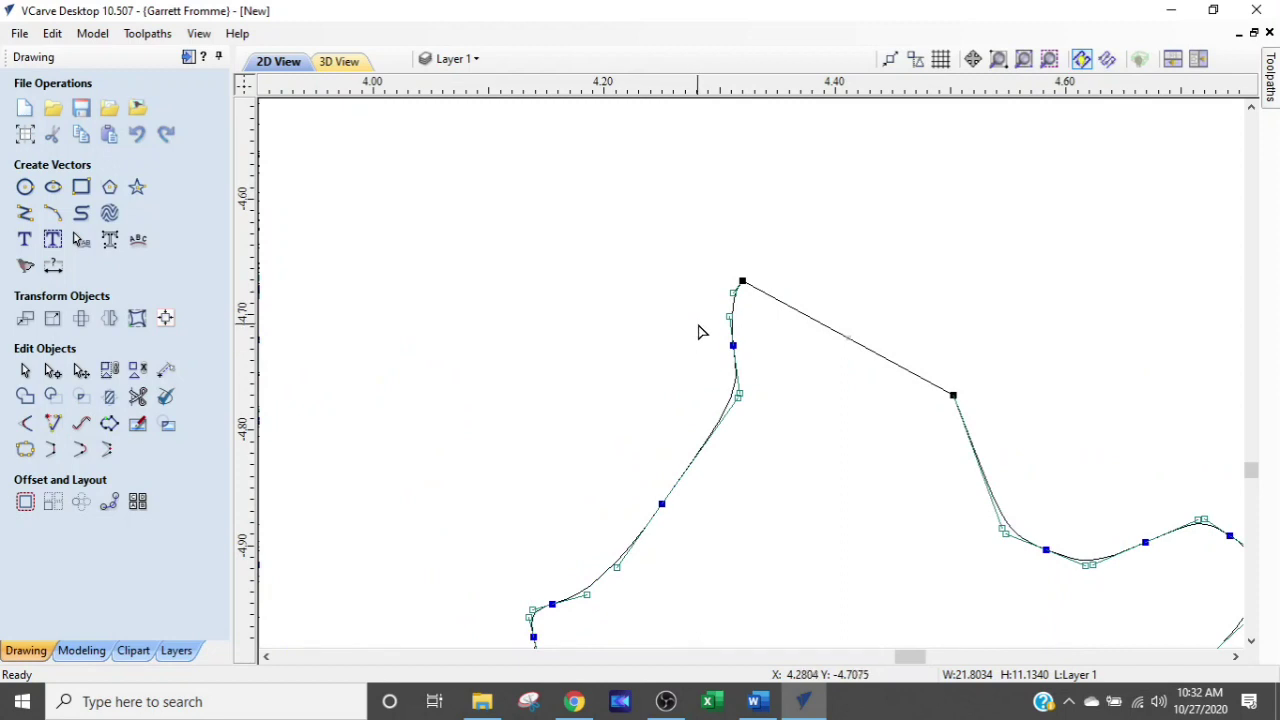
key(Delete)
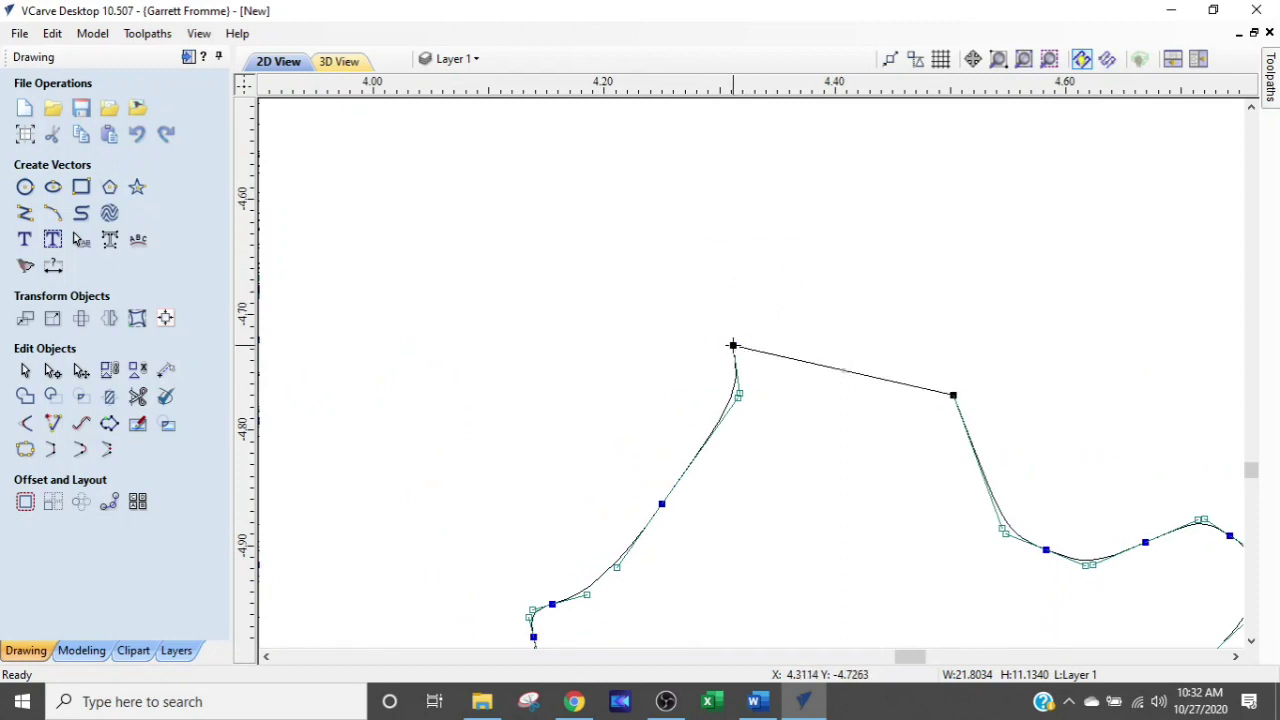
key(Delete)
Raise the curve handle at the eastern end of the simplified bend to give it a fuller, rounder arch over the circle
scroll(735, 350, down, 3)
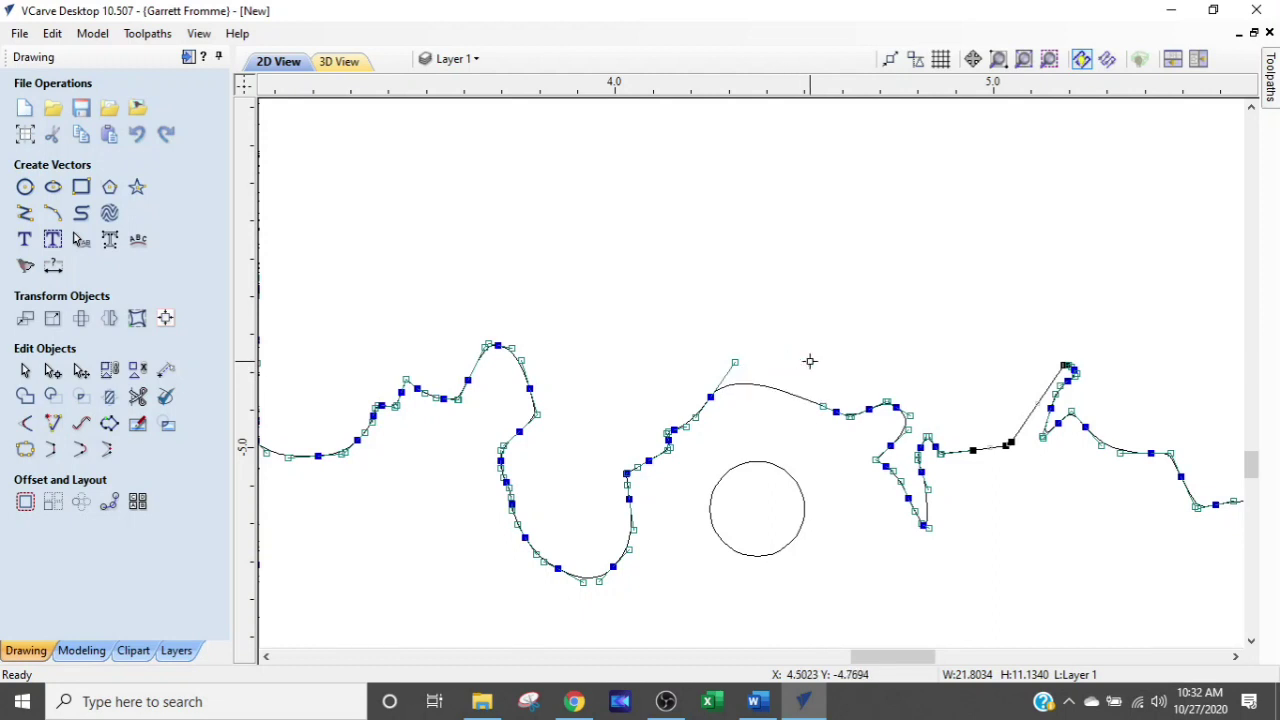
scroll(806, 398, up, 3)
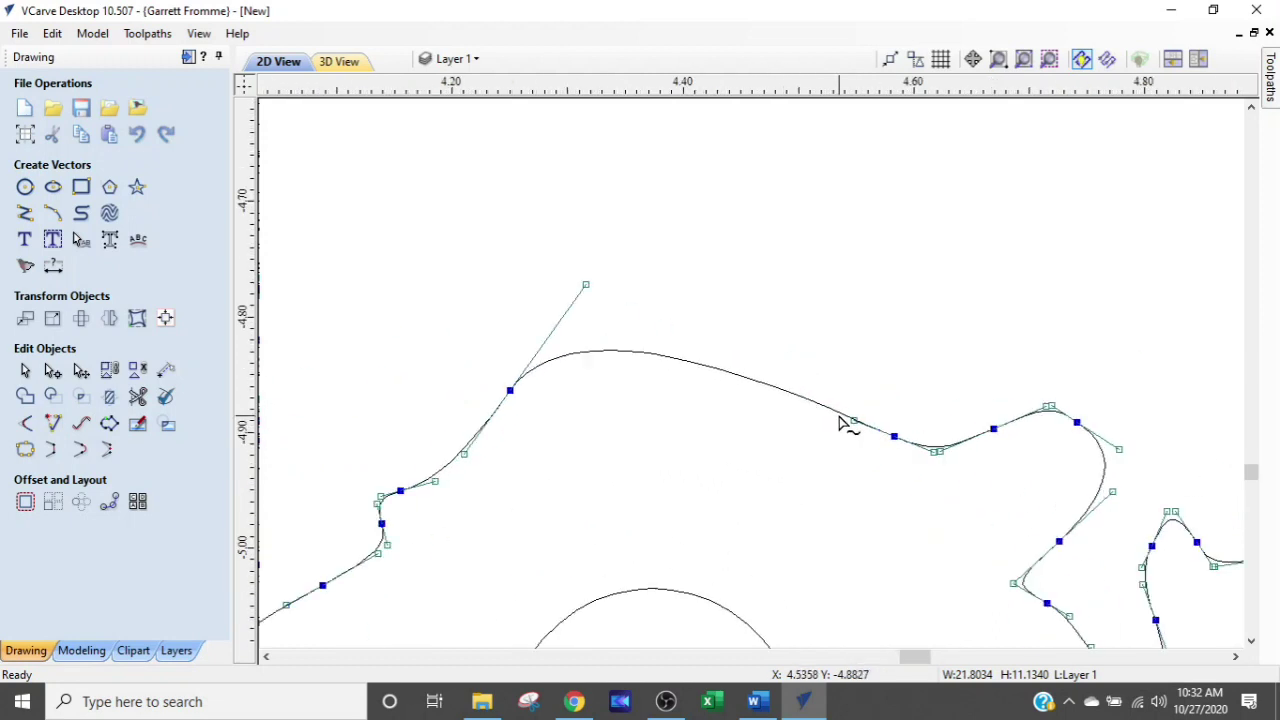
drag(852, 420, 851, 357)
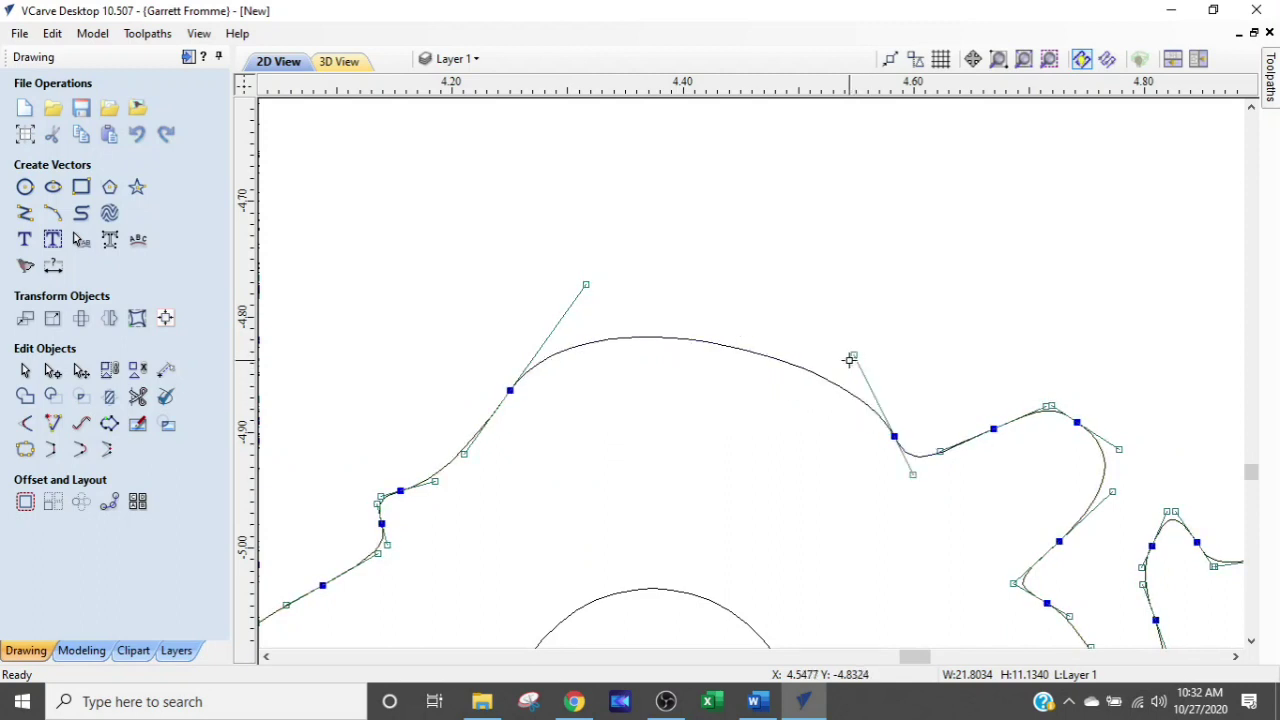
Examine the rest of the southern river border for other bends too narrow for the 0.25 inch circle
scroll(849, 360, down, 3)
scroll(808, 391, down, 2)
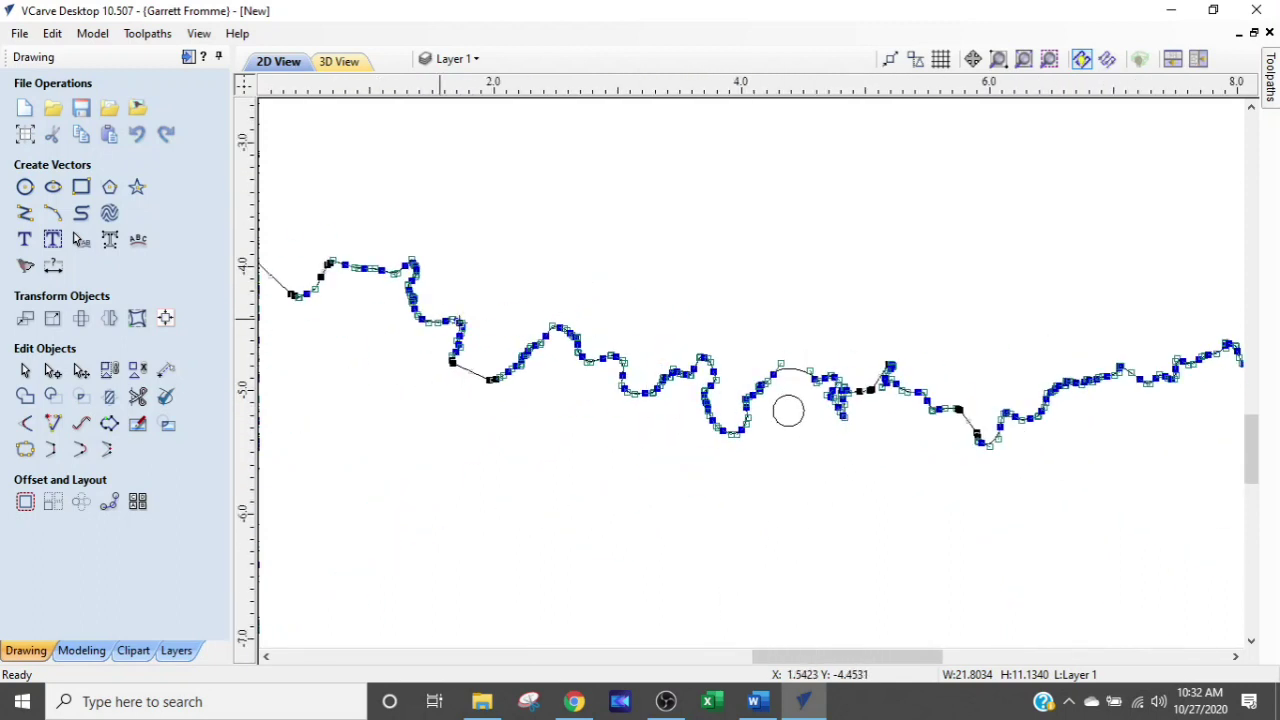
scroll(808, 391, down, 2)
scroll(652, 363, up, 3)
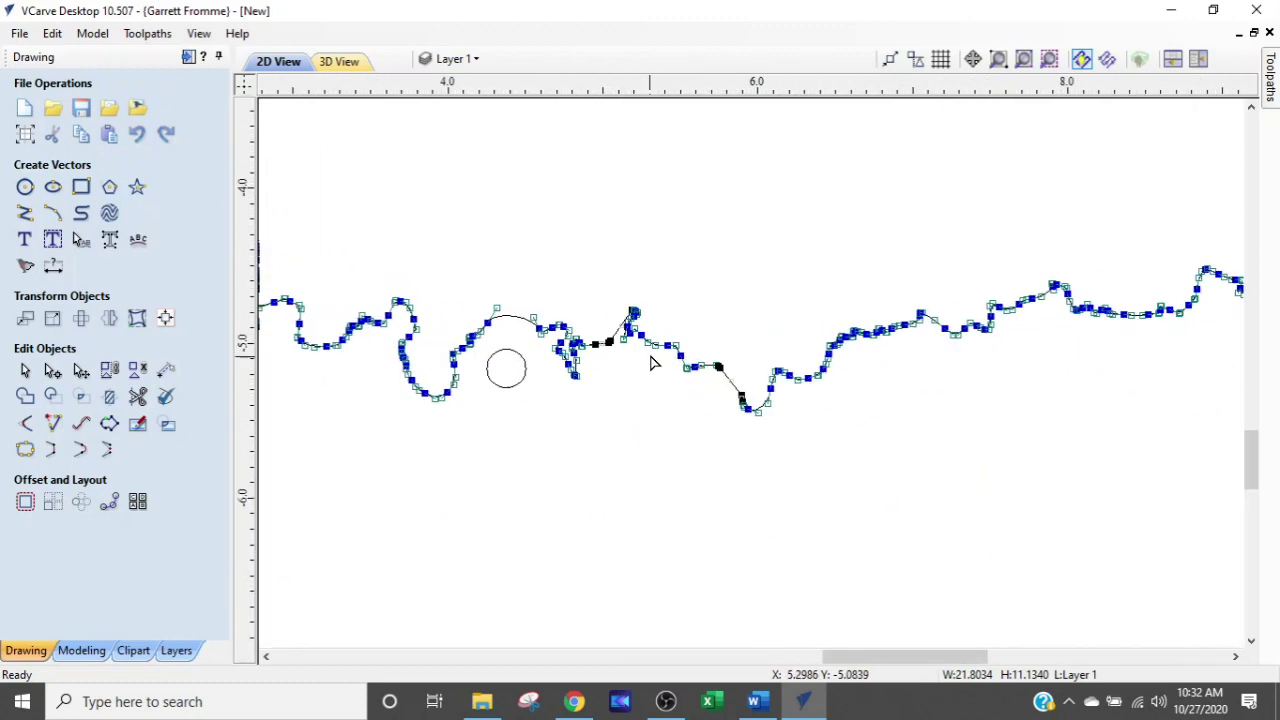
scroll(652, 363, up, 2)
scroll(648, 398, down, 3)
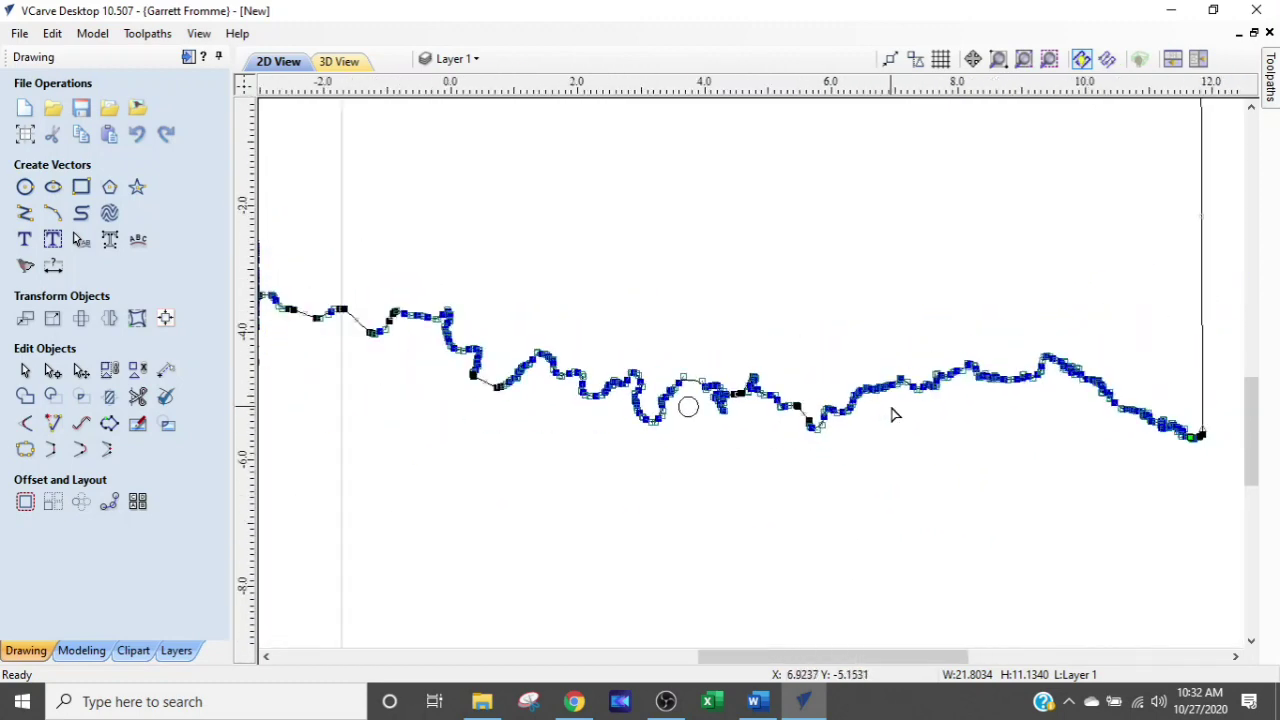
scroll(891, 414, up, 2)
scroll(748, 415, up, 3)
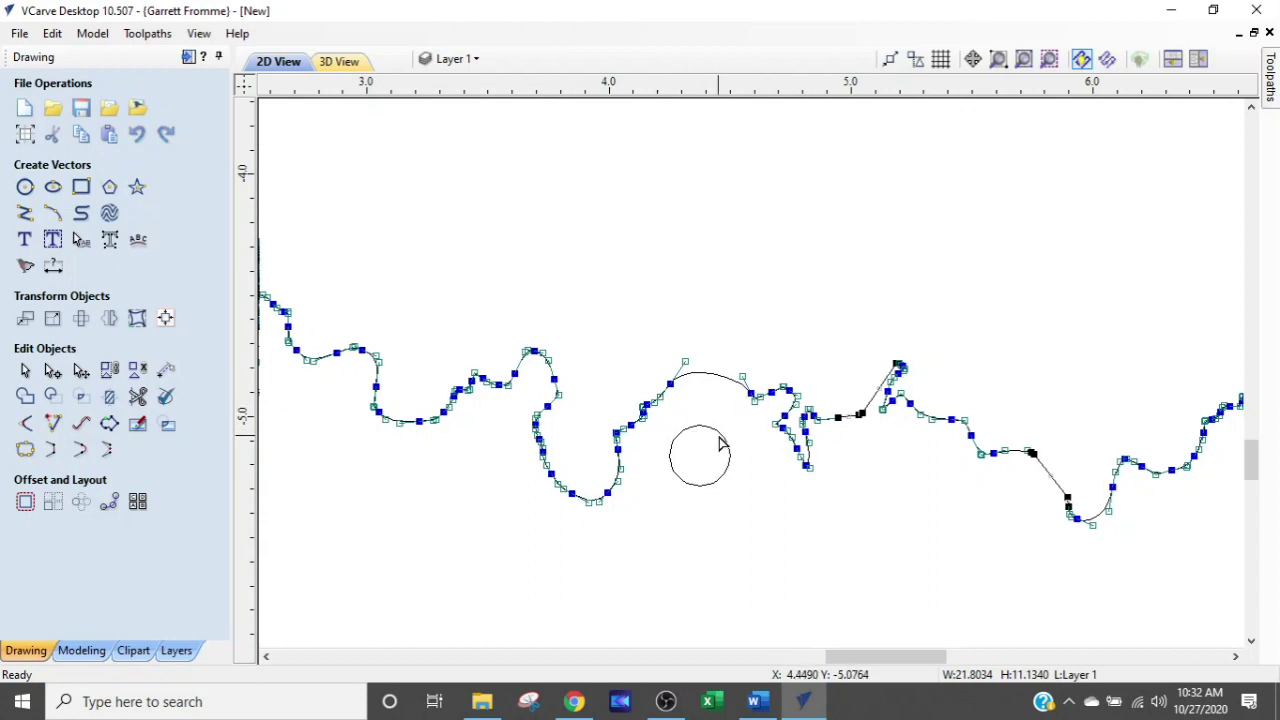
Sharpen the panhandle's southwest corner by moving the west-edge node down and reducing the corner to a single node
scroll(720, 443, down, 6)
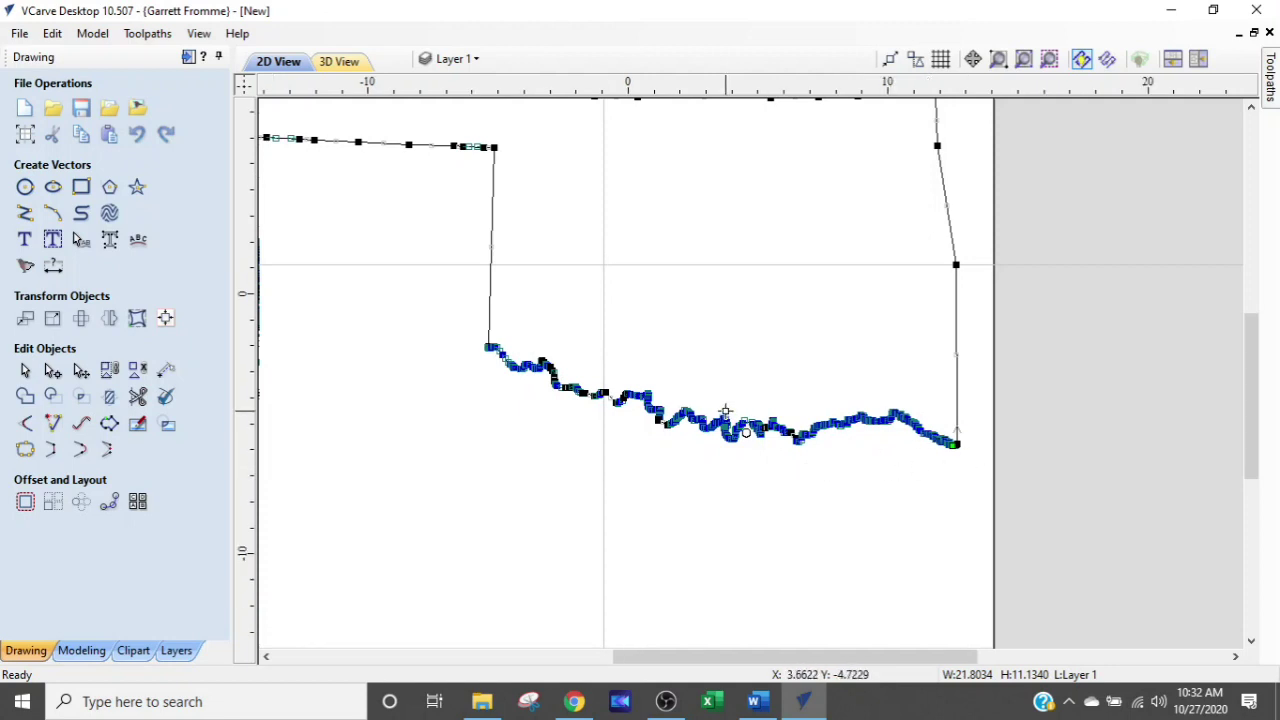
scroll(725, 411, down, 2)
middle_drag(635, 386, 837, 437)
scroll(519, 280, up, 5)
scroll(746, 313, up, 3)
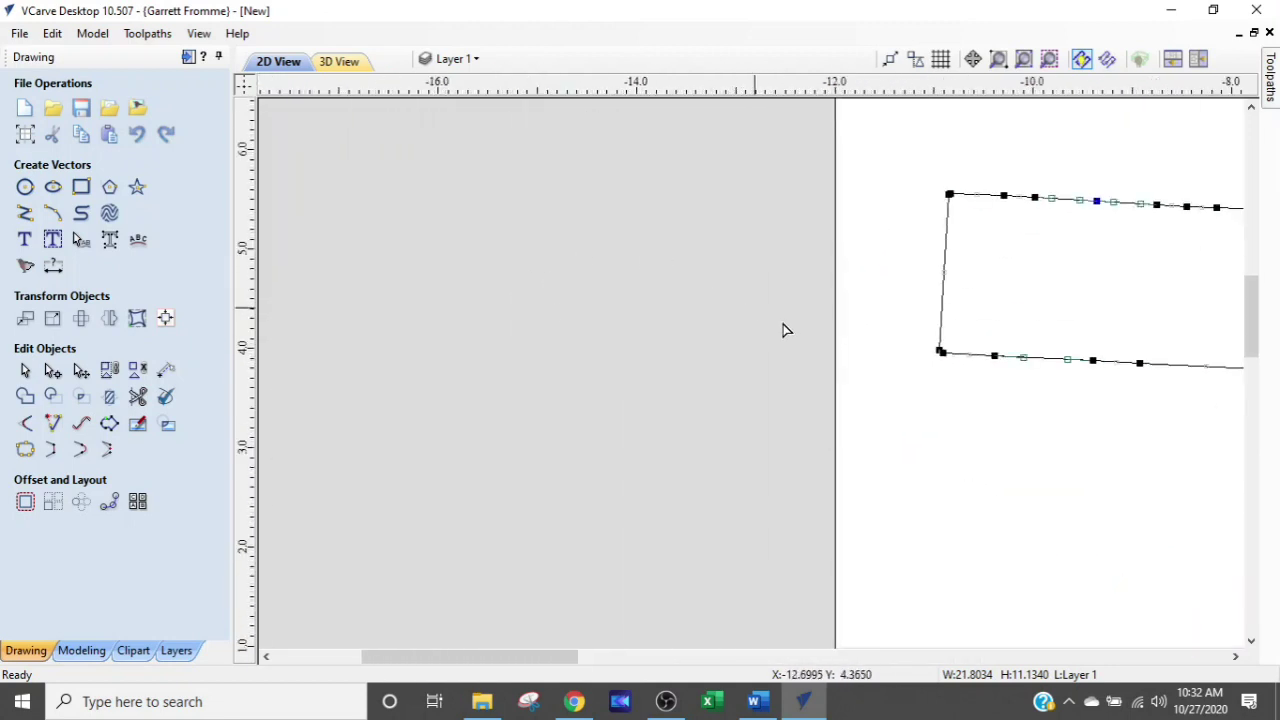
middle_drag(884, 351, 723, 340)
scroll(906, 337, up, 3)
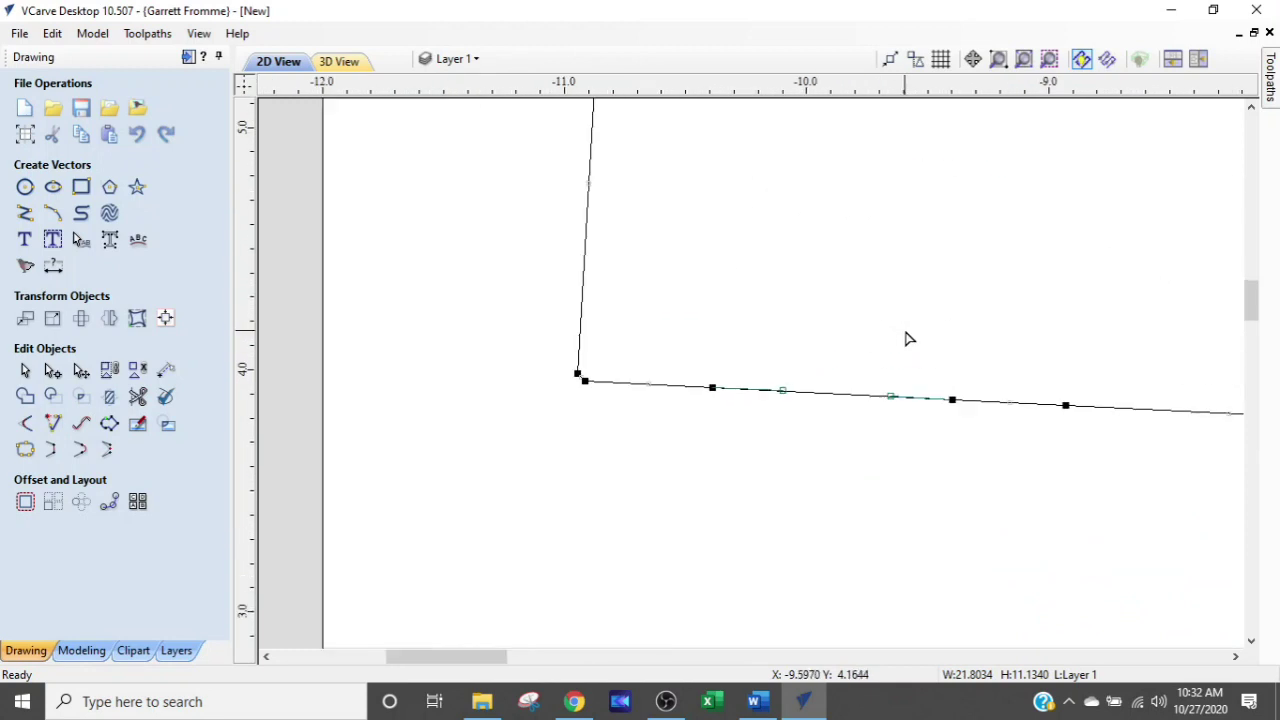
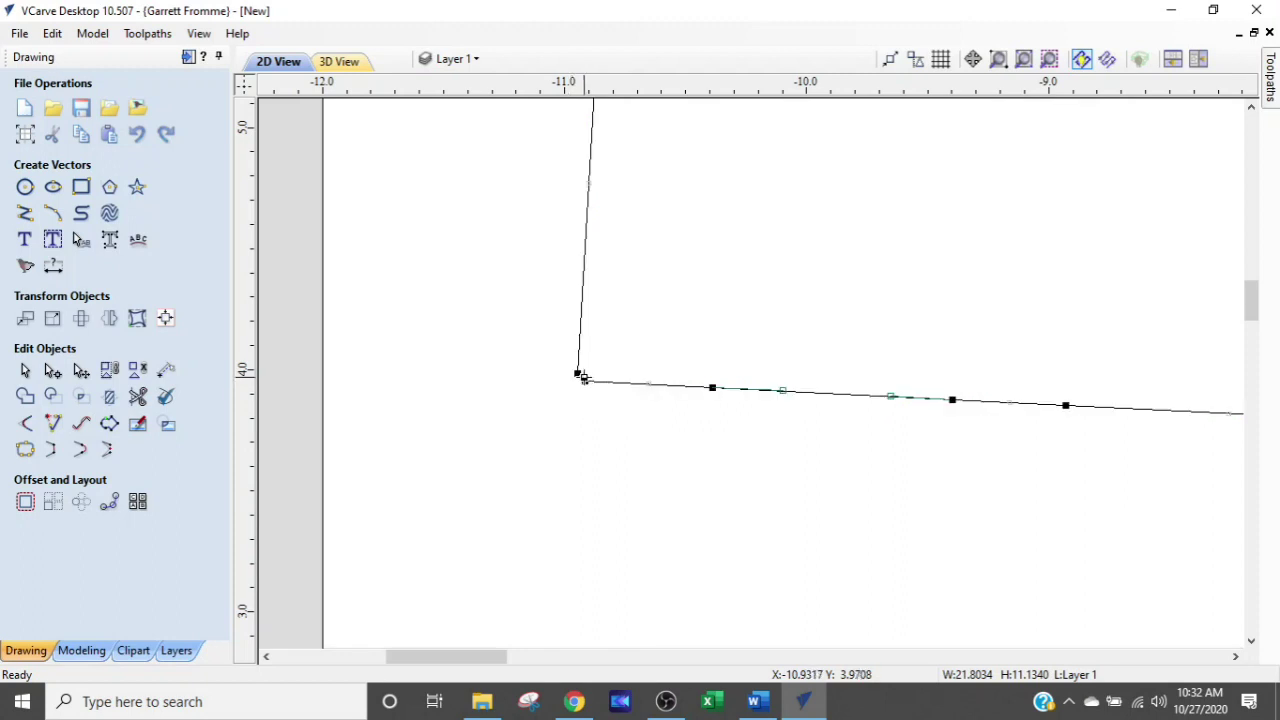
scroll(583, 377, up, 3)
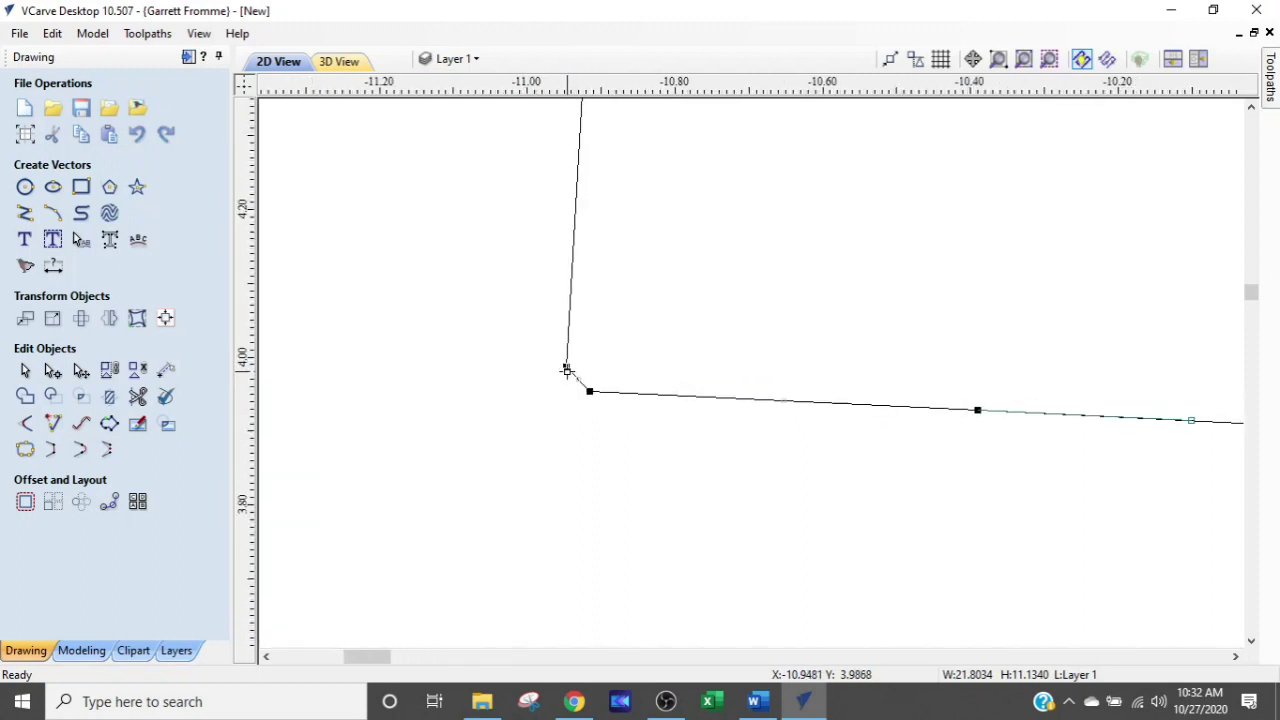
mouse_move(566, 370)
mouse_down()
mouse_move(580, 366)
mouse_move(591, 387)
mouse_move(568, 391)
mouse_up()
Sharpen the panhandle's northwest corner by moving the west-edge node up and reducing the corner to a single node
scroll(568, 411, down, 4)
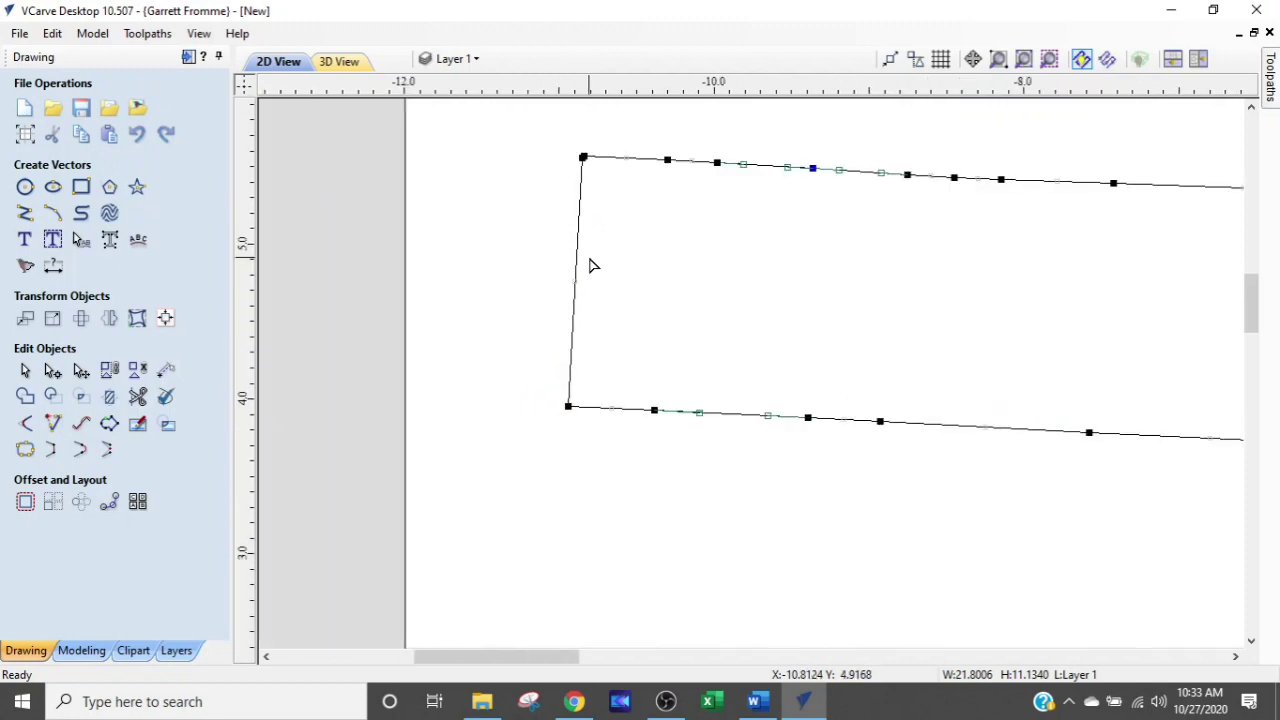
scroll(634, 362, up, 5)
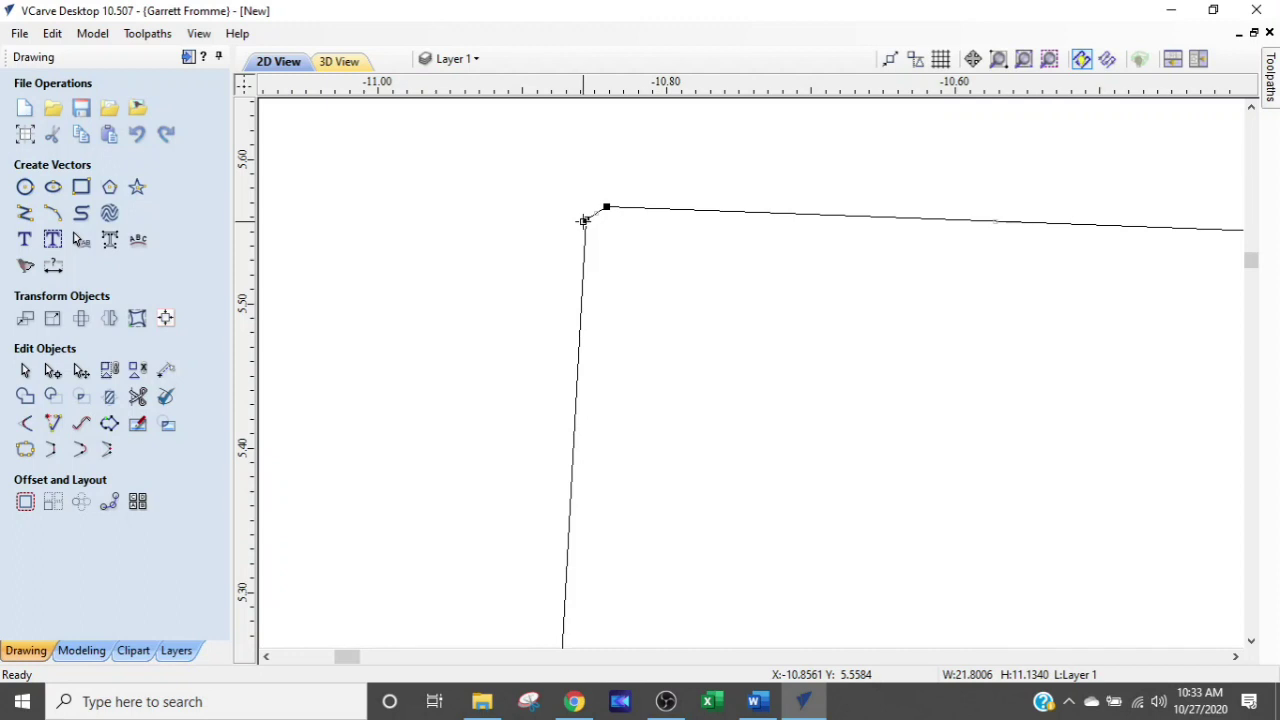
mouse_move(584, 220)
mouse_down()
mouse_move(591, 229)
mouse_move(586, 203)
mouse_up()
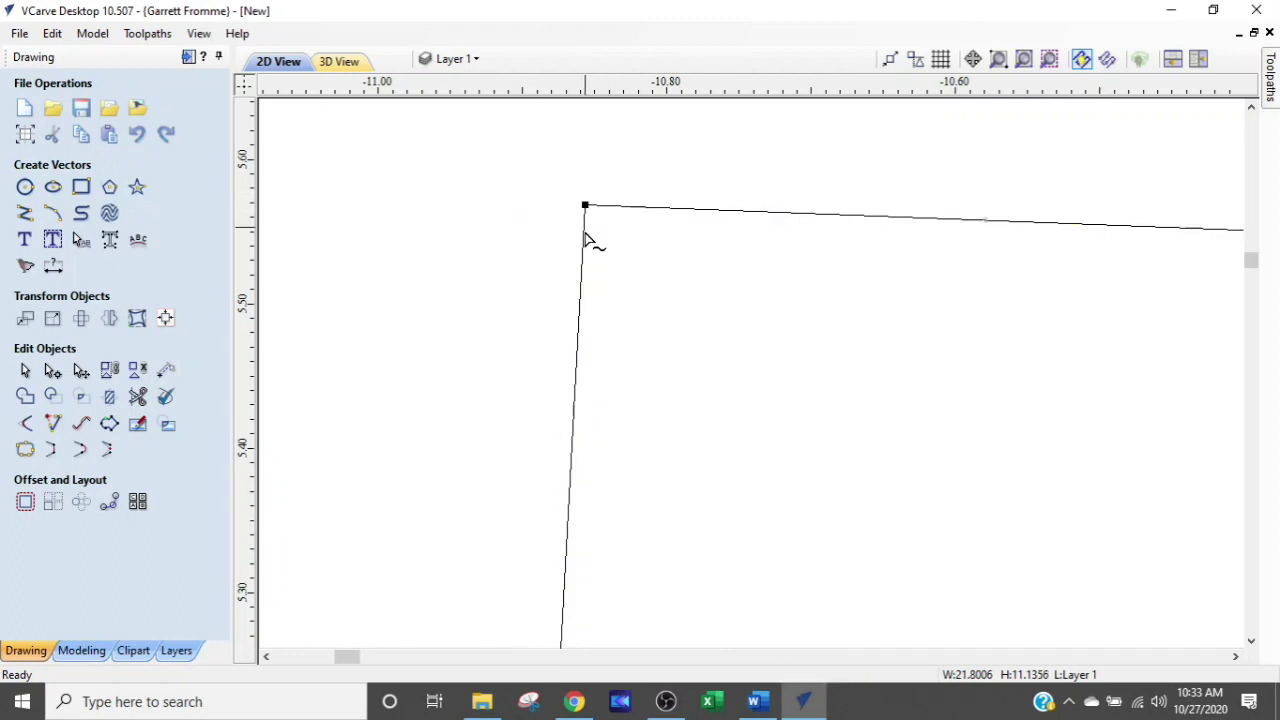
scroll(634, 360, down, 3)
scroll(715, 363, down, 2)
scroll(754, 369, down, 2)
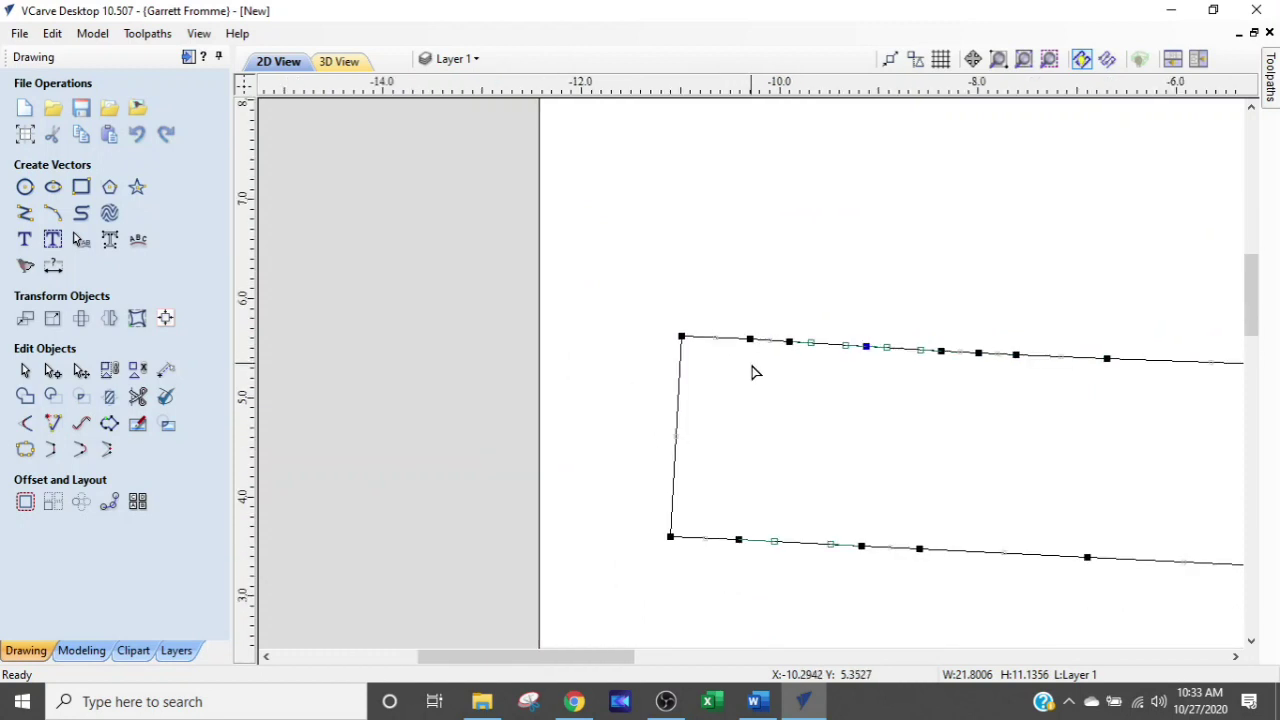
Leave node editing and round the panhandle's northwest corner with a normal fillet of 0.5 inch radius
scroll(751, 388, up, 3)
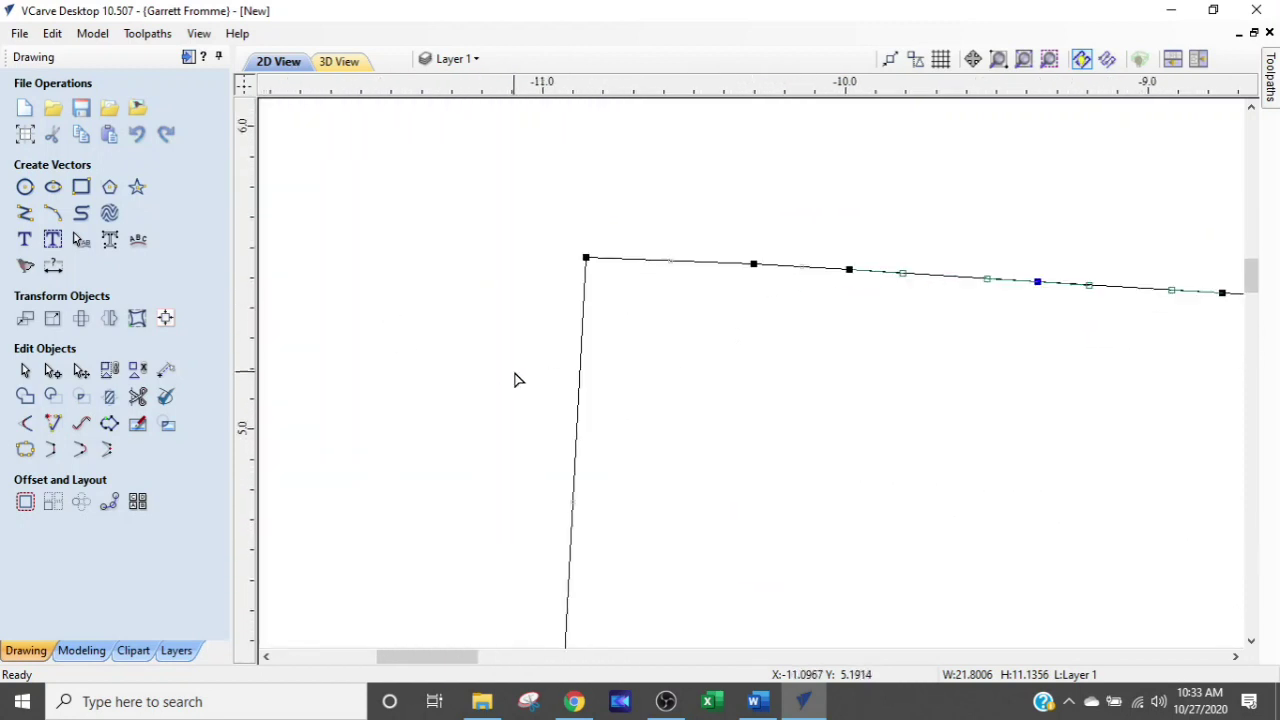
click(549, 297)
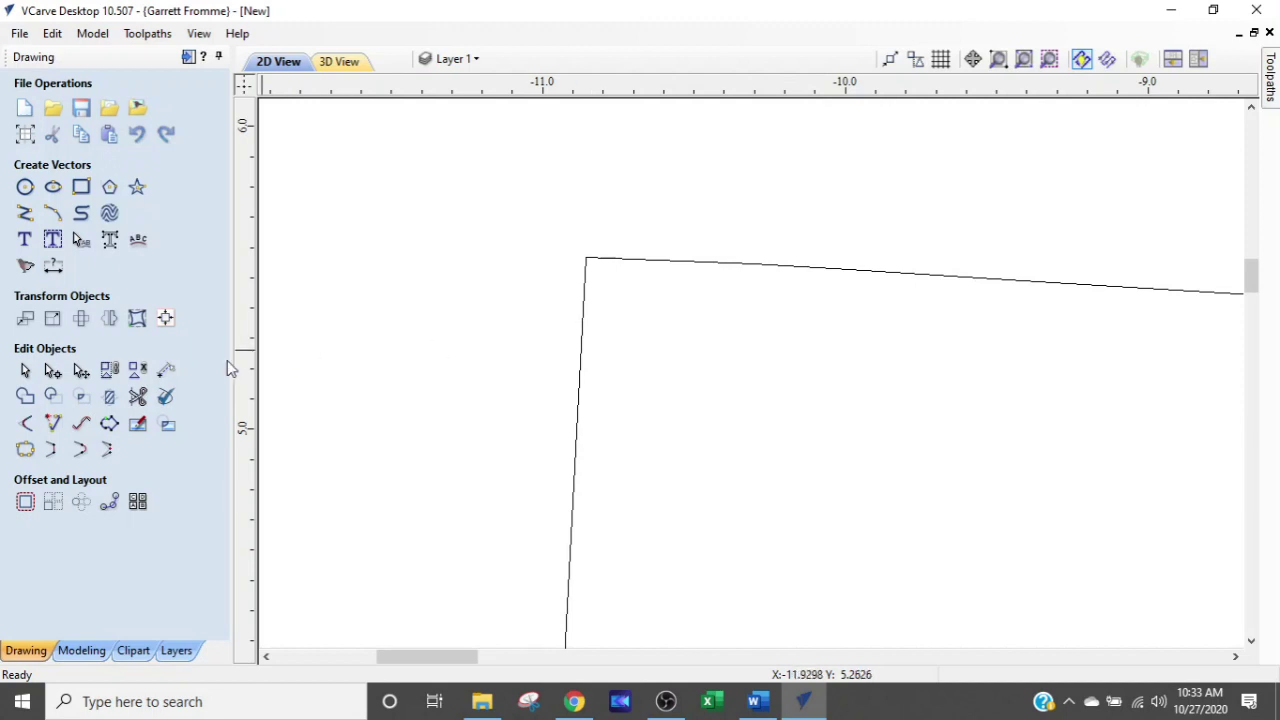
click(24, 425)
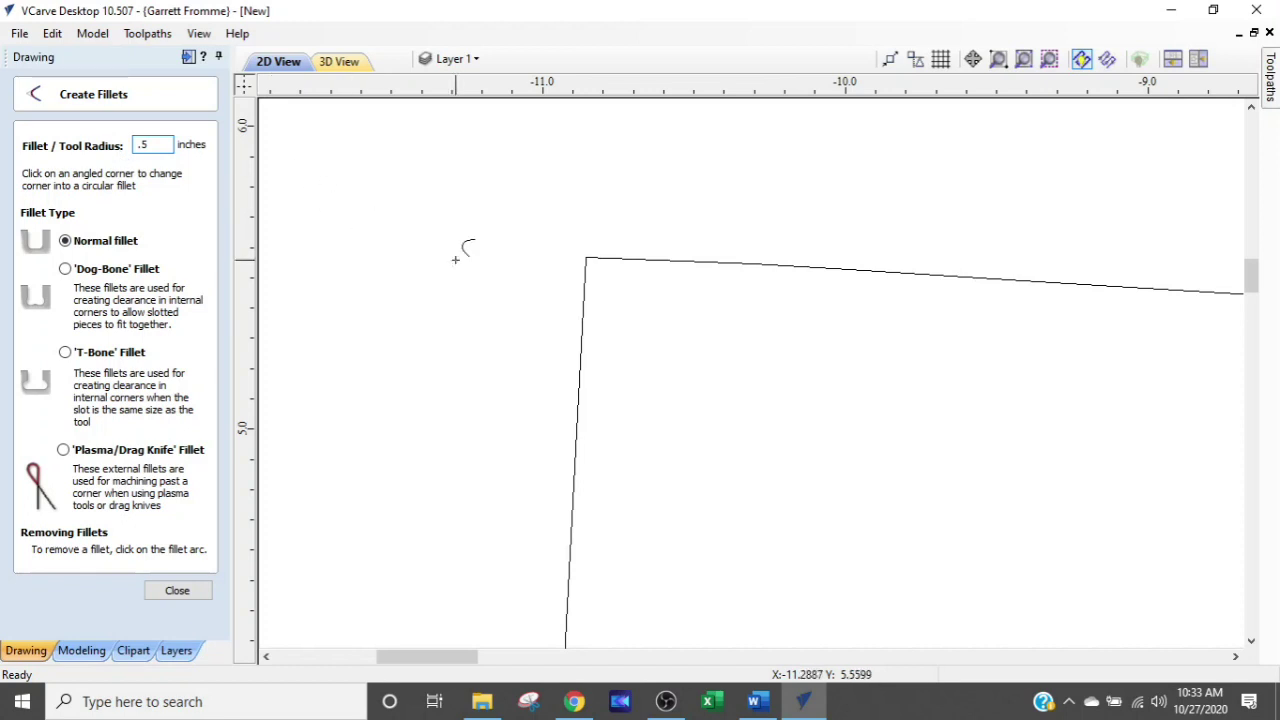
click(587, 259)
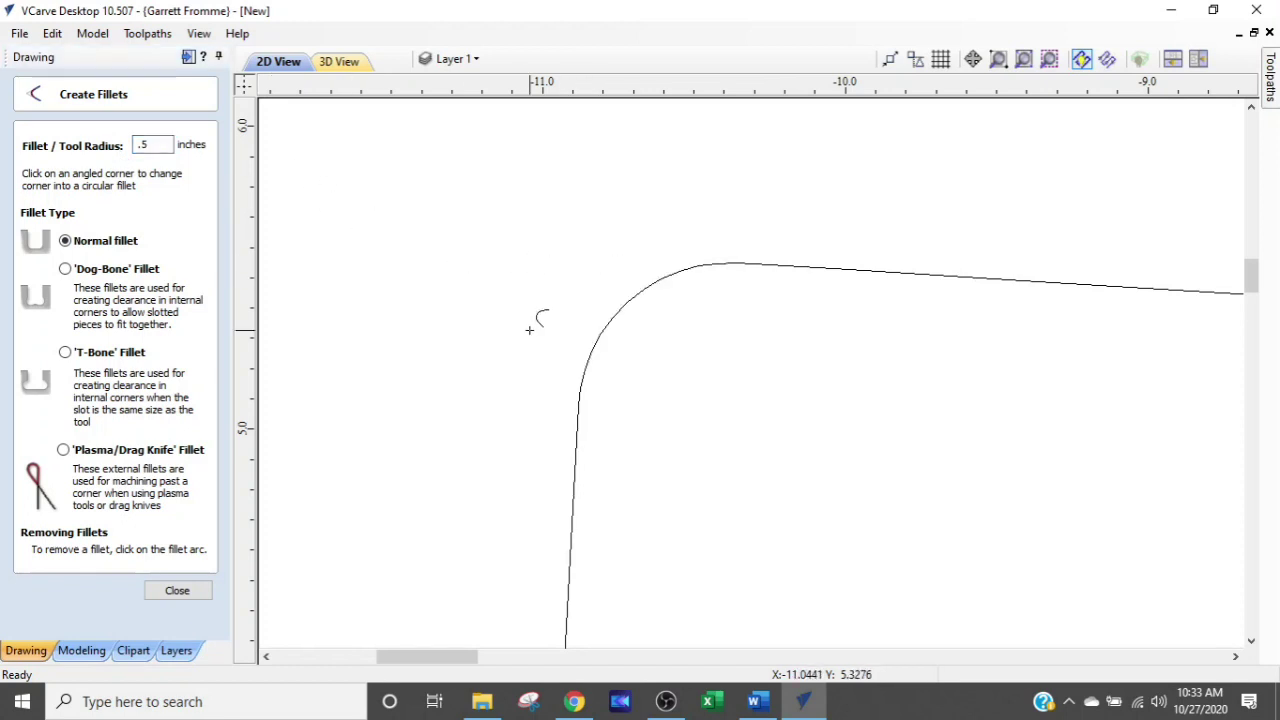
Remove the 0.5 inch fillet from the panhandle's northwest corner
scroll(560, 350, down, 5)
scroll(552, 366, up, 5)
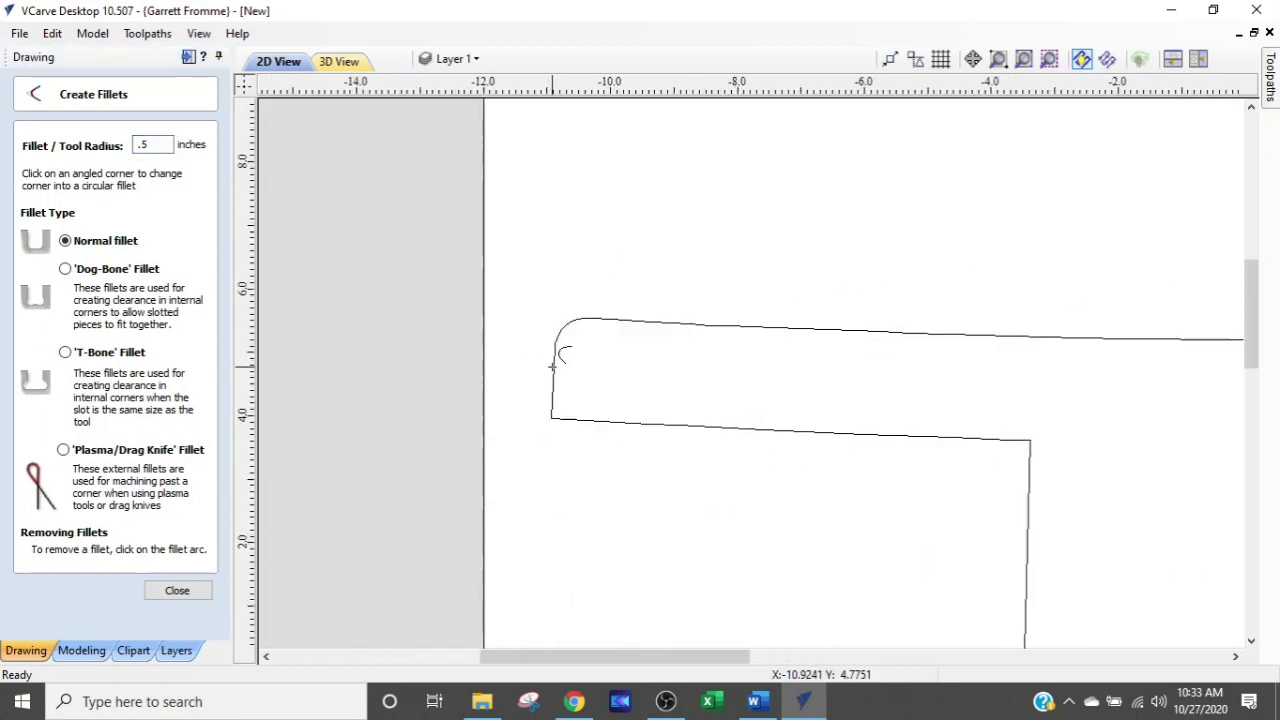
click(552, 366)
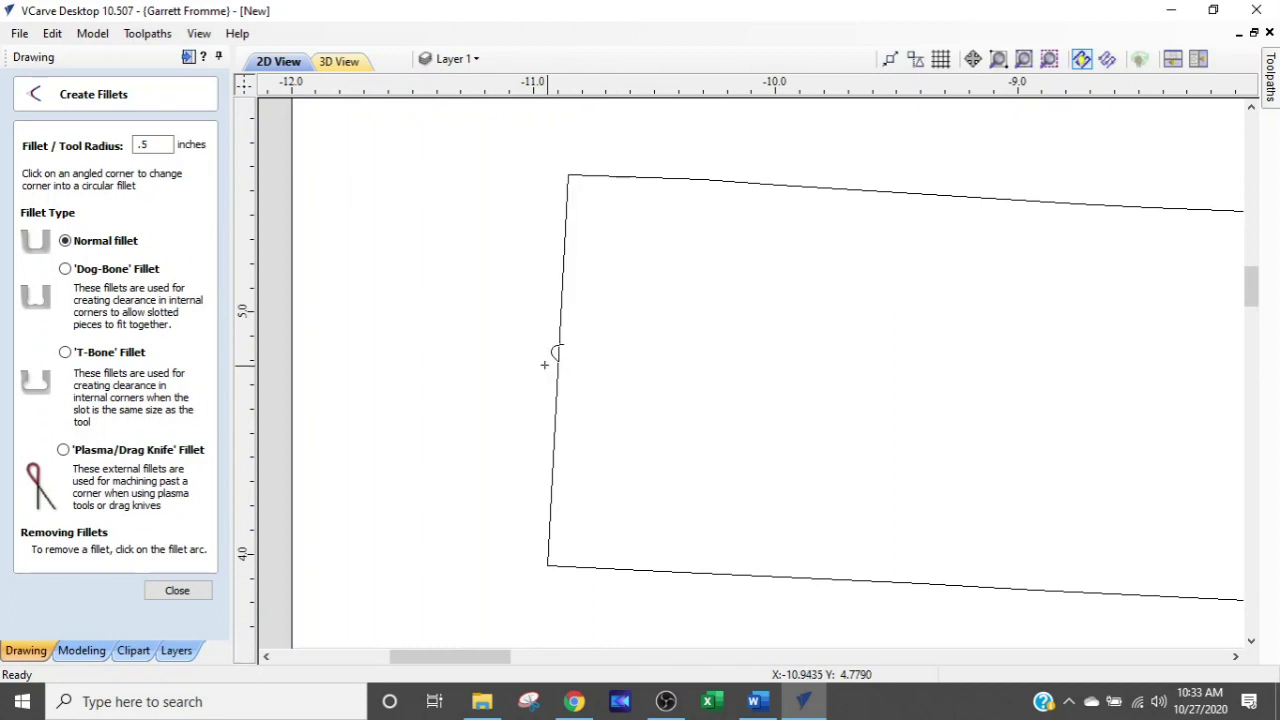
Round the panhandle's northwest and southwest corners and its inner corner with the main body using 0.125 inch normal fillets
double_click(160, 144)
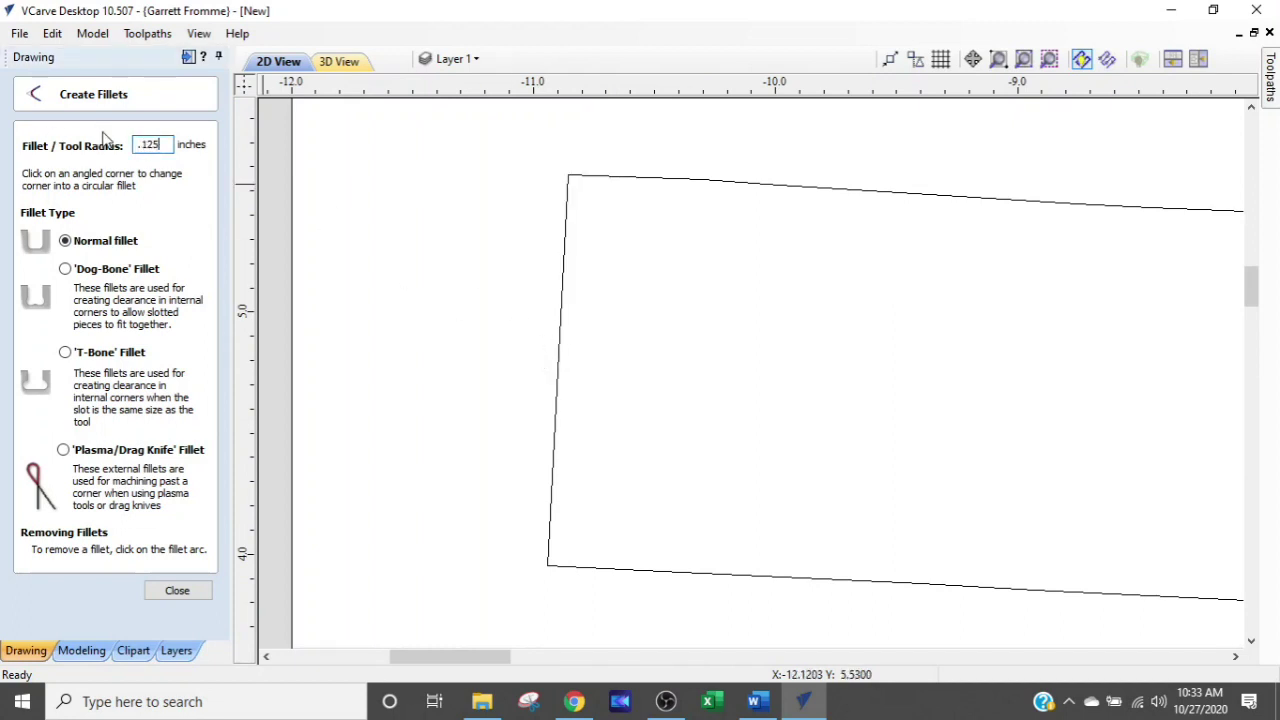
click(568, 171)
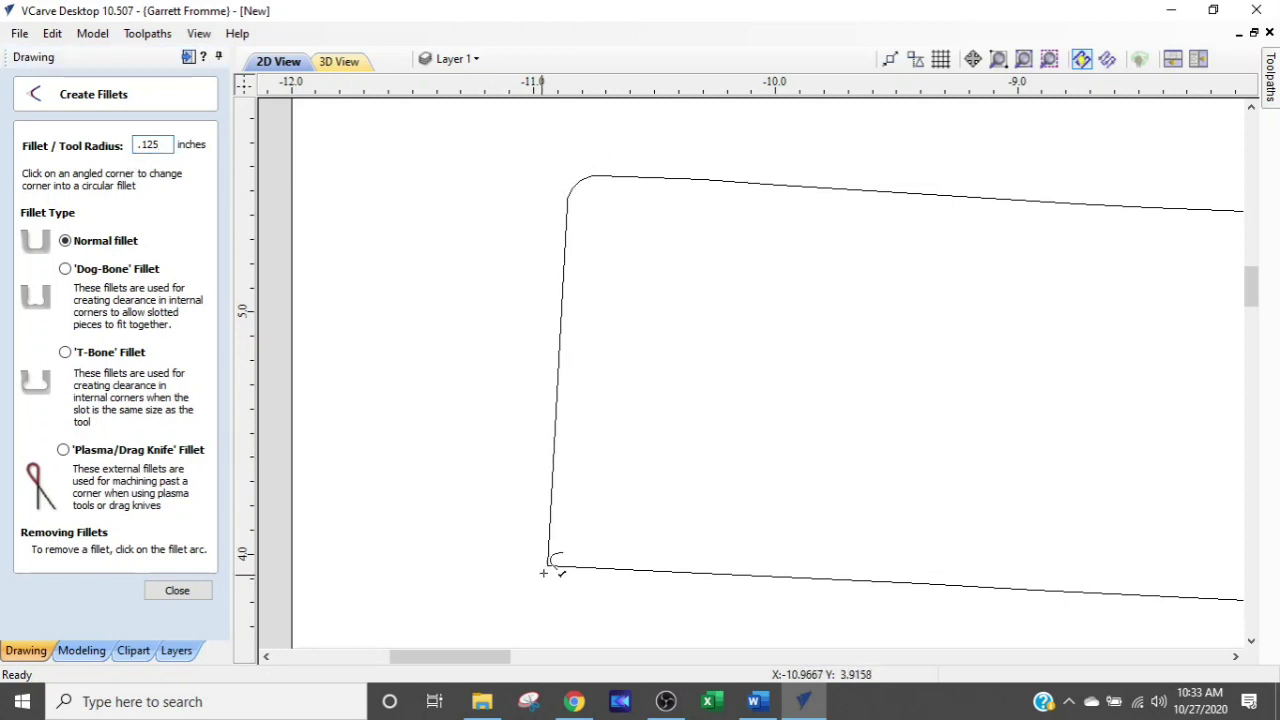
scroll(547, 567, down, 5)
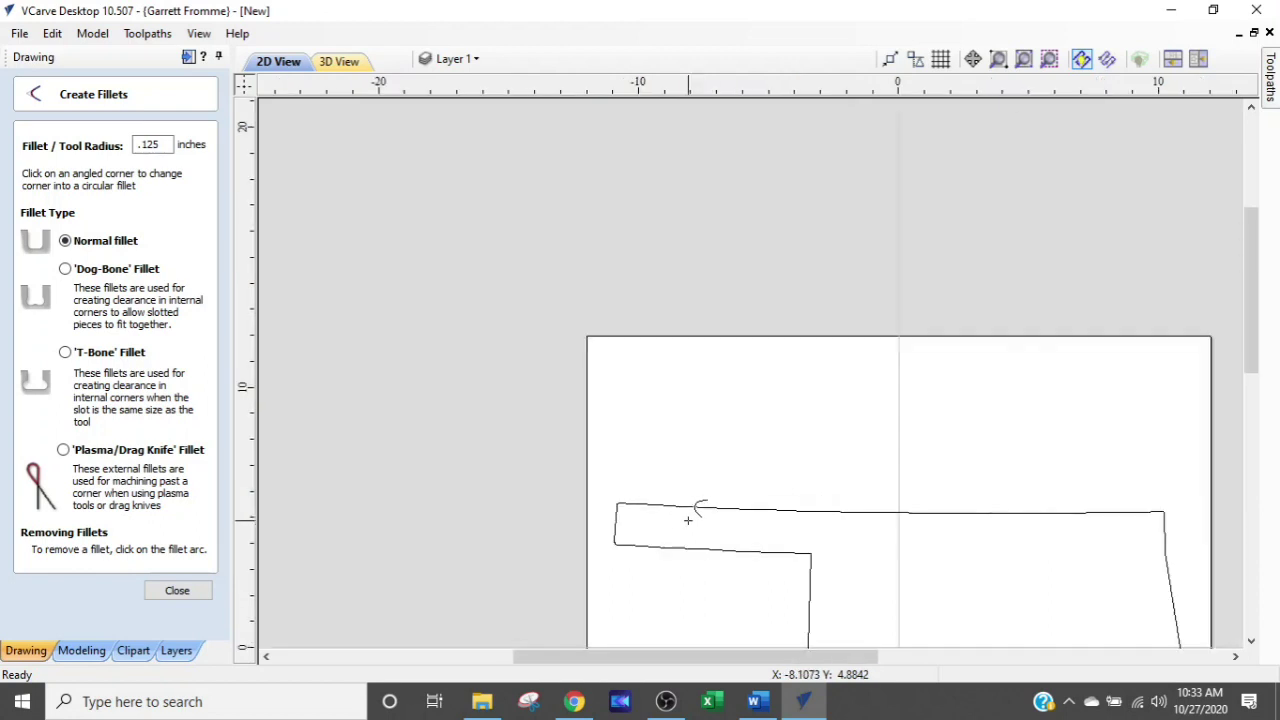
scroll(600, 340, up, 5)
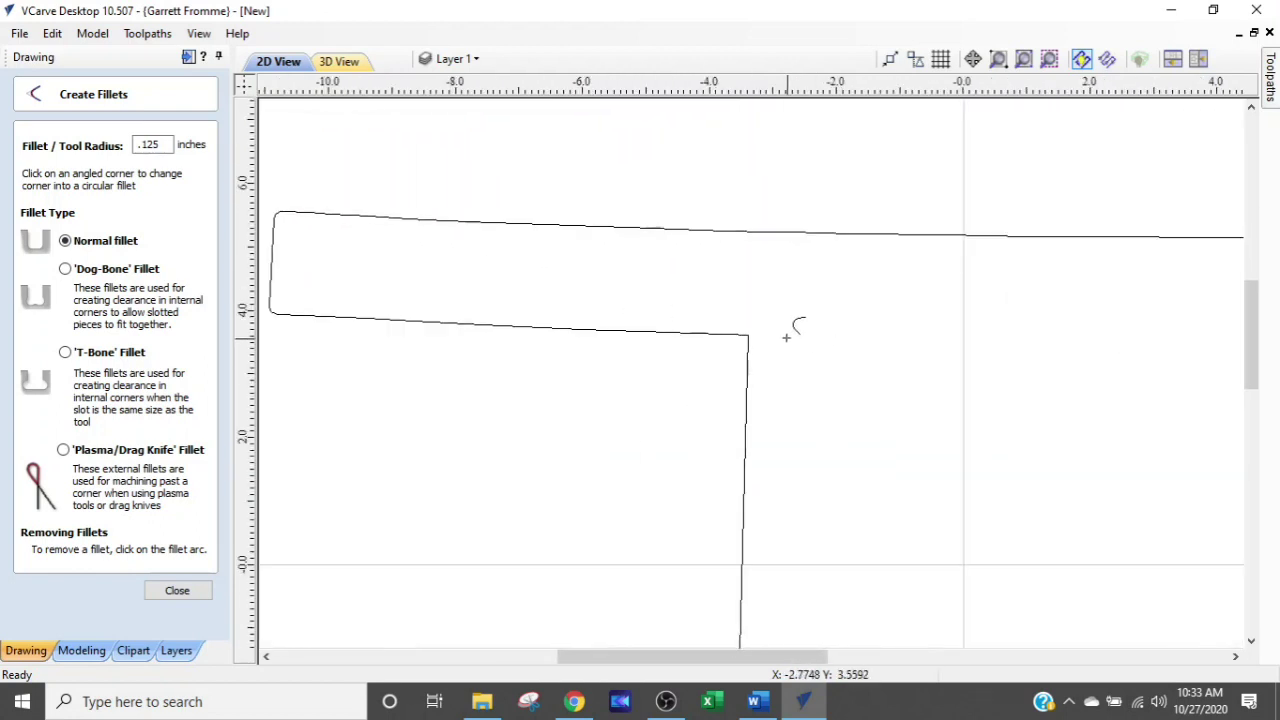
click(748, 338)
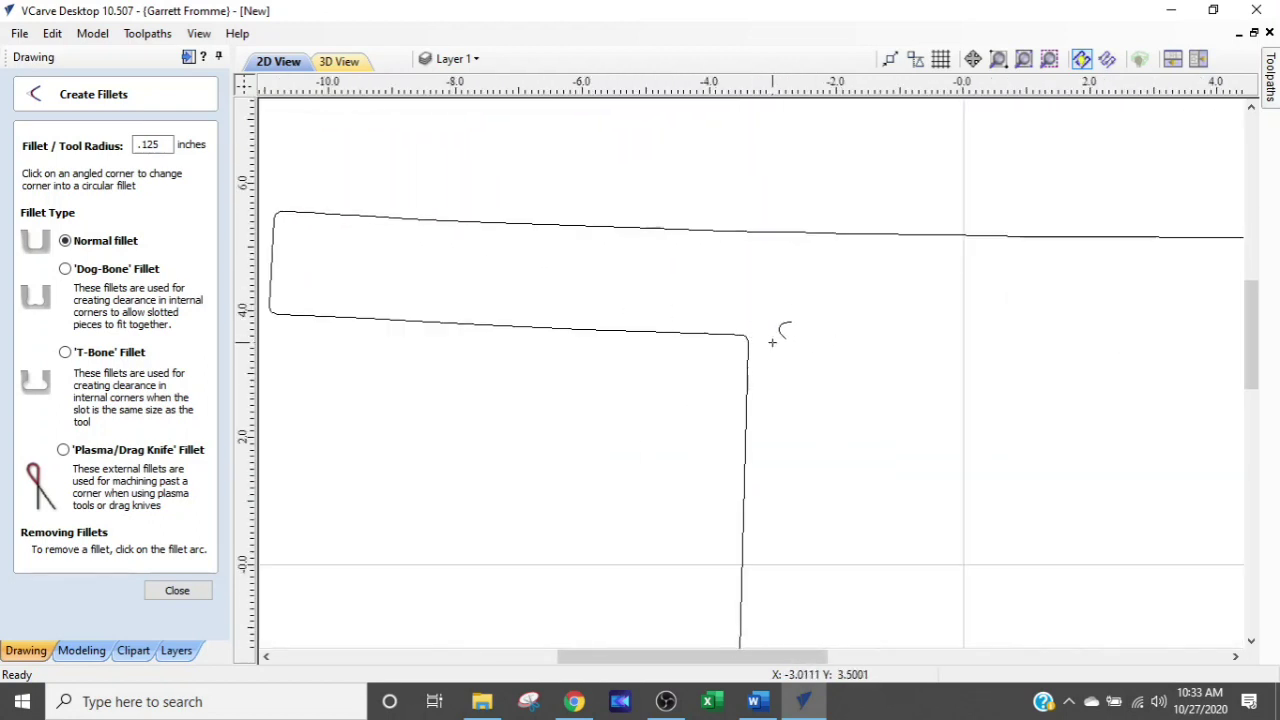
Examine the outline's northeast and southeast corners and the west end of the river boundary for corners needing a fillet
scroll(773, 343, down, 5)
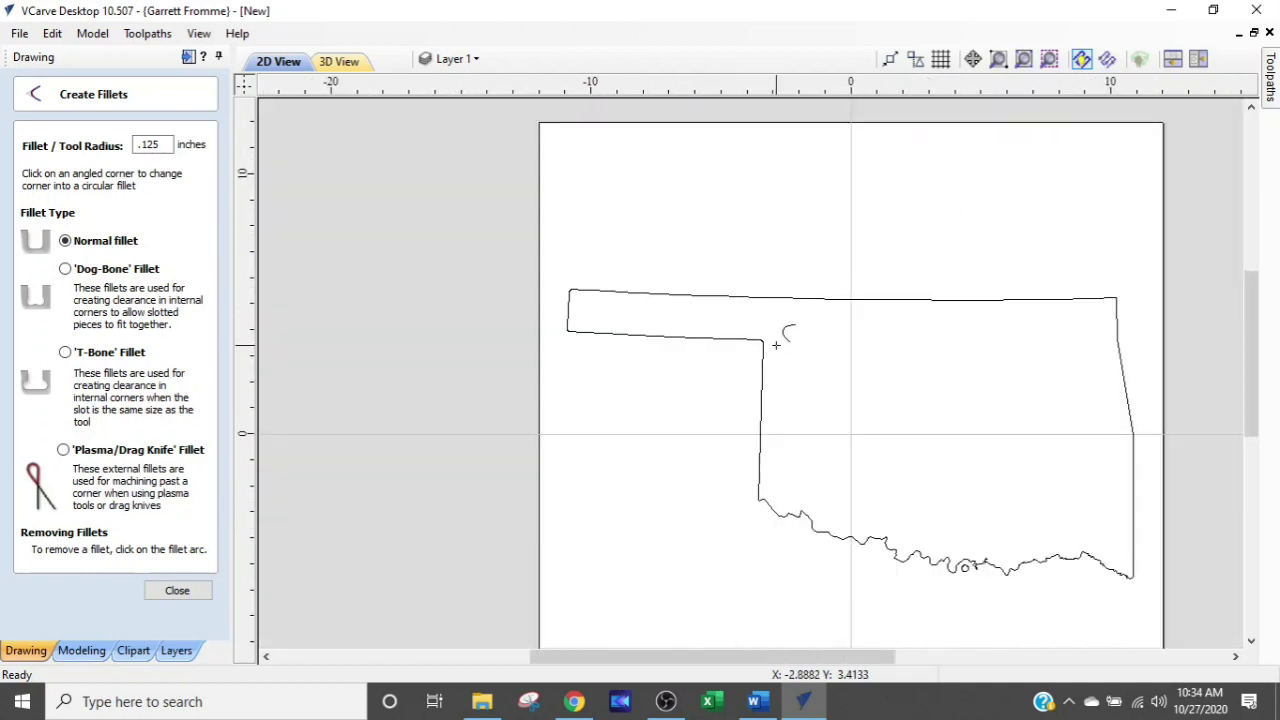
scroll(905, 316, up, 4)
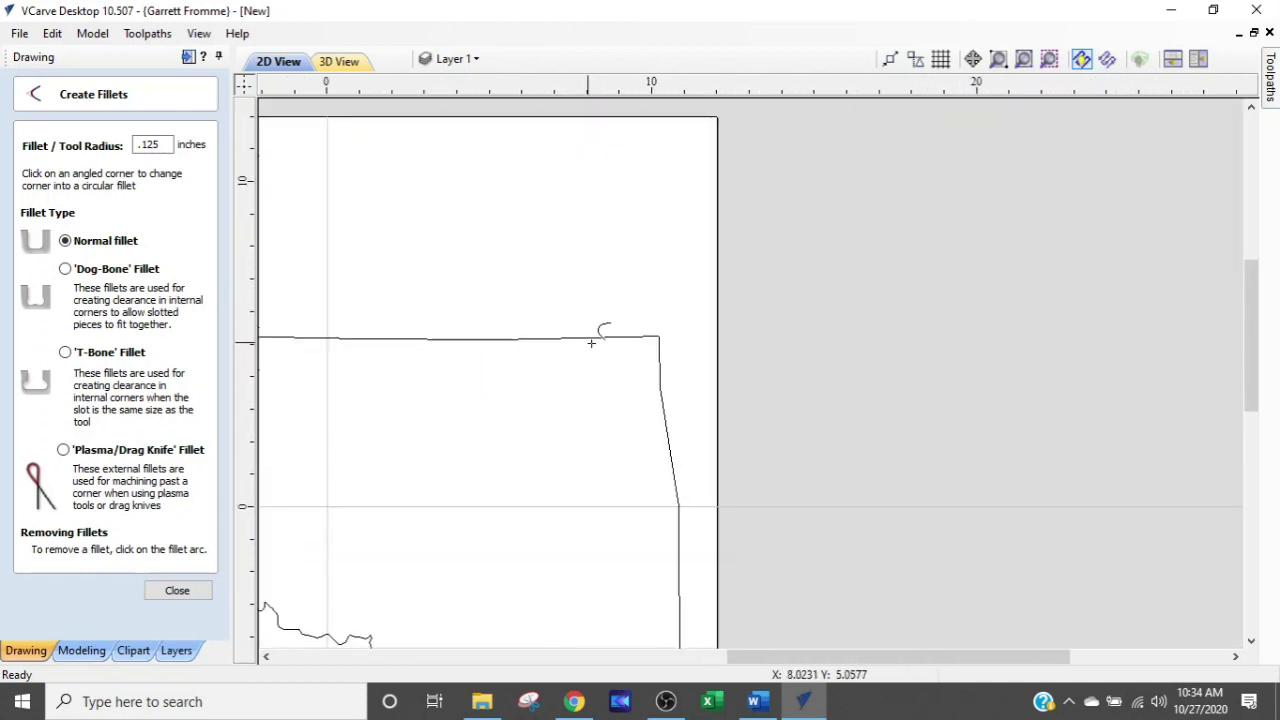
scroll(737, 340, up, 1)
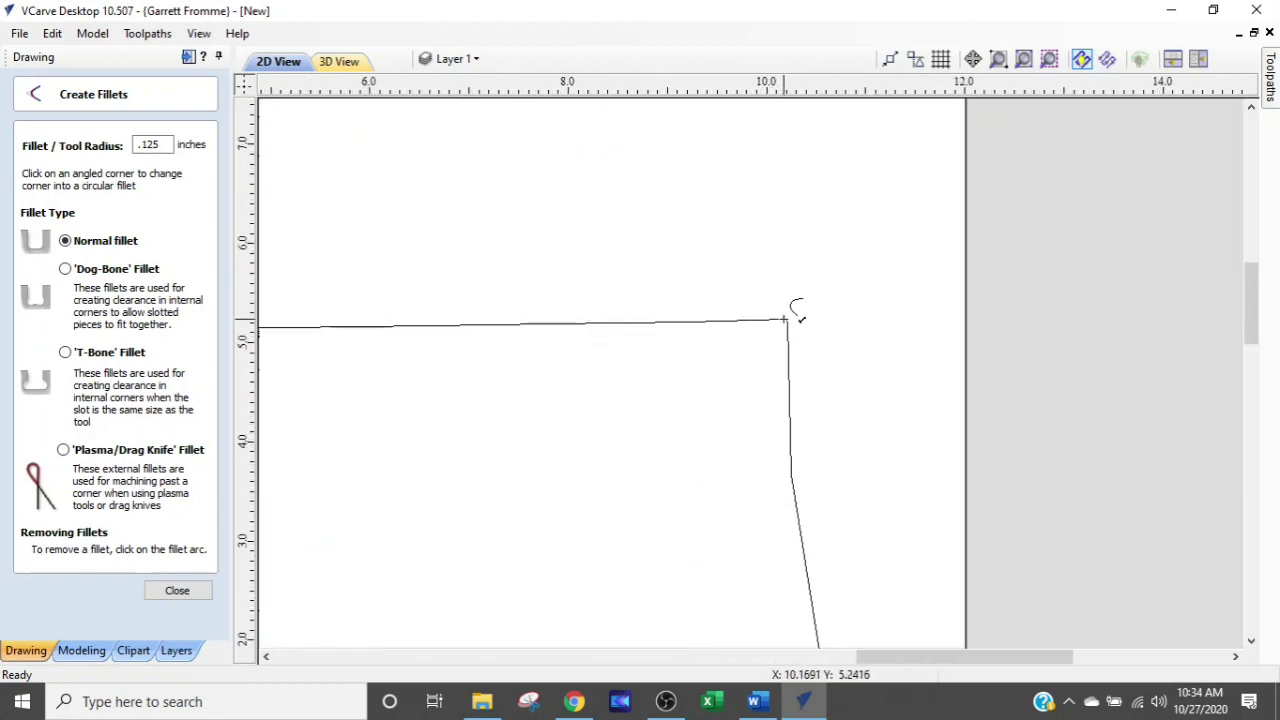
scroll(763, 331, down, 3)
scroll(763, 571, up, 2)
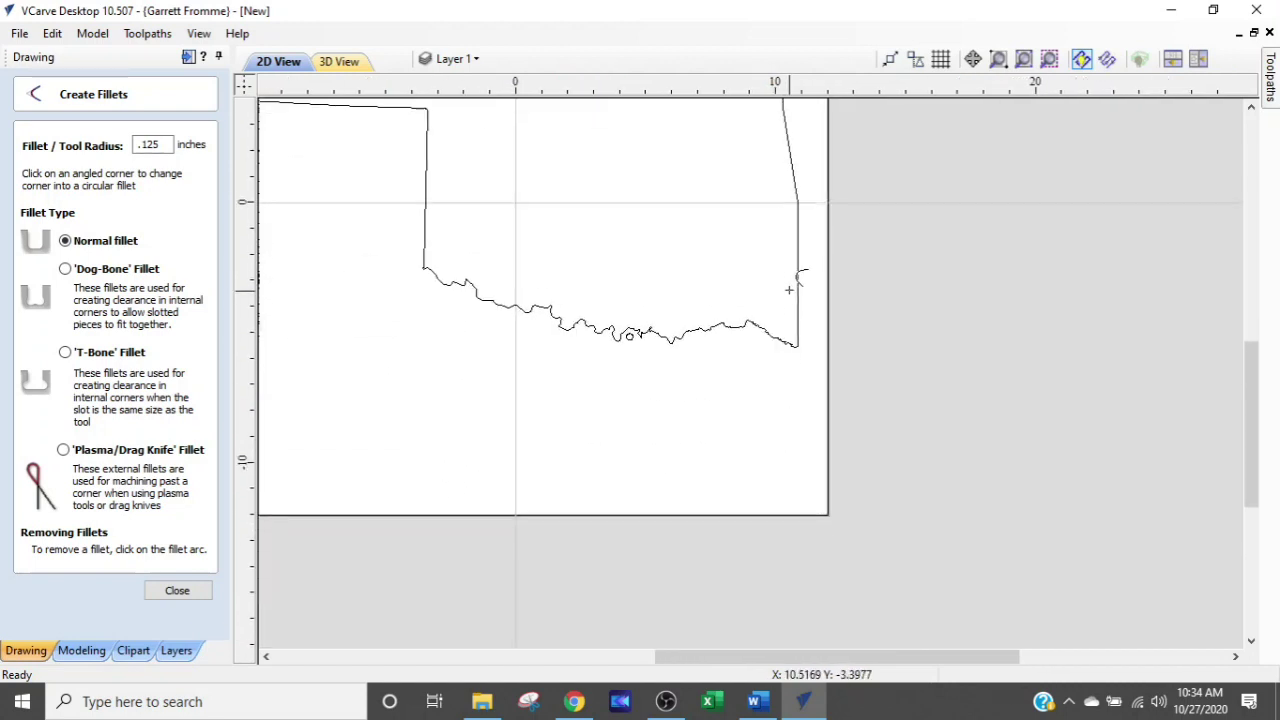
scroll(789, 290, up, 3)
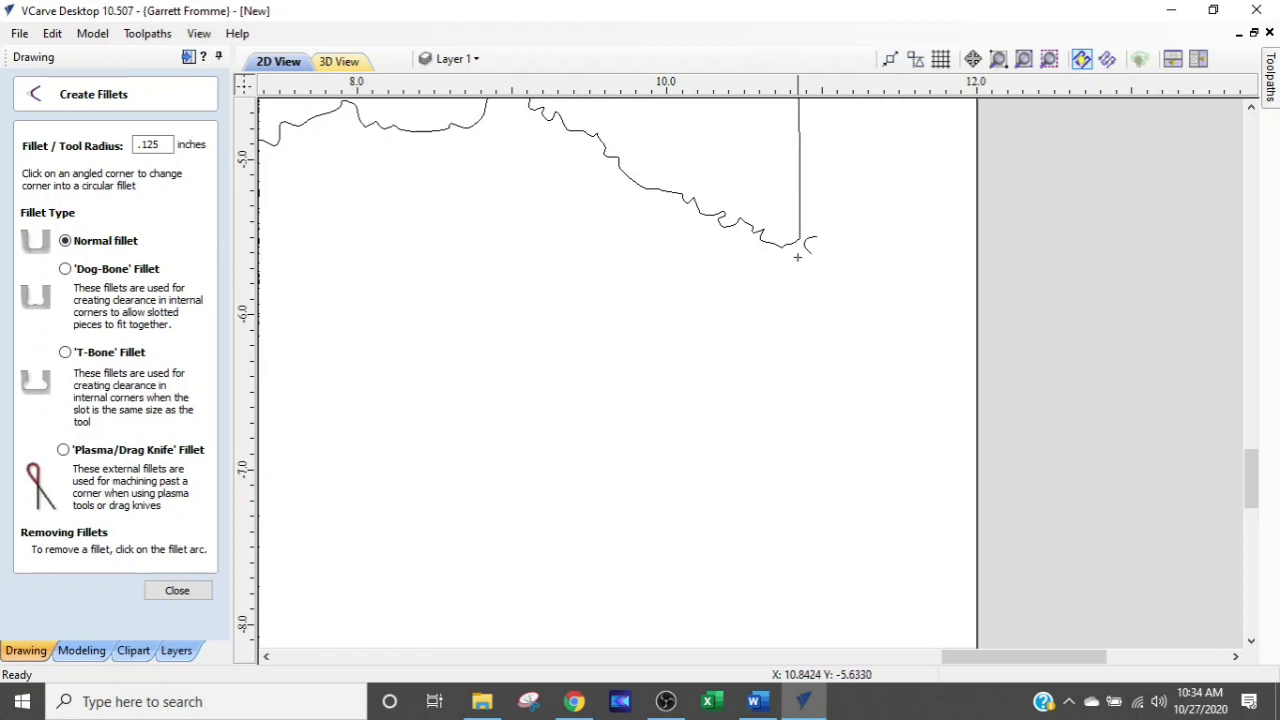
scroll(798, 254, down, 3)
scroll(341, 235, up, 5)
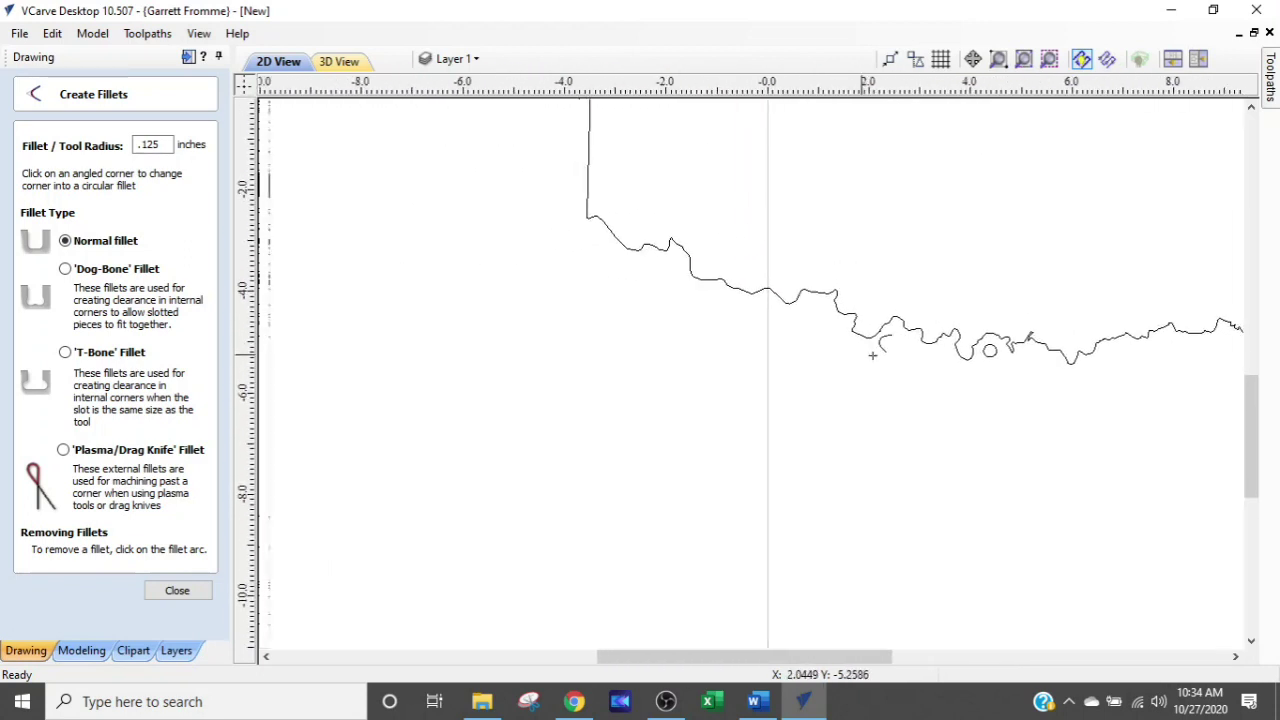
scroll(605, 245, down, 3)
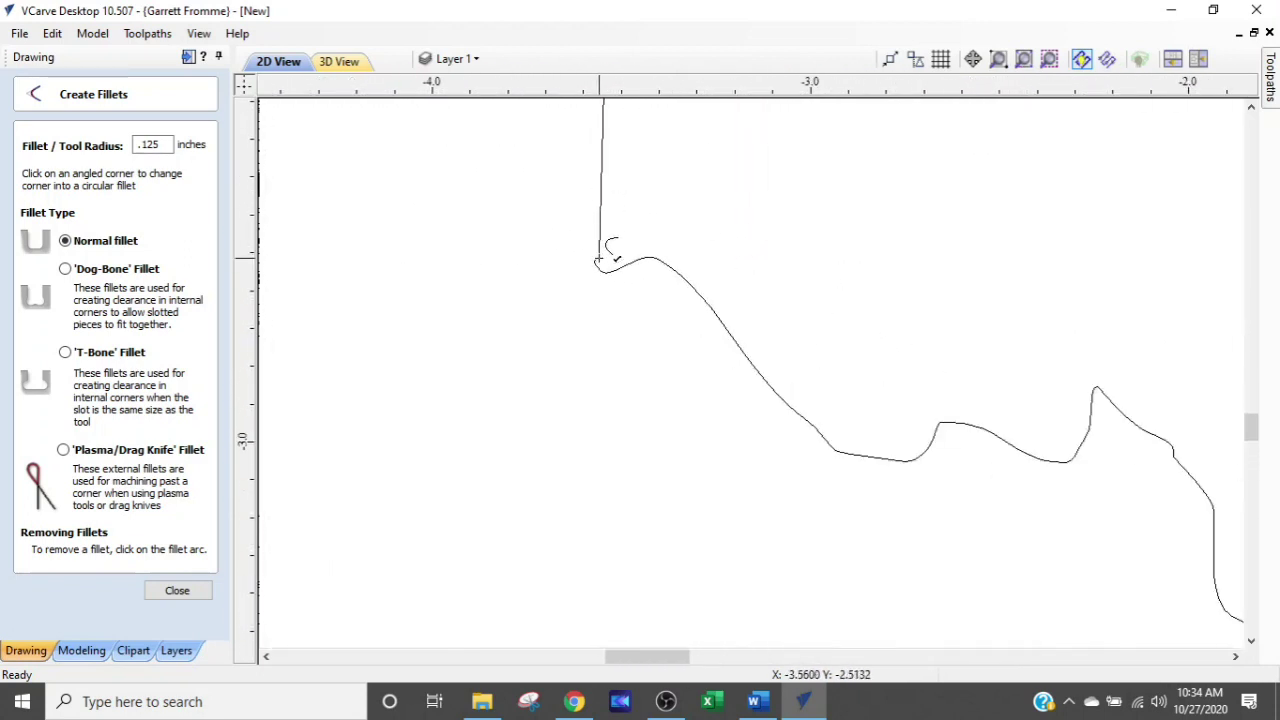
scroll(588, 309, down, 2)
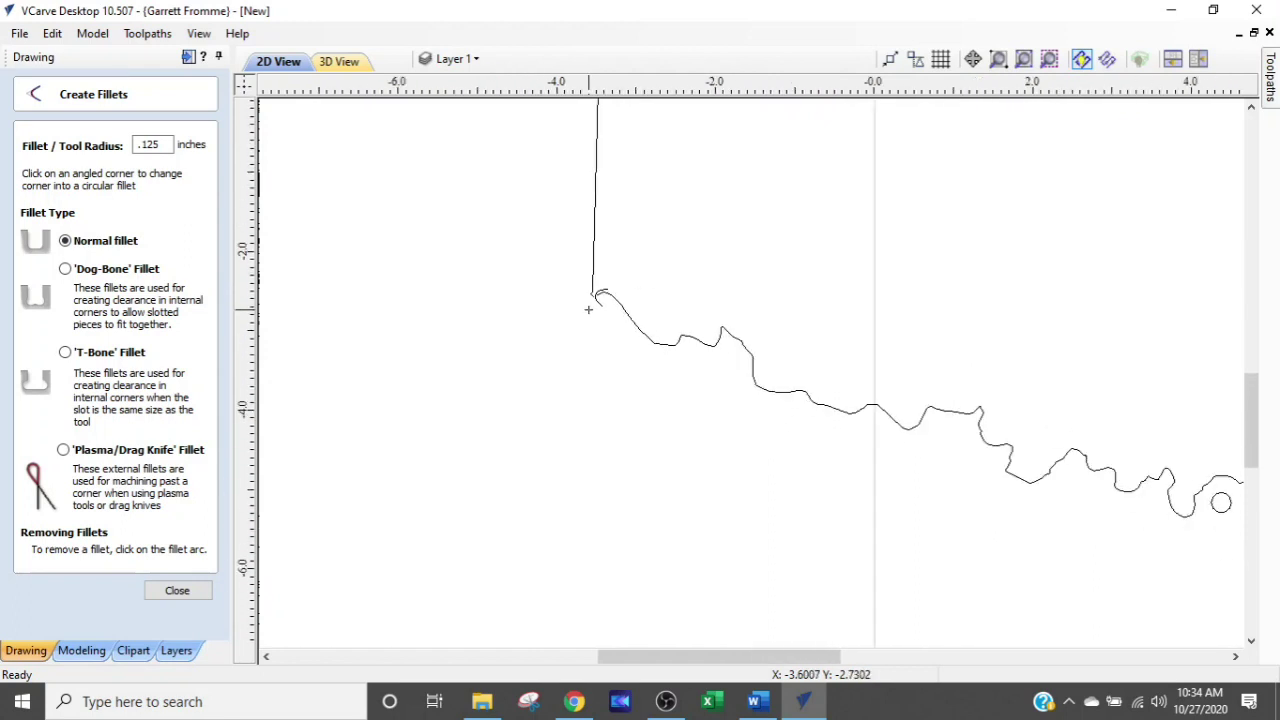
scroll(763, 369, down, 1)
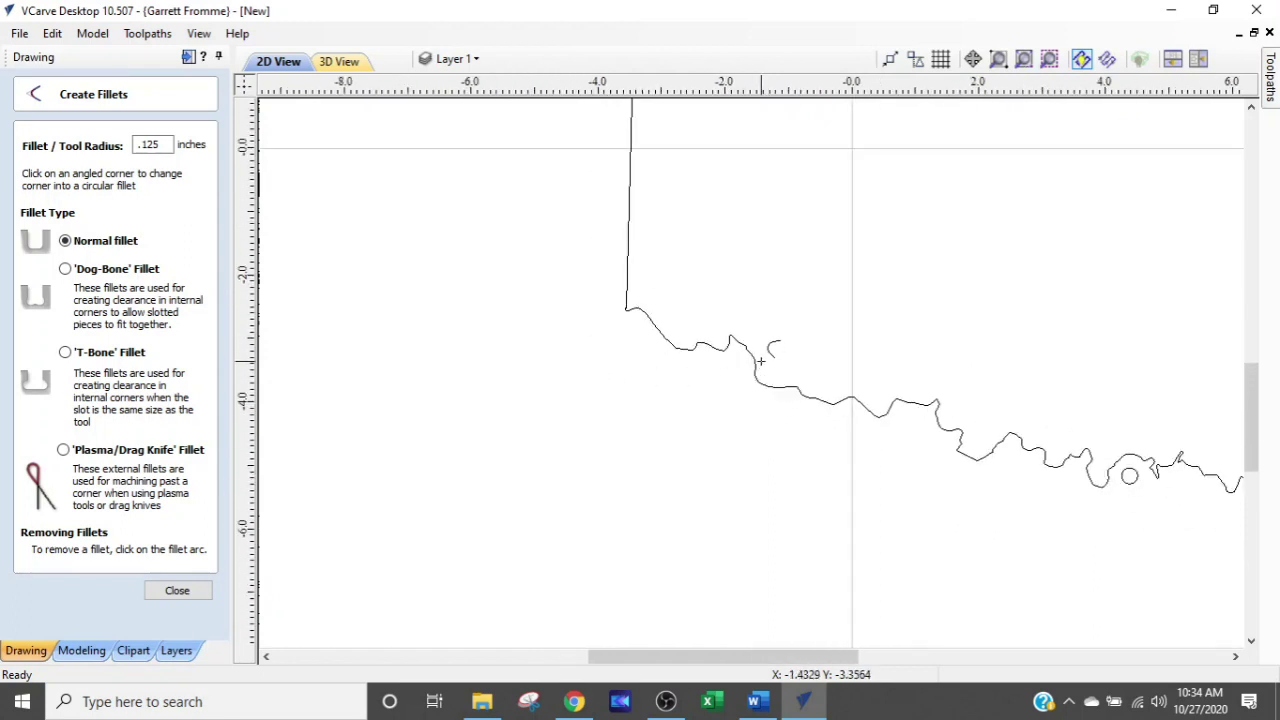
scroll(760, 362, right, 5)
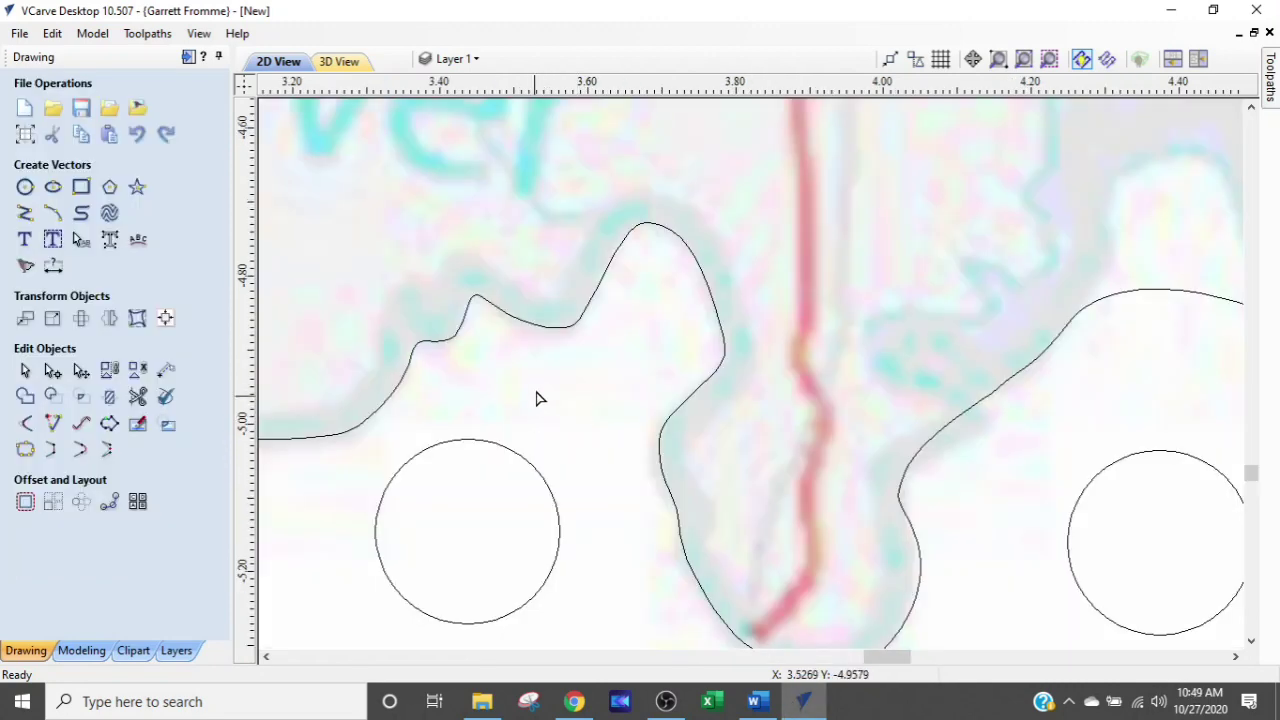
Move the 0.25 inch circle below the bay south of Madill up into the top of that bay
scroll(587, 305, up, 2)
scroll(1050, 396, down, 3)
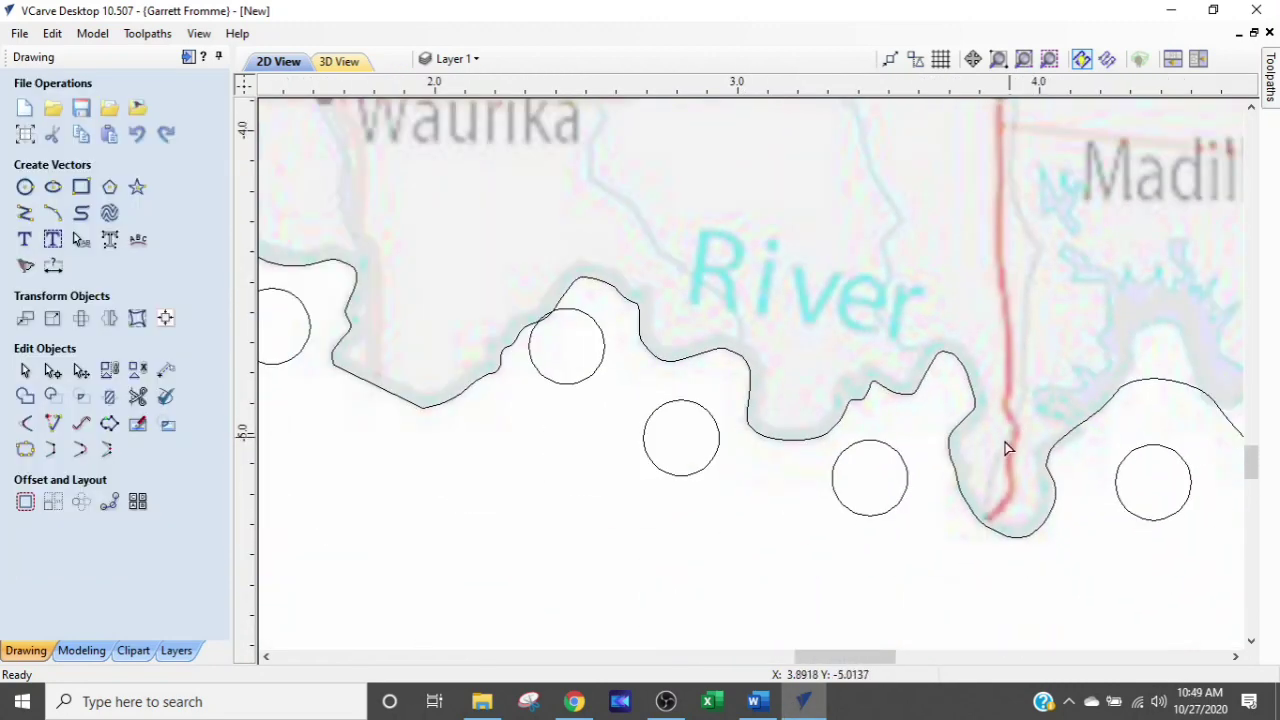
middle_drag(980, 350, 663, 343)
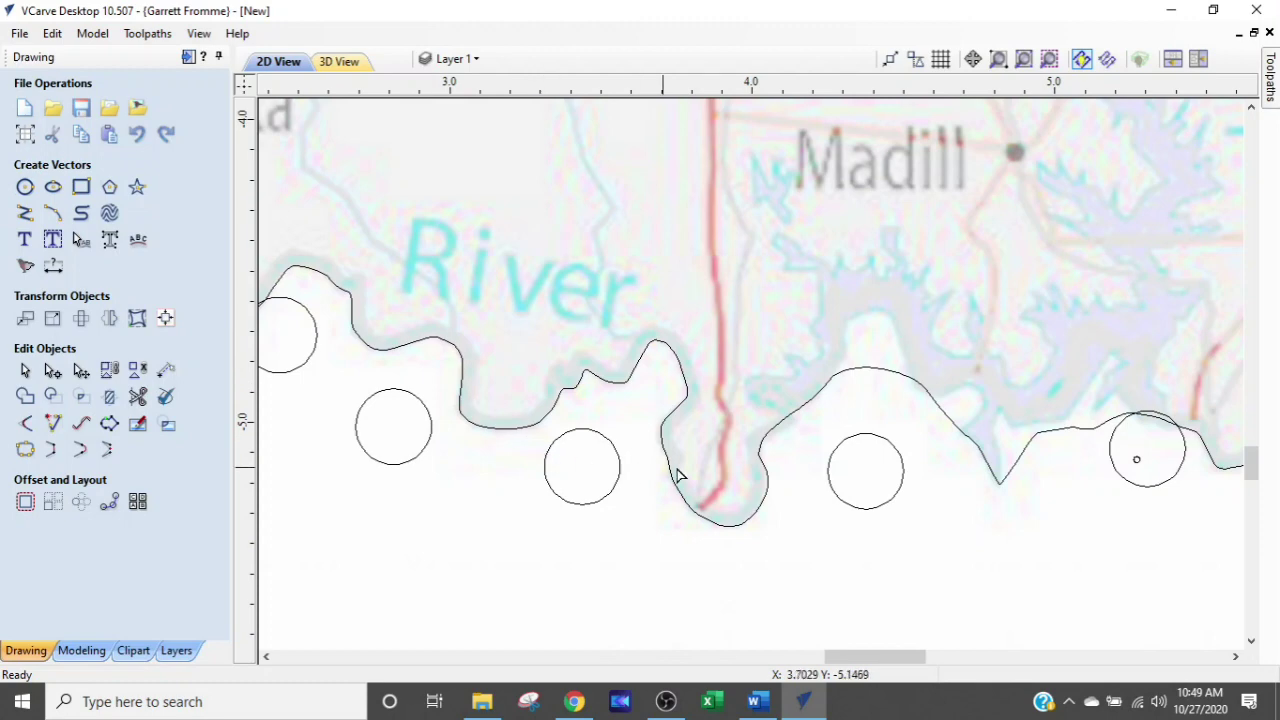
click(836, 459)
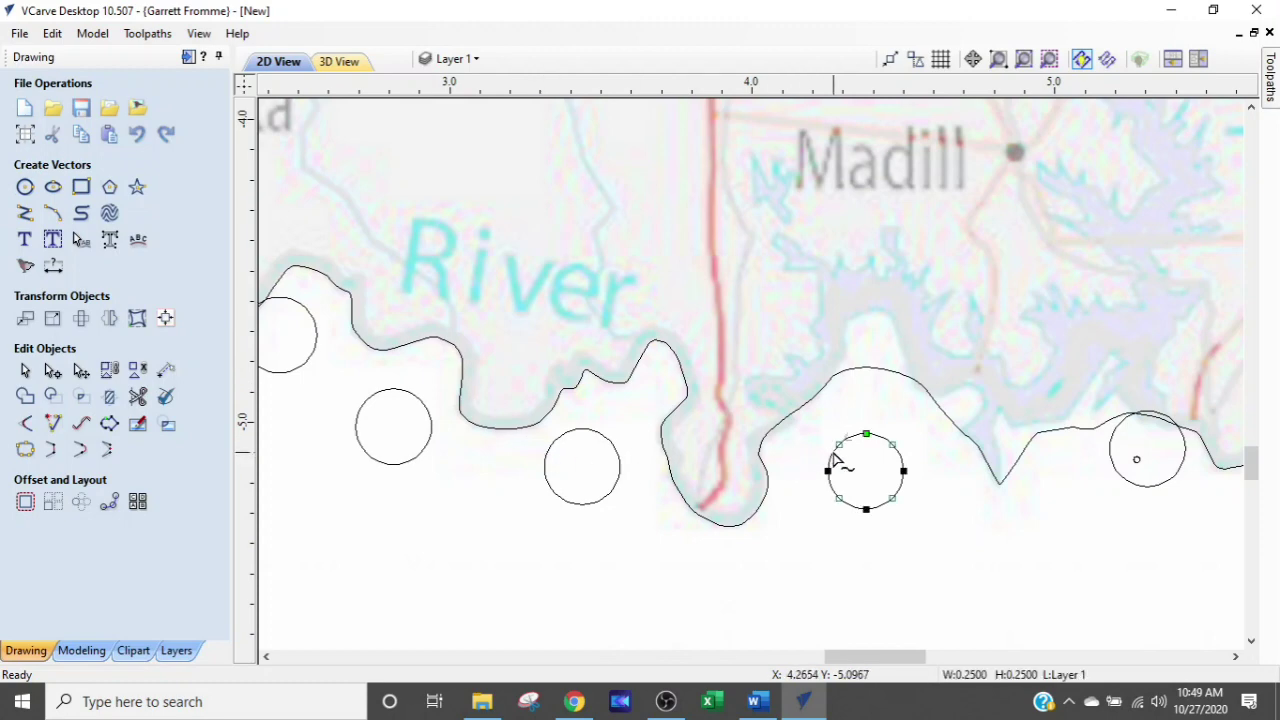
click(843, 476)
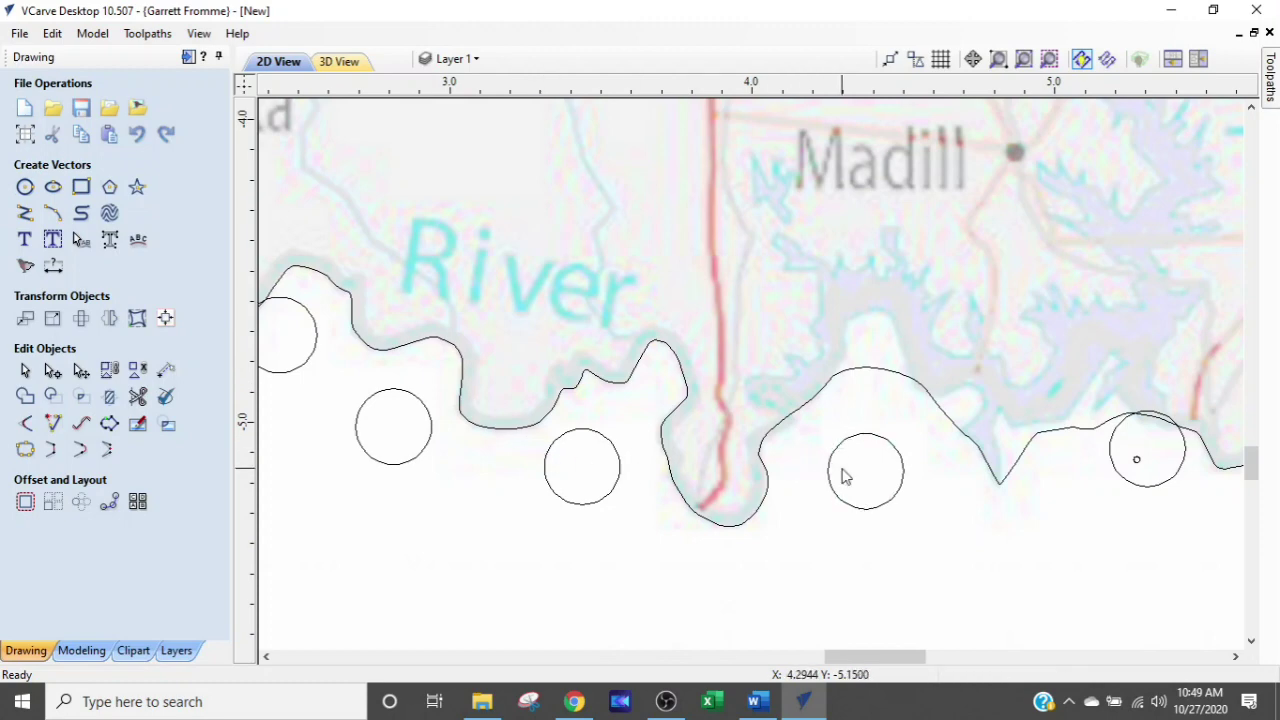
click(836, 467)
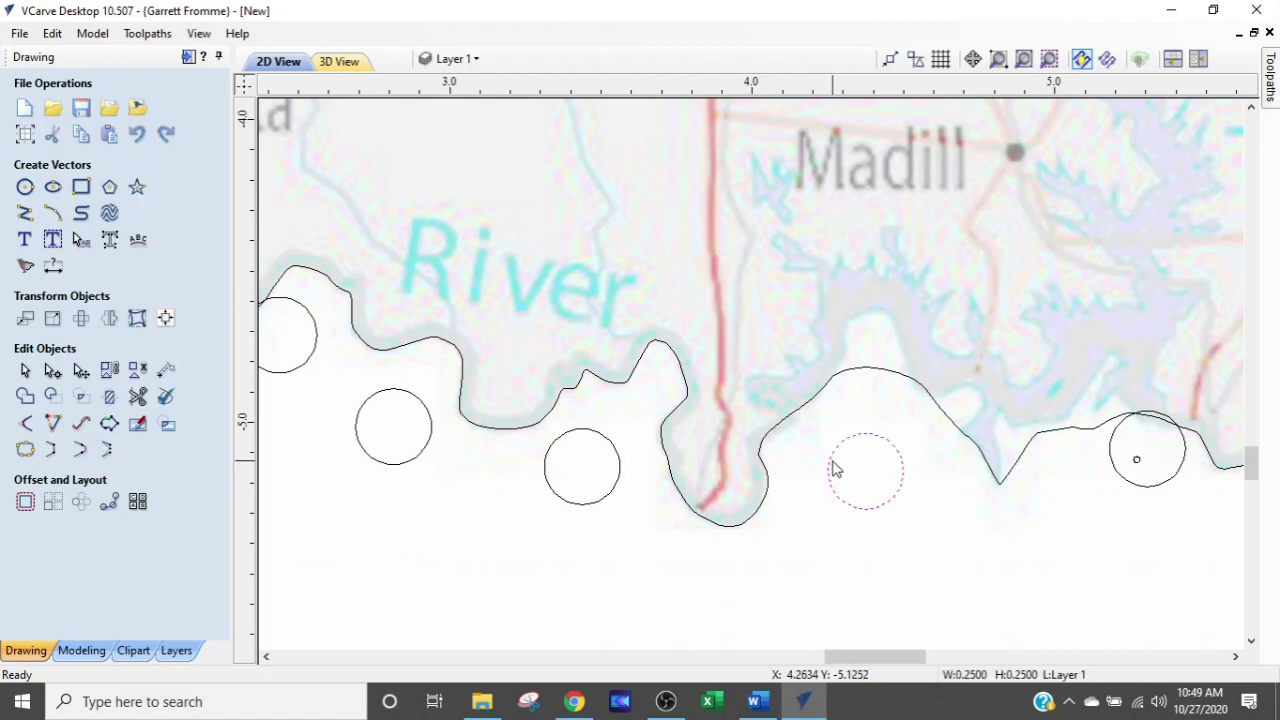
click(843, 470)
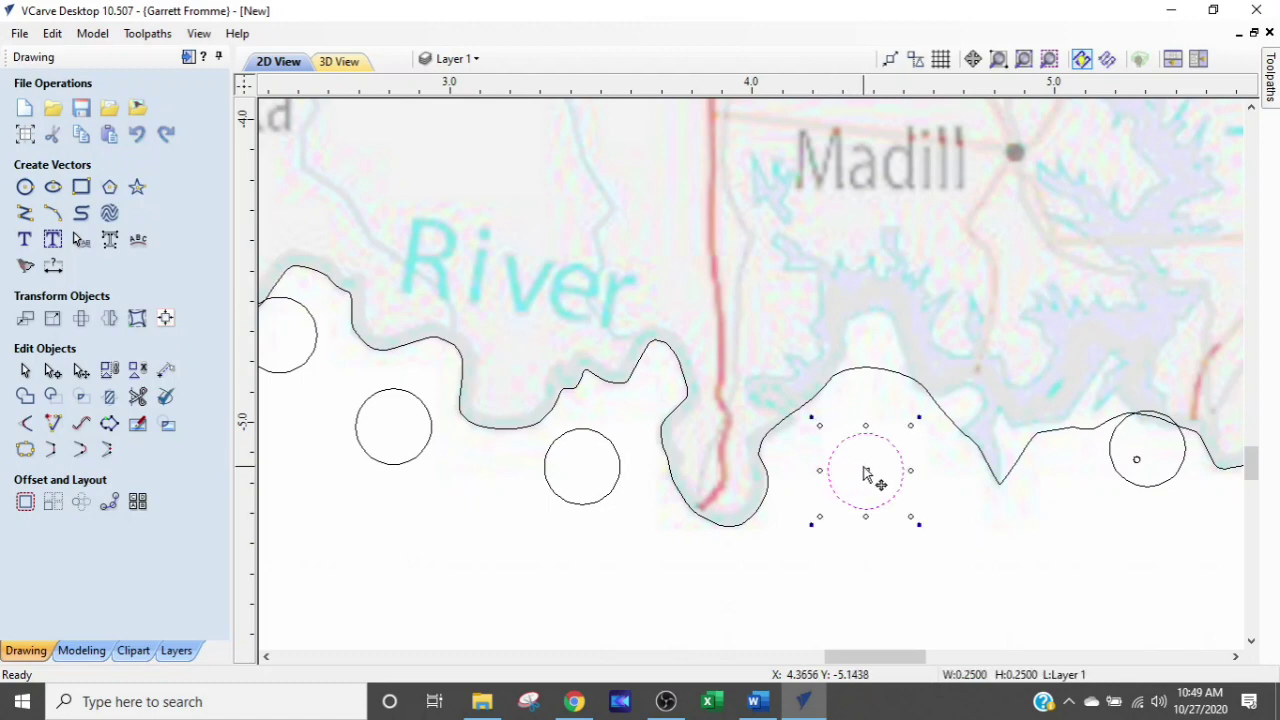
click(865, 476)
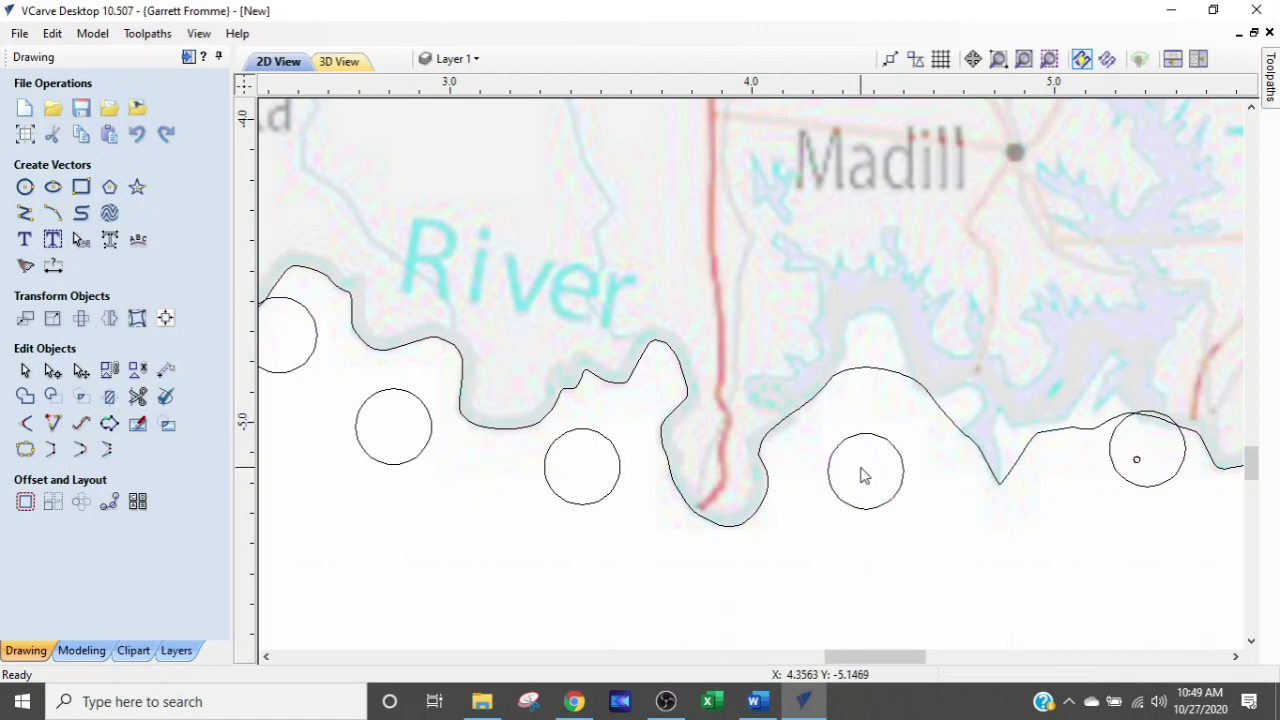
click(855, 445)
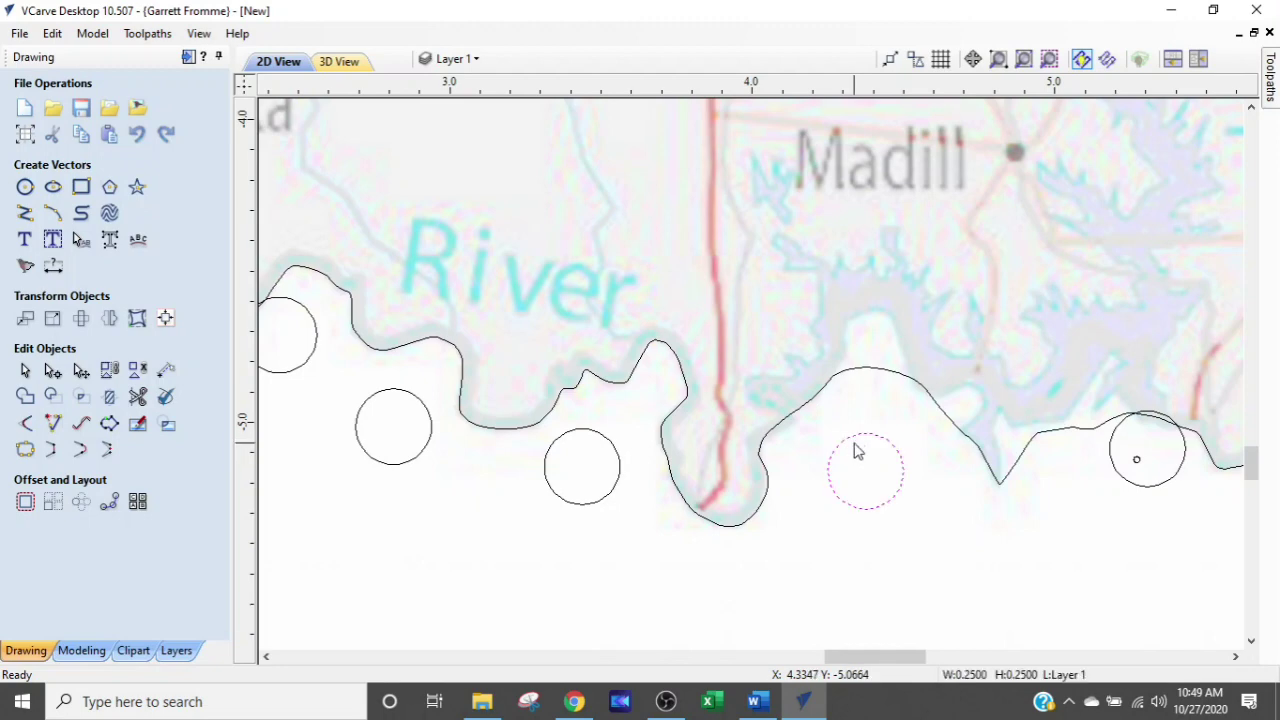
click(866, 466)
drag(858, 472, 877, 357)
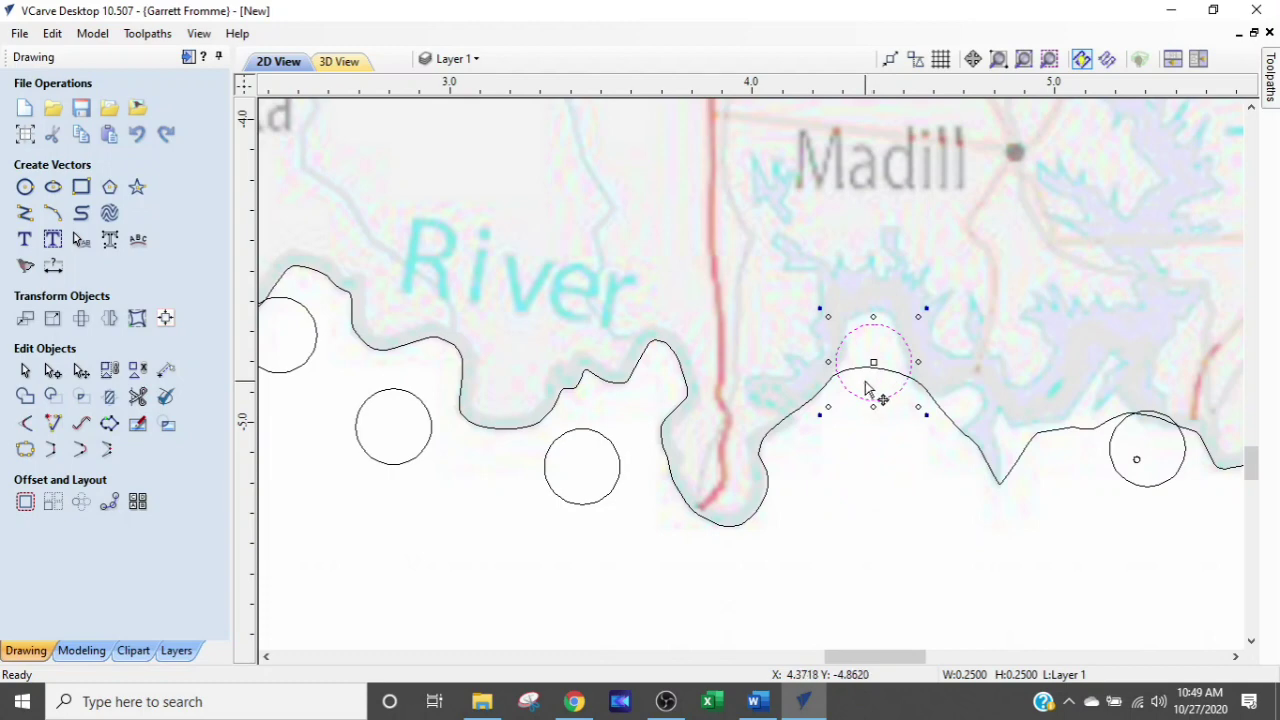
Move the 0.25 inch circle west of the red highway northeast into the narrow river bend and deselect it
click(545, 473)
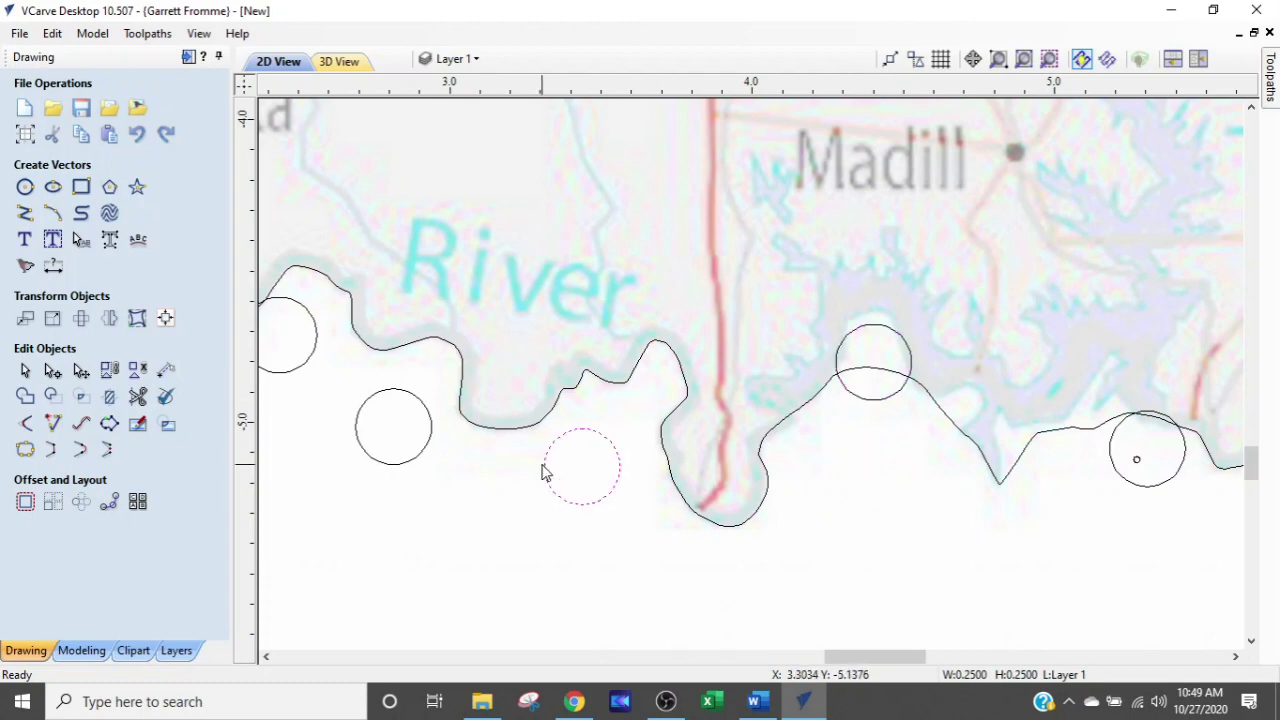
click(547, 473)
scroll(604, 463, up, 2)
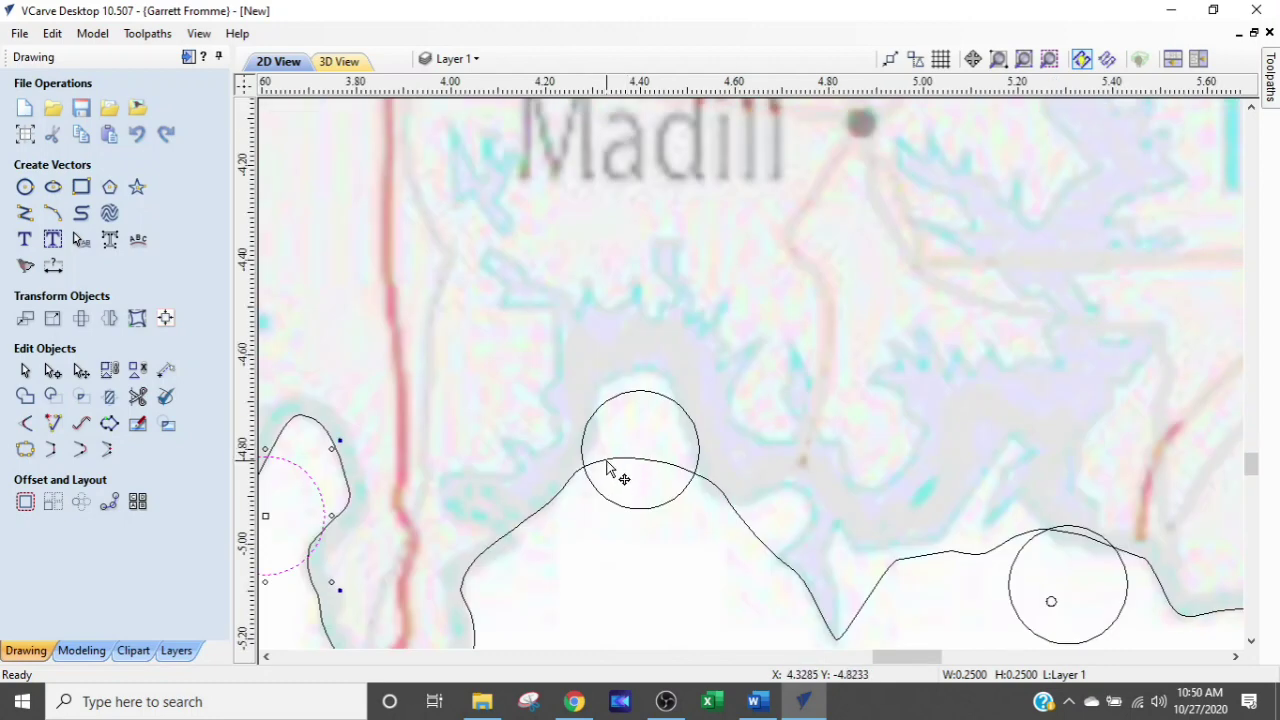
key(Escape)
Insert a node on the outline's curve across the bay south of Madill and move it up to the bay's top, centred above the circle
click(607, 463)
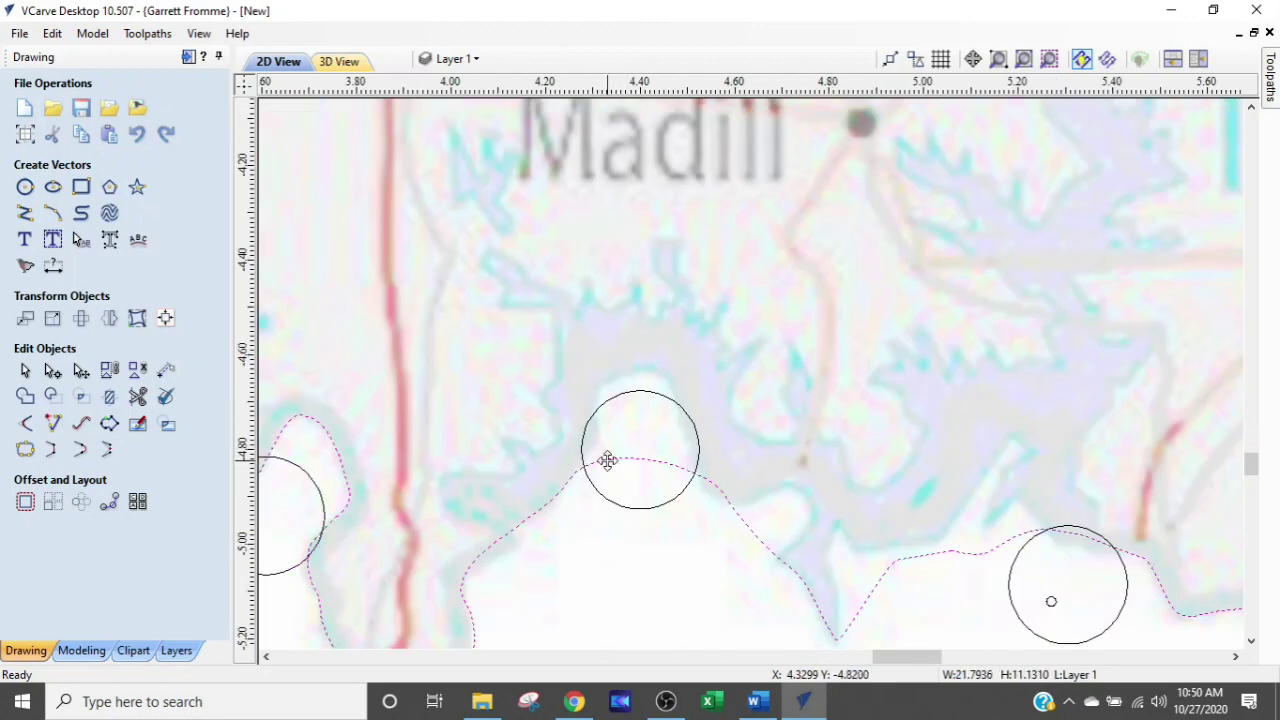
key(n)
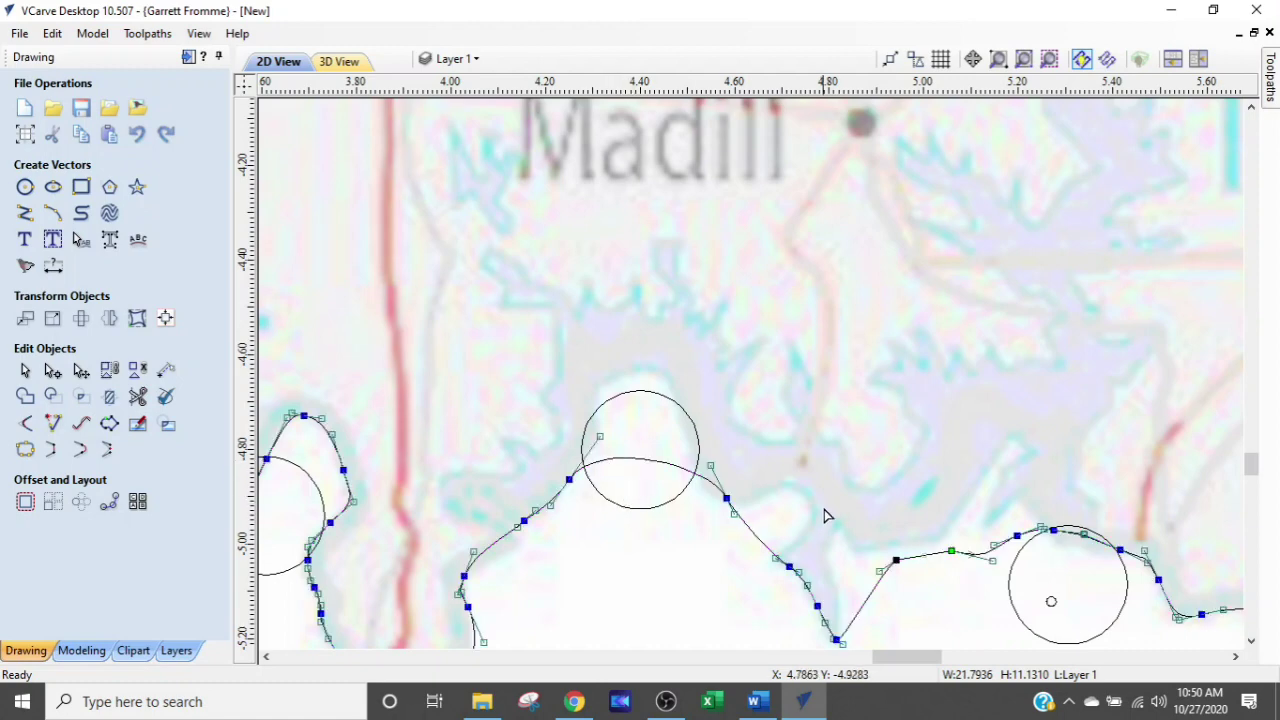
double_click(618, 461)
drag(618, 461, 600, 373)
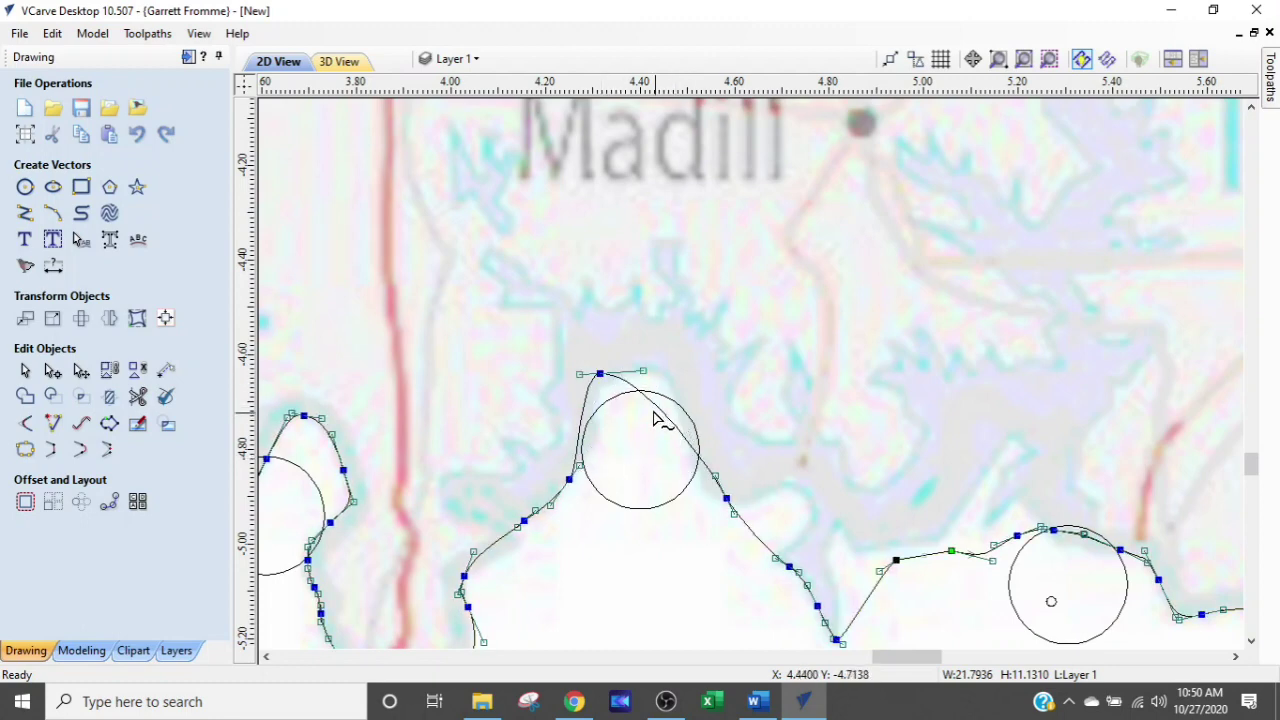
drag(600, 375, 641, 376)
scroll(620, 382, up, 2)
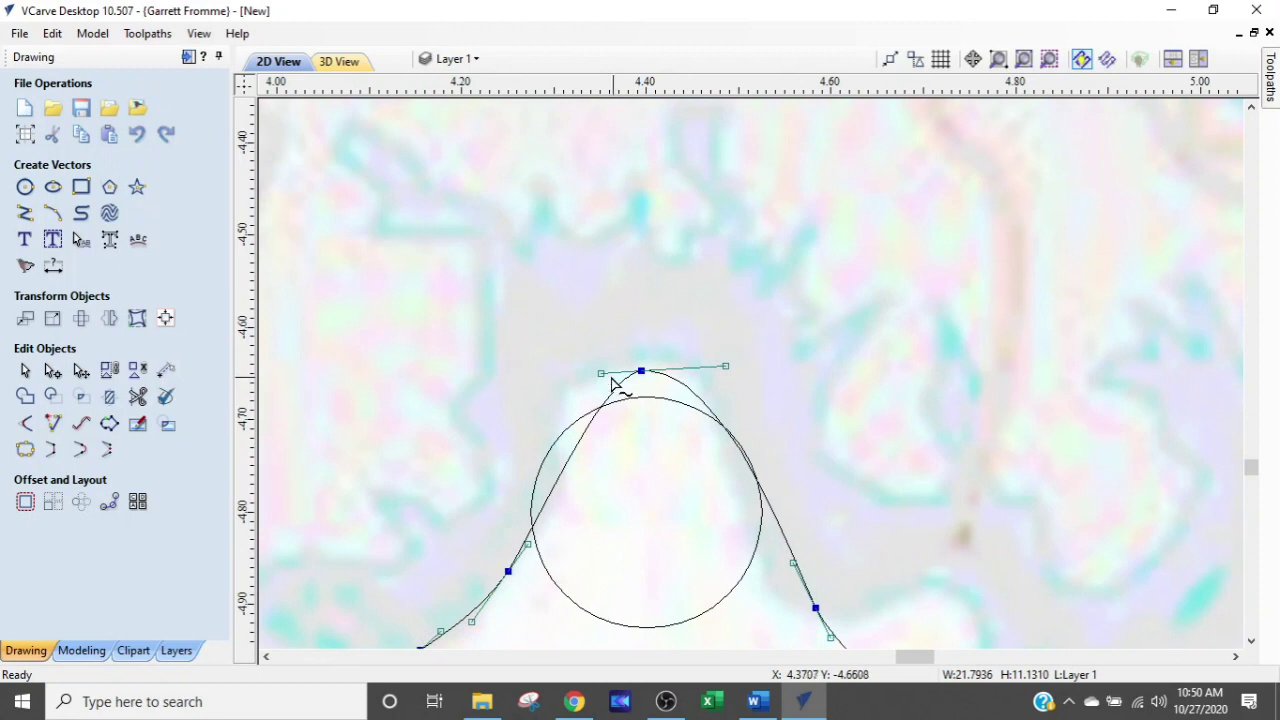
Lengthen both handles of the bay's top node to wrap the outline around the circle, and select the node at the bay's west base
drag(583, 375, 484, 381)
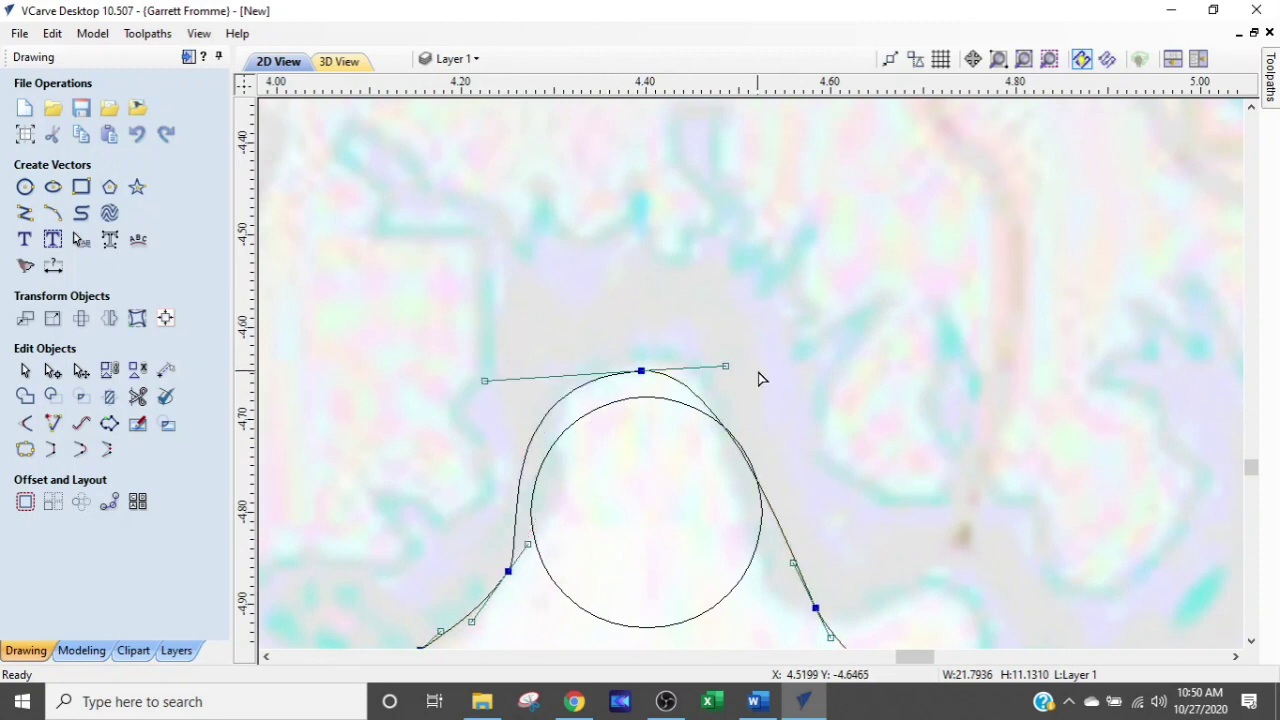
drag(725, 366, 777, 359)
scroll(765, 420, down, 2)
scroll(740, 577, down, 1)
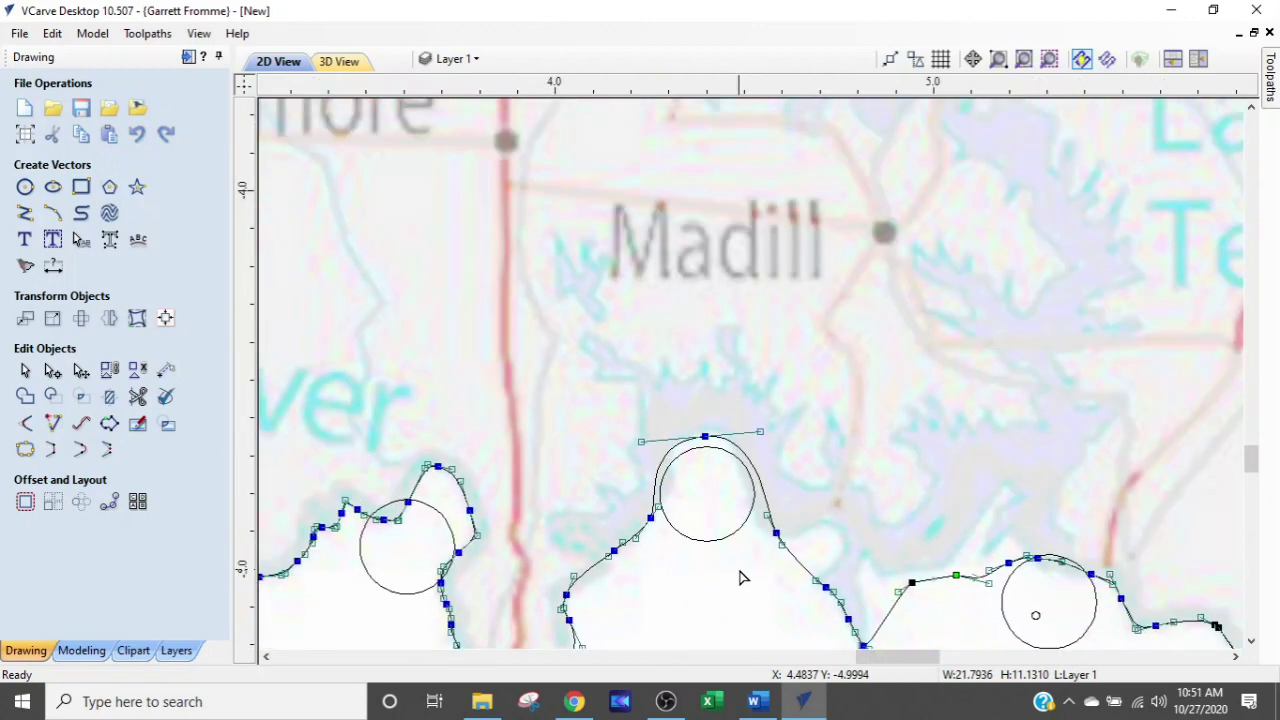
scroll(696, 552, up, 1)
scroll(654, 517, up, 1)
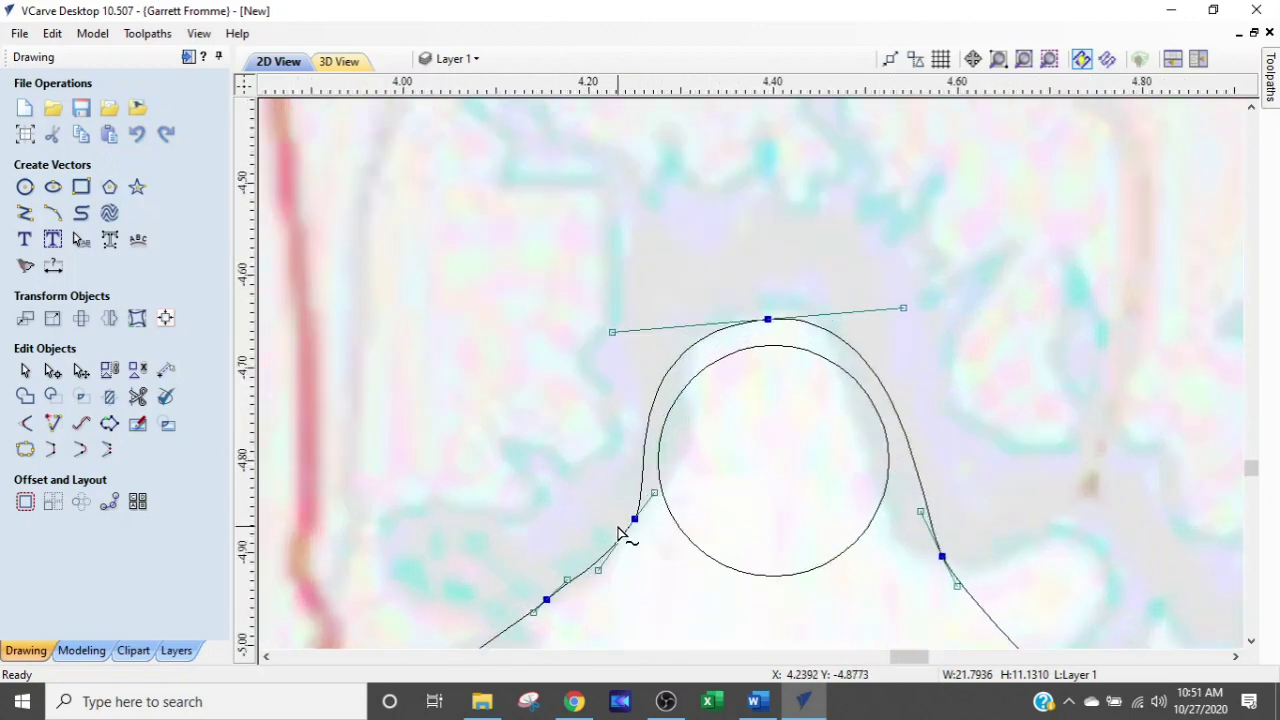
click(632, 517)
scroll(634, 571, down, 2)
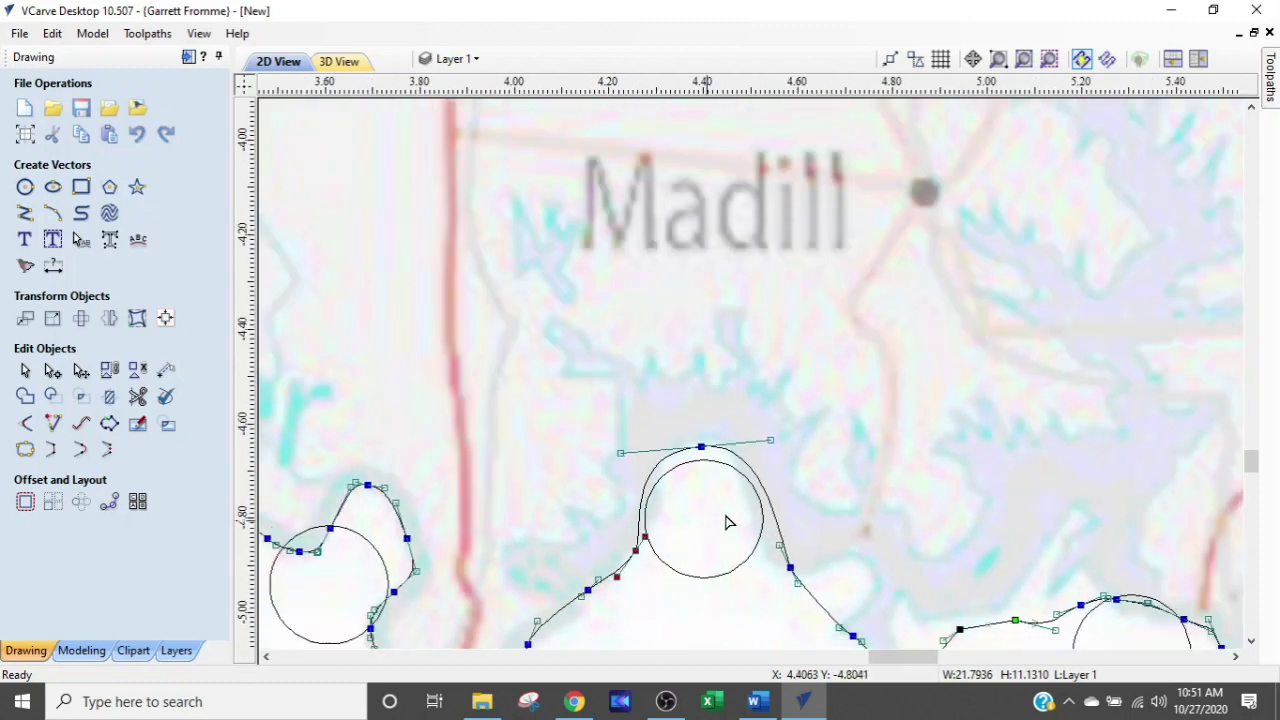
middle_drag(815, 482, 866, 318)
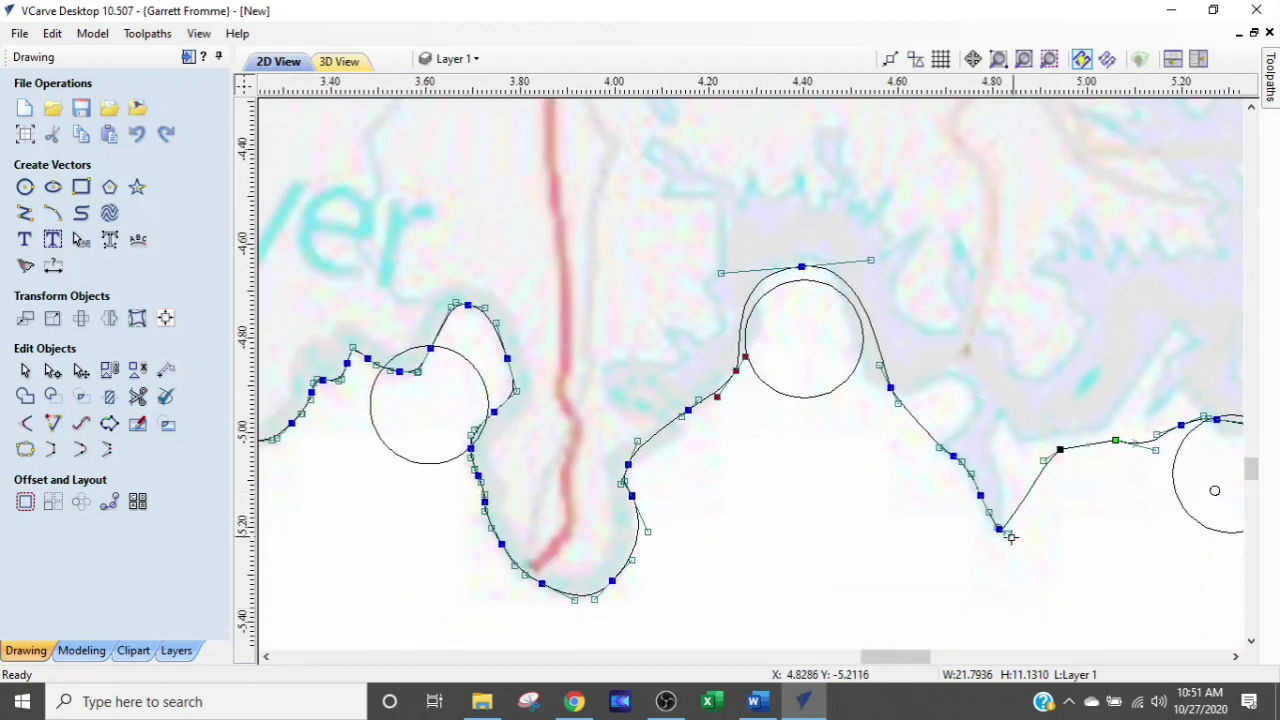
Widen the river bend west of the red highway by moving its west shoulder, east side and top nodes outward
scroll(600, 470, up, 3)
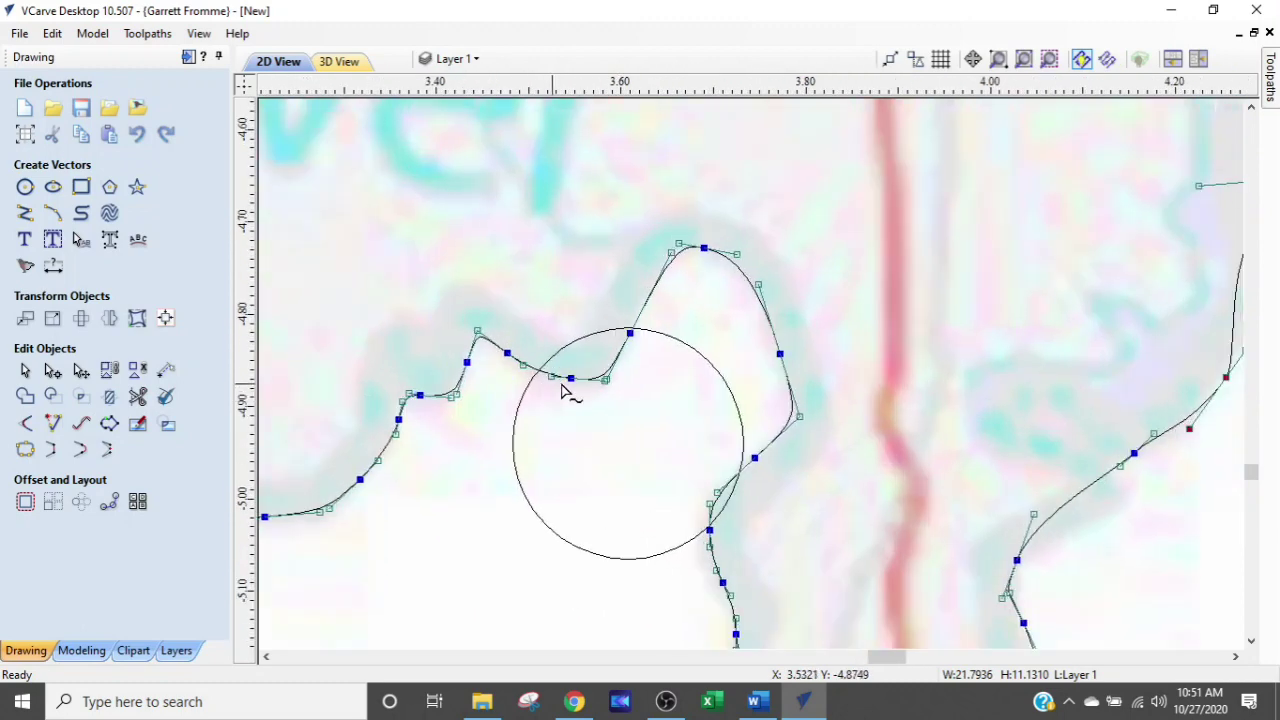
drag(636, 323, 586, 281)
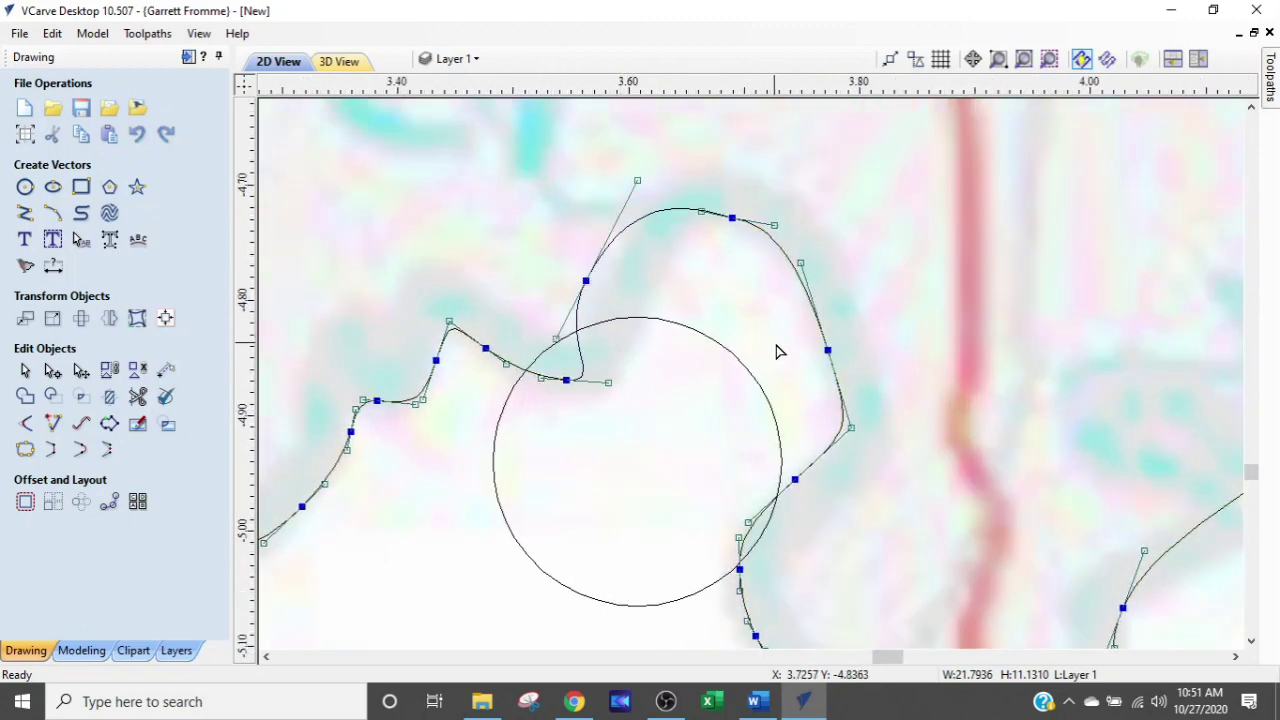
drag(828, 348, 913, 342)
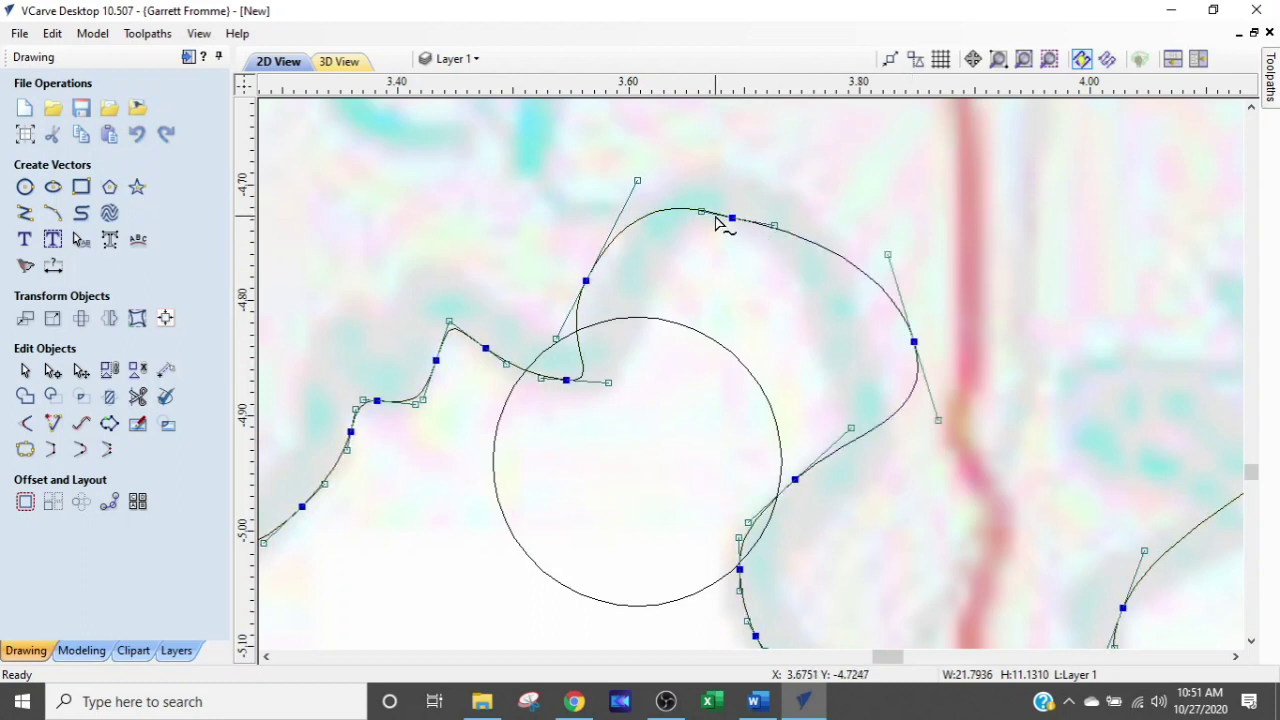
drag(733, 216, 751, 172)
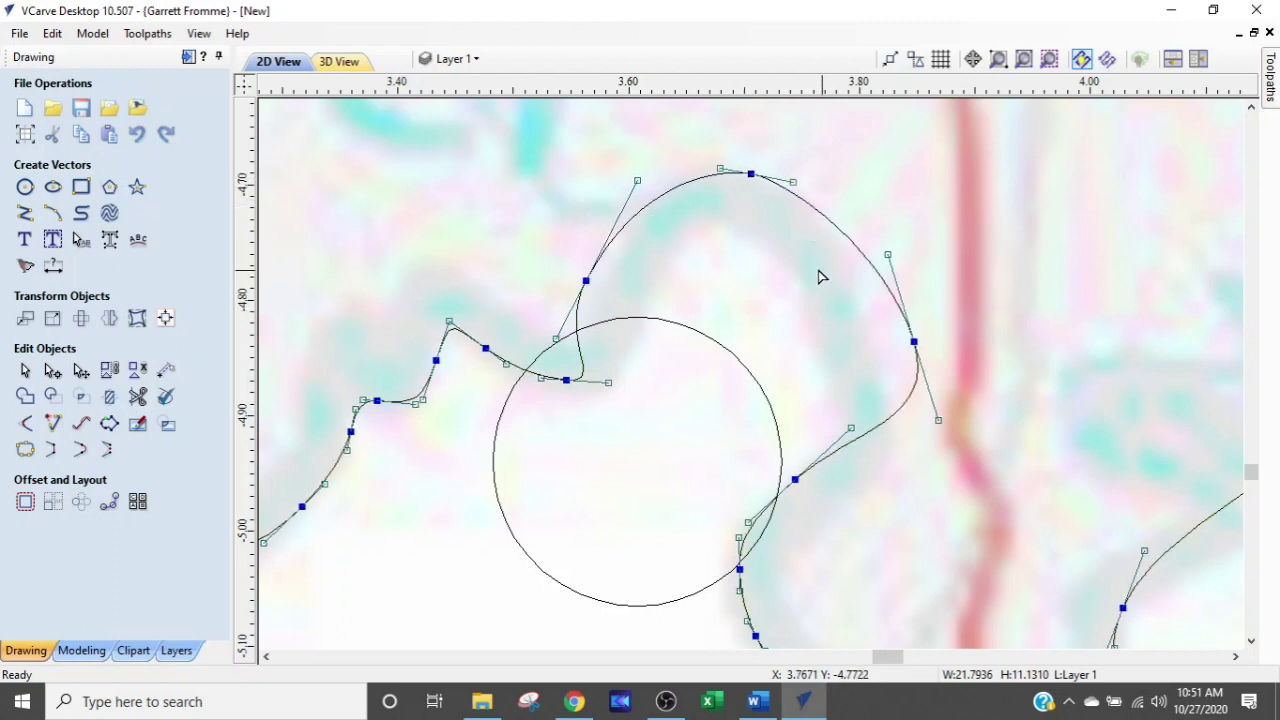
Adjust the handles of the bend's top node, pull the east side node back inward and turn its handles nearly upright
drag(720, 169, 671, 160)
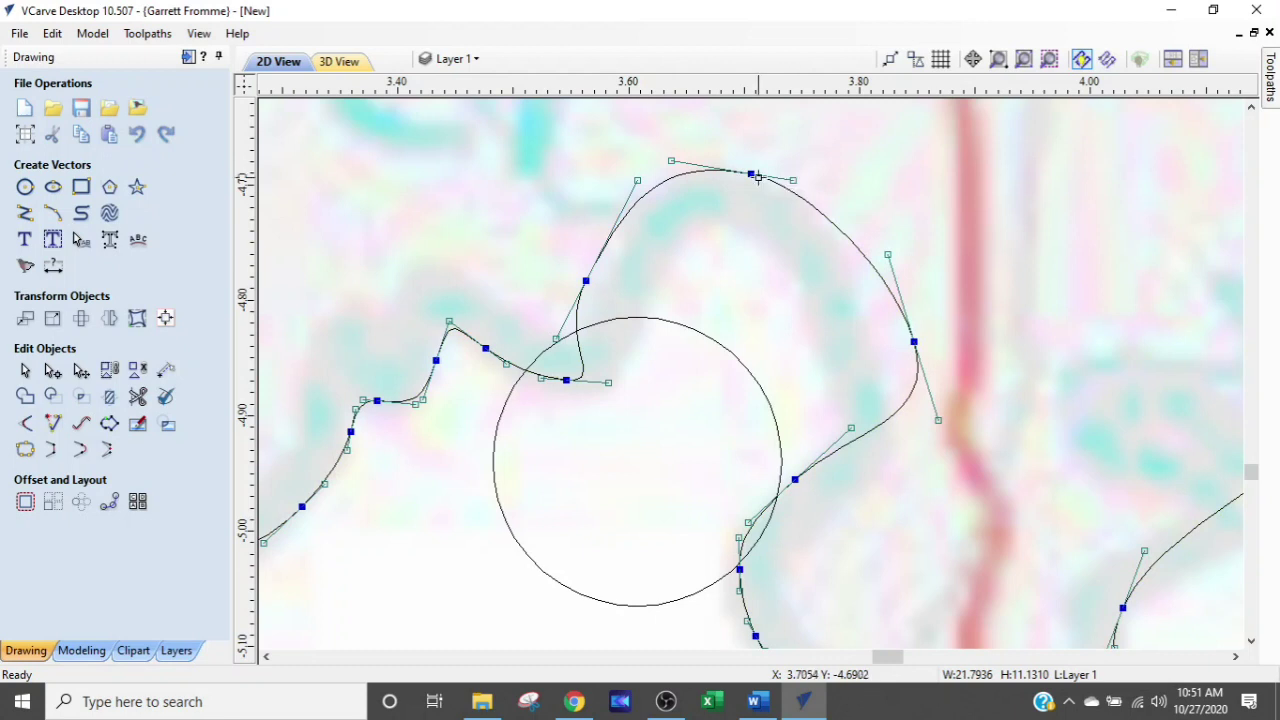
click(675, 163)
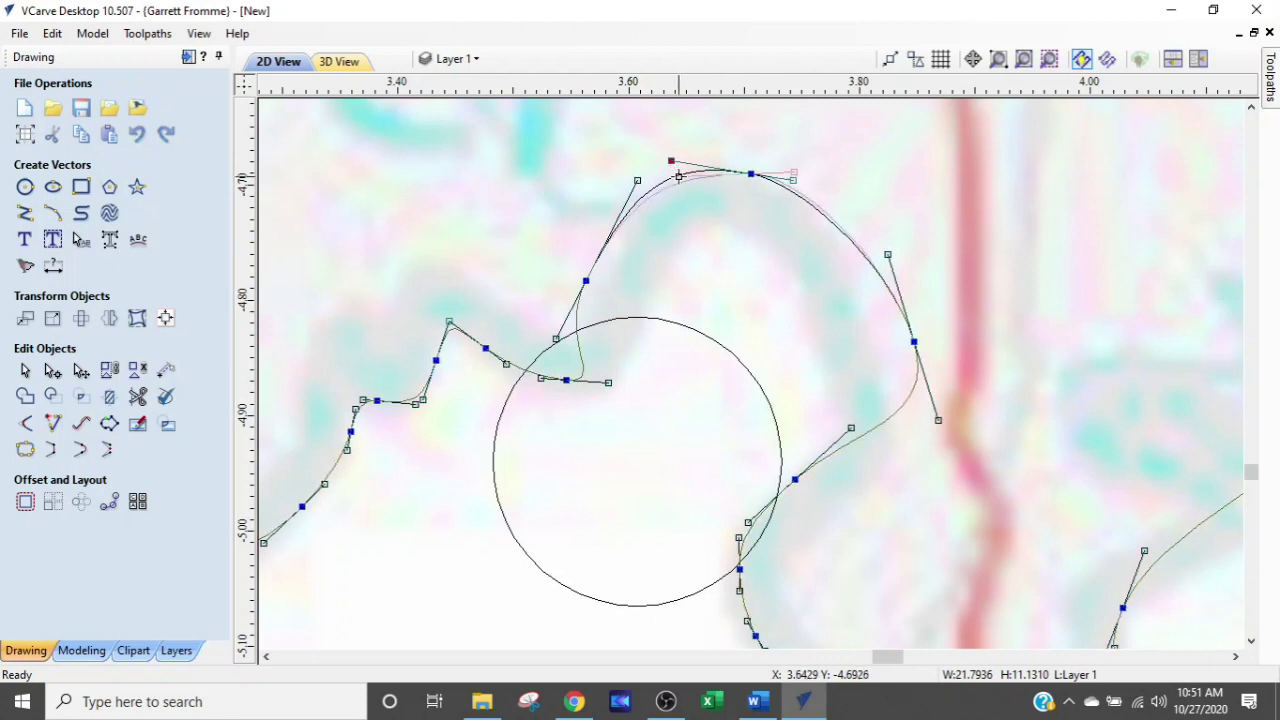
drag(690, 180, 680, 177)
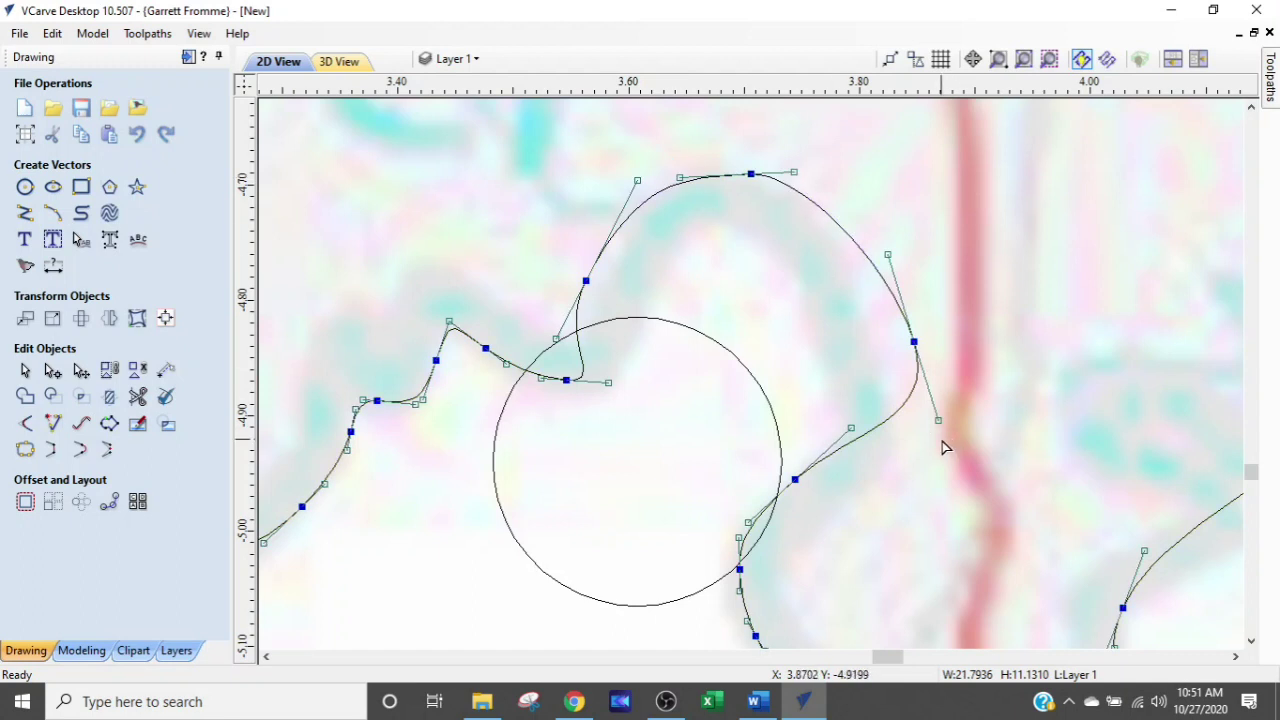
drag(939, 424, 930, 383)
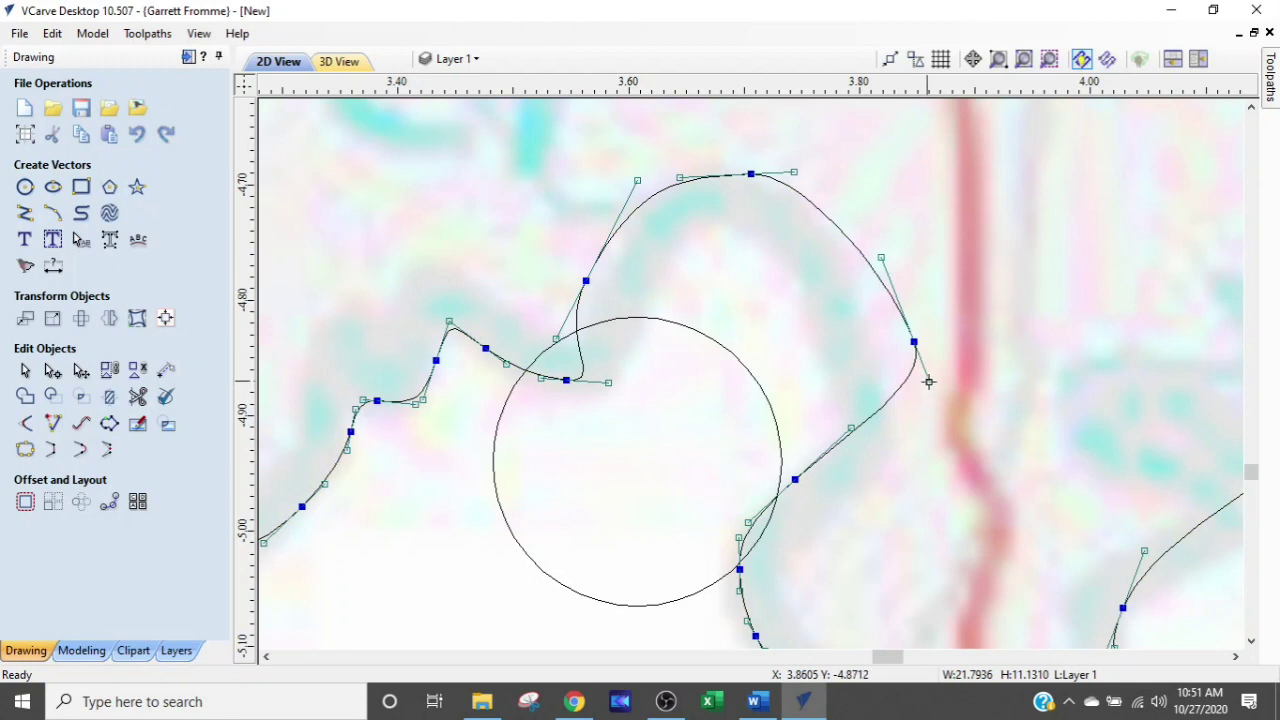
drag(914, 341, 881, 349)
drag(848, 265, 884, 261)
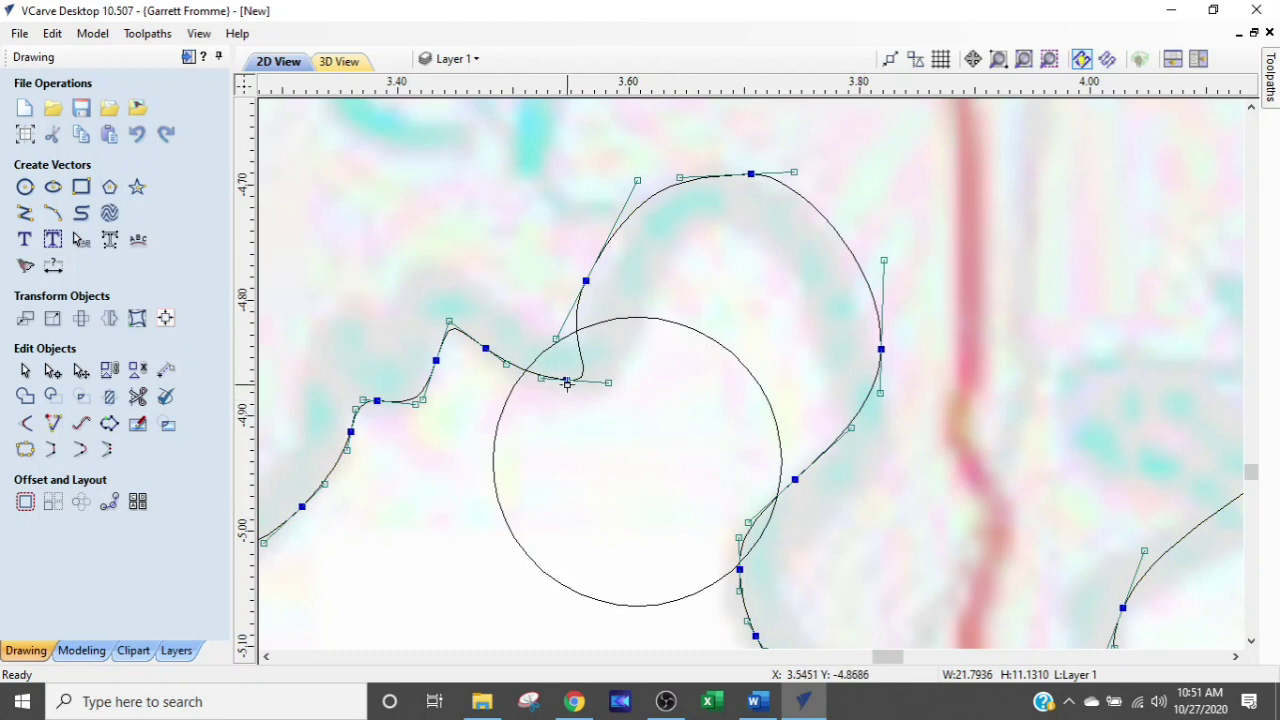
Delete the node in the dip west of the bend, shift the west shoulder node outward with its handle, and finish node editing
key(Delete)
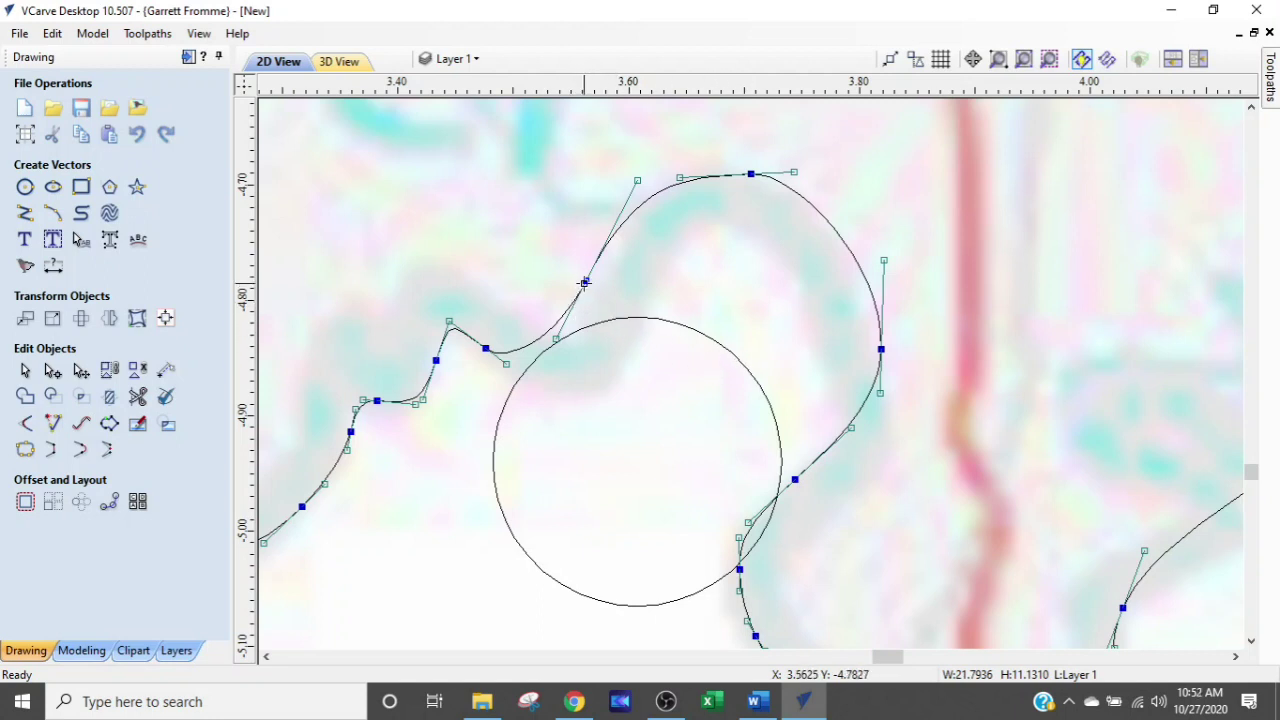
drag(575, 278, 557, 271)
drag(619, 174, 632, 184)
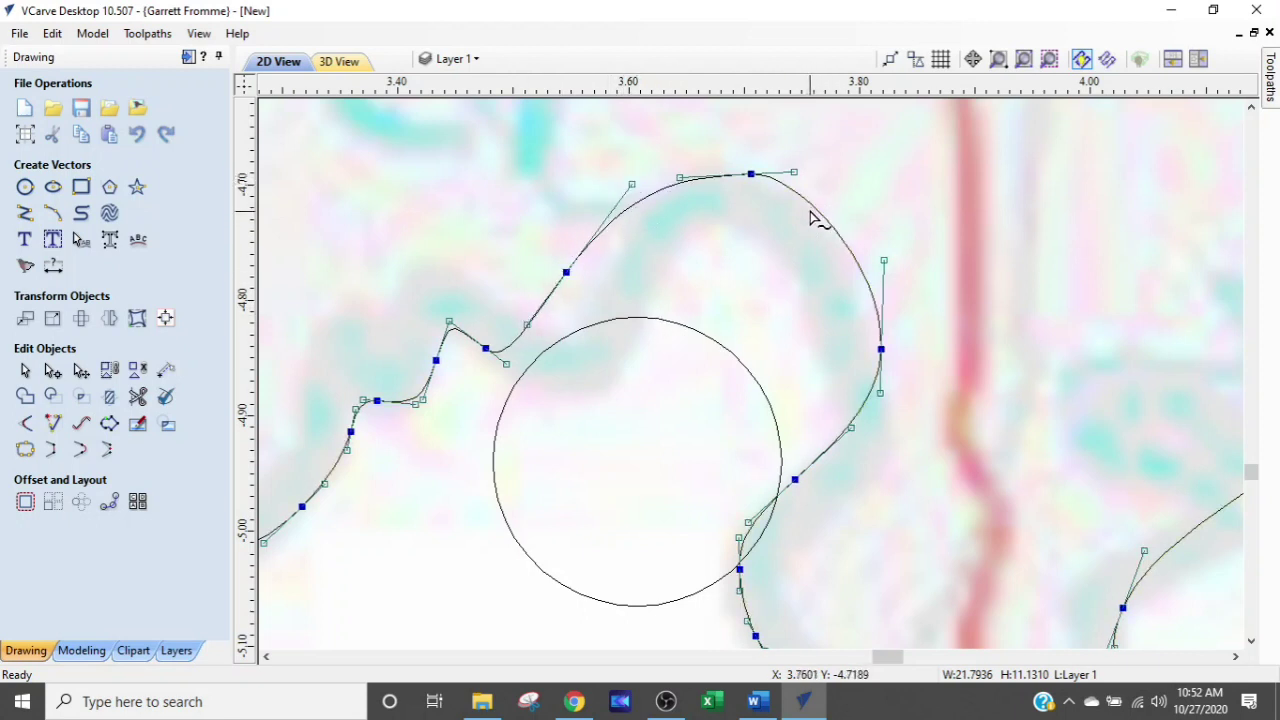
key(Escape)
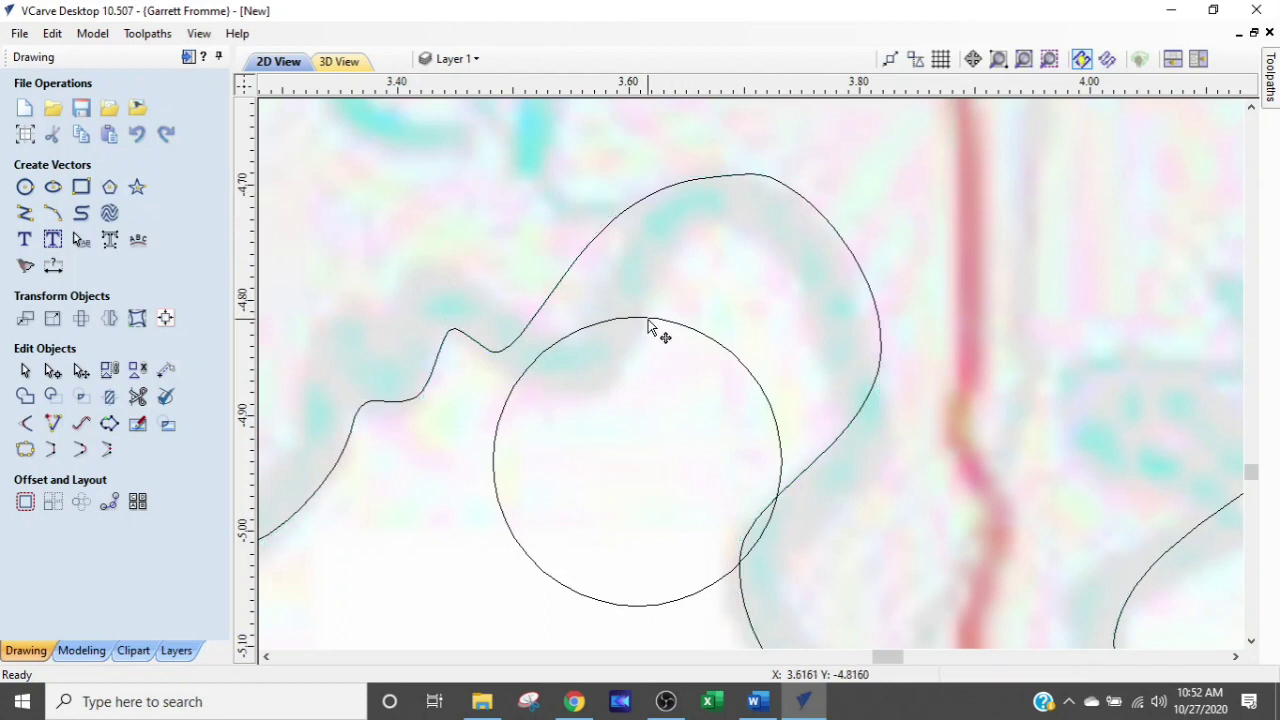
Move the 0.25 inch circle up into the widened bend, and tilt the top node's handles and lower the node to follow the circle
click(648, 319)
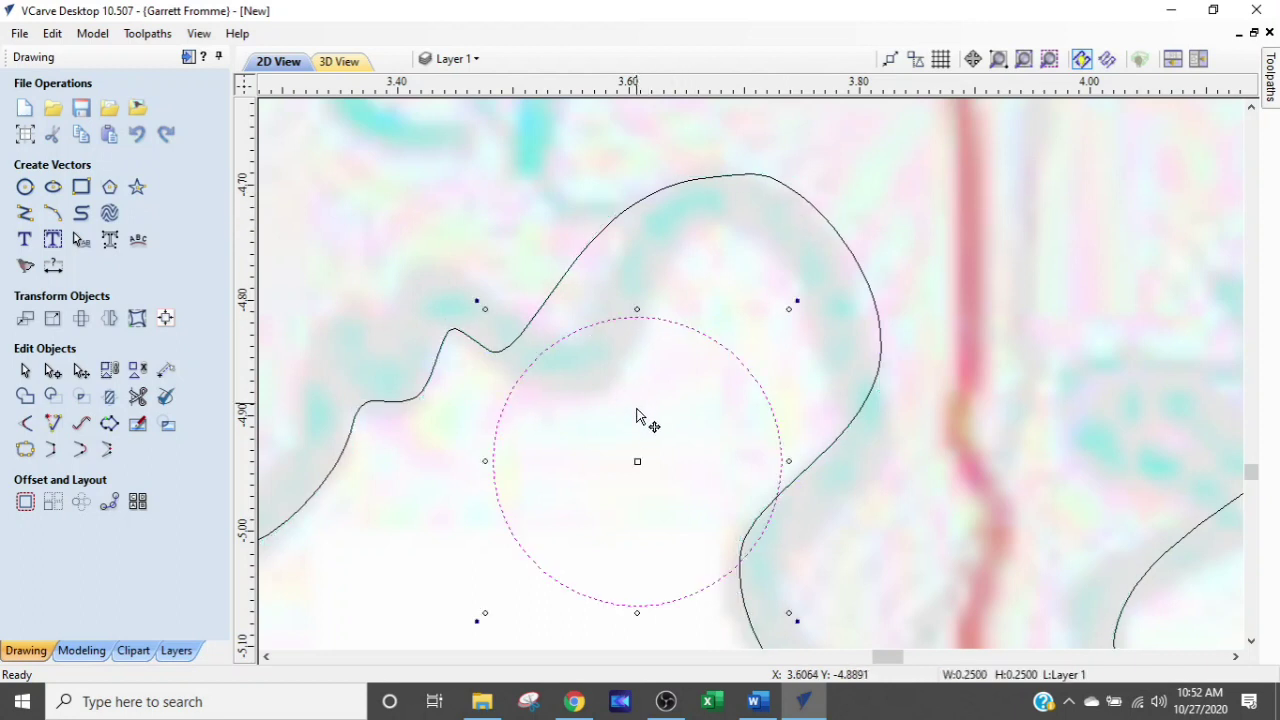
drag(647, 448, 722, 334)
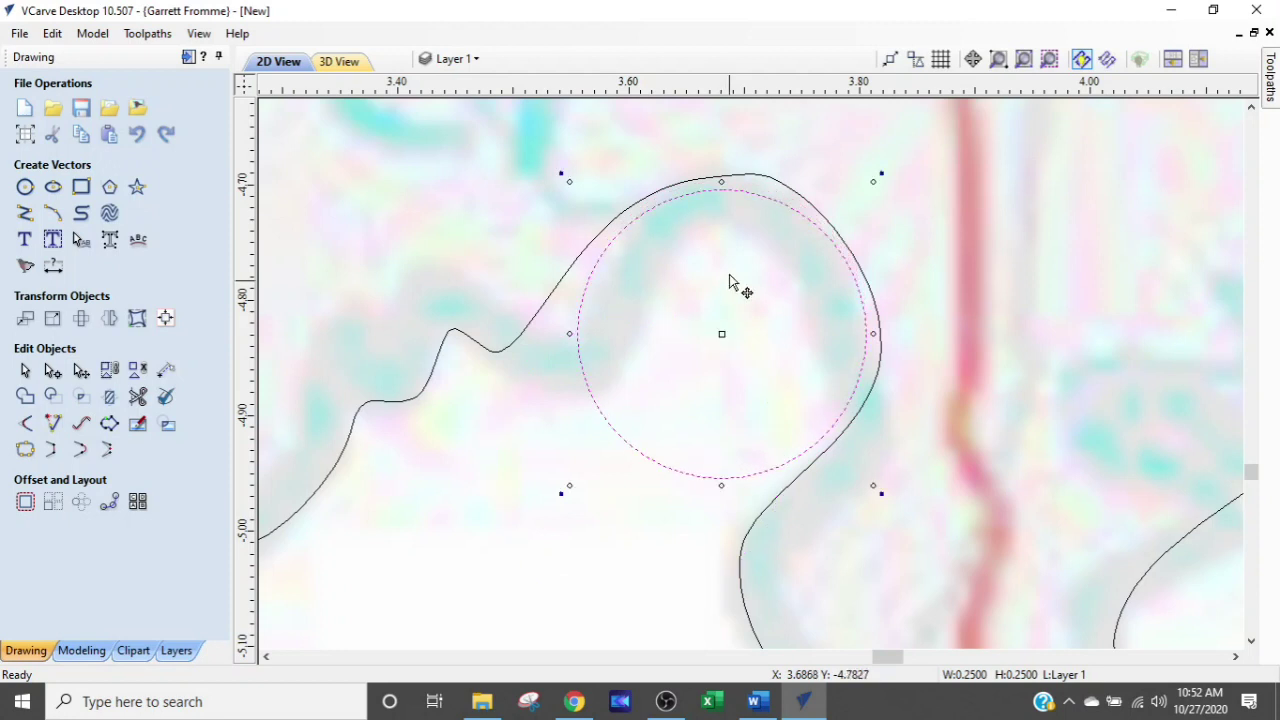
click(777, 184)
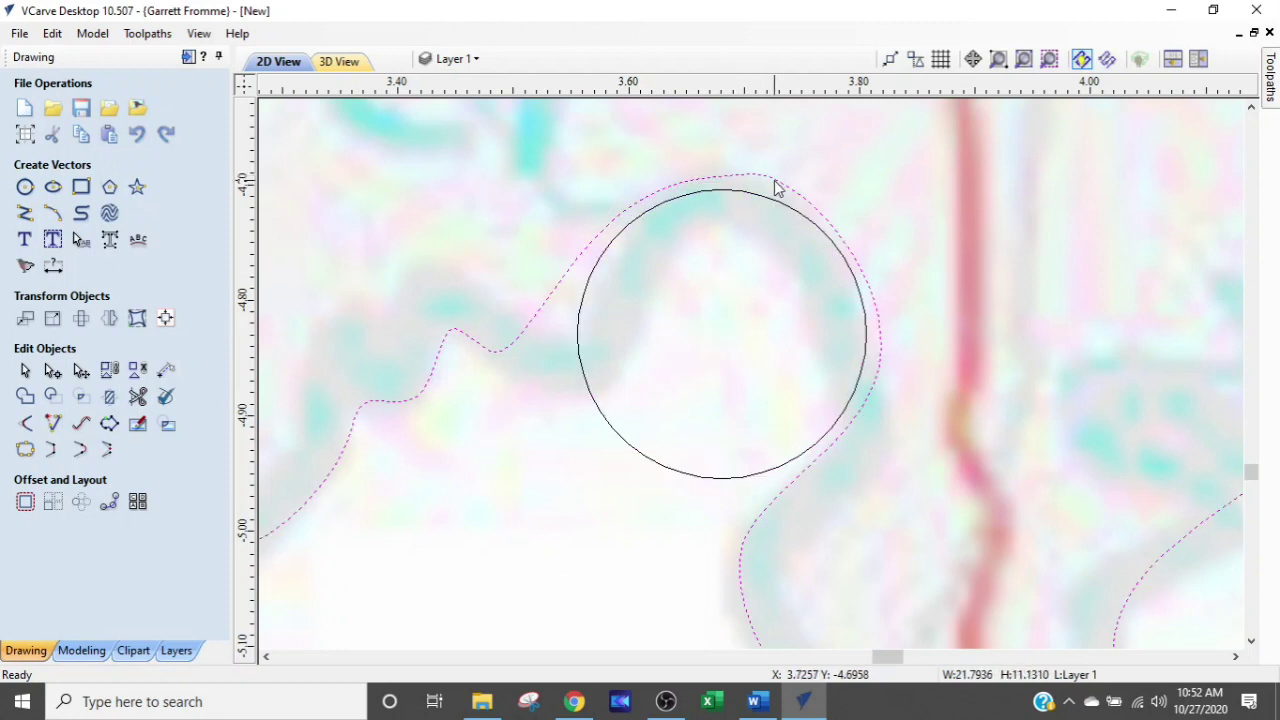
double_click(778, 186)
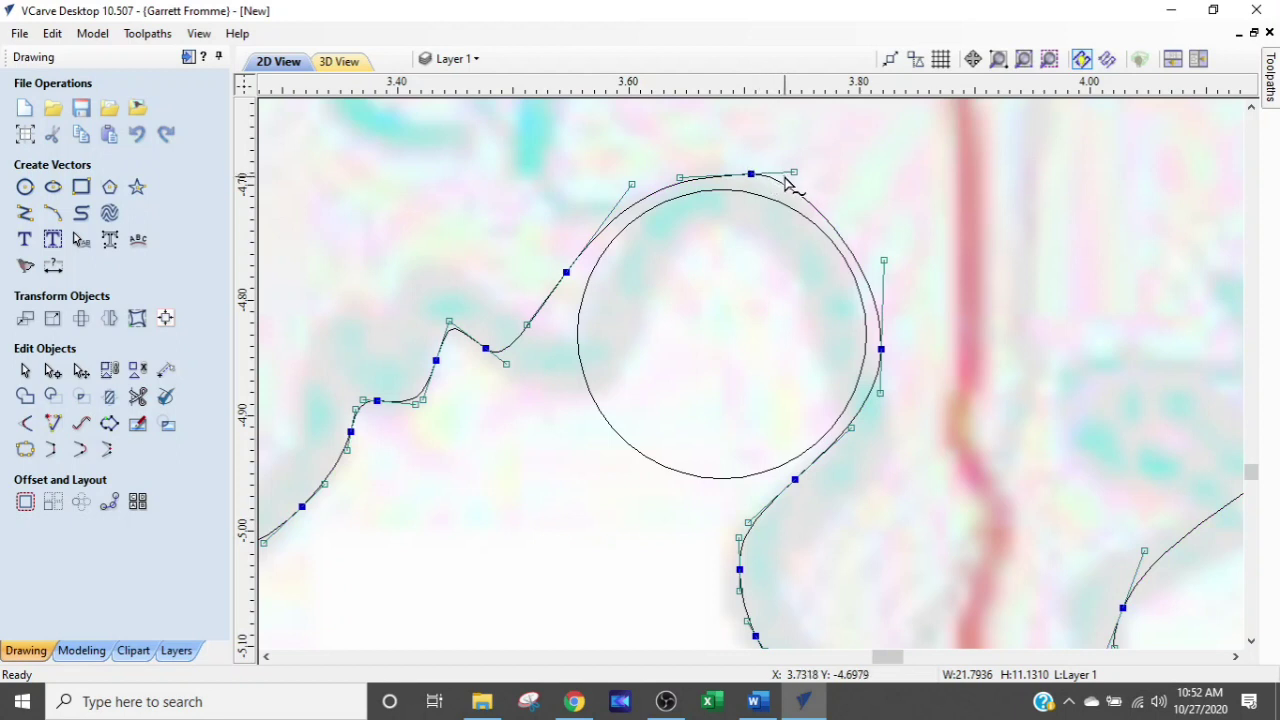
drag(793, 173, 797, 184)
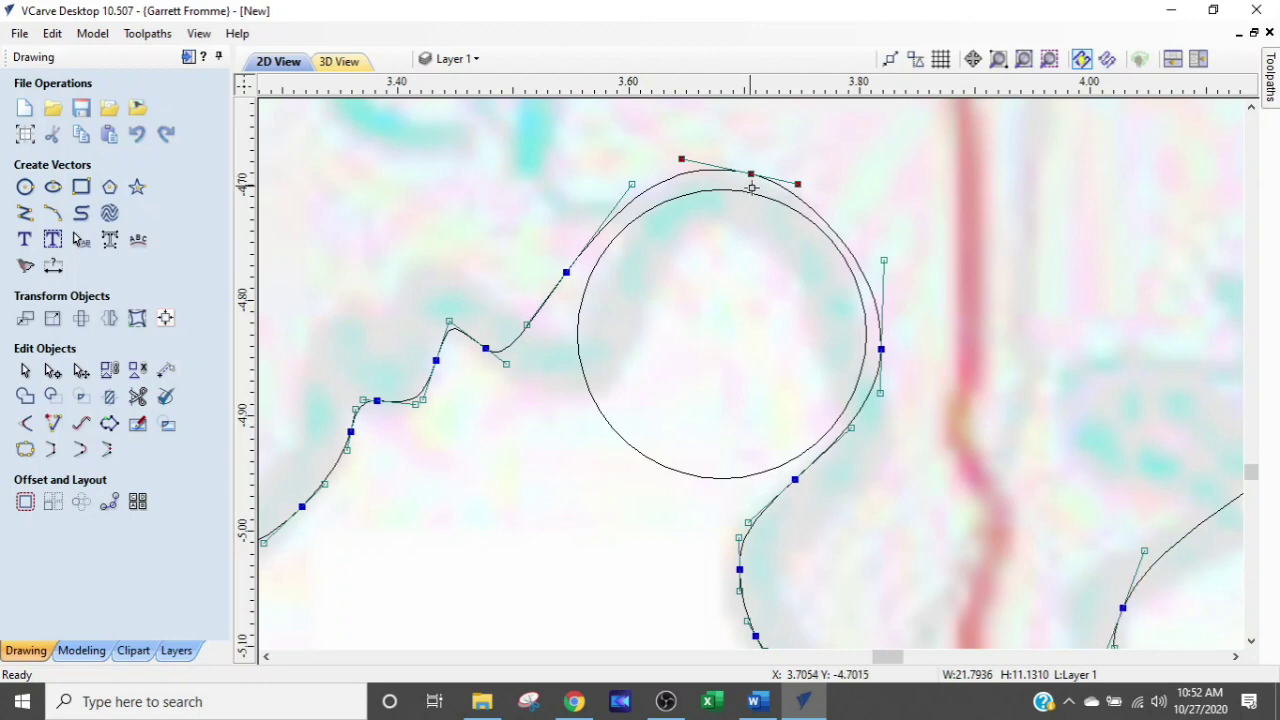
scroll(755, 209, up, 5)
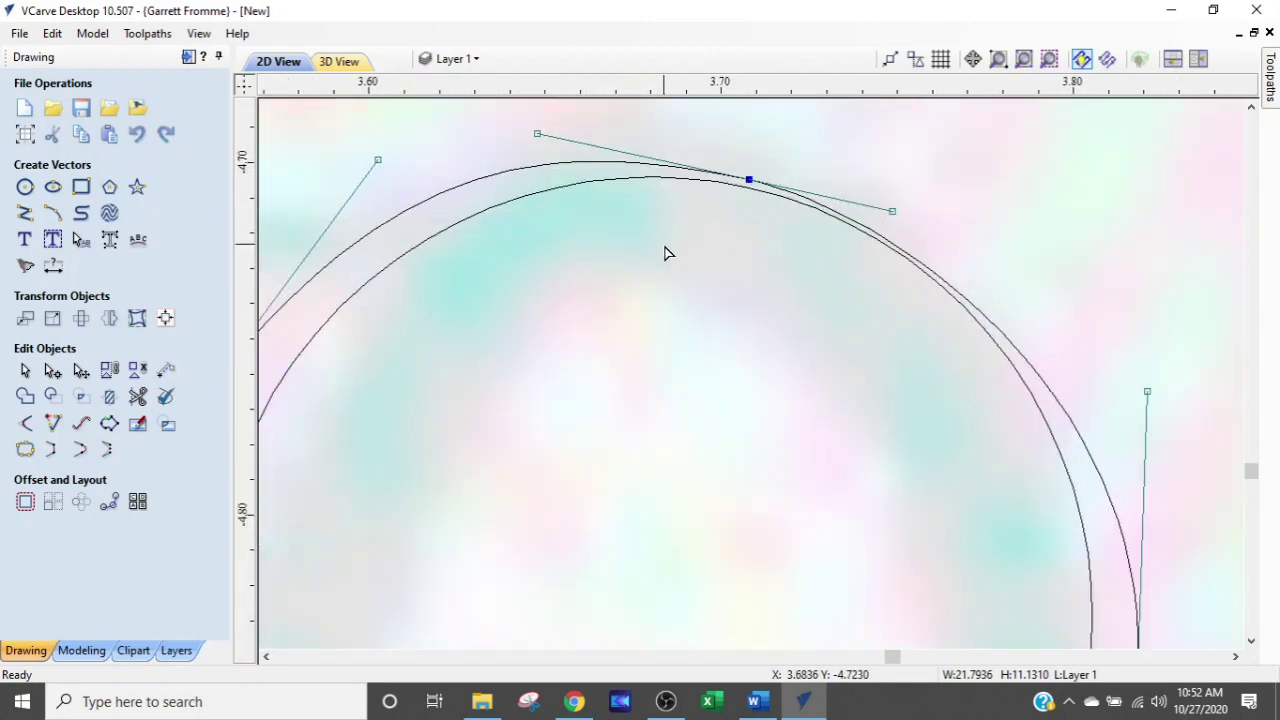
scroll(628, 252, down, 3)
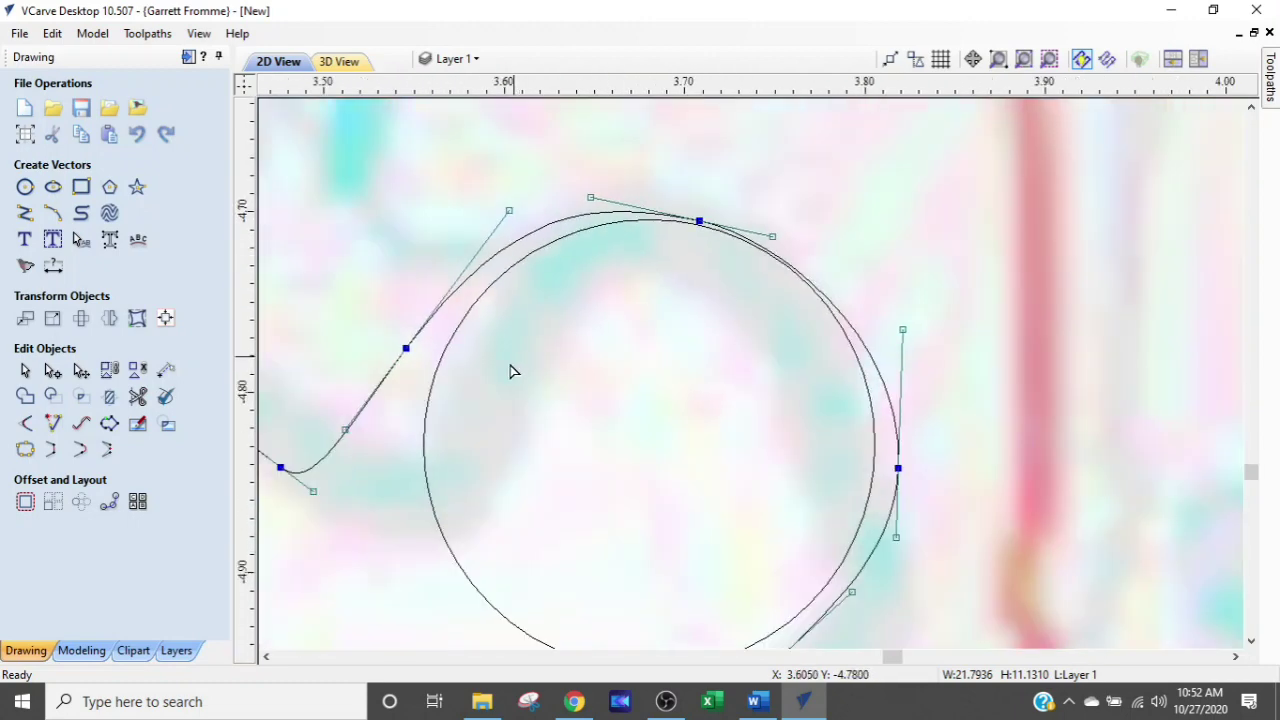
middle_drag(455, 467, 677, 243)
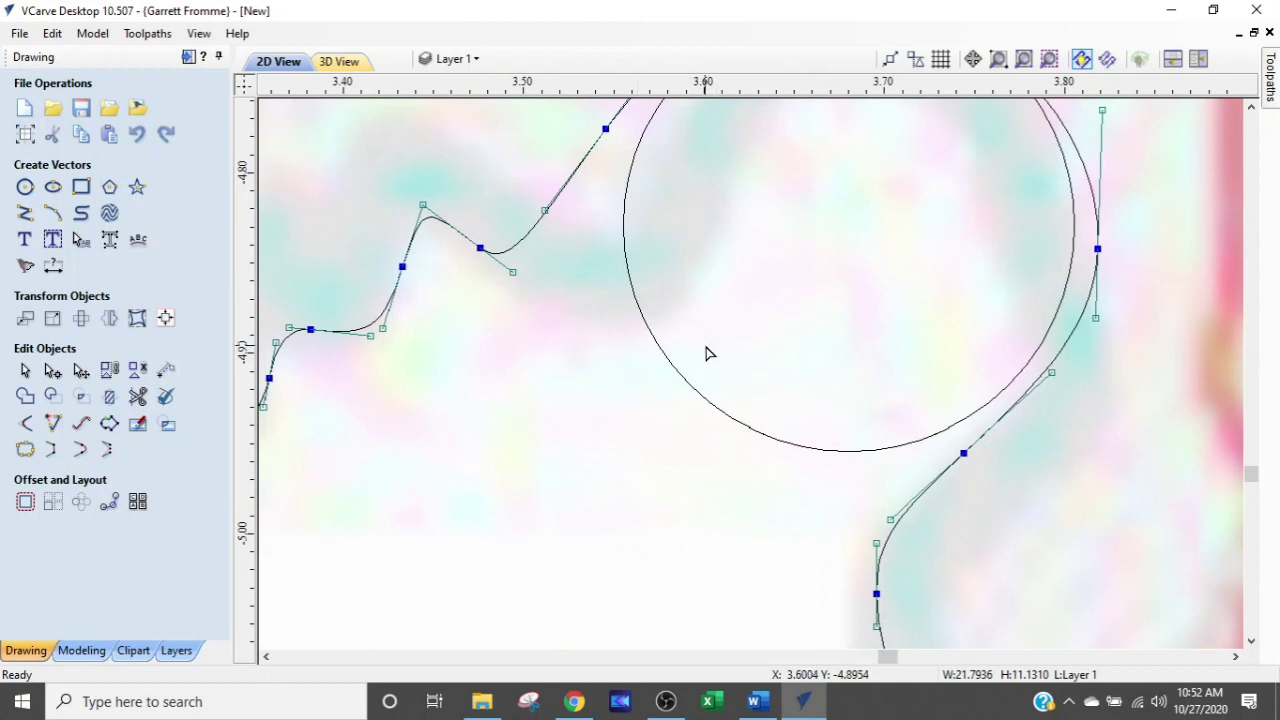
Move the 0.25 inch circle southwest out of the bend to the open area below the river outline
click(704, 370)
click(697, 404)
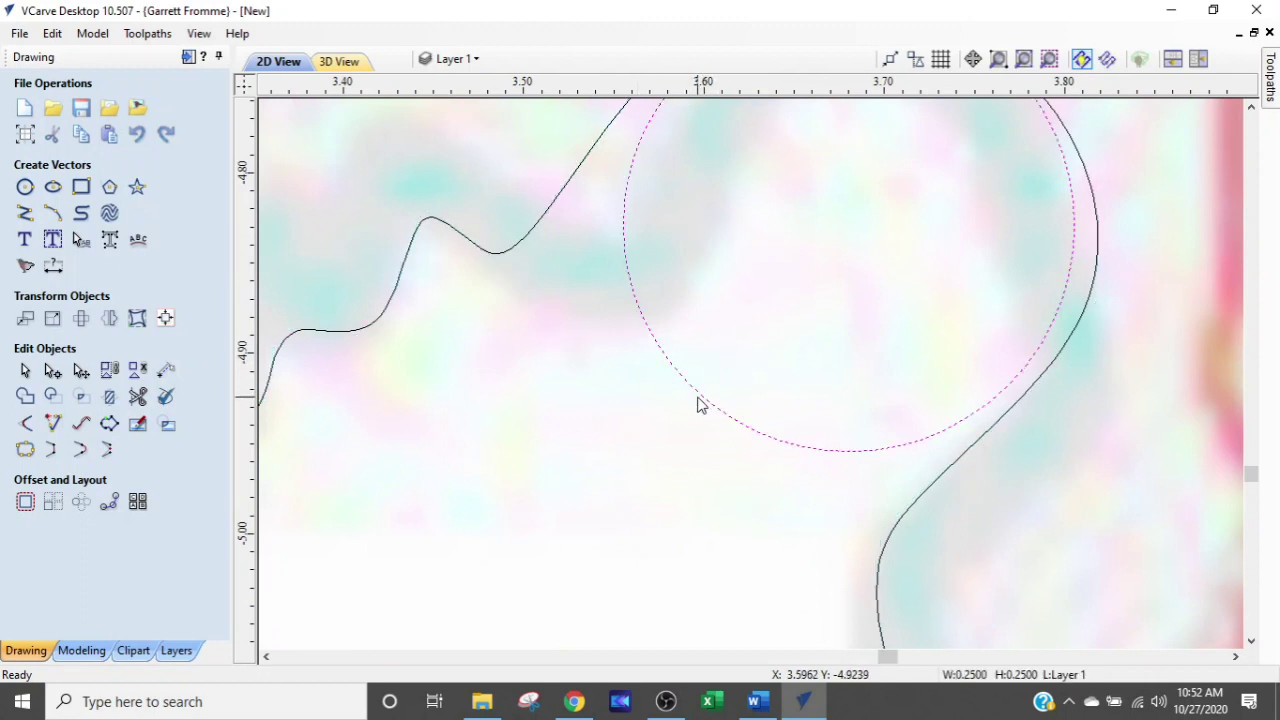
click(697, 404)
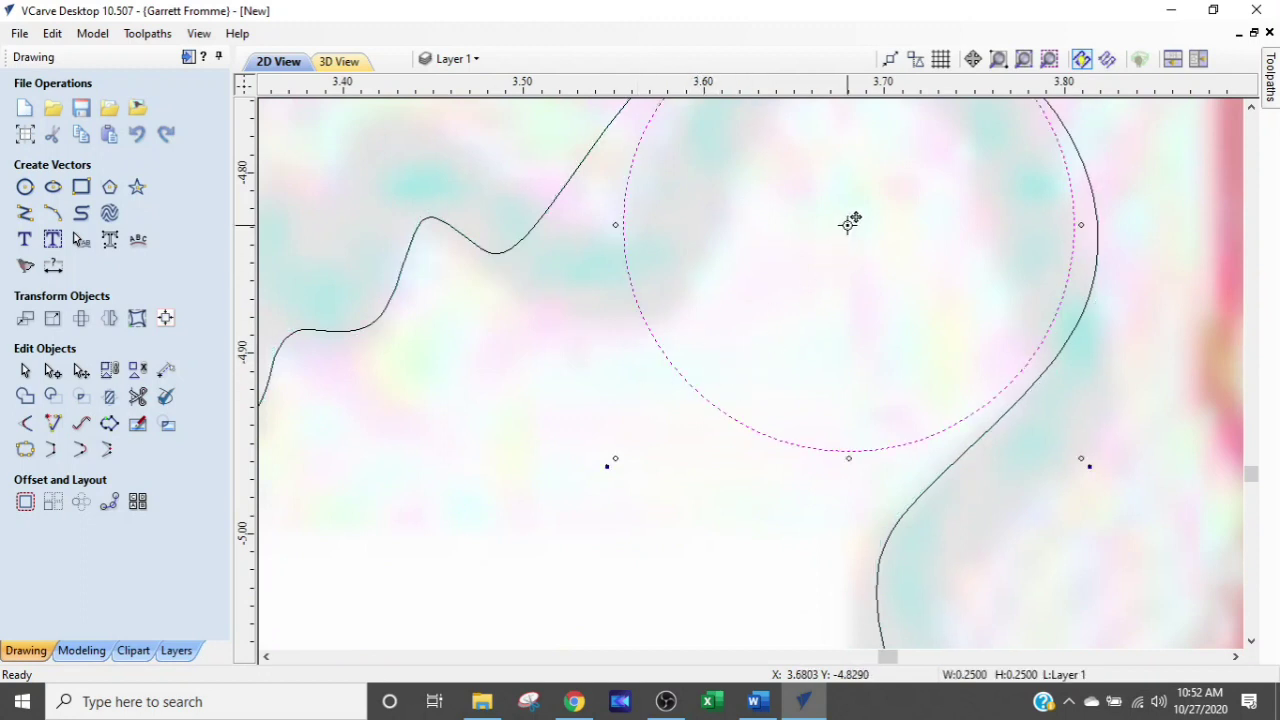
drag(849, 220, 560, 509)
scroll(575, 507, down, 3)
middle_drag(591, 506, 709, 386)
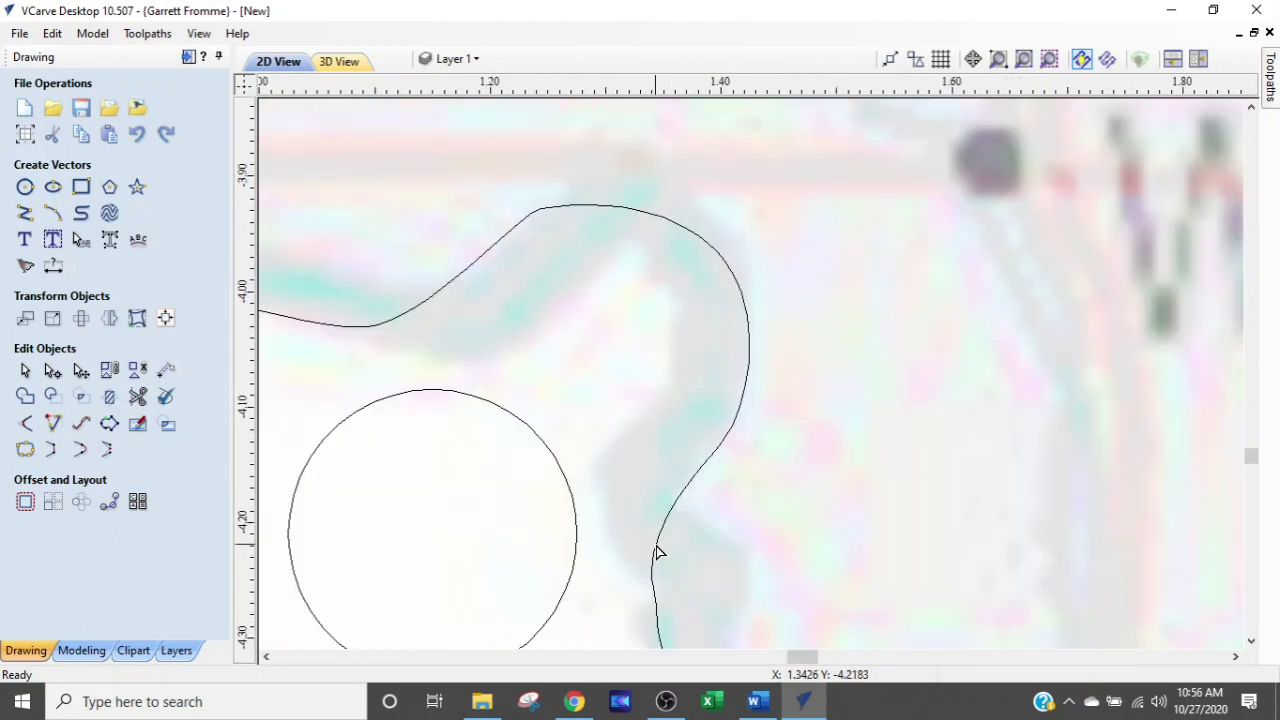
Smooth the peak of the river bend just west of Waurika by lengthening both handles of its northwest node
double_click(656, 553)
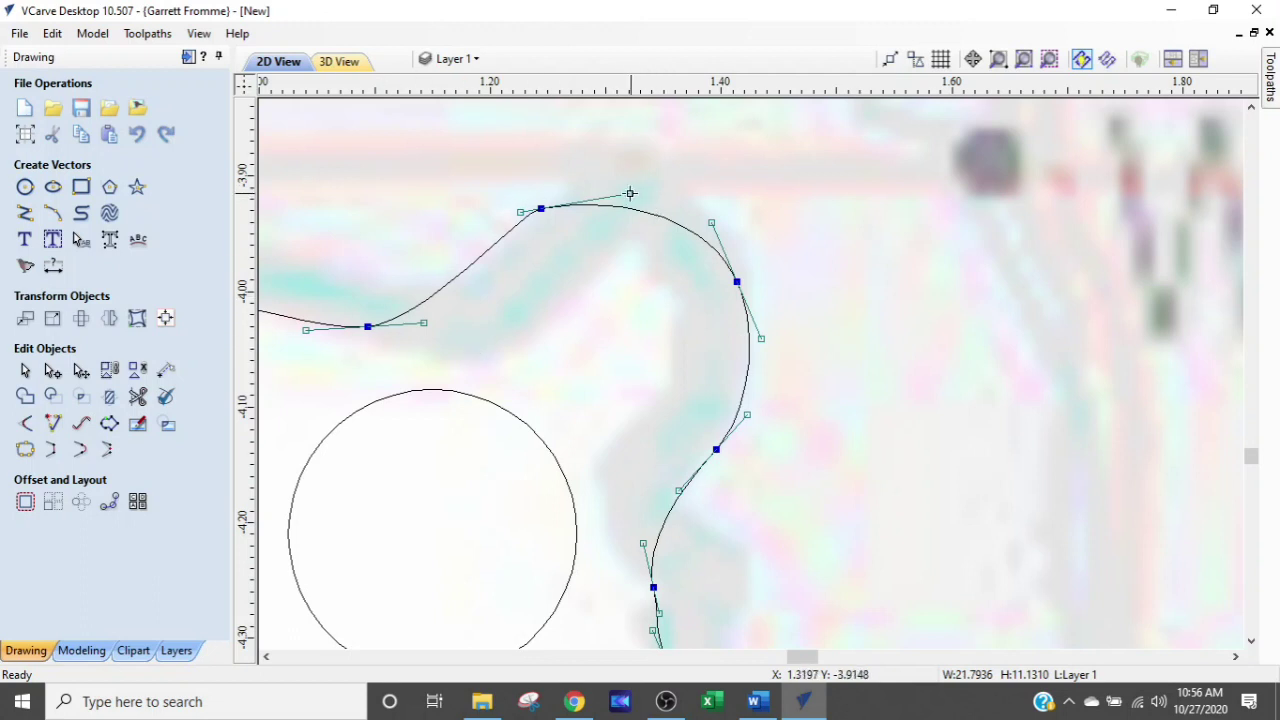
mouse_move(630, 193)
mouse_down()
mouse_move(634, 249)
mouse_move(644, 202)
mouse_up()
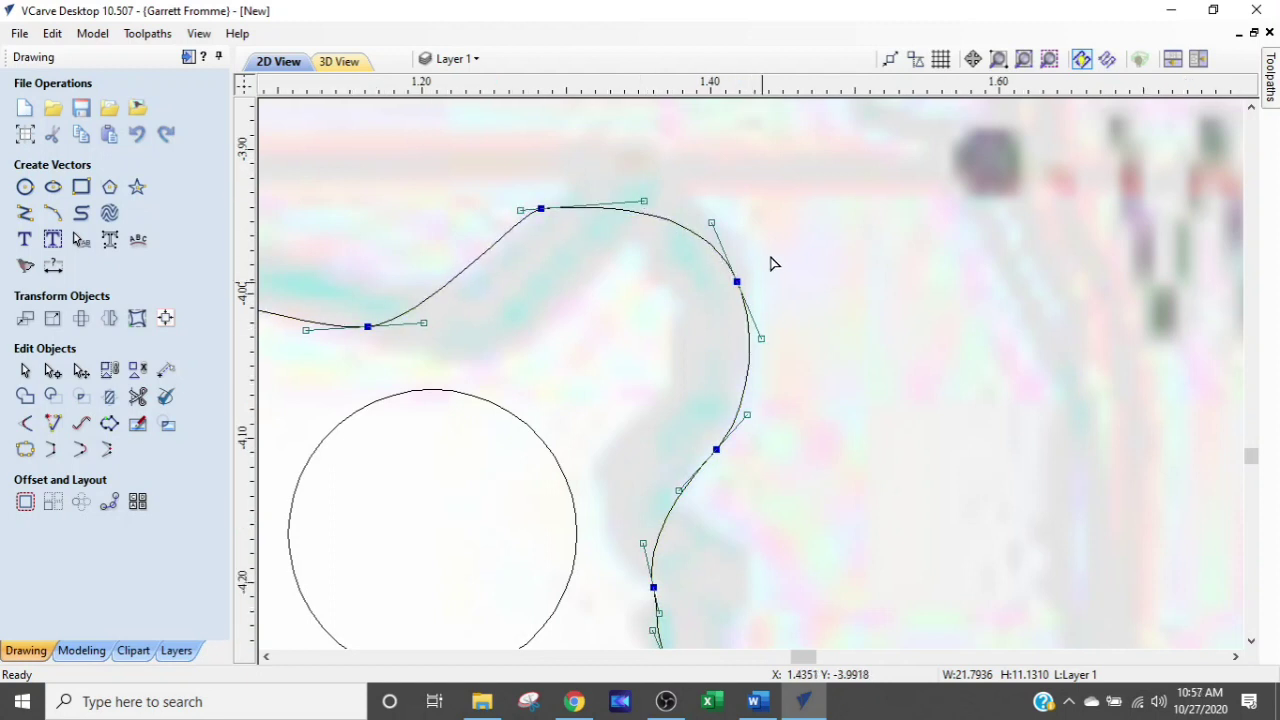
scroll(740, 277, up, 4)
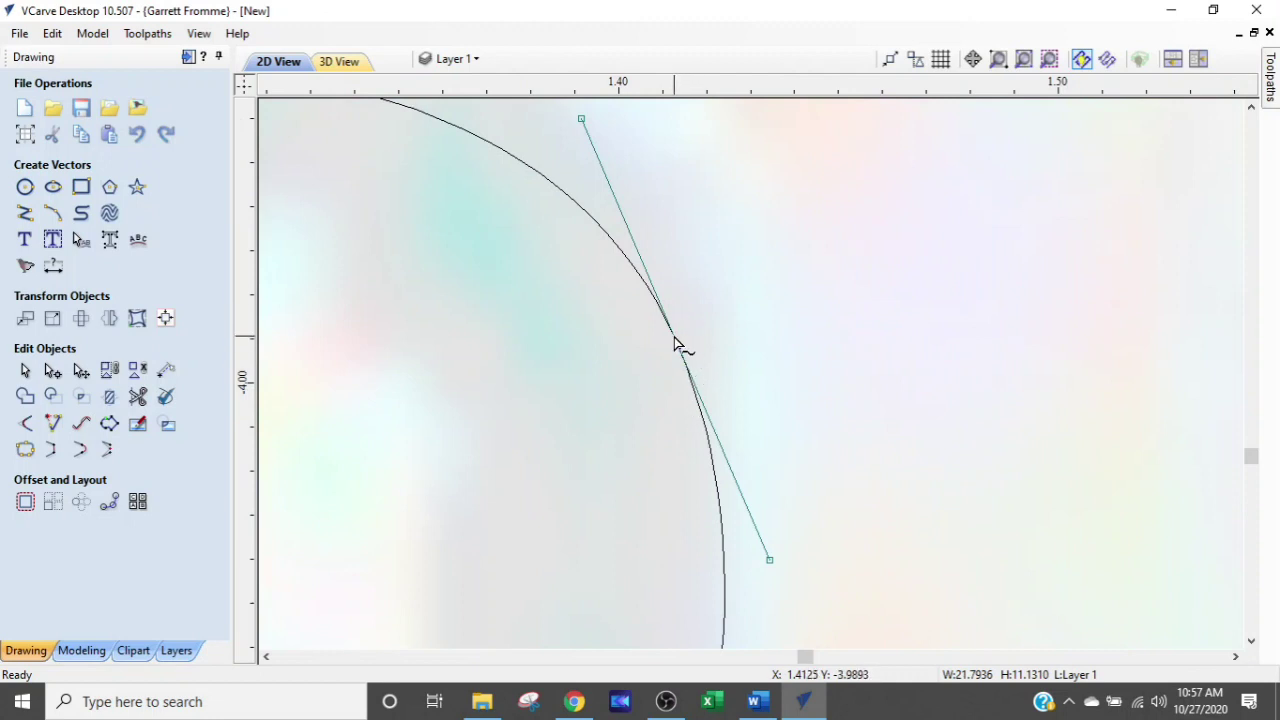
scroll(675, 344, down, 3)
scroll(408, 254, up, 2)
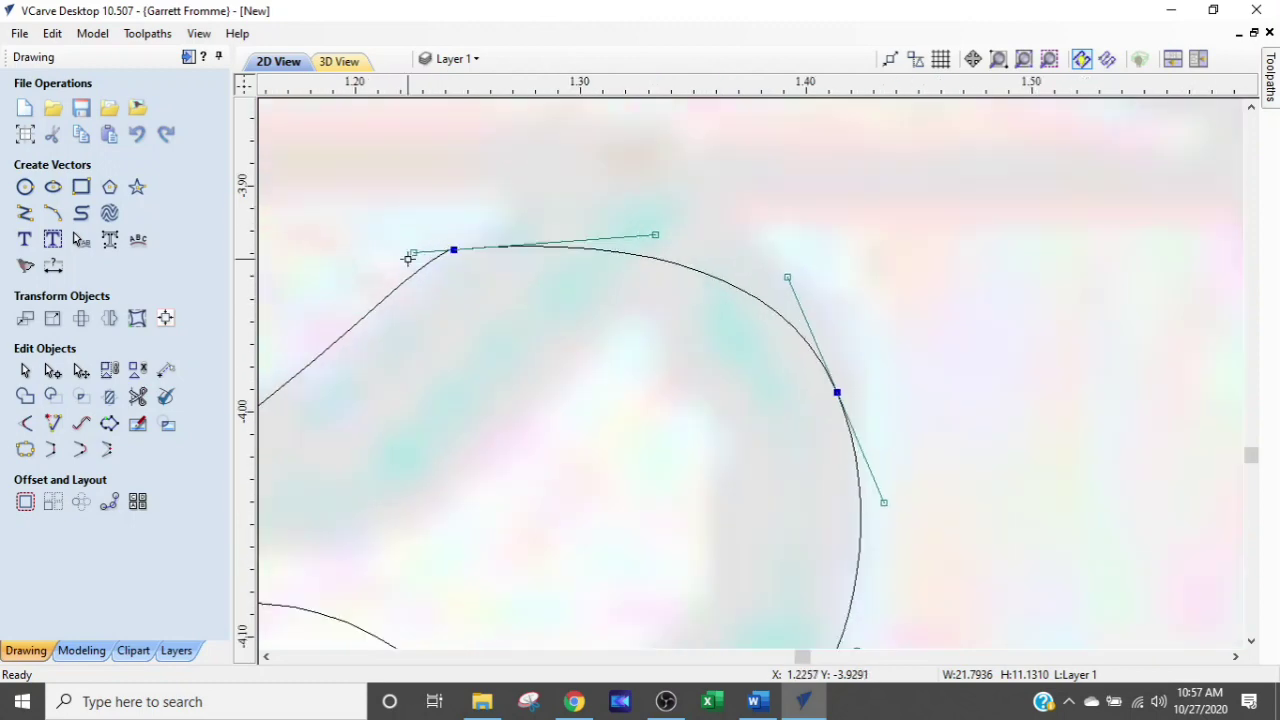
scroll(697, 306, down, 2)
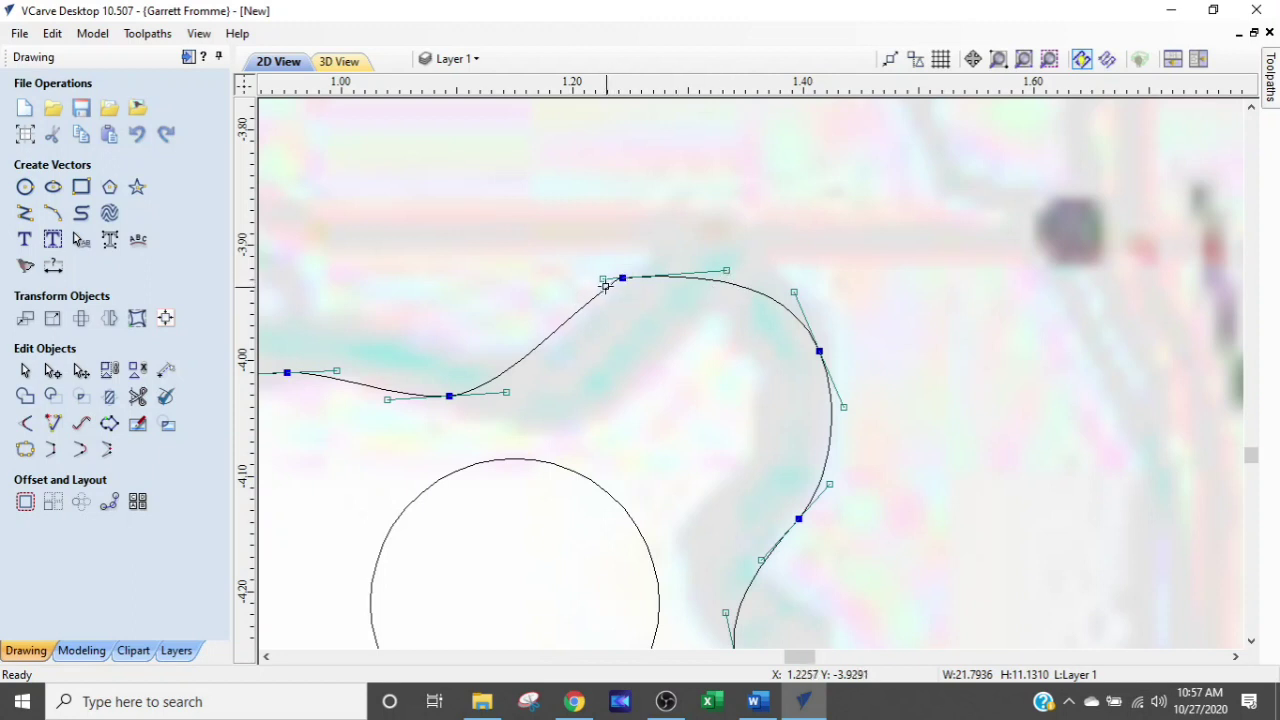
drag(603, 280, 552, 293)
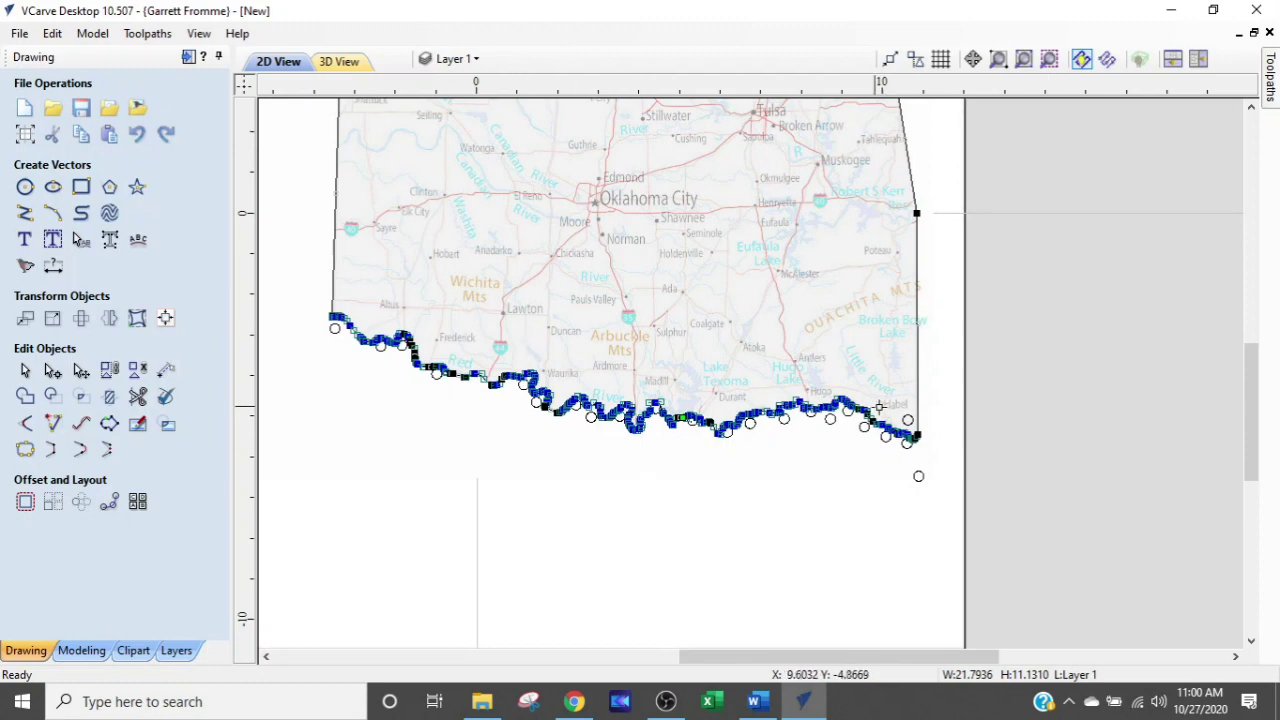
Flatten the outline's hump south of Idabel by slightly lowering its peak node and levelling the handles
scroll(1040, 464, up, 2)
scroll(1040, 464, up, 3)
scroll(689, 410, up, 3)
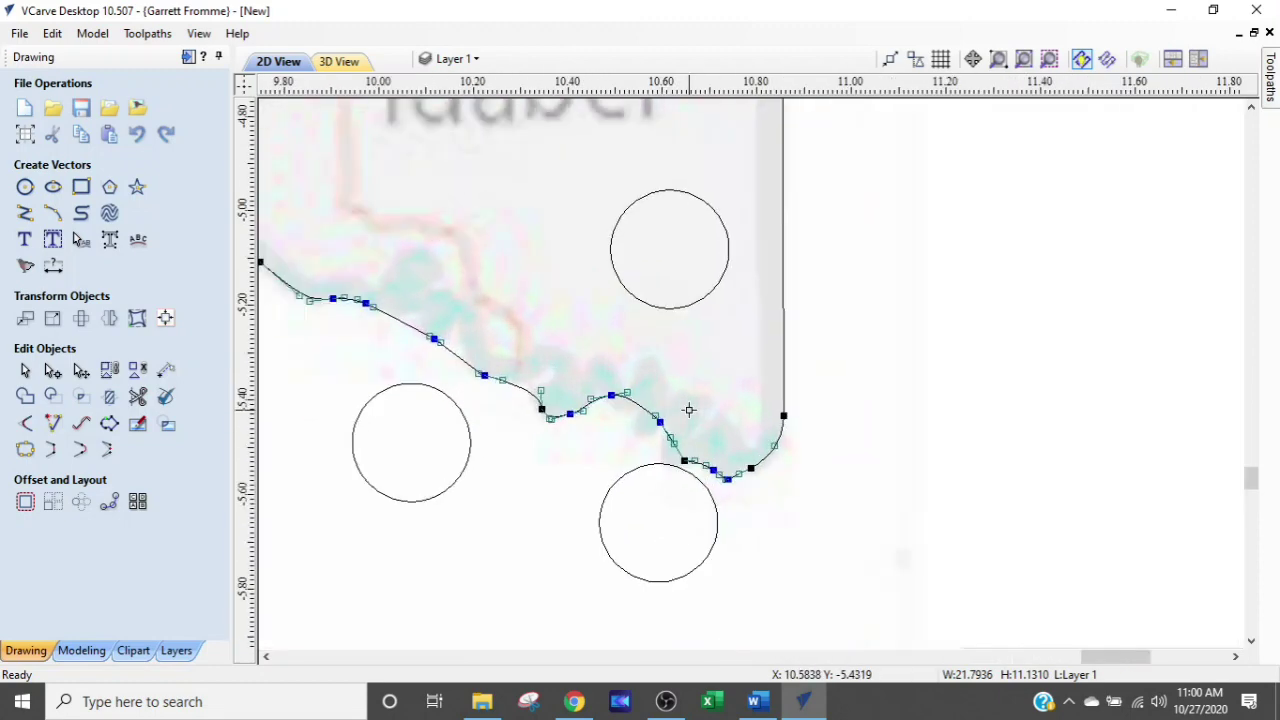
middle_drag(689, 424, 820, 444)
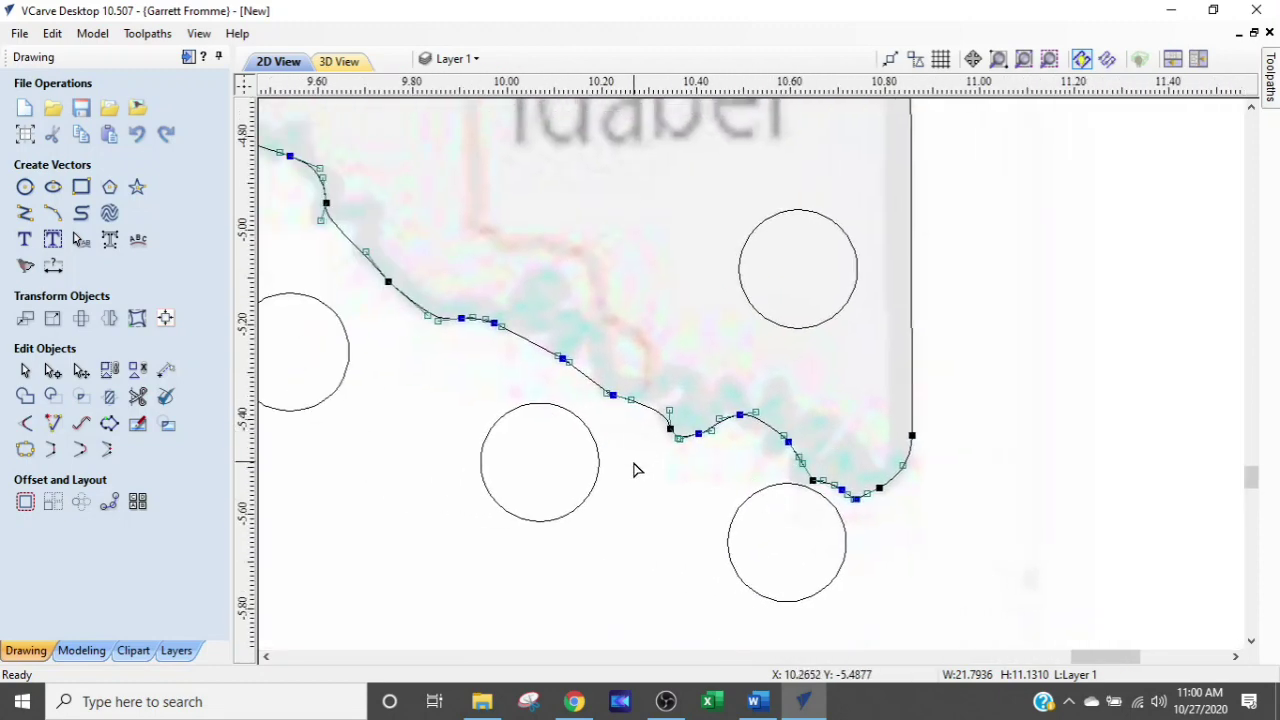
scroll(737, 449, up, 2)
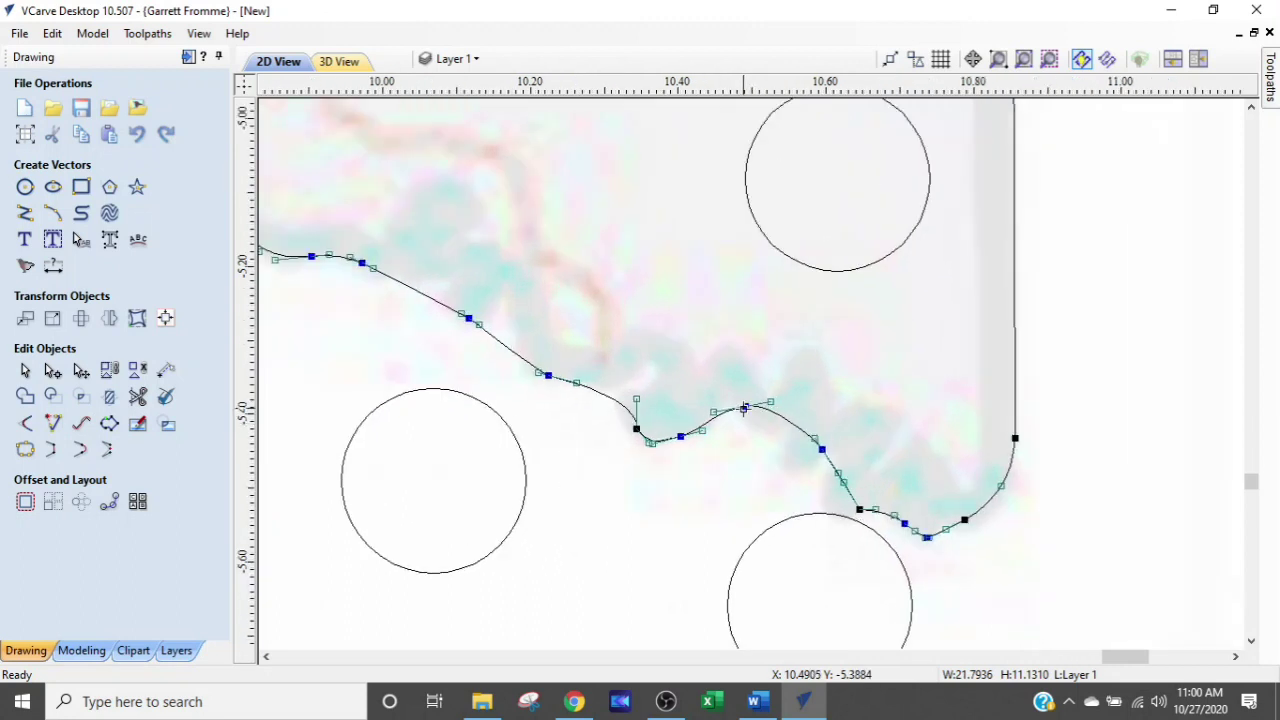
scroll(744, 408, up, 2)
drag(746, 406, 795, 423)
scroll(840, 530, down, 2)
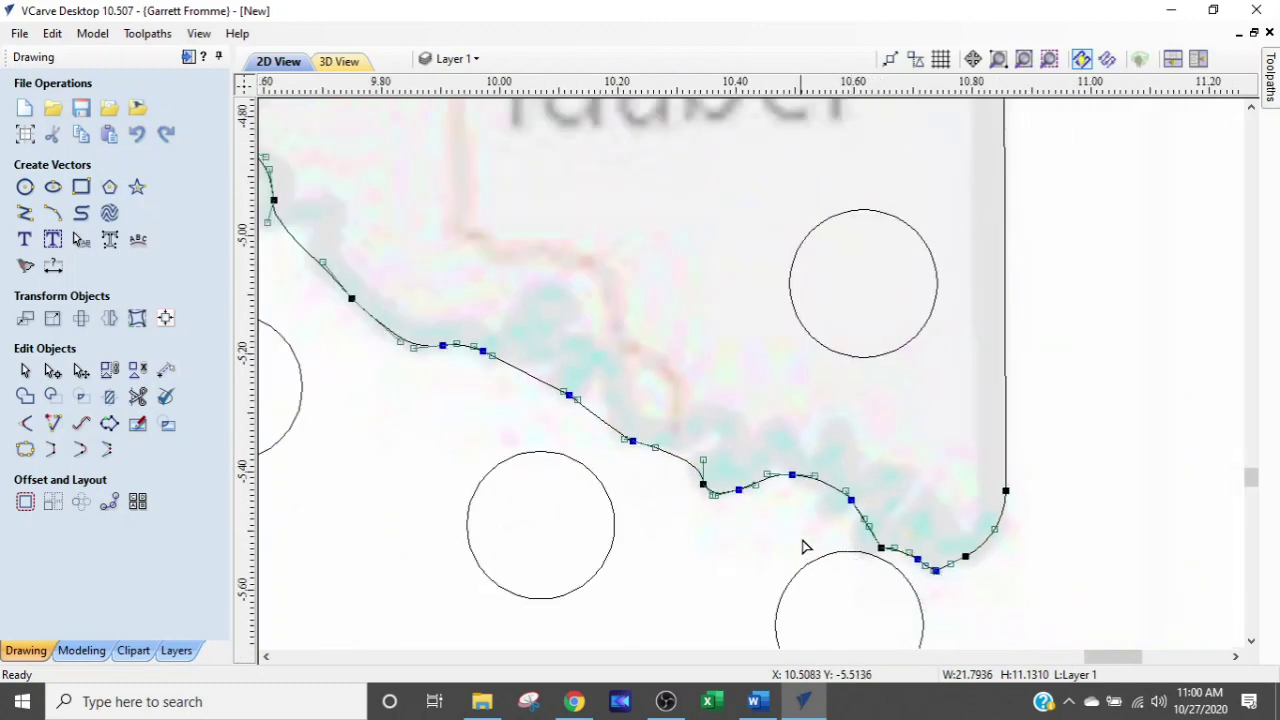
Lower the outline node just west of the state's southeast tip and pull the neighbouring corner node's handle down to smooth the curve
scroll(928, 570, up, 3)
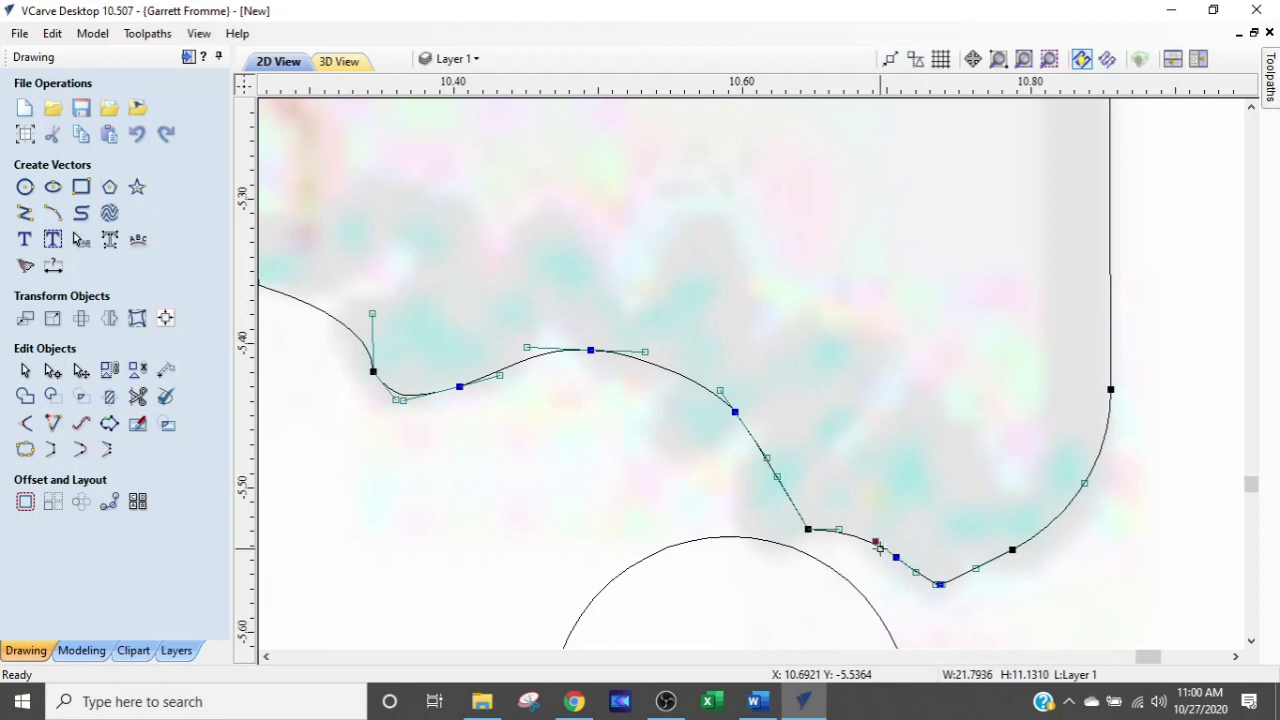
drag(899, 558, 899, 575)
drag(836, 528, 851, 562)
scroll(862, 558, down, 3)
scroll(893, 568, up, 2)
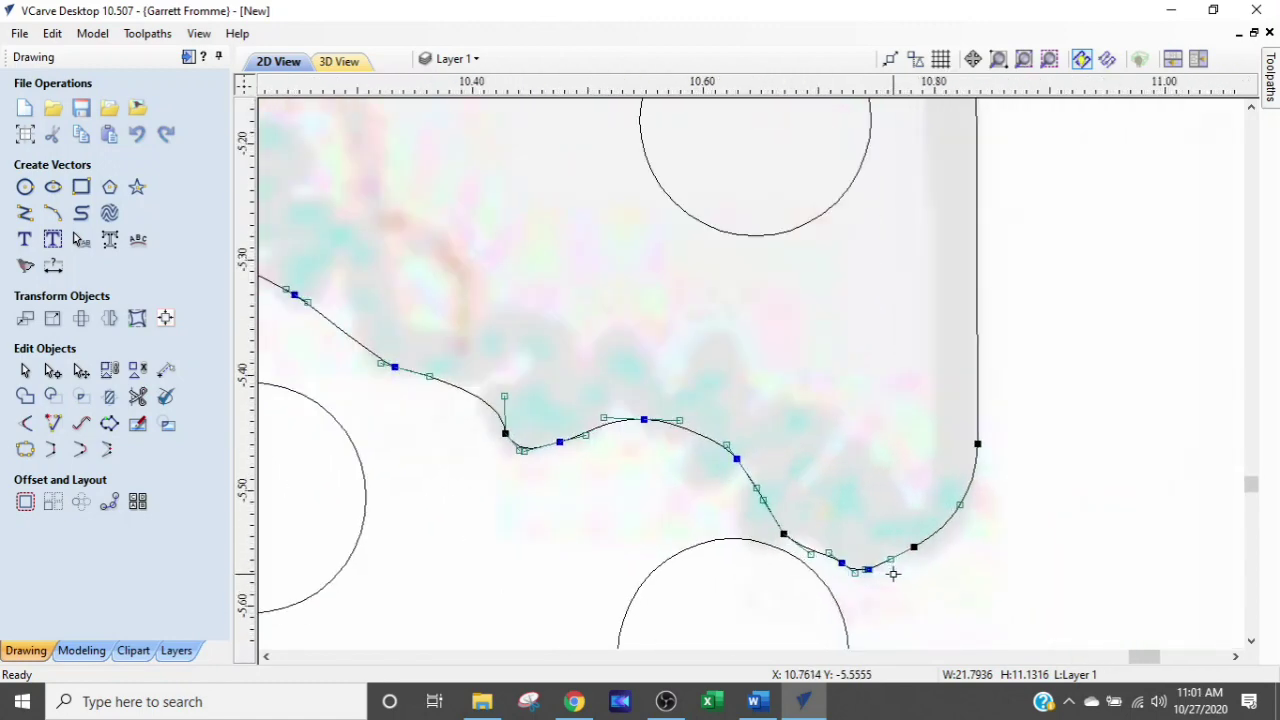
Inspect the smoothed river outline from the state's southeast corner past Idabel to Hugo against the 0.25 inch circles
scroll(891, 571, down, 2)
scroll(462, 487, down, 2)
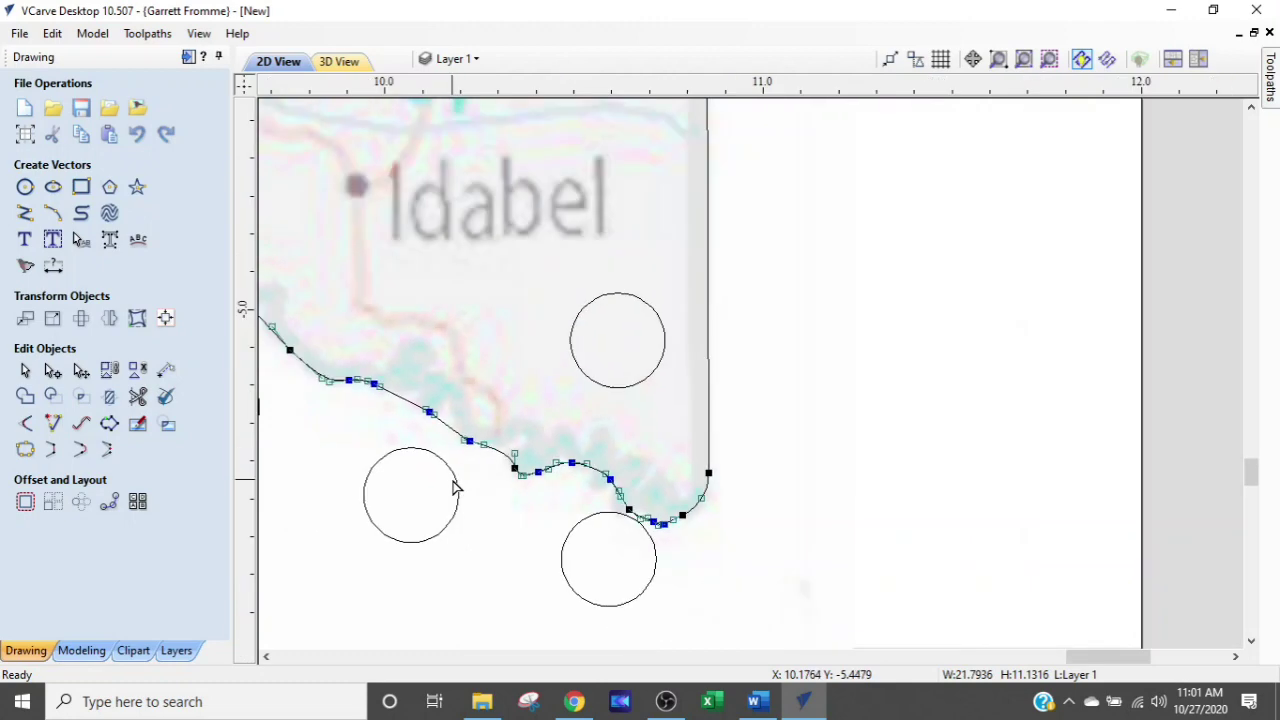
scroll(451, 418, up, 3)
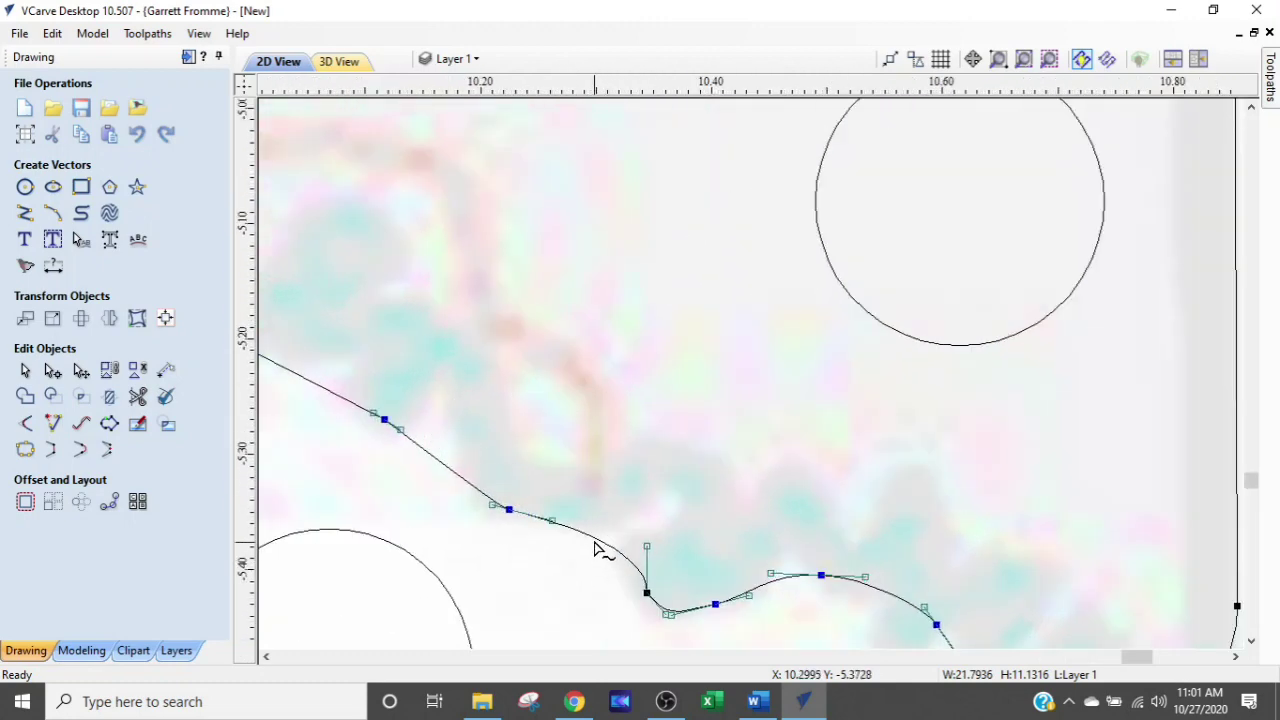
scroll(618, 548, down, 3)
scroll(620, 548, down, 1)
middle_drag(363, 390, 763, 490)
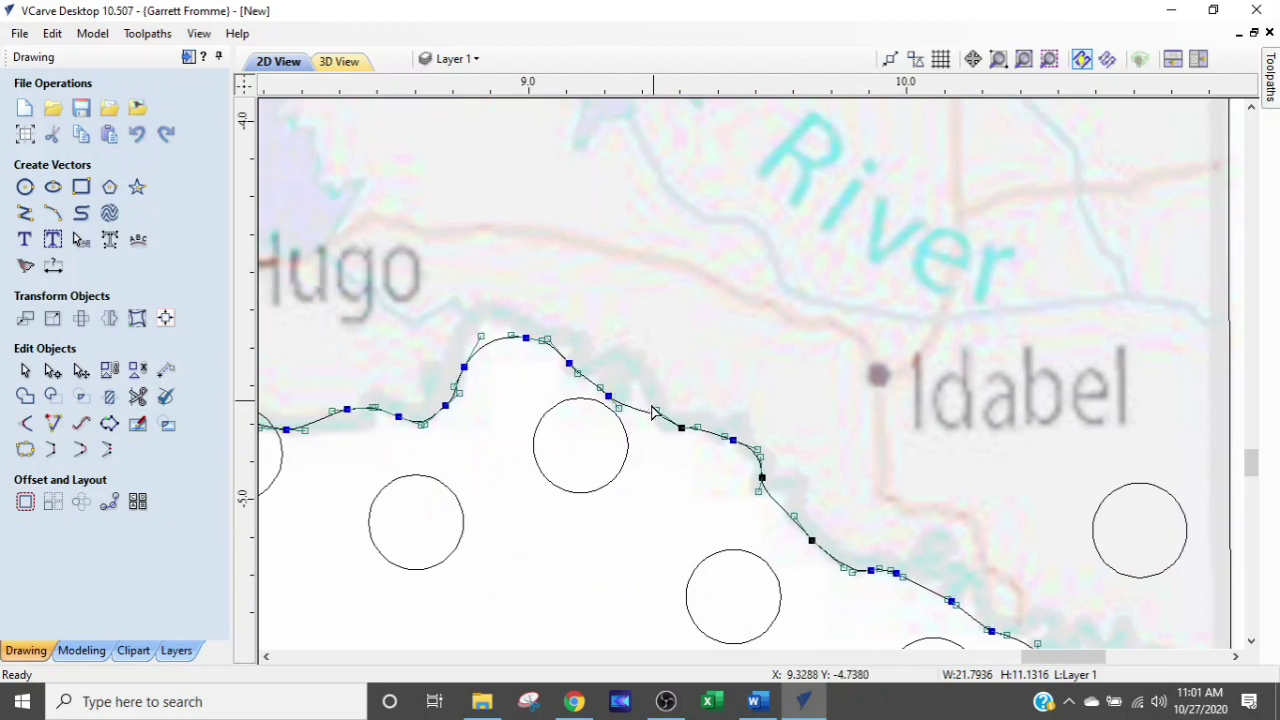
scroll(618, 440, down, 3)
scroll(622, 452, up, 2)
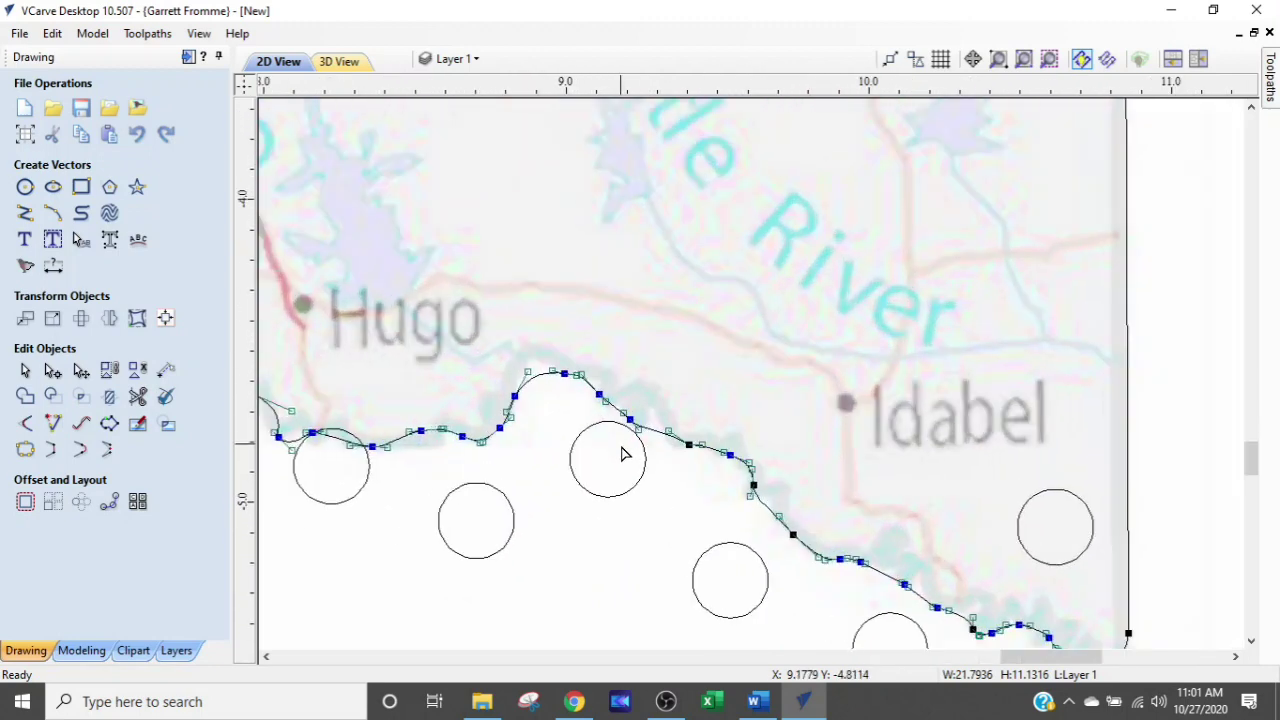
scroll(650, 459, up, 2)
Review the whole southern border, then examine the river bends south of Madill and Durant against the 0.25 inch circles
scroll(650, 462, down, 6)
scroll(650, 458, down, 1)
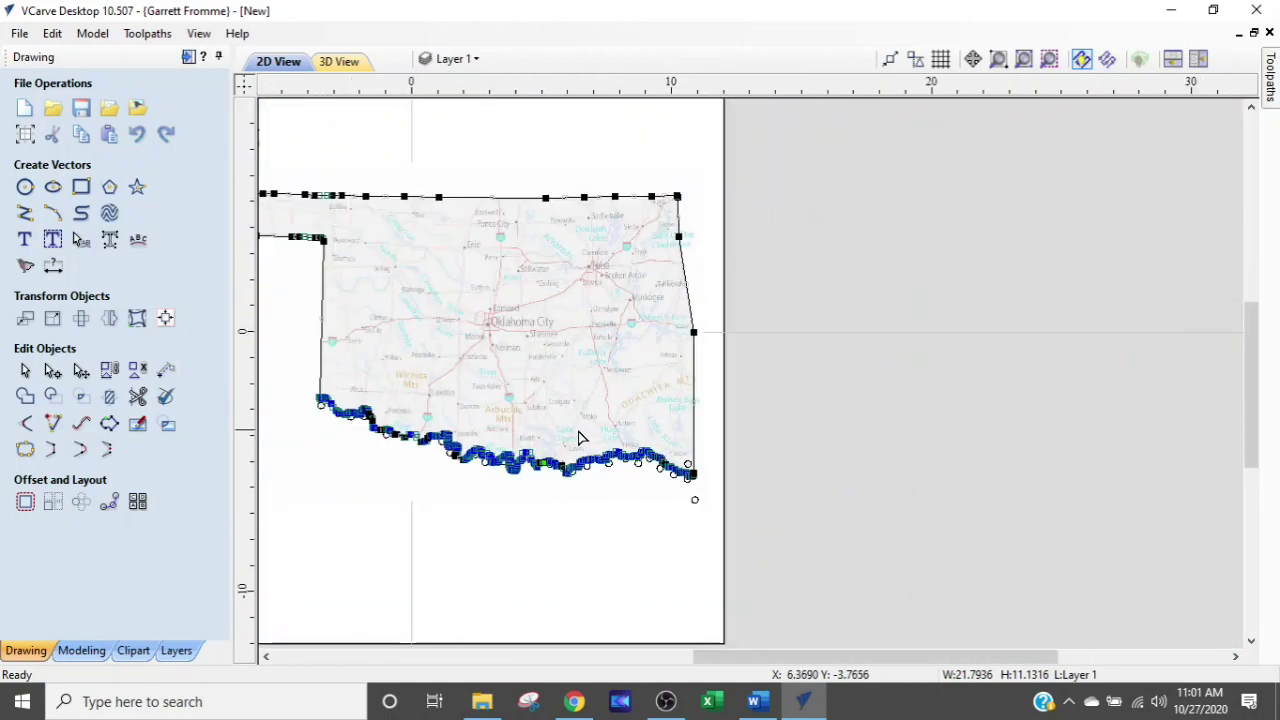
scroll(651, 457, up, 5)
scroll(680, 503, up, 3)
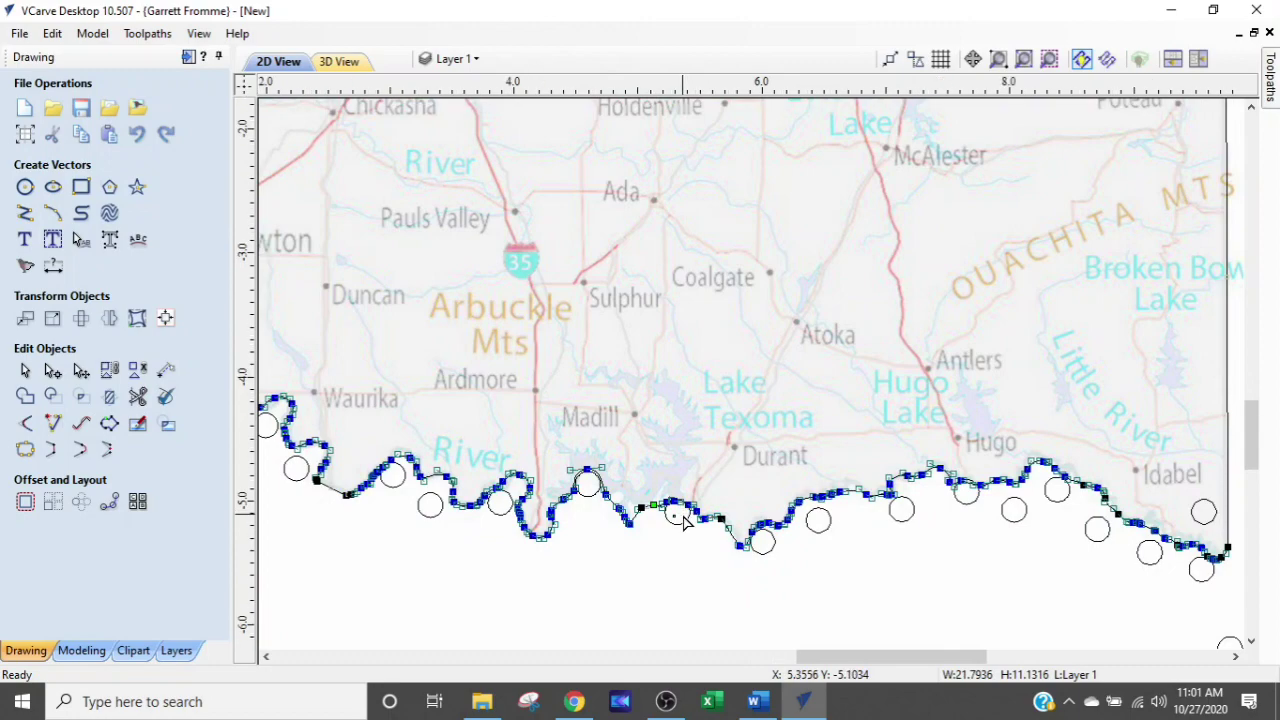
scroll(540, 472, up, 3)
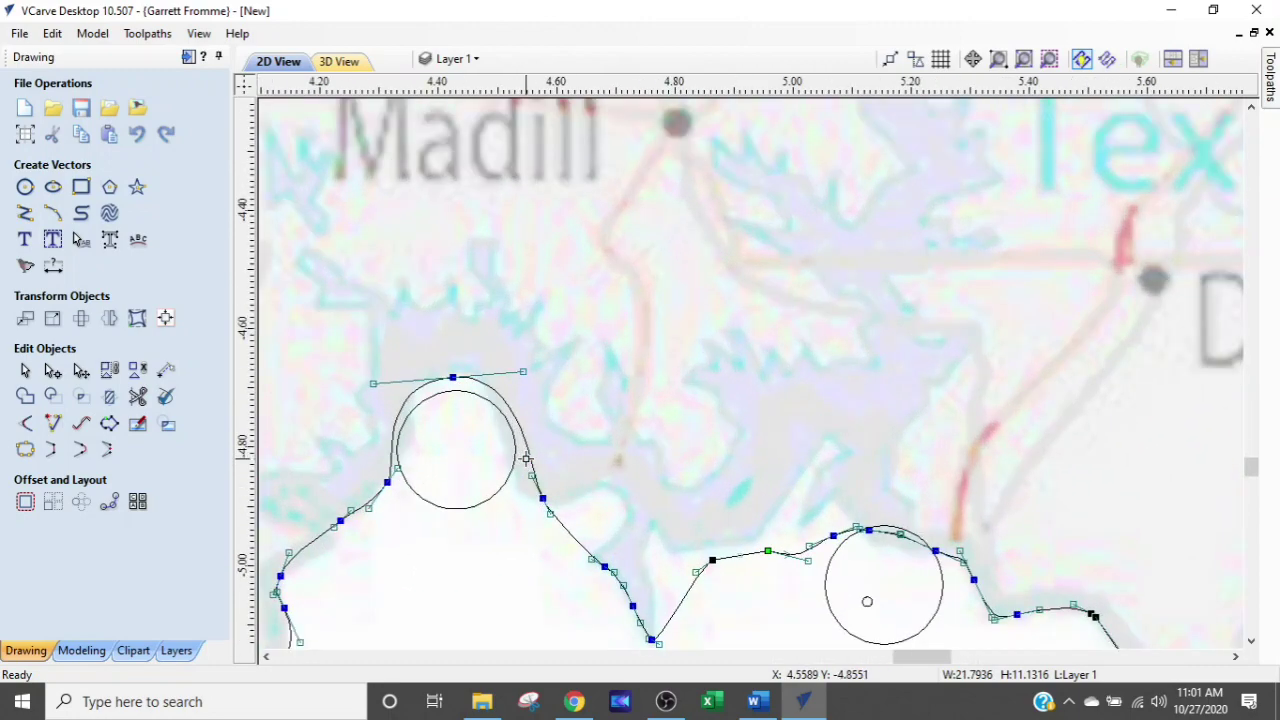
scroll(545, 478, down, 1)
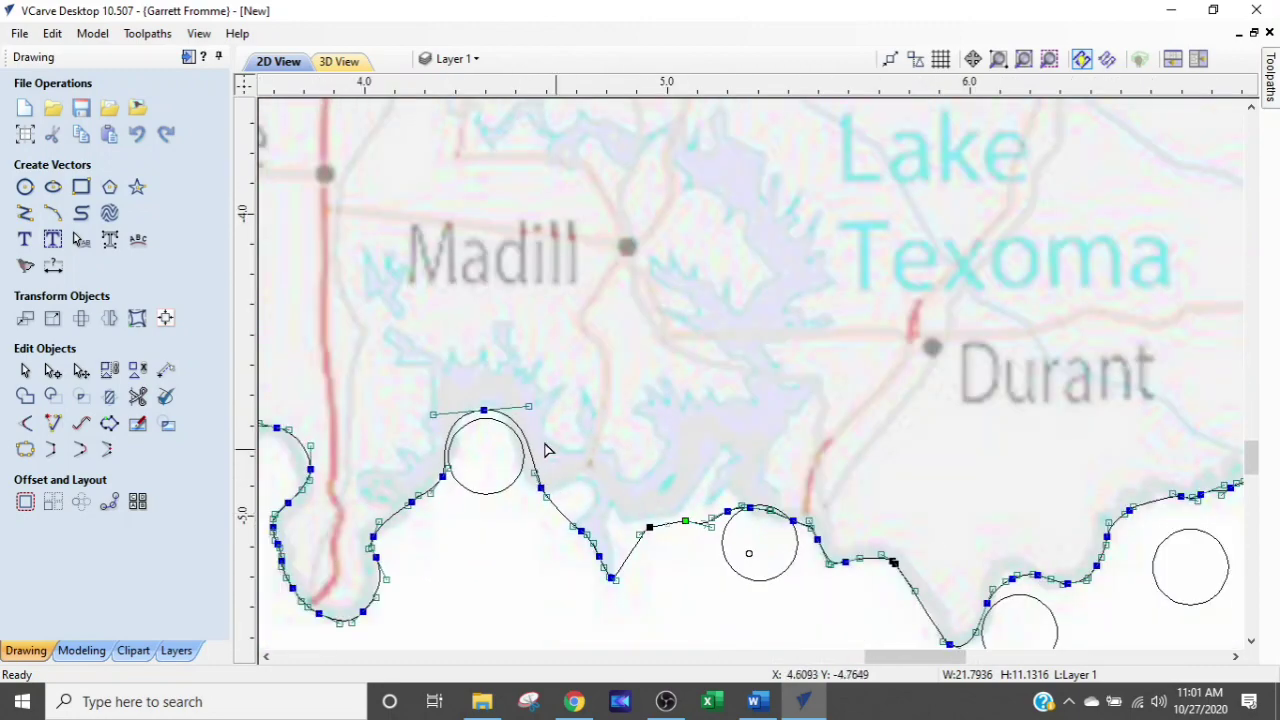
scroll(440, 396, down, 2)
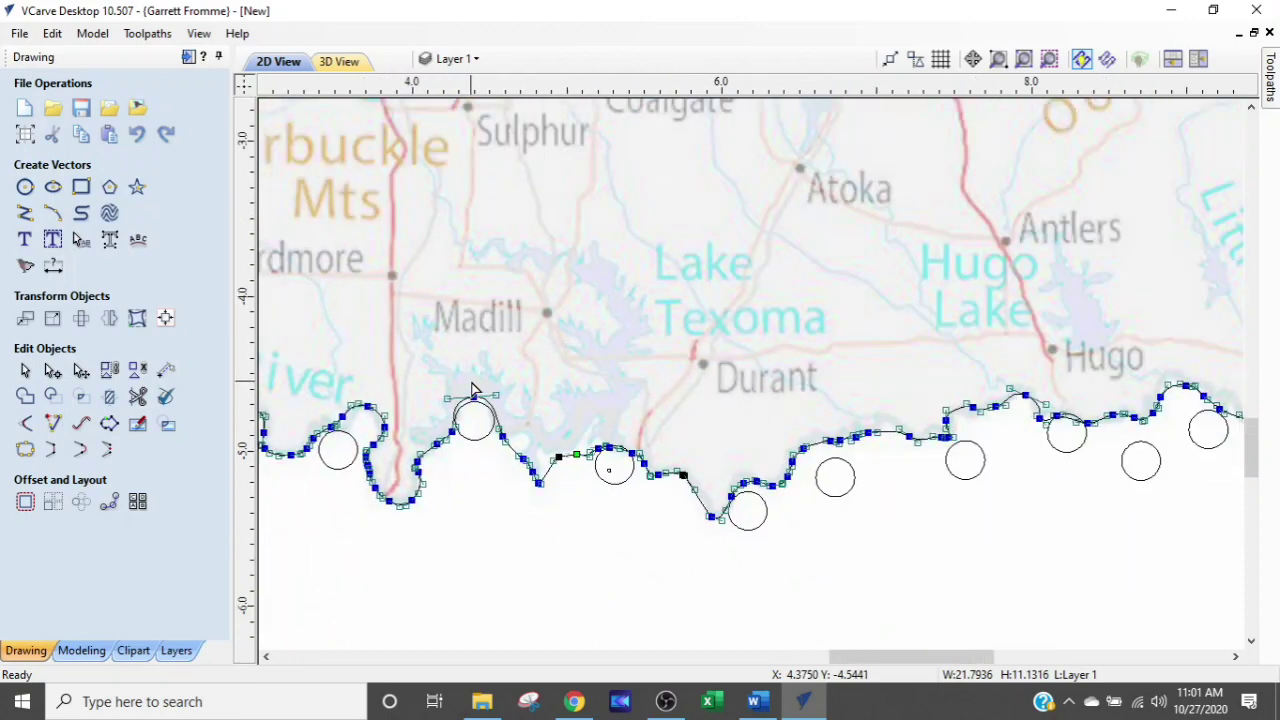